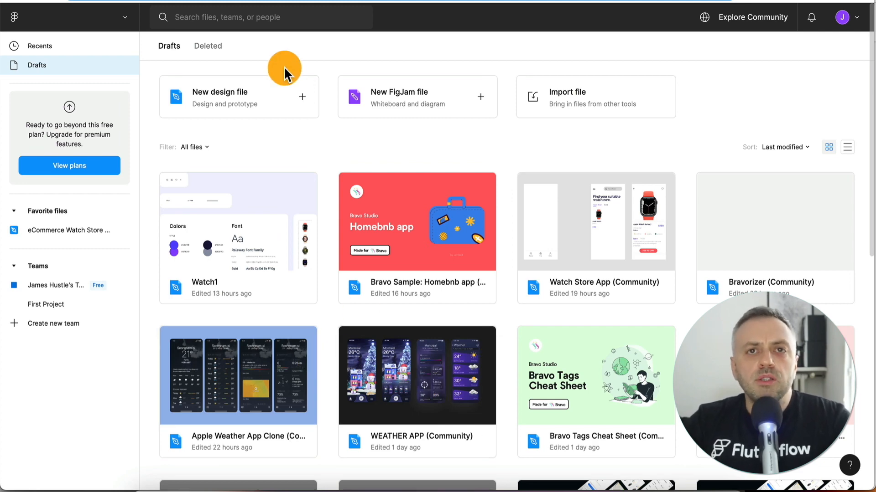
# Browse the Community's mobile-tagged resources and open the Groceries Food Mobile App Design file to view its screens.
pyautogui.click(112, 15)
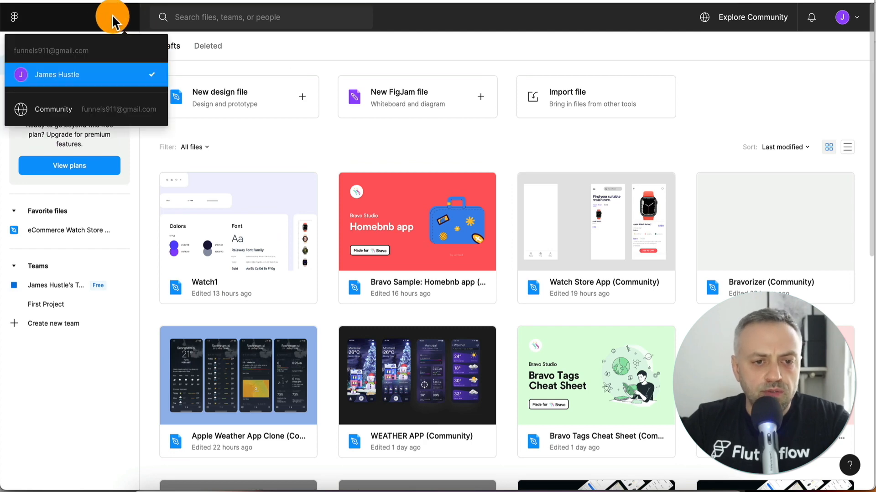
pyautogui.click(54, 110)
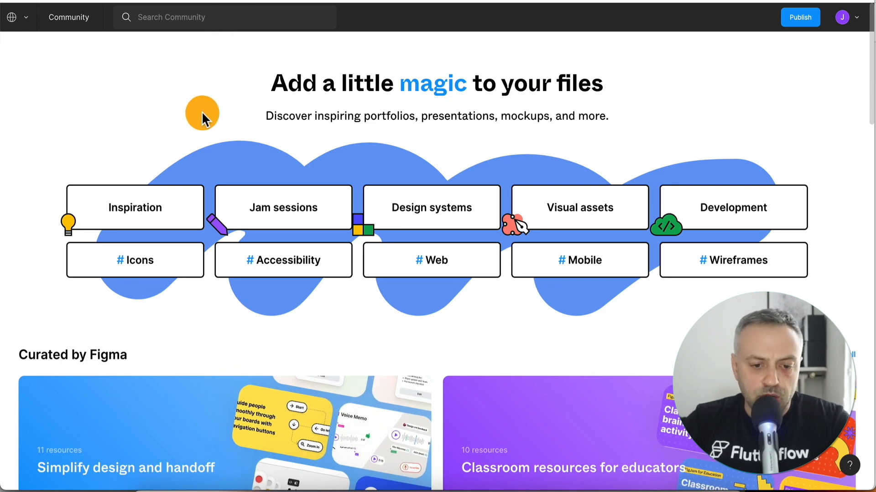
pyautogui.click(581, 259)
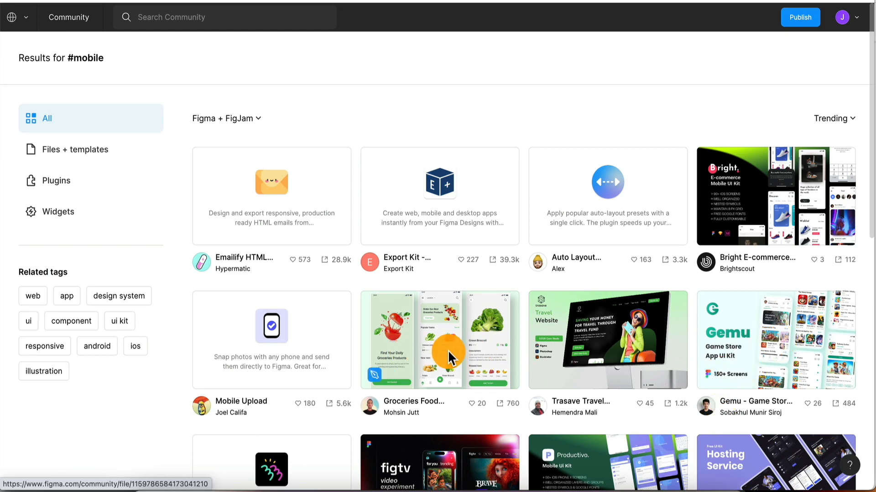
pyautogui.click(445, 332)
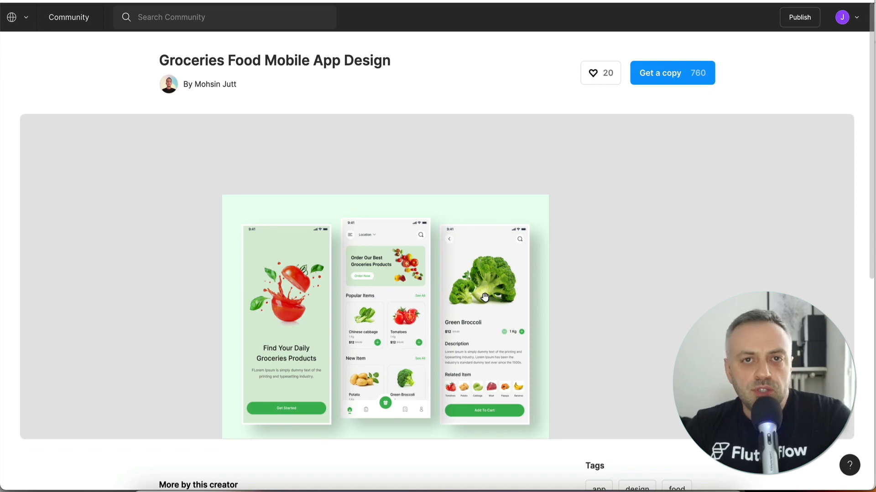
pyautogui.click(331, 305)
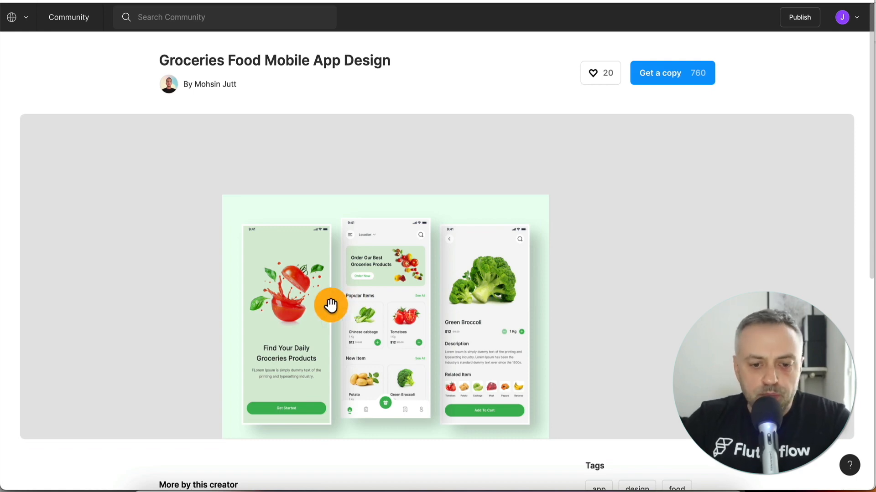
pyautogui.click(472, 289)
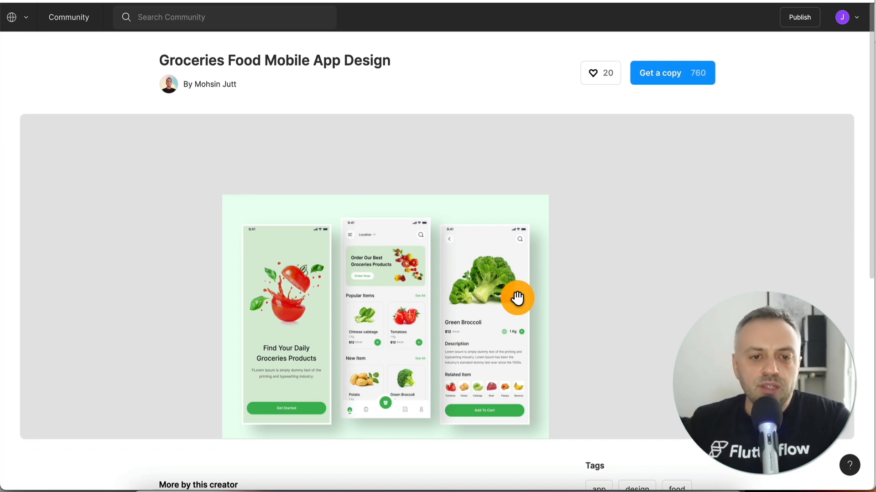
# Return to the mobile-tagged results and look through more of the available designs and UI kits.
pyautogui.press('super+Left')
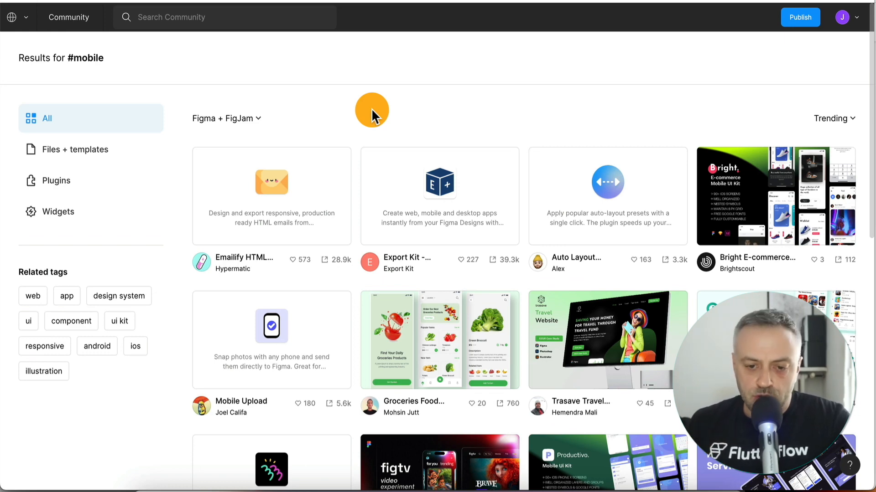
pyautogui.scroll(-10, 425, 221)
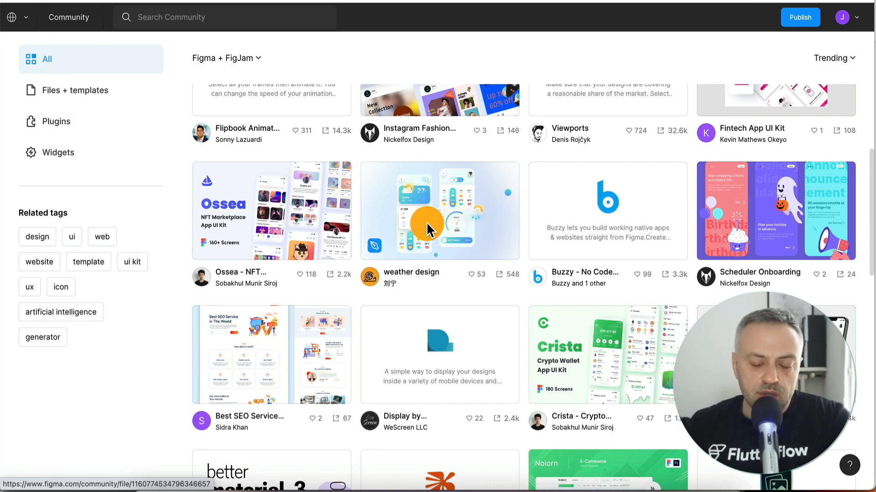
pyautogui.scroll(-10, 426, 222)
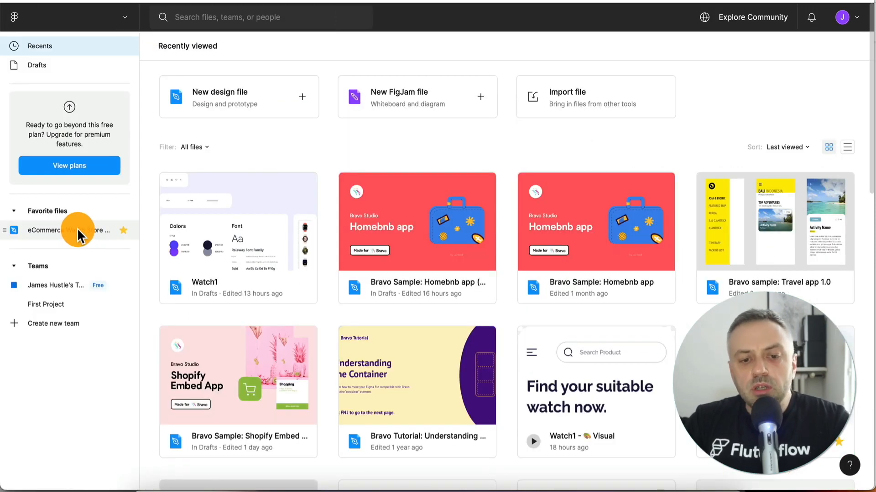
# Open the favorite eCommerce Watch Store file and look through its pages, ending on the screens of the Visual page.
pyautogui.click(77, 230)
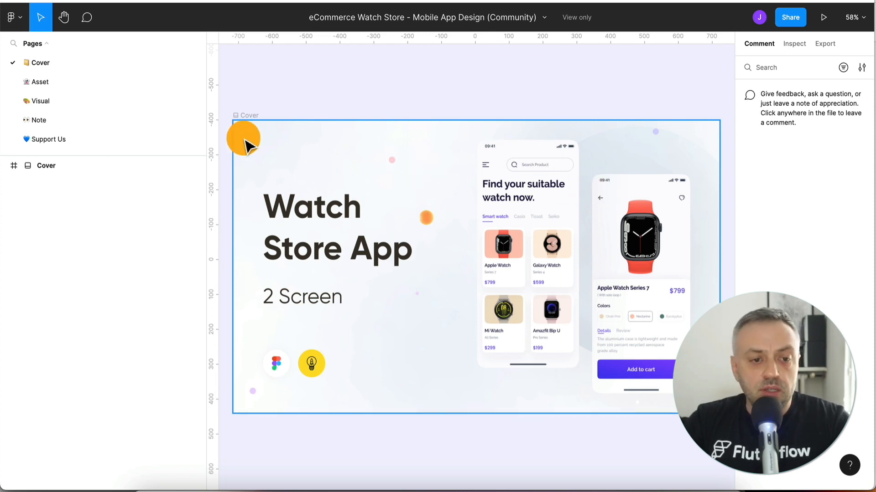
pyautogui.click(84, 83)
pyautogui.click(73, 102)
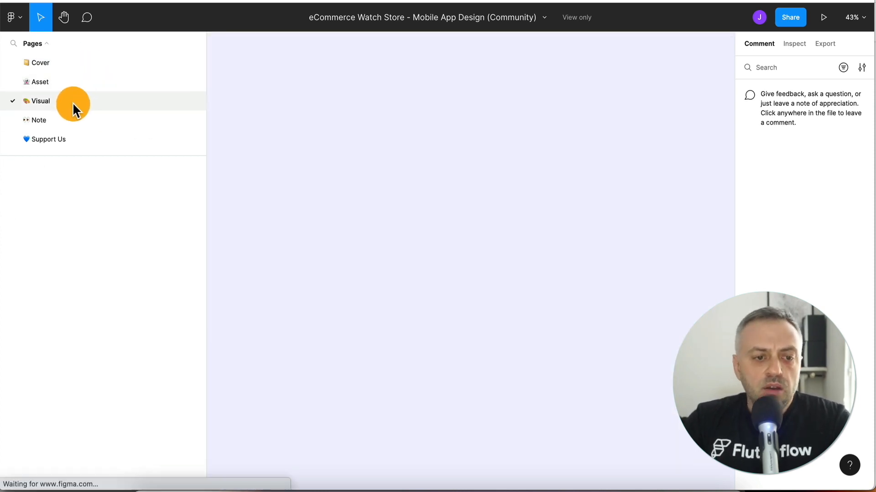
pyautogui.click(64, 120)
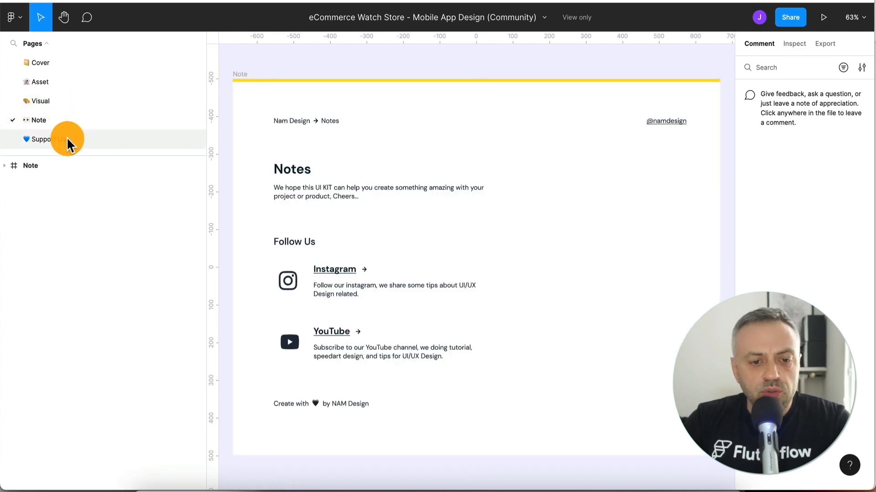
pyautogui.click(62, 100)
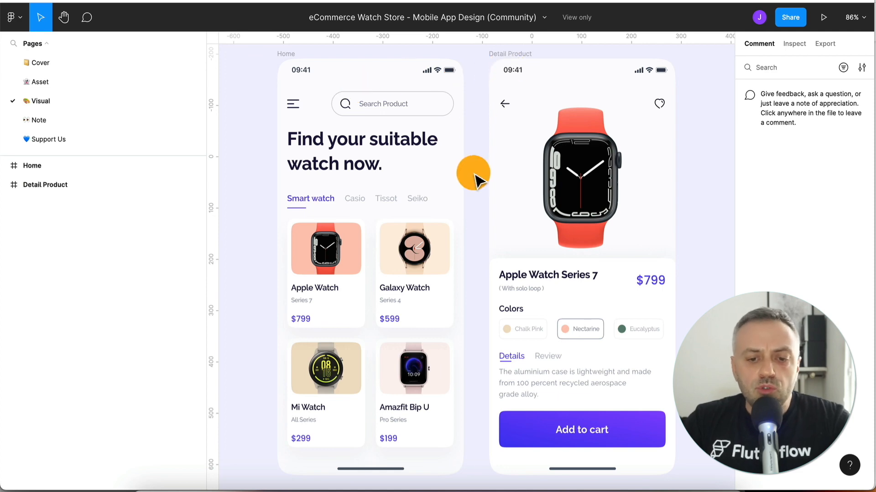
pyautogui.scroll(-3, 475, 177)
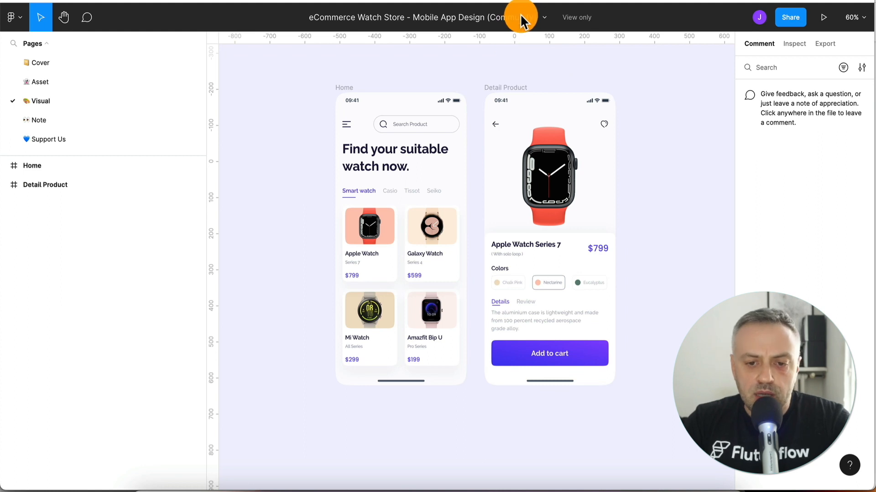
# Duplicate the eCommerce Watch Store file to the drafts and open the copy.
pyautogui.click(546, 17)
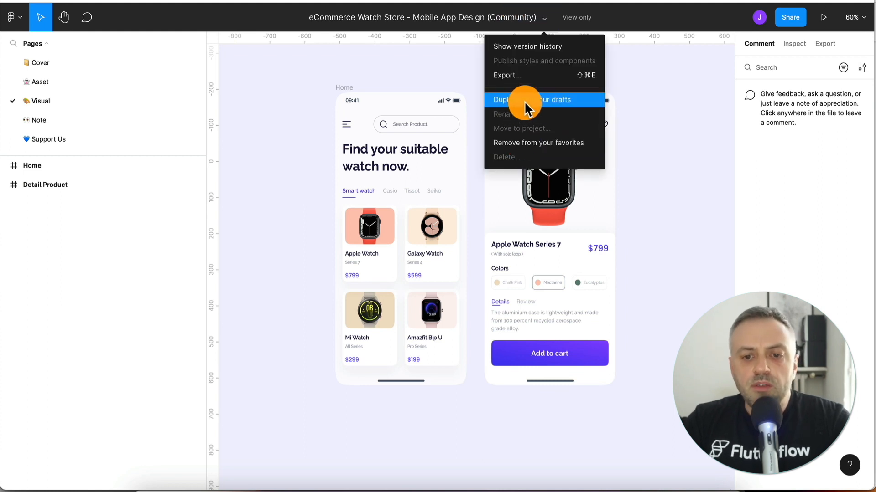
pyautogui.click(535, 99)
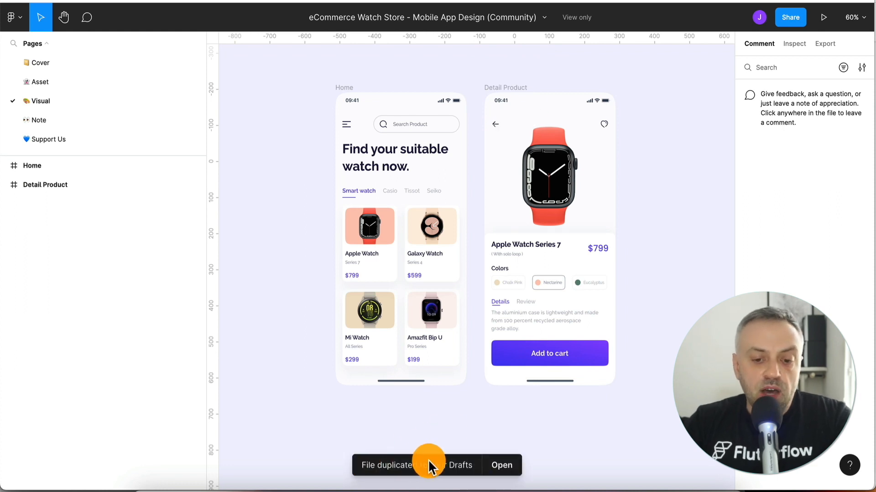
pyautogui.click(504, 466)
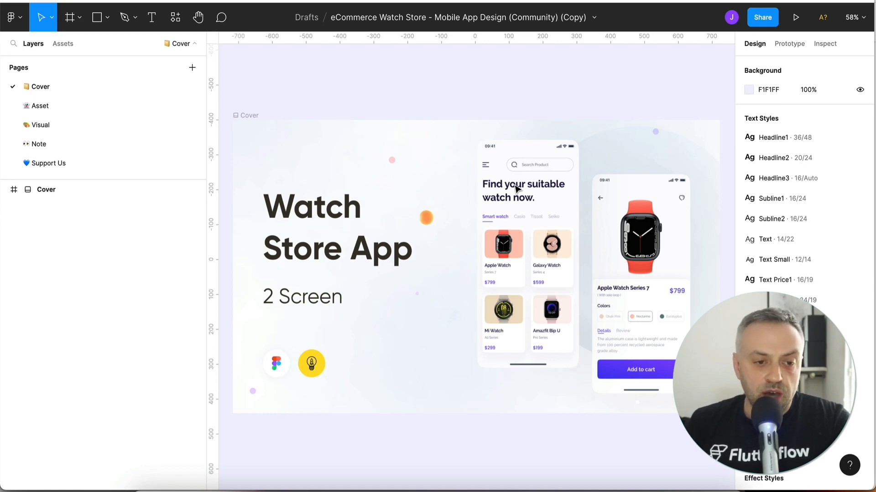
pyautogui.click(496, 85)
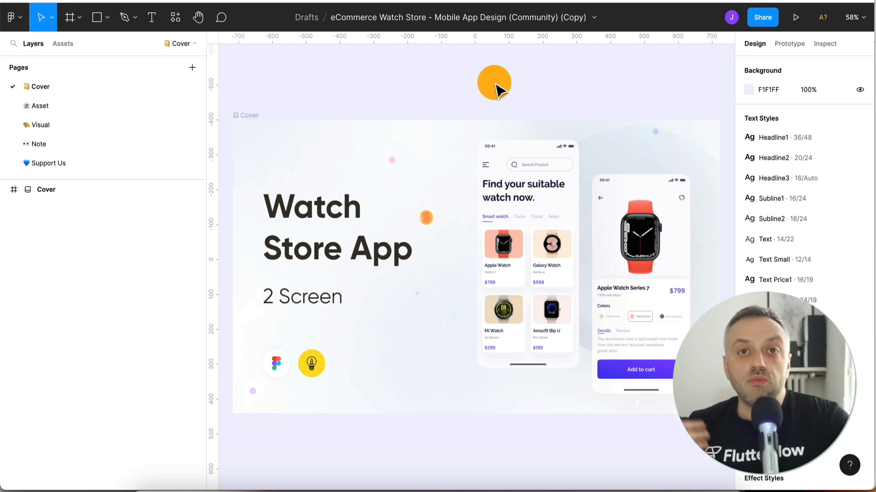
# Delete the Cover, Note and Support Us pages from the copied file.
pyautogui.rightClick(79, 84)
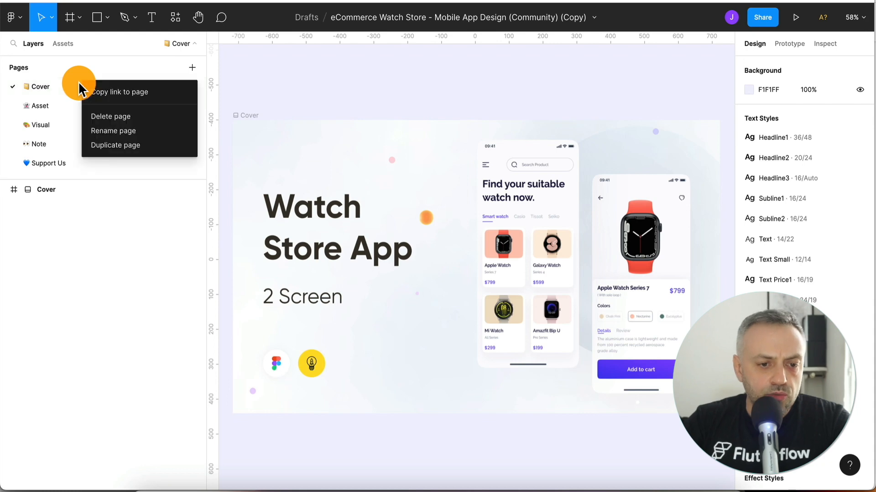
pyautogui.click(116, 114)
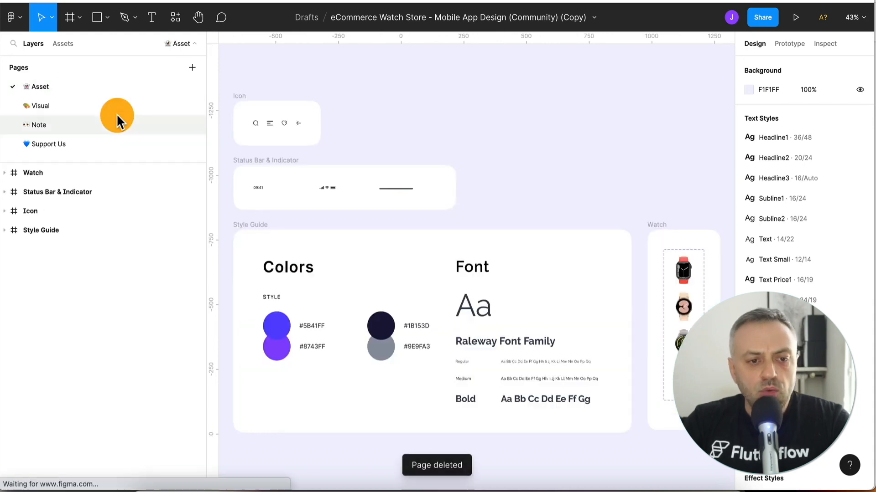
pyautogui.click(78, 105)
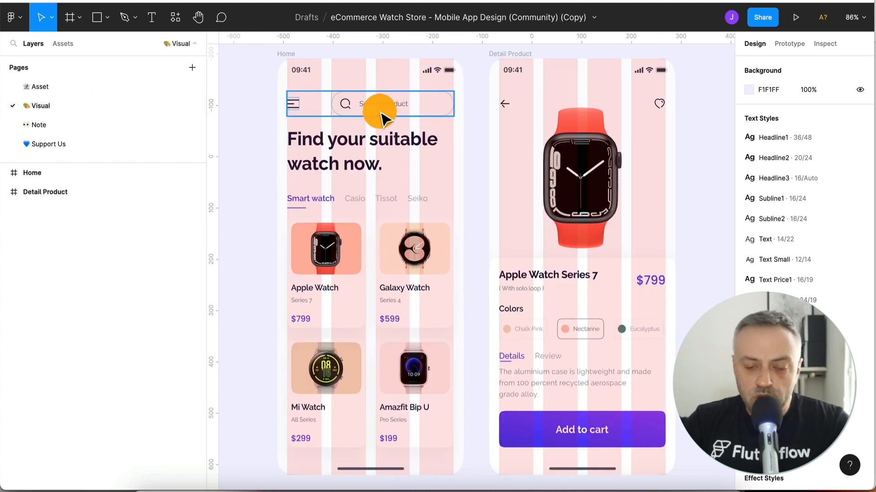
pyautogui.click(75, 124)
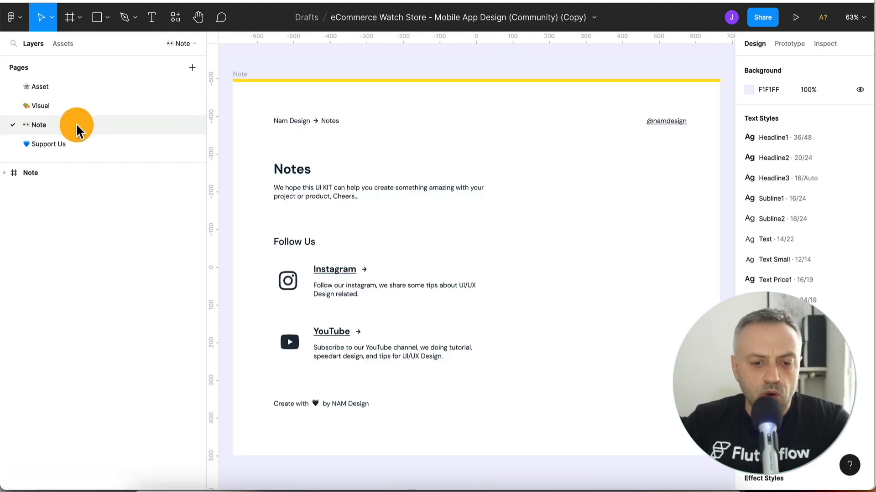
pyautogui.rightClick(77, 126)
pyautogui.click(94, 157)
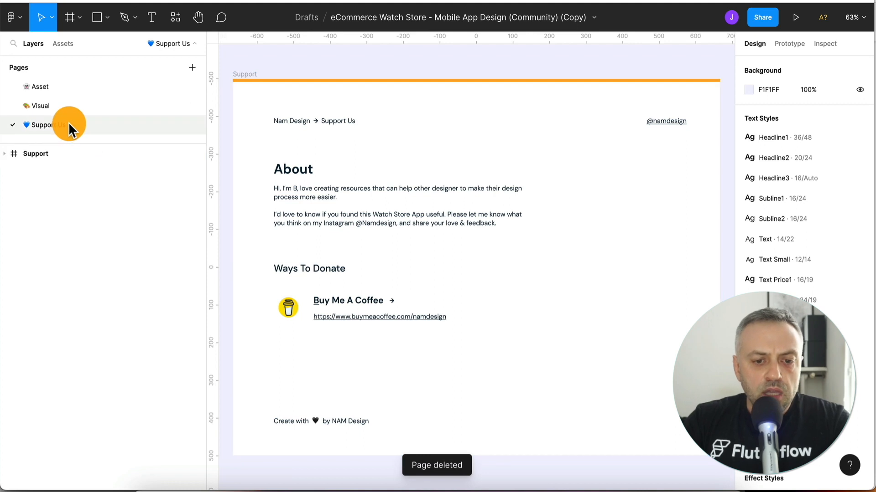
pyautogui.rightClick(68, 122)
pyautogui.click(96, 153)
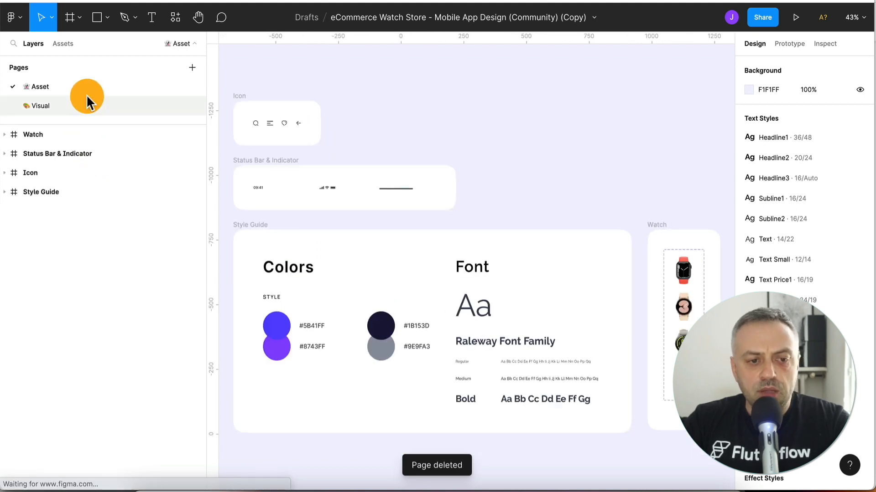
# Remove the four-column layout grid from both the Home and Detail Product frames on the Visual page.
pyautogui.click(86, 106)
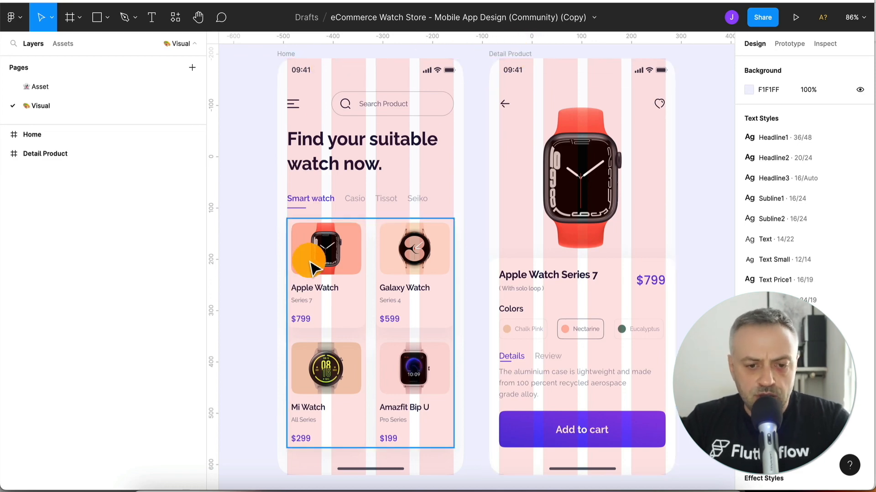
pyautogui.click(287, 55)
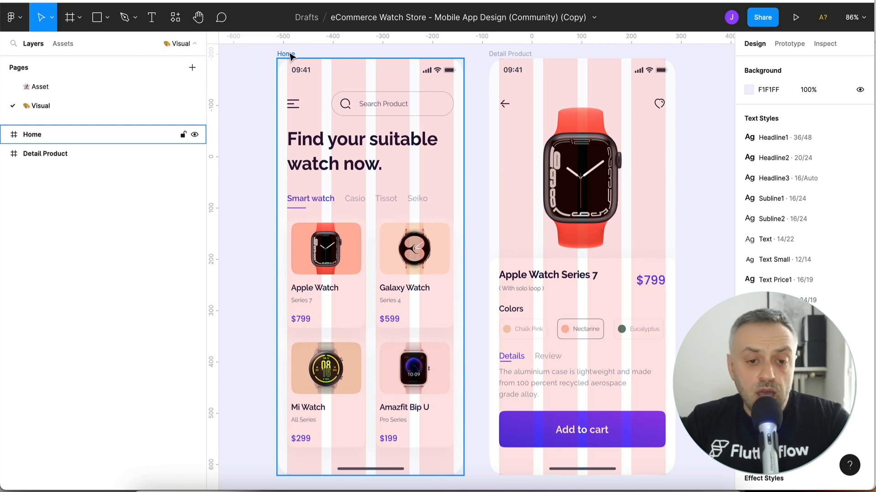
pyautogui.click(290, 55)
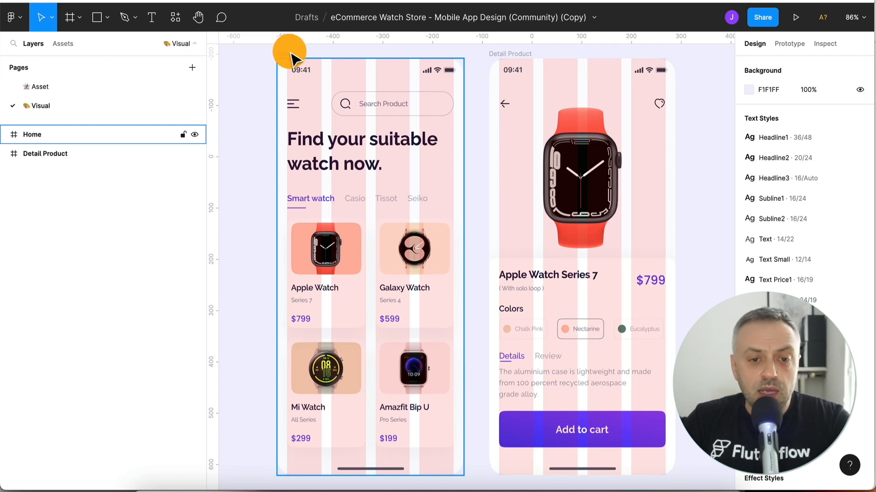
pyautogui.click(281, 51)
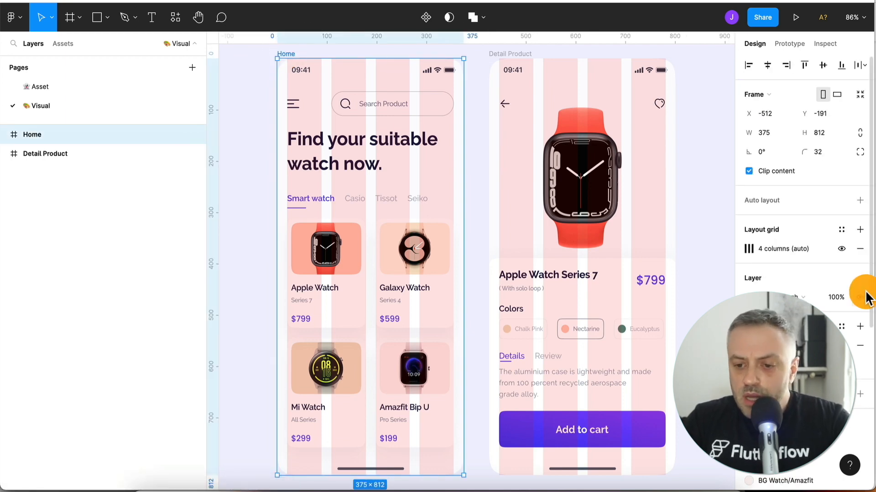
pyautogui.scroll(-3, 808, 287)
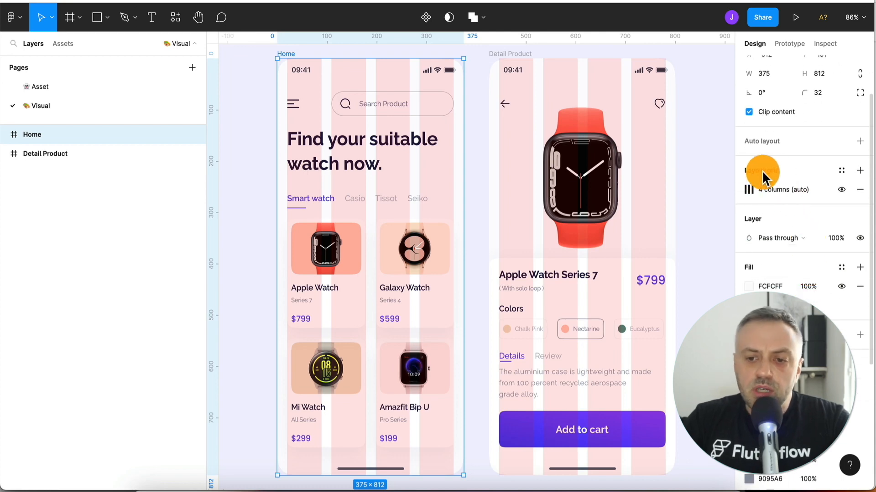
pyautogui.click(860, 190)
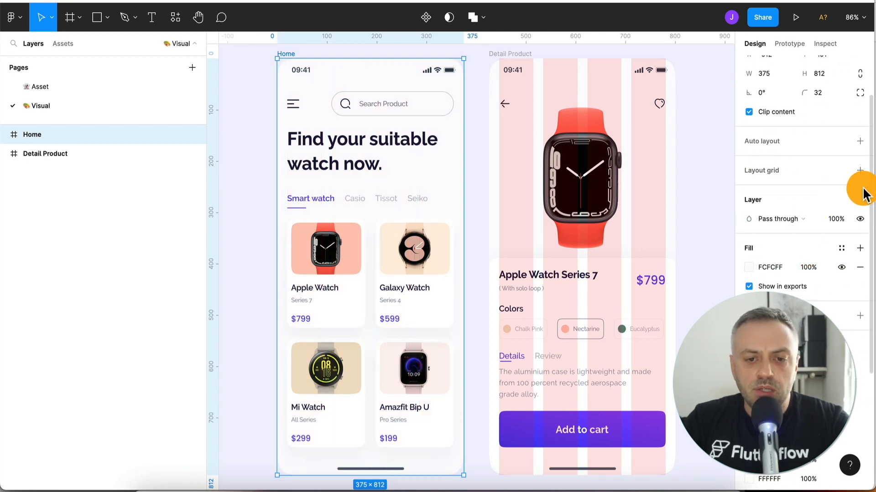
pyautogui.click(511, 53)
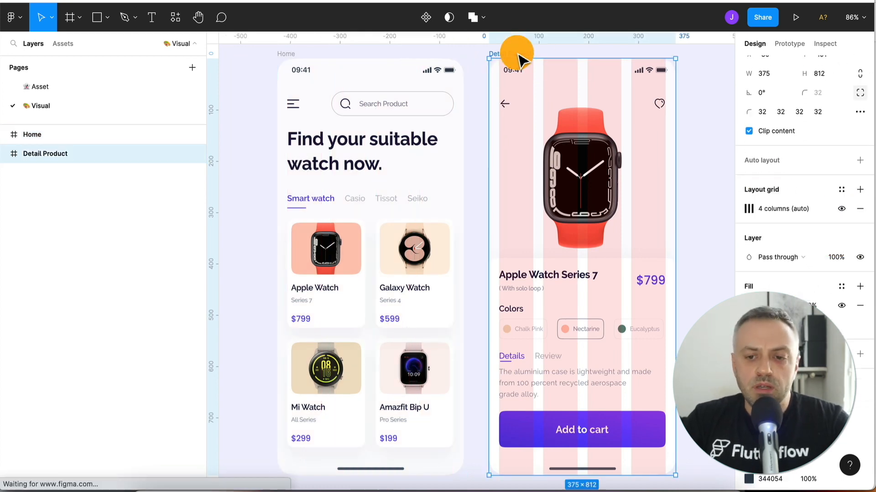
pyautogui.click(861, 210)
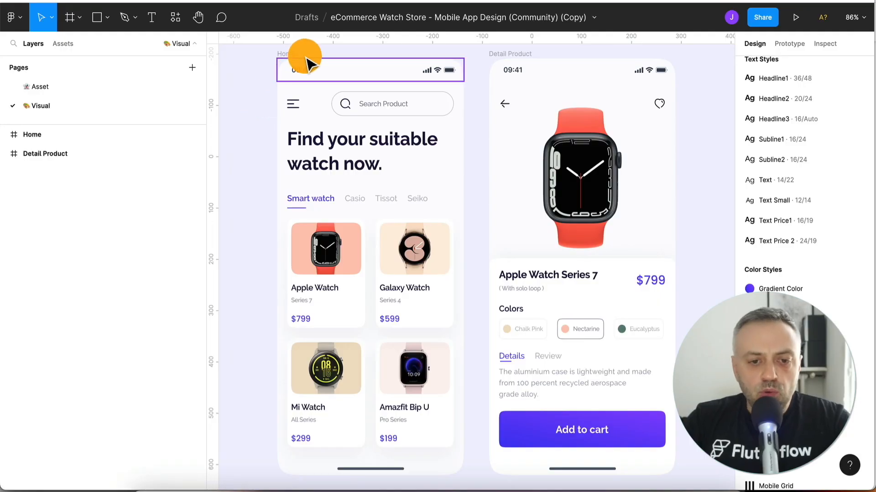
pyautogui.click(358, 57)
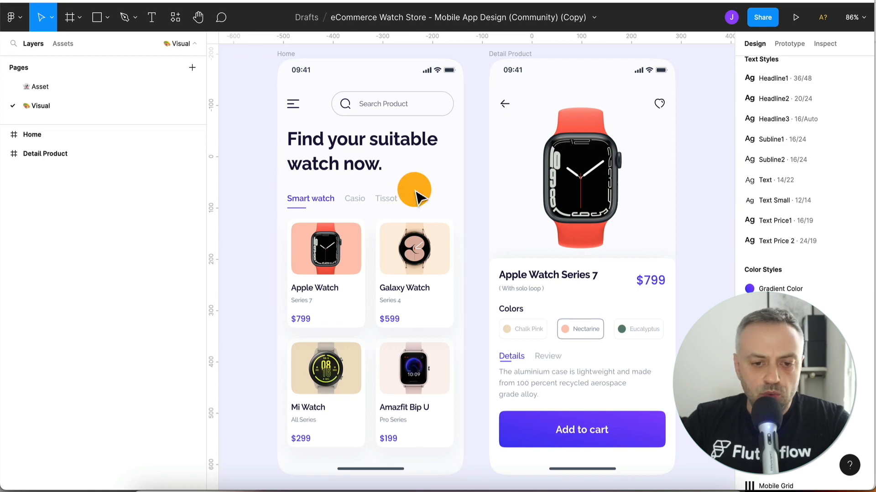
# Move the Detail Product frame farther to the right to widen its gap from the Home frame.
pyautogui.scroll(-3, 418, 197)
pyautogui.click(486, 97)
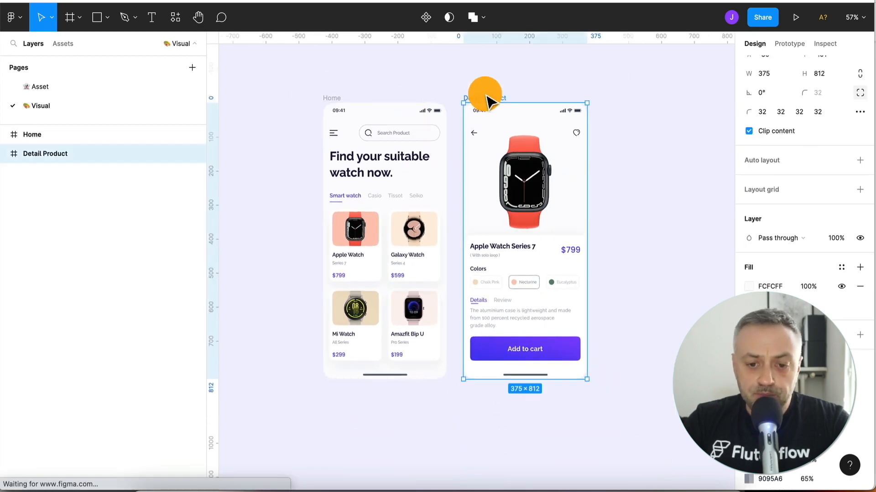
pyautogui.moveTo(486, 97); pyautogui.dragTo(523, 96)
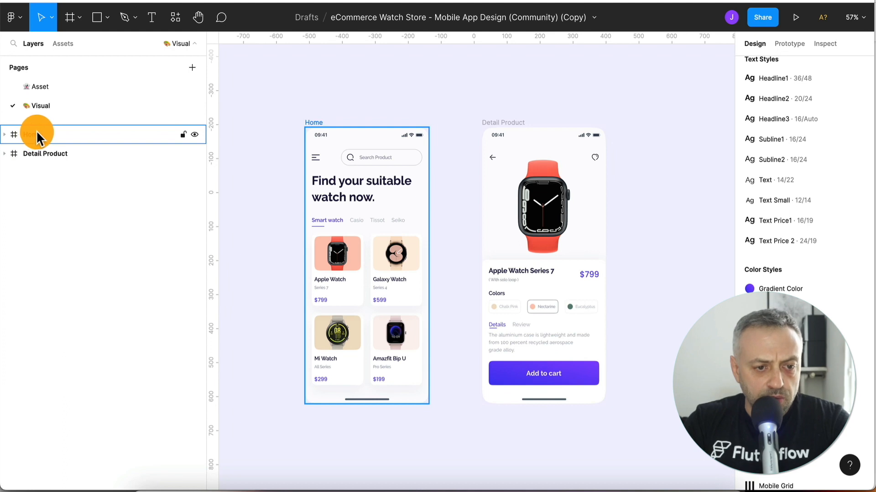
# Delete the status bar from both the Home and Detail Product frames.
pyautogui.click(4, 135)
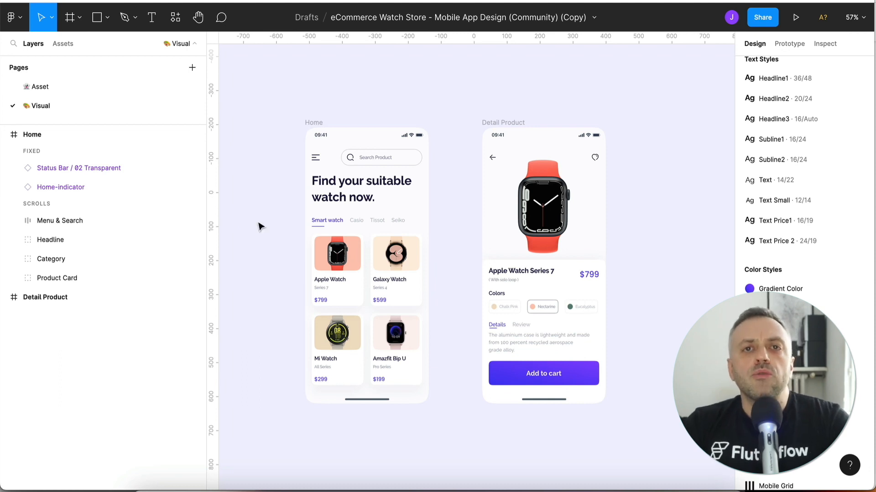
pyautogui.click(38, 135)
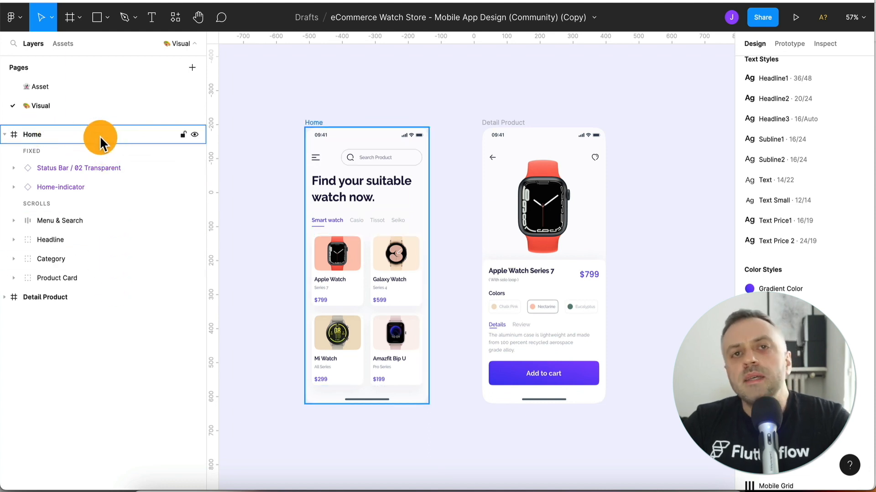
pyautogui.press('Escape')
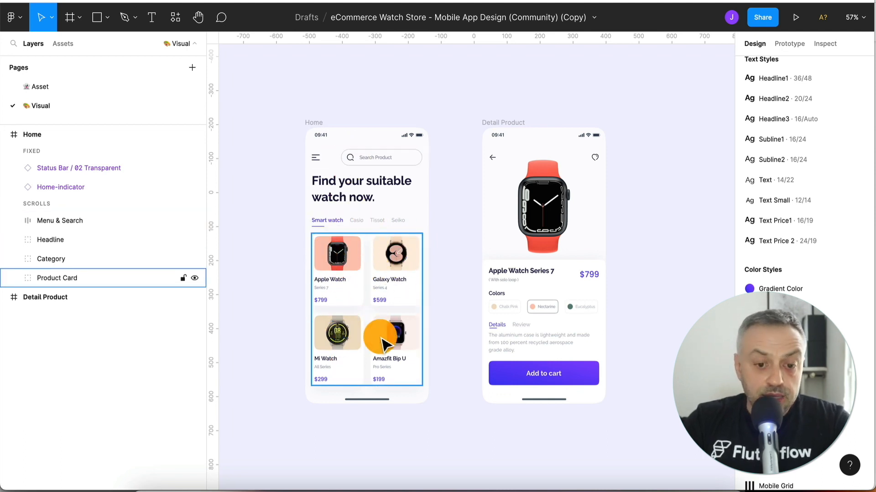
pyautogui.click(367, 272)
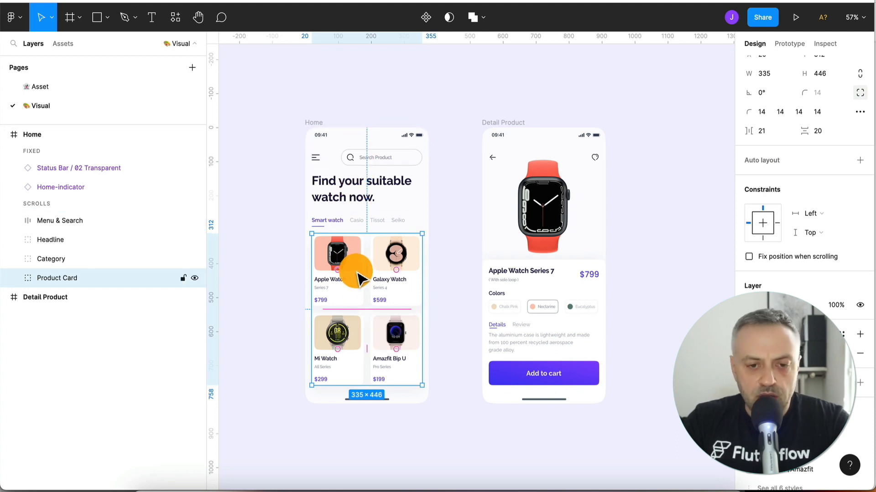
pyautogui.click(353, 137)
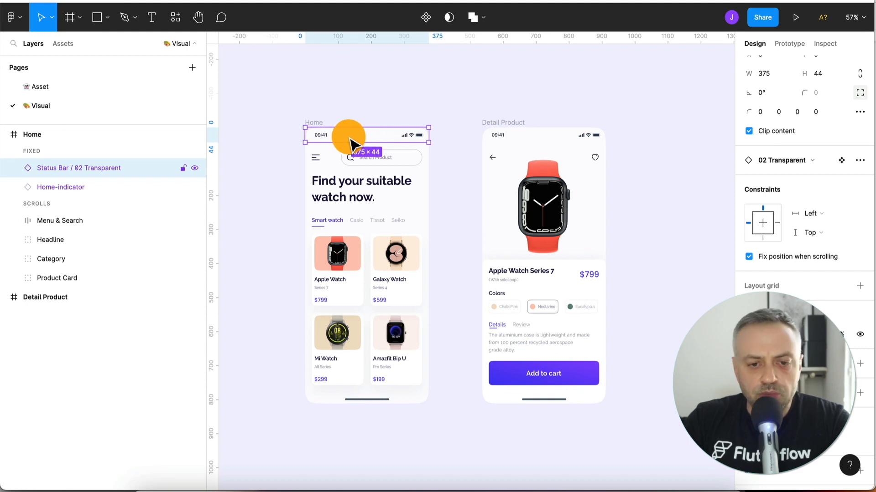
pyautogui.press('Delete')
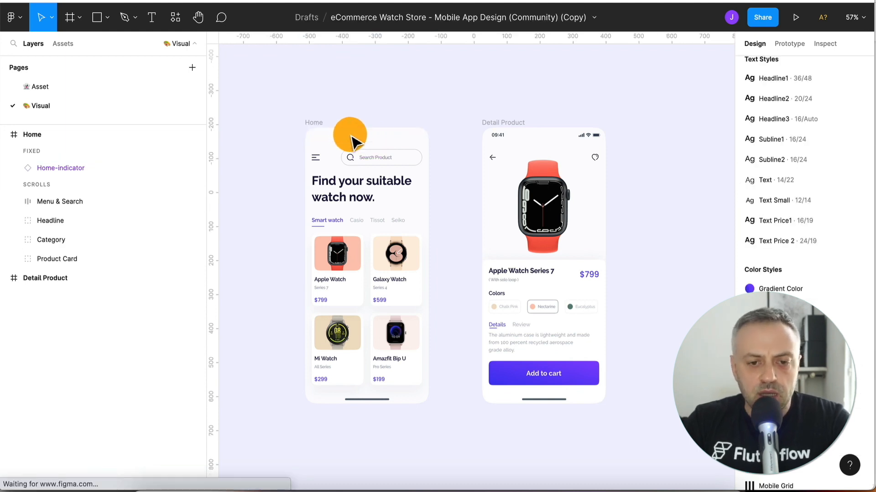
pyautogui.click(524, 138)
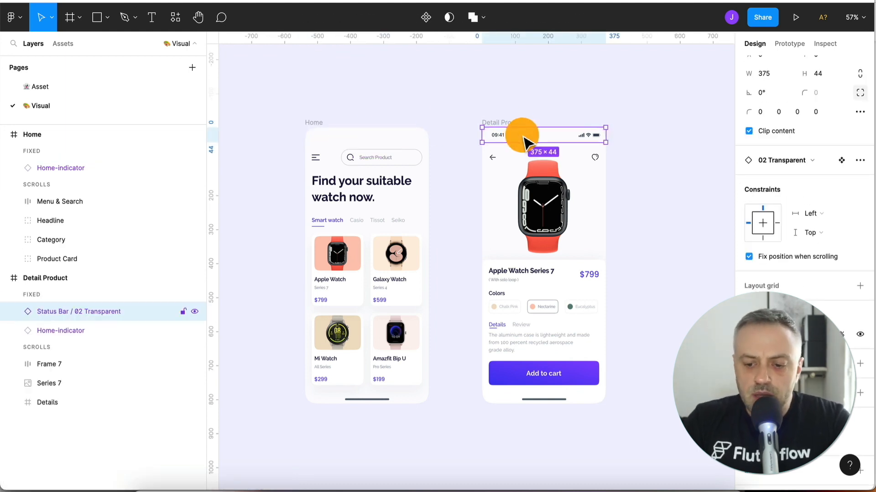
pyautogui.press('Delete')
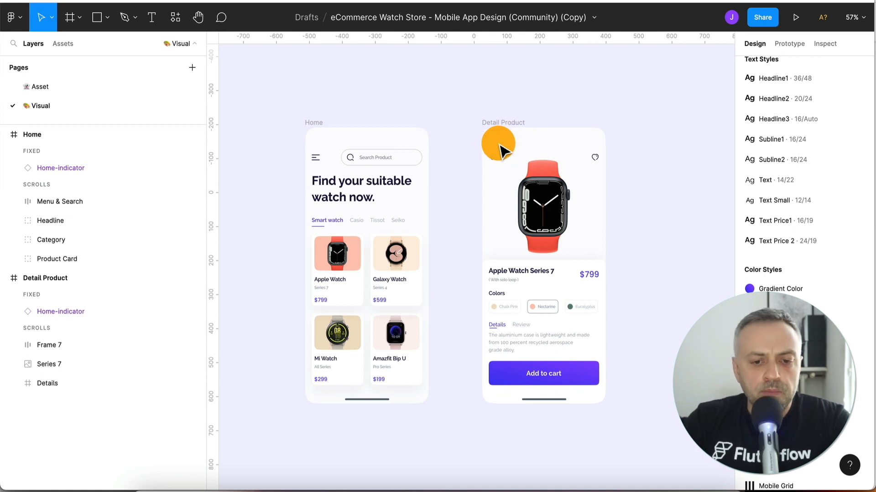
# Delete the Galaxy Watch, Mi Watch and Amazfit bip u cards from the Home frame's Product Card group.
pyautogui.click(347, 247)
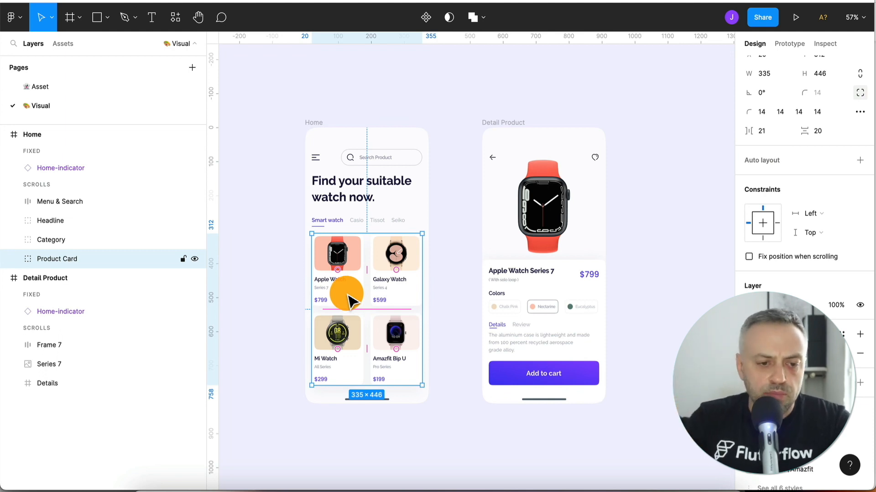
pyautogui.click(262, 254)
pyautogui.click(330, 242)
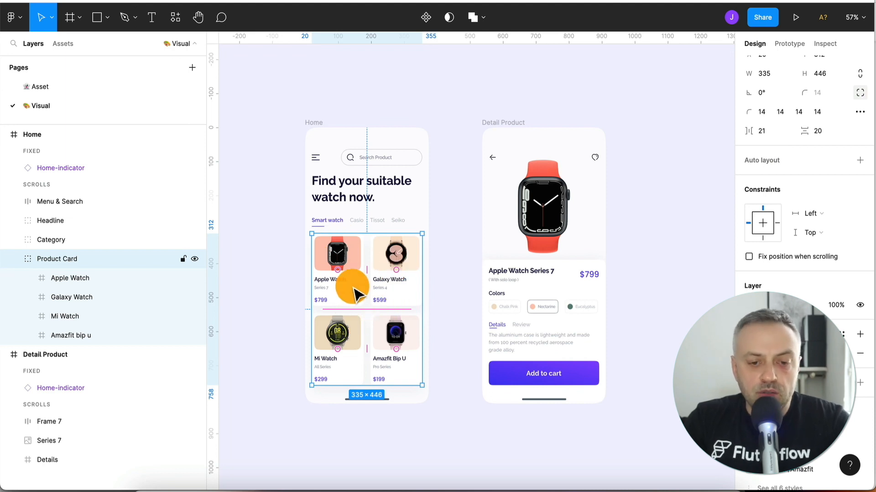
pyautogui.click(107, 295)
pyautogui.press('Delete')
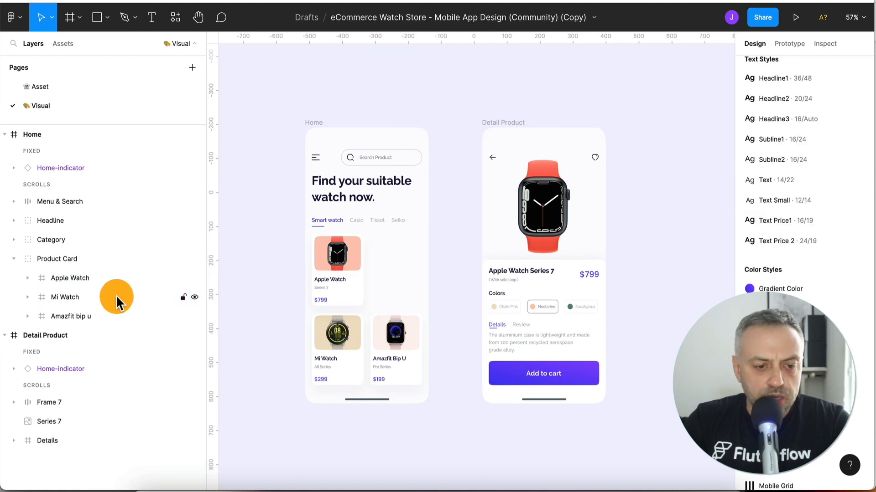
pyautogui.click(108, 296)
pyautogui.press('Delete')
pyautogui.click(108, 296)
pyautogui.press('Delete')
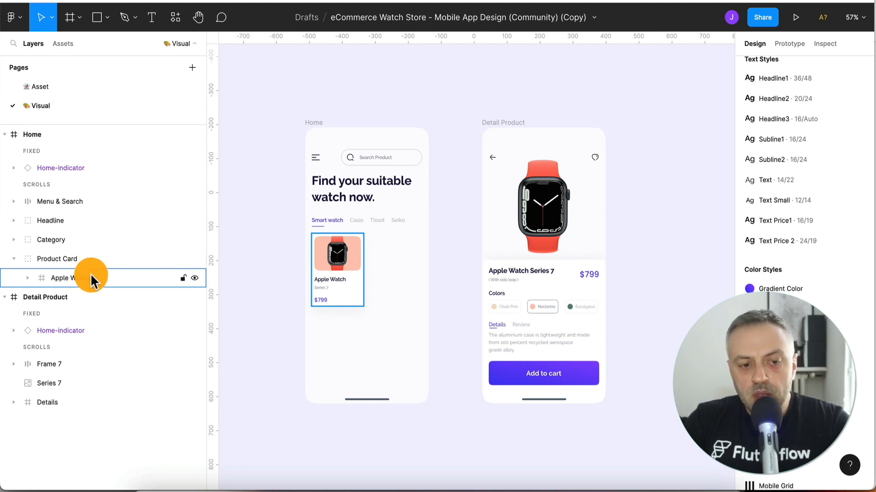
# Wrap the Home frame's Product Card group in a new frame.
pyautogui.click(64, 259)
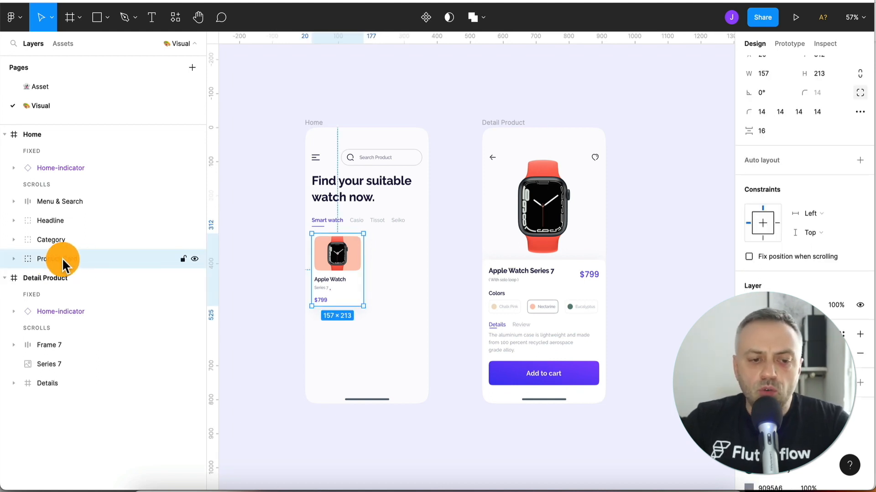
pyautogui.rightClick(62, 259)
pyautogui.click(92, 254)
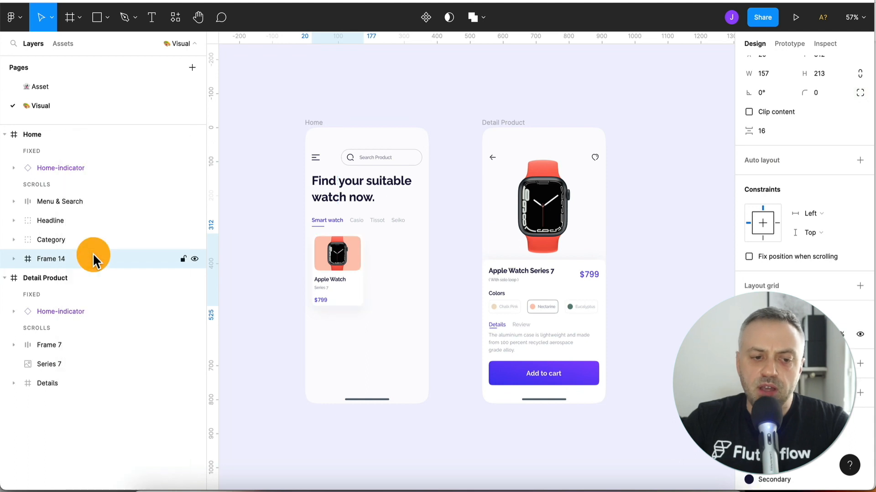
pyautogui.moveTo(15, 256); pyautogui.dragTo(33, 140)
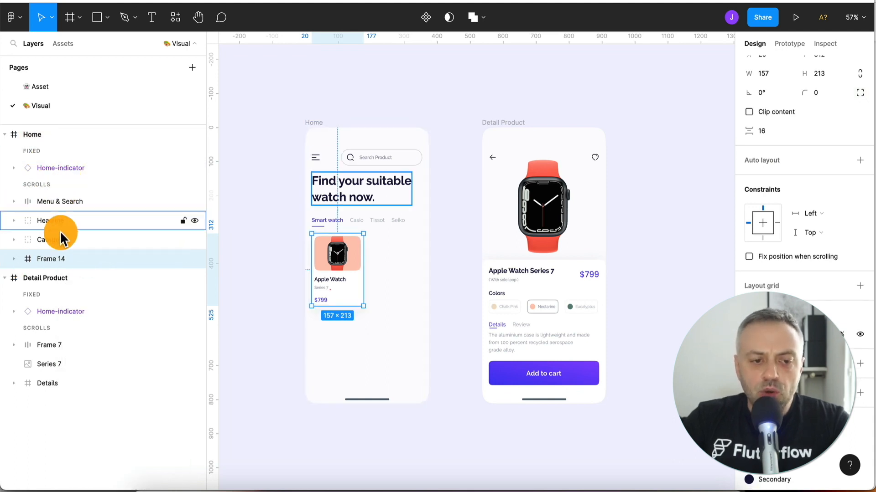
# Ungroup the Product Card group and the Apple Watch frame nested inside Frame 14.
pyautogui.click(14, 258)
pyautogui.click(75, 277)
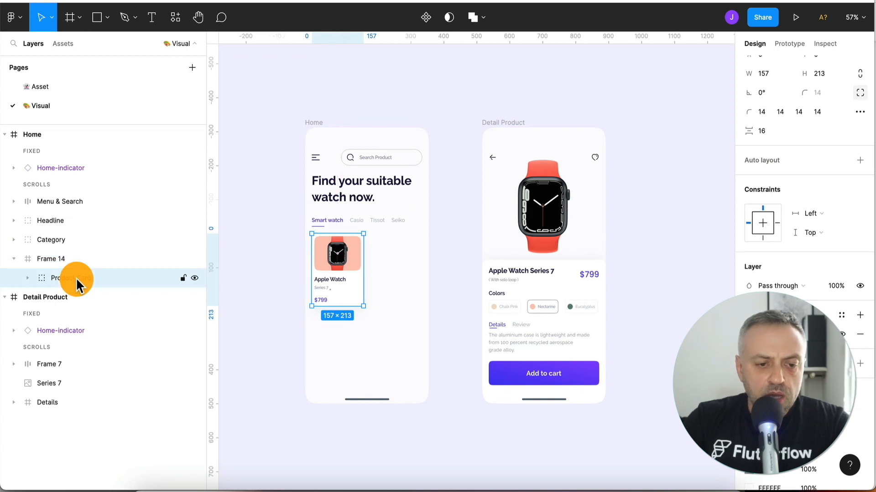
pyautogui.rightClick(75, 277)
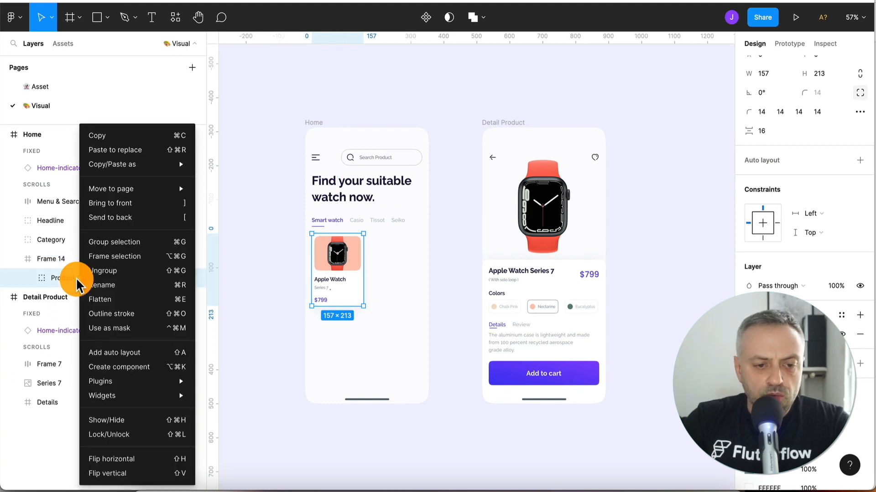
pyautogui.click(112, 277)
pyautogui.click(27, 278)
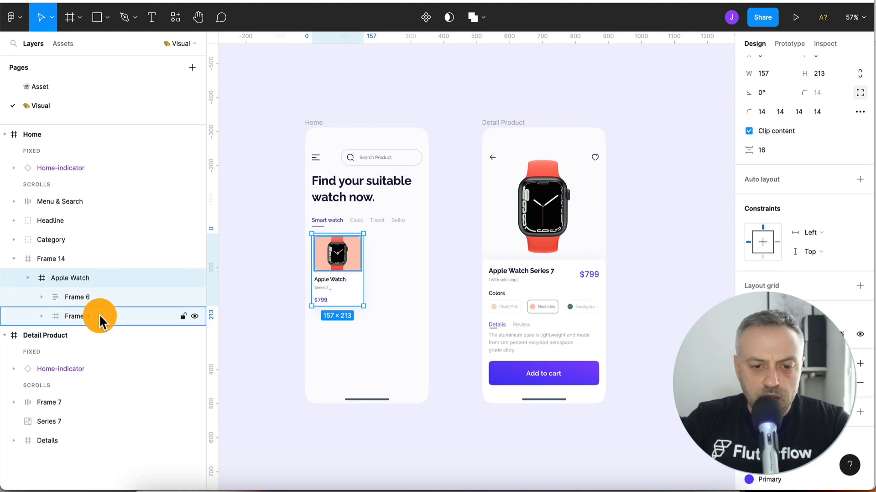
pyautogui.rightClick(101, 280)
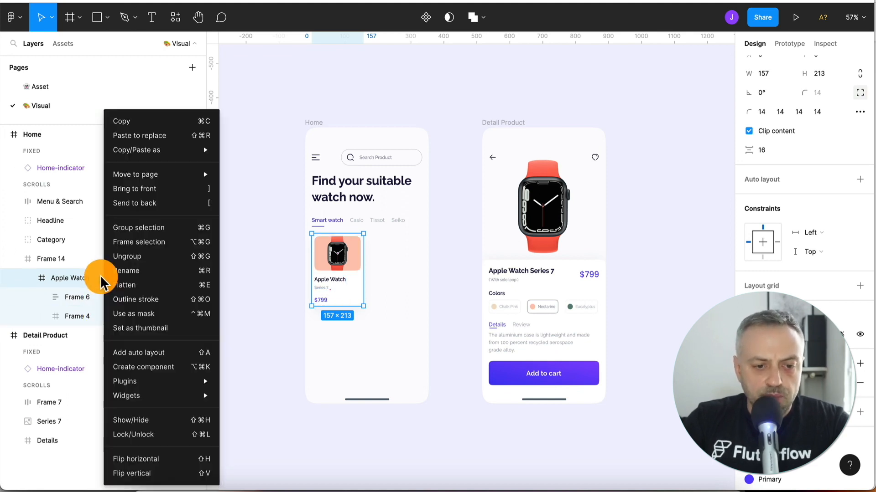
pyautogui.click(134, 254)
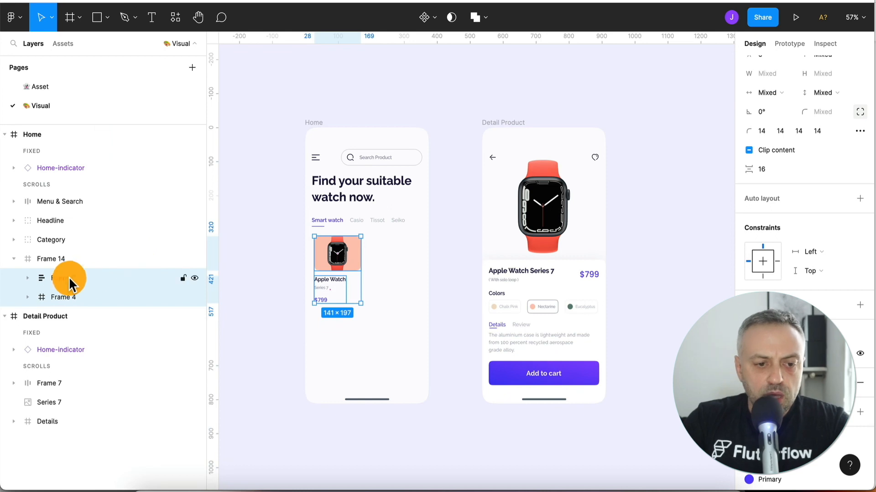
# Ungroup Frame 6, Frame 4 and Frame 5 so the watch image and text layers sit directly inside Frame 14.
pyautogui.click(26, 278)
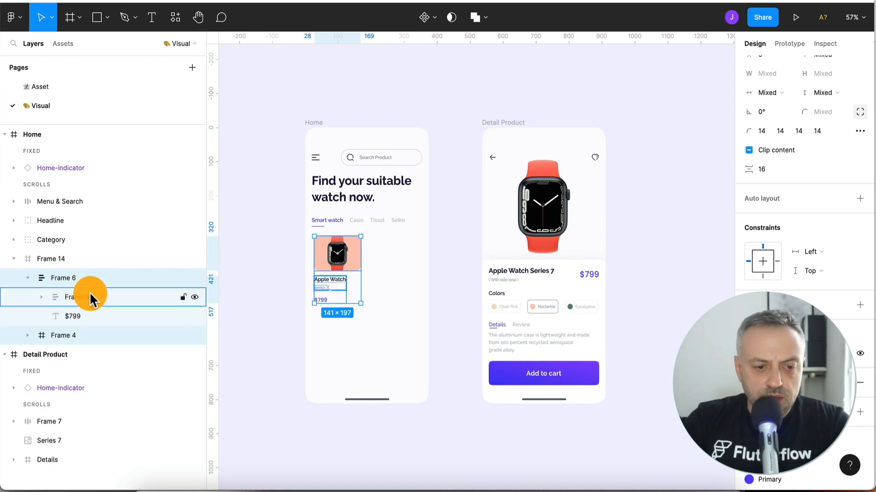
pyautogui.click(27, 335)
pyautogui.click(75, 334)
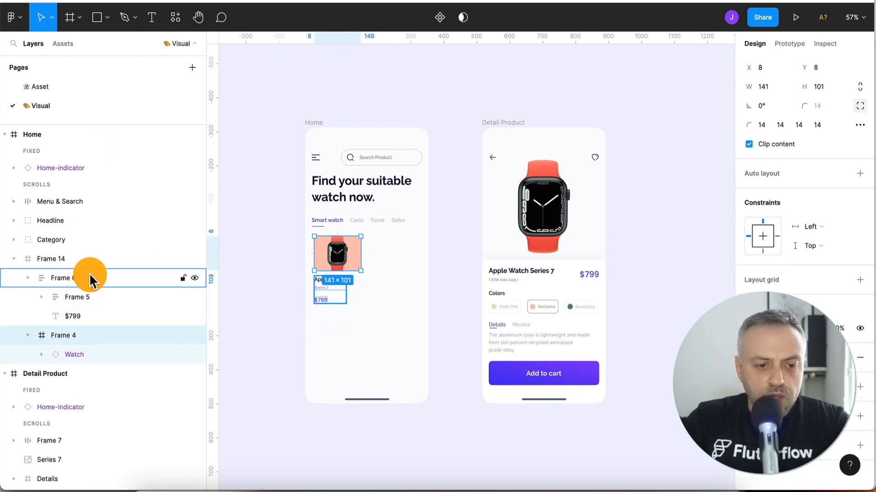
pyautogui.click(89, 273)
pyautogui.rightClick(89, 273)
pyautogui.click(119, 256)
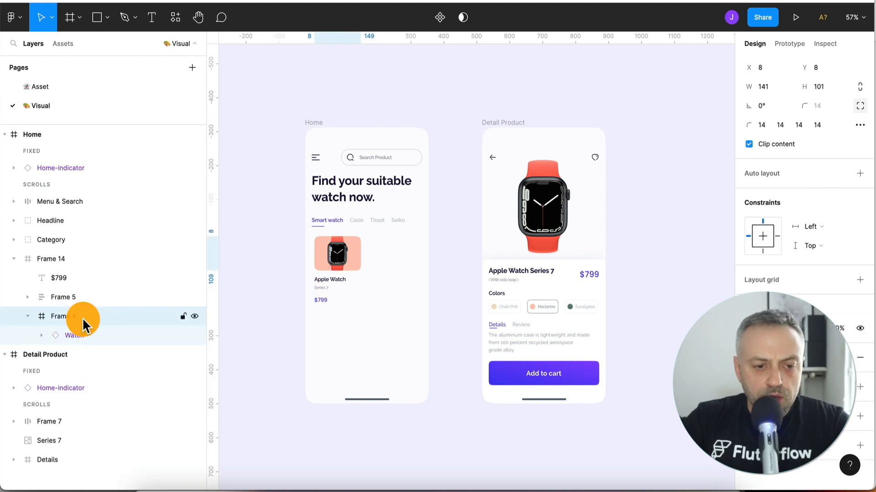
pyautogui.rightClick(82, 317)
pyautogui.click(114, 256)
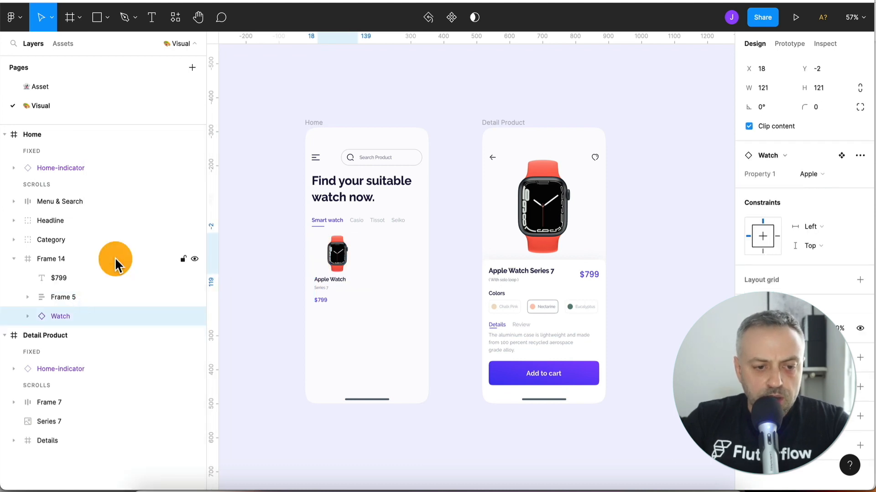
pyautogui.click(27, 295)
pyautogui.click(69, 297)
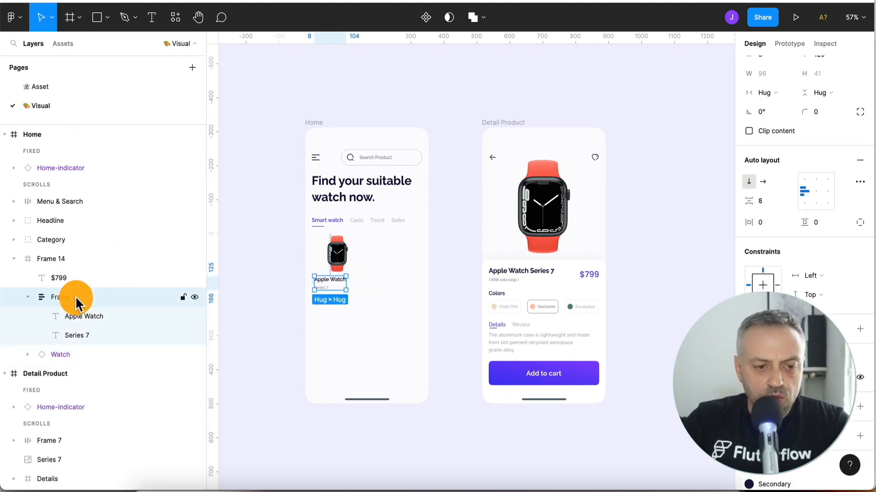
pyautogui.rightClick(75, 296)
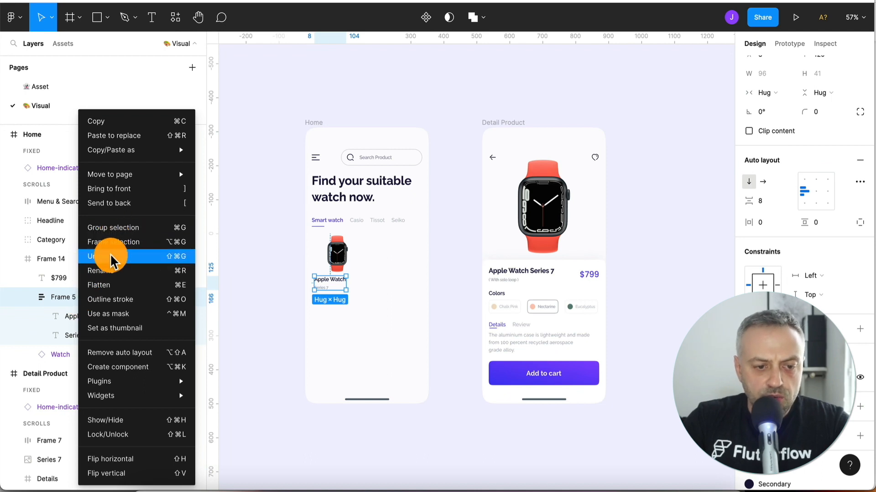
pyautogui.click(108, 255)
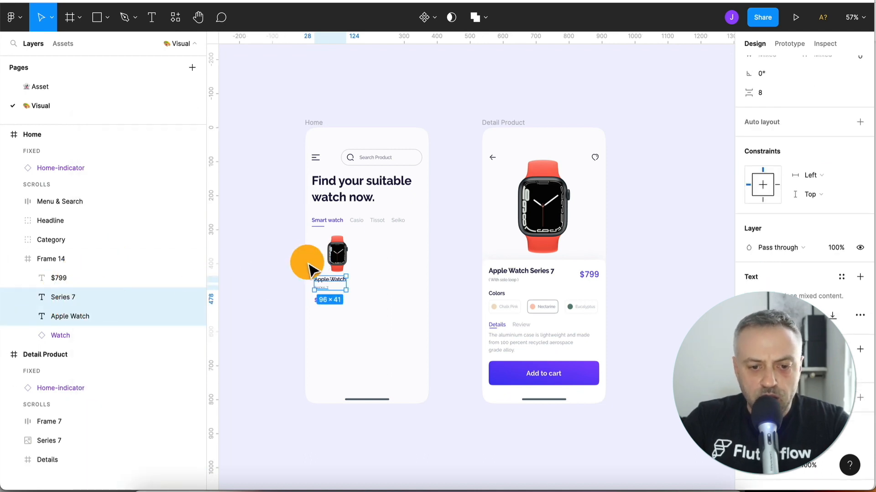
# Reorder the layers inside Frame 14 from top to bottom as Watch, Apple Watch, Series 7, $799.
pyautogui.click(99, 335)
pyautogui.moveTo(99, 334); pyautogui.dragTo(109, 264)
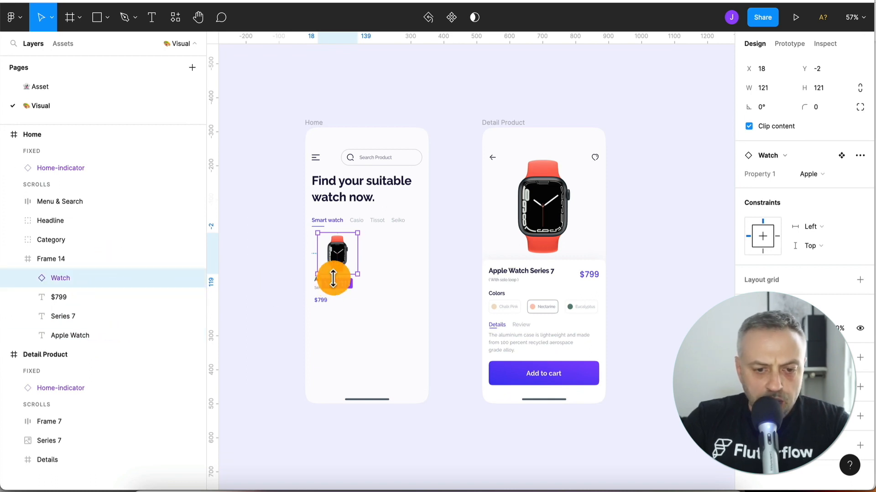
pyautogui.click(91, 336)
pyautogui.moveTo(90, 332); pyautogui.dragTo(93, 285)
pyautogui.click(78, 336)
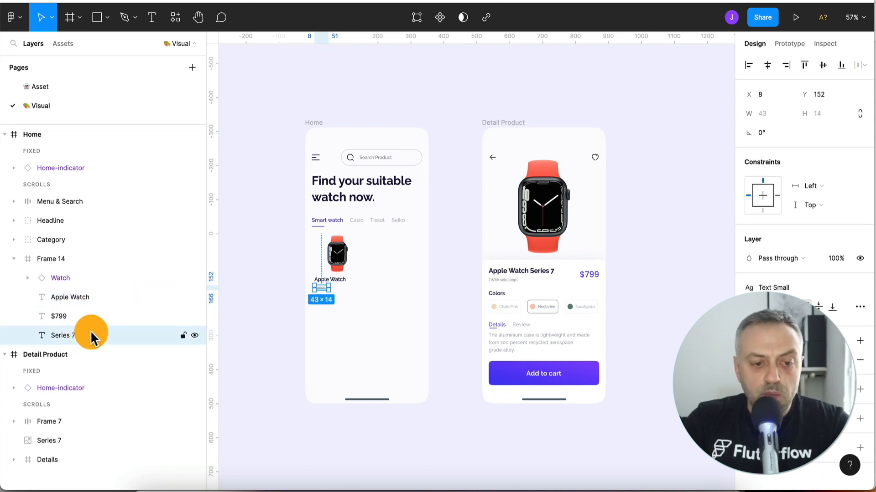
pyautogui.moveTo(90, 336); pyautogui.dragTo(97, 306)
pyautogui.click(78, 334)
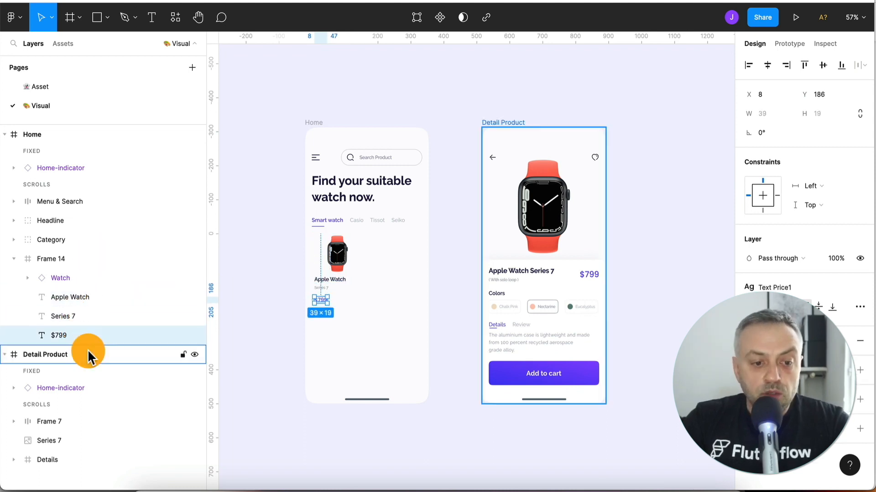
# Rename Frame 14 in the Home frame as Data.
pyautogui.click(60, 257)
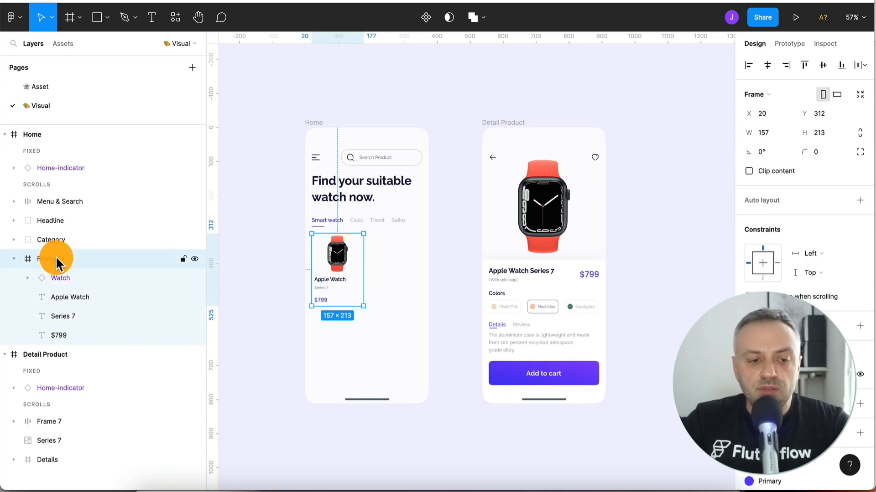
pyautogui.doubleClick(55, 259)
pyautogui.write('Data')
pyautogui.press('Return')
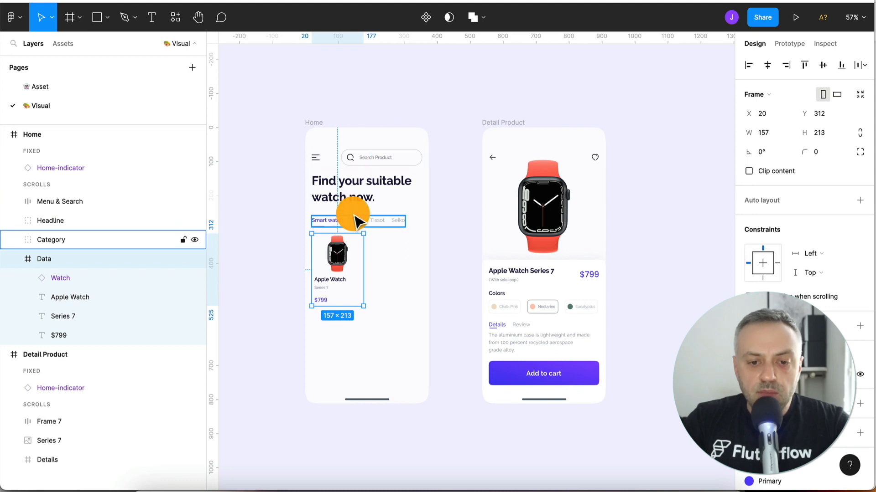
# Delete the Category group with the watch brand tabs from the Home frame.
pyautogui.click(374, 220)
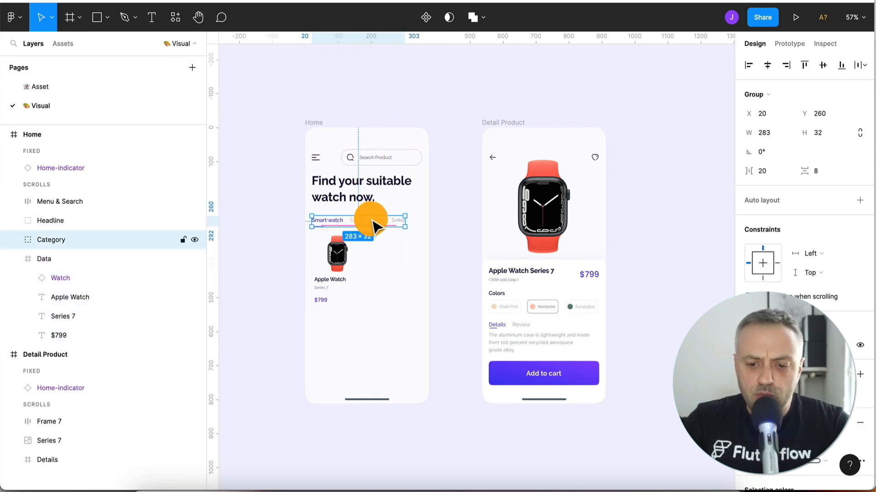
pyautogui.press('Delete')
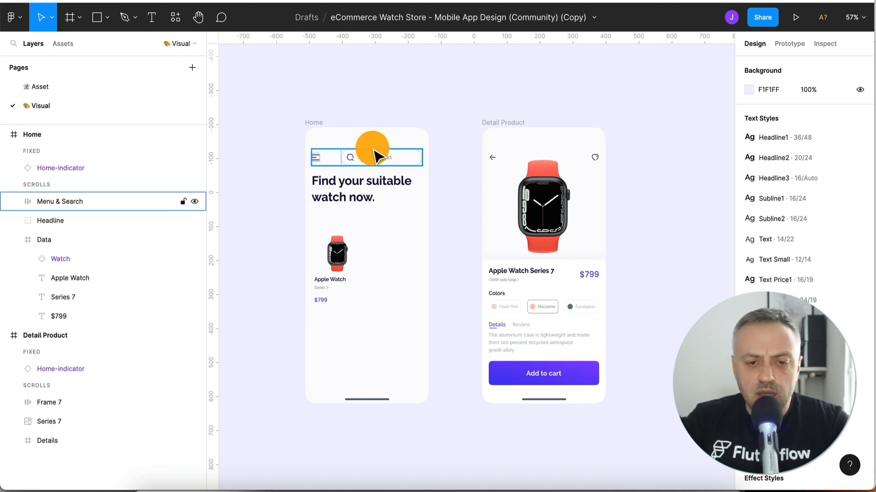
# Ungroup the Headline group so the "Find your suitable watch now." text sits directly in the Home frame.
pyautogui.click(56, 220)
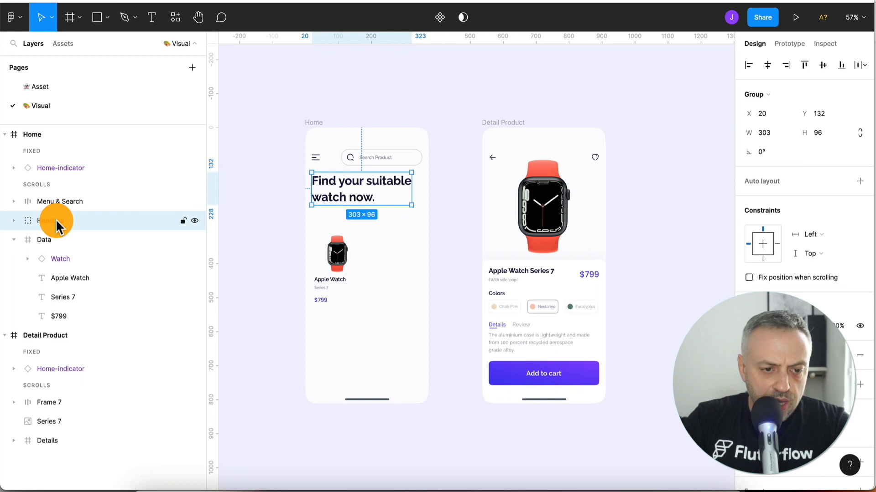
pyautogui.rightClick(81, 221)
pyautogui.click(108, 269)
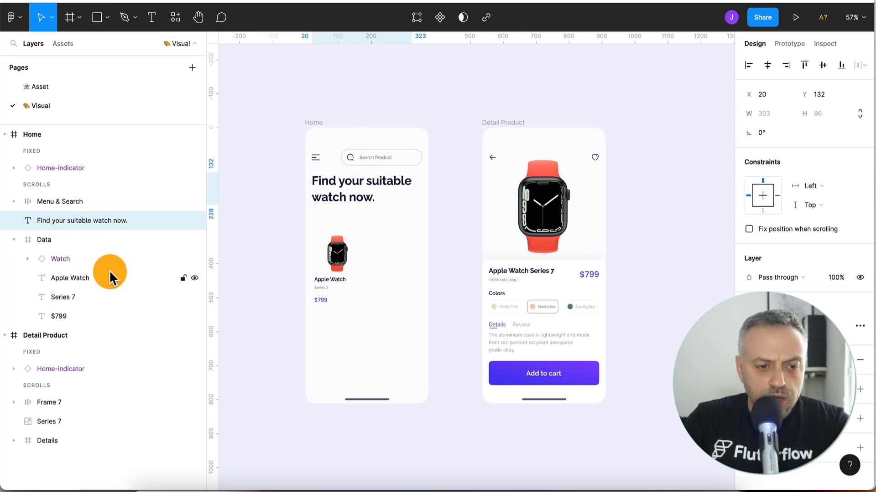
# Ungroup Menu & Search, its inner search Frame and Group 1 so their layers sit directly in the Home frame.
pyautogui.click(86, 204)
pyautogui.rightClick(87, 205)
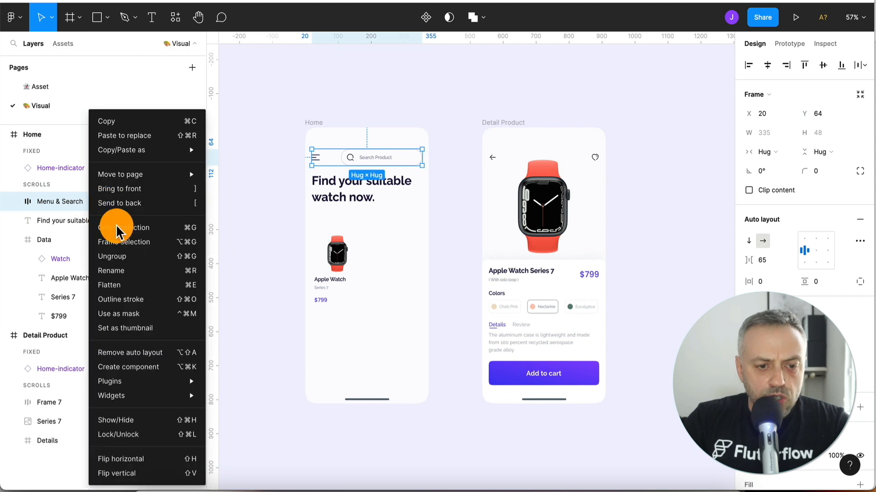
pyautogui.click(121, 253)
pyautogui.click(75, 201)
pyautogui.rightClick(74, 199)
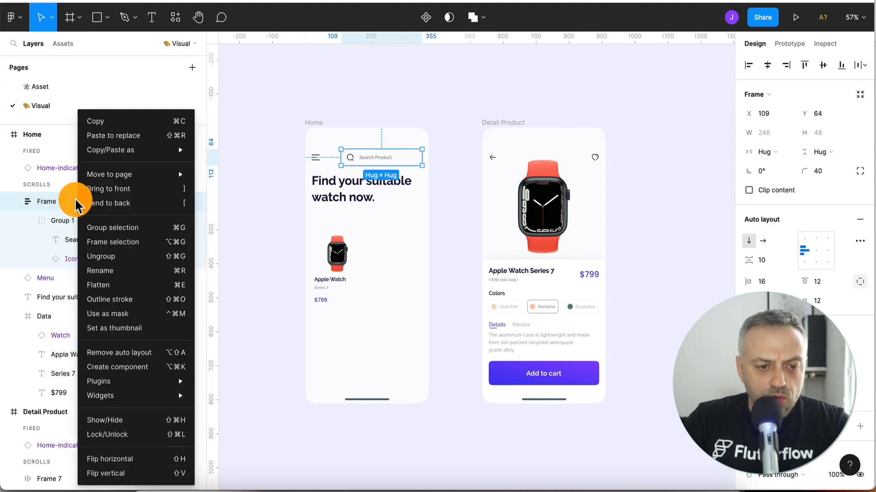
pyautogui.click(97, 254)
pyautogui.rightClick(73, 201)
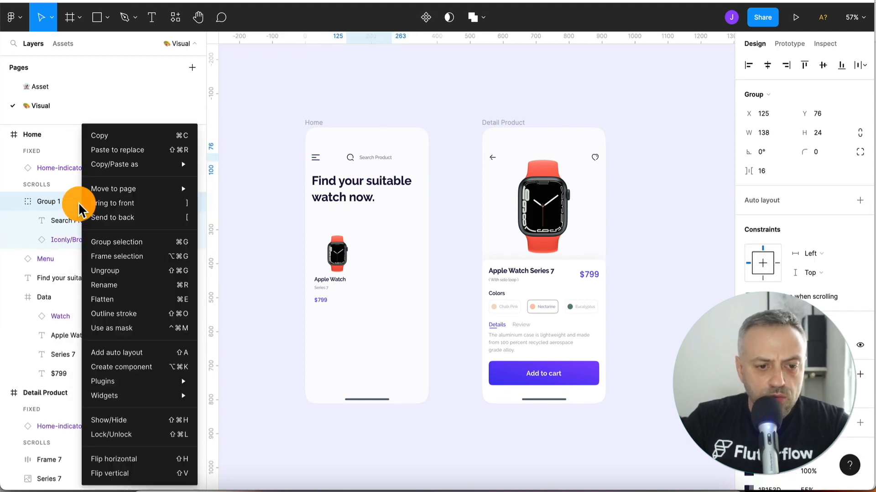
pyautogui.click(113, 272)
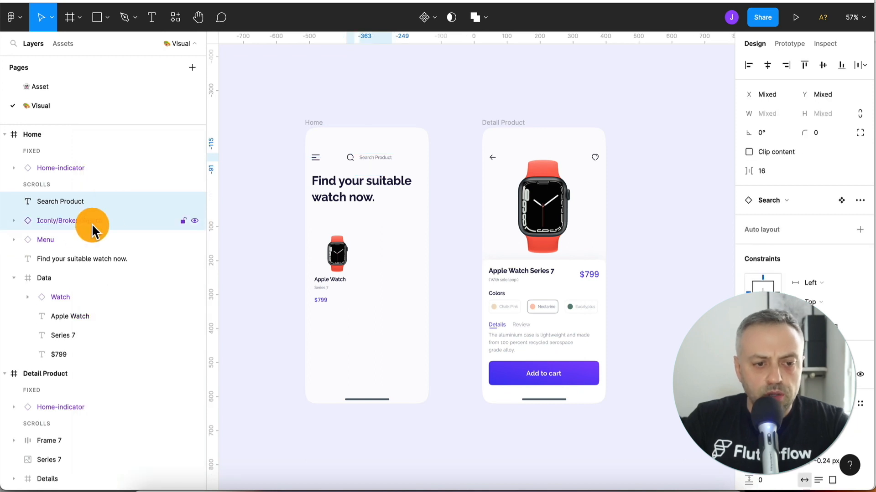
# Wrap the Search Product text, search icon, Menu icon and headline text of the Home frame in one new frame.
pyautogui.click(45, 238)
pyautogui.keyDown('shift'); pyautogui.click(84, 201); pyautogui.keyUp('shift')
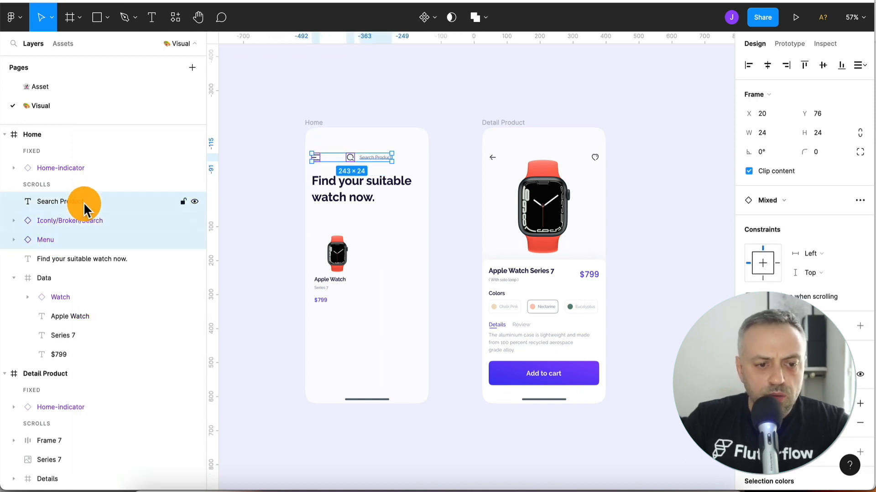
pyautogui.click(77, 251)
pyautogui.keyDown('shift'); pyautogui.click(97, 202); pyautogui.keyUp('shift')
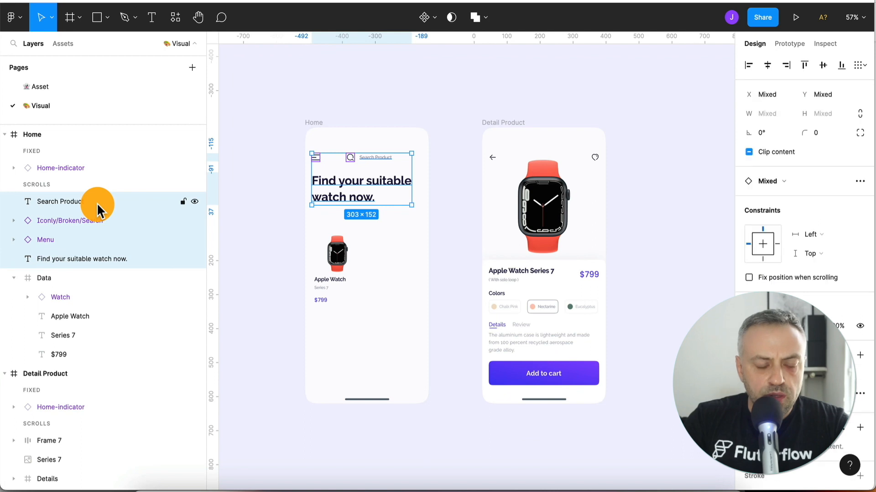
pyautogui.rightClick(98, 210)
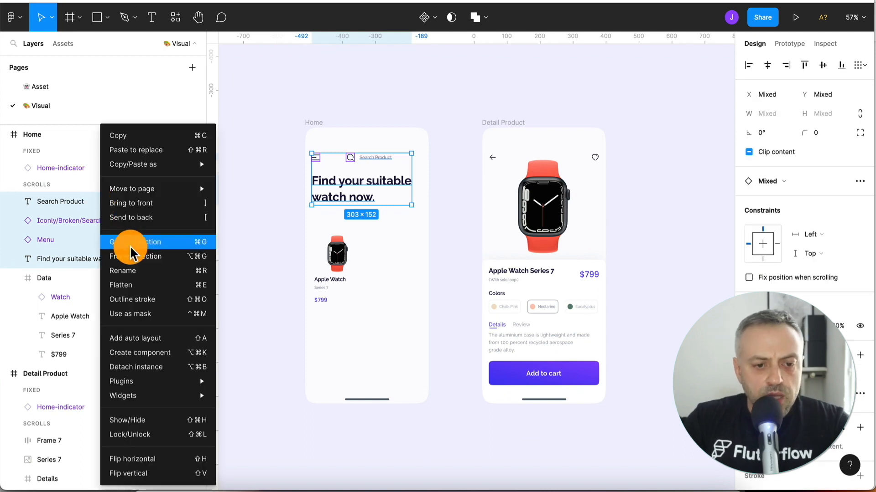
pyautogui.click(129, 250)
# Rename the new frame around the search, menu and headline layers as Header.
pyautogui.click(49, 201)
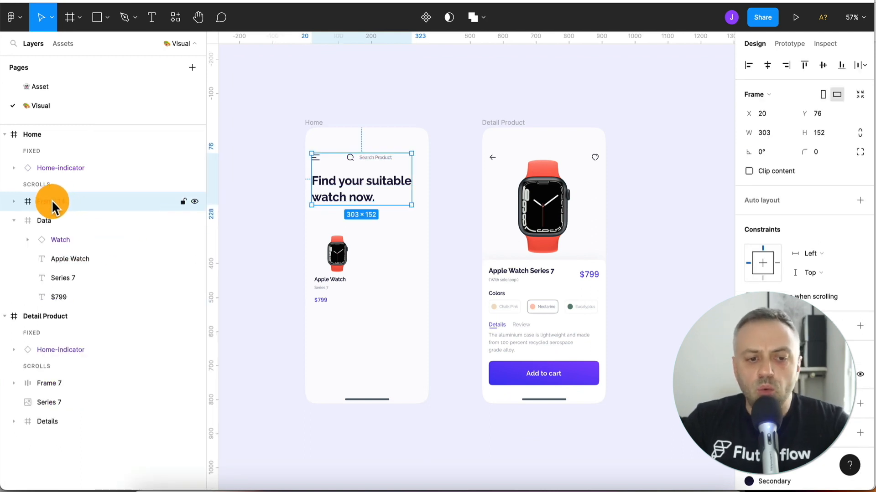
pyautogui.doubleClick(48, 201)
pyautogui.write('Header')
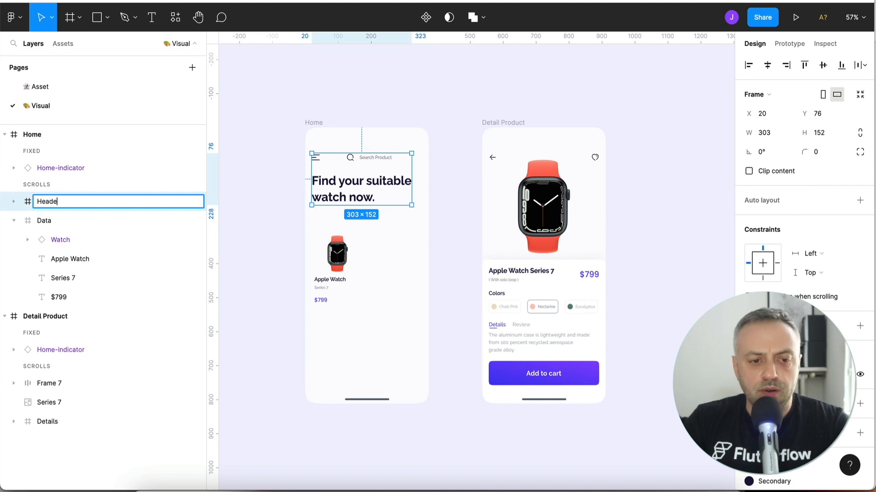
pyautogui.press('Return')
# Stretch the Header frame to the Home frame's left, right and top edges, making it 375 × 228 at X 0, Y 0.
pyautogui.click(45, 139)
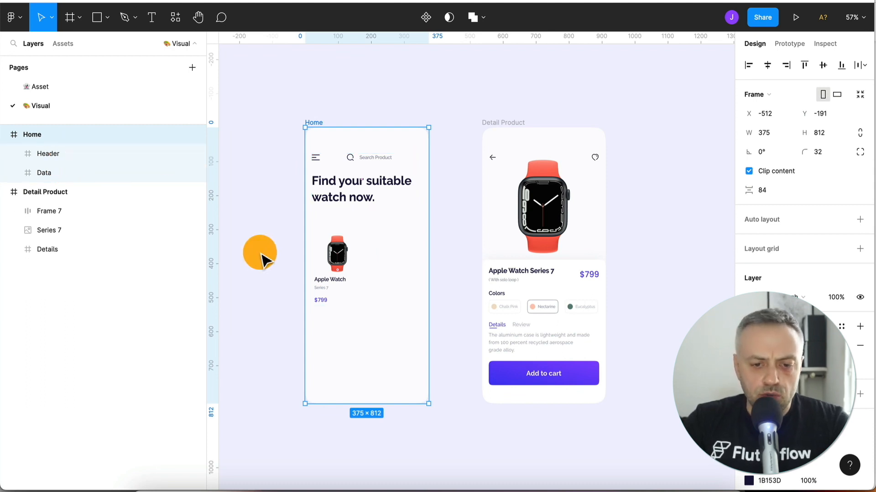
pyautogui.click(341, 167)
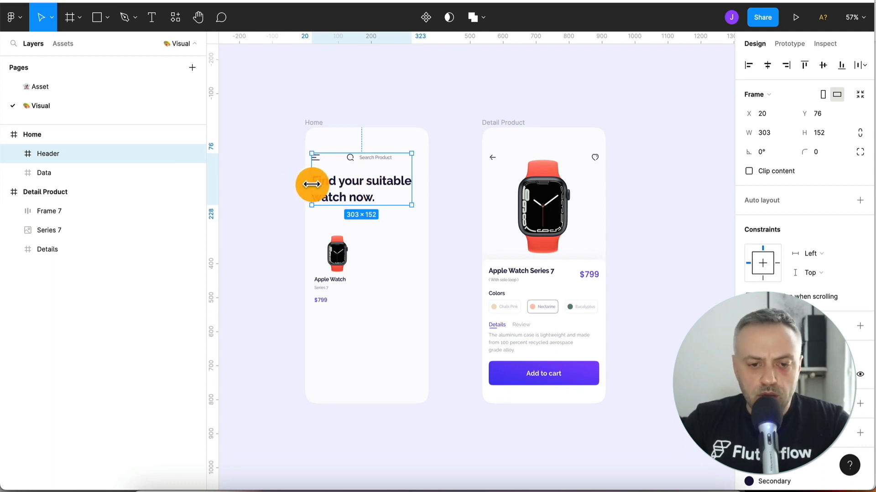
pyautogui.moveTo(310, 184); pyautogui.dragTo(305, 185)
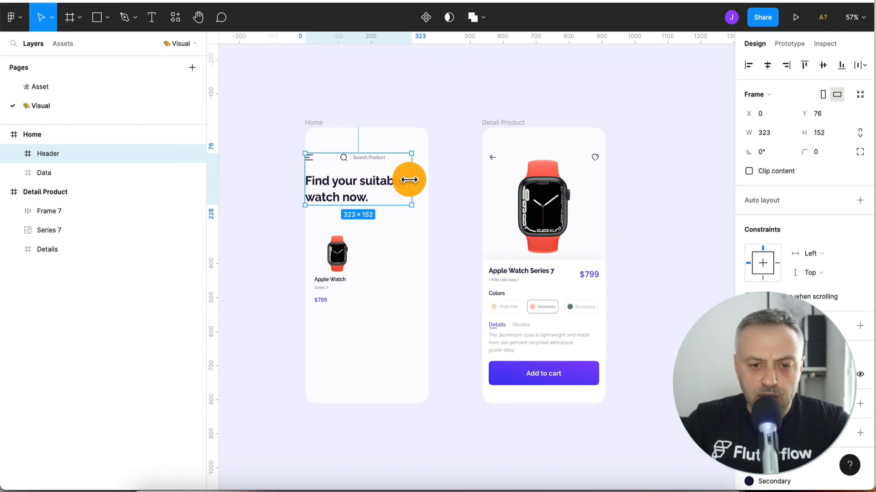
pyautogui.moveTo(412, 179); pyautogui.dragTo(425, 179)
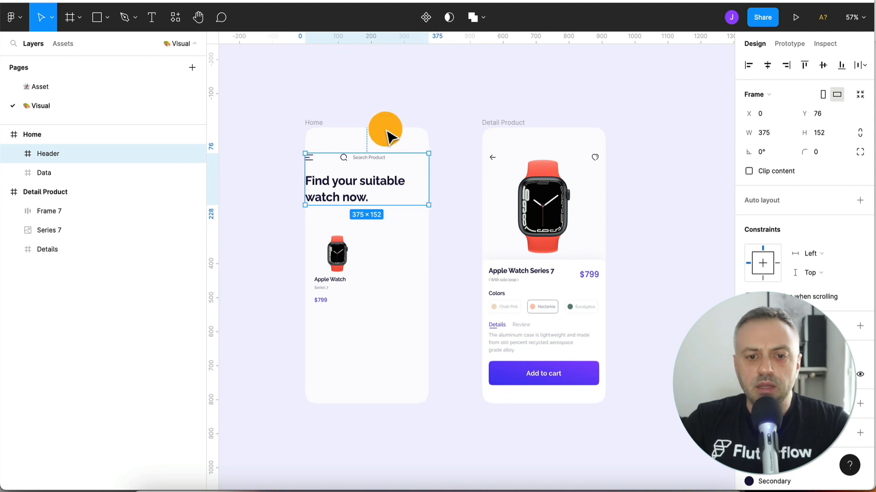
pyautogui.moveTo(376, 151); pyautogui.dragTo(379, 129)
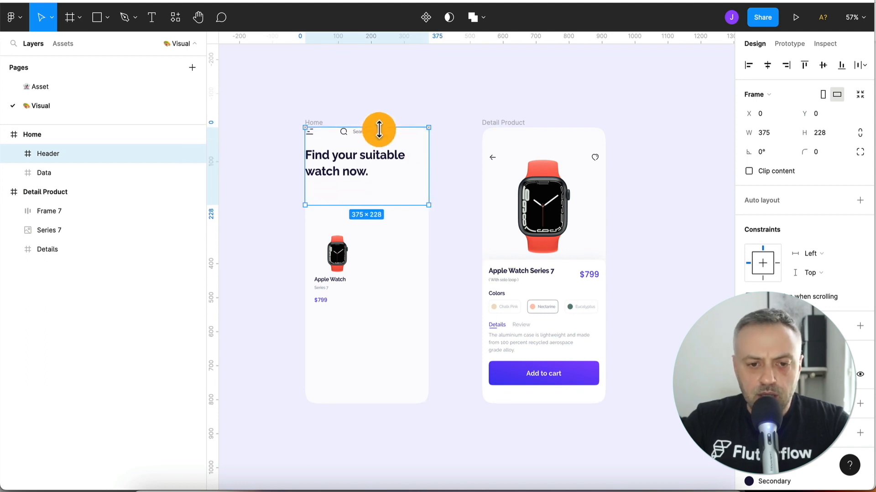
# Move the Data frame up to sit directly beneath the Header frame at X 23, Y 228.
pyautogui.click(332, 254)
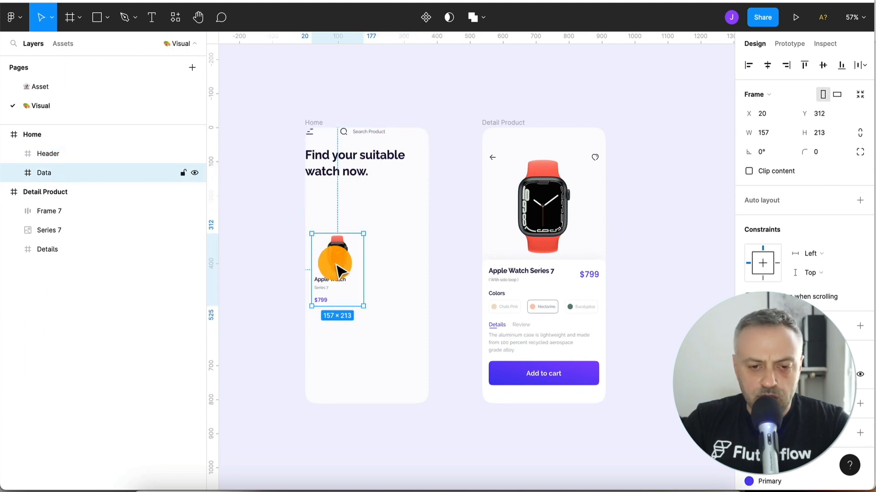
pyautogui.moveTo(336, 264); pyautogui.dragTo(342, 235)
pyautogui.click(348, 173)
pyautogui.click(341, 265)
pyautogui.click(349, 158)
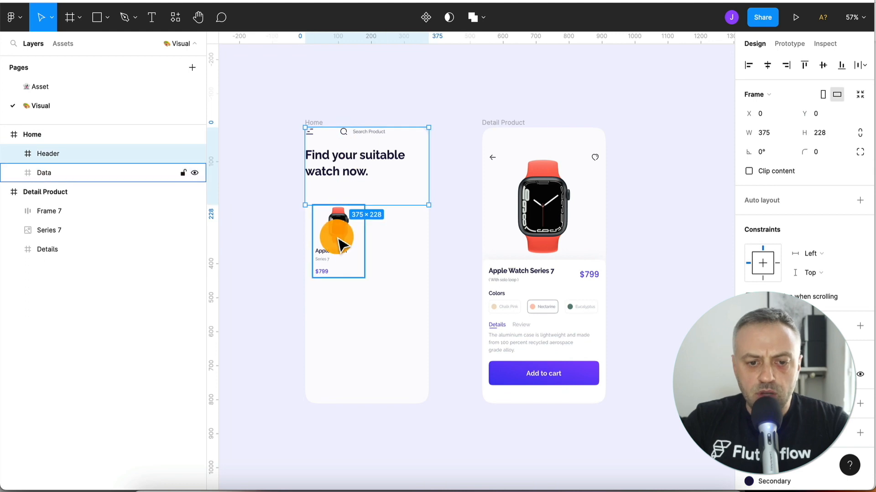
# Stretch the Data frame's left edge to the Home frame's left edge, making it about 179 wide.
pyautogui.click(322, 242)
pyautogui.scroll(5, 327, 244)
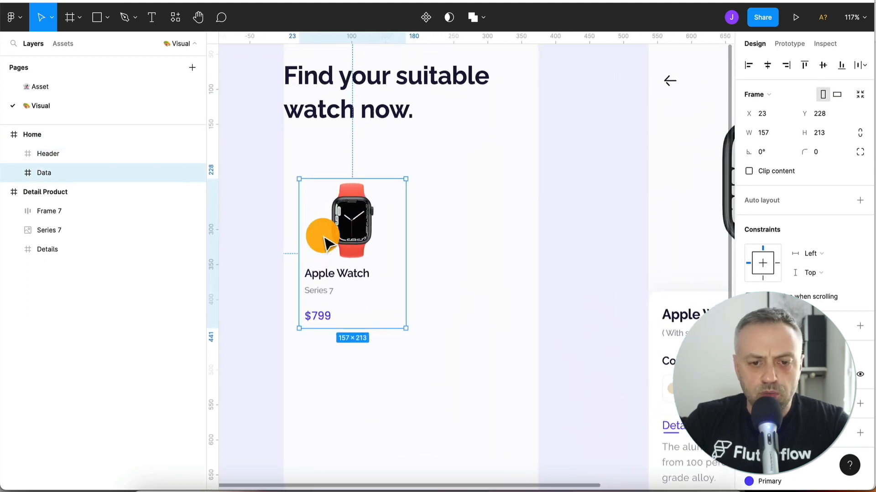
pyautogui.moveTo(289, 258); pyautogui.dragTo(275, 258)
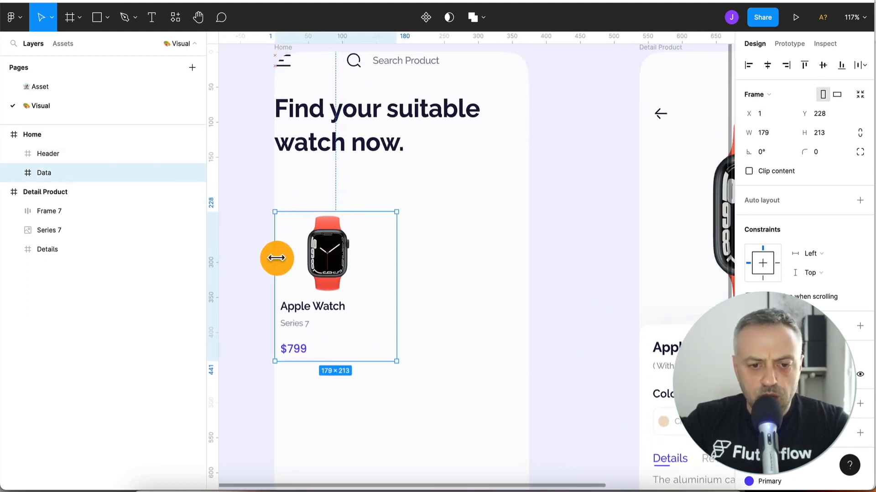
# Move the Search Product text, search icon and Menu icon lower in the Header onto one row, with the search icon at about X 196, Y 24.
pyautogui.click(322, 141)
pyautogui.scroll(3, 325, 146)
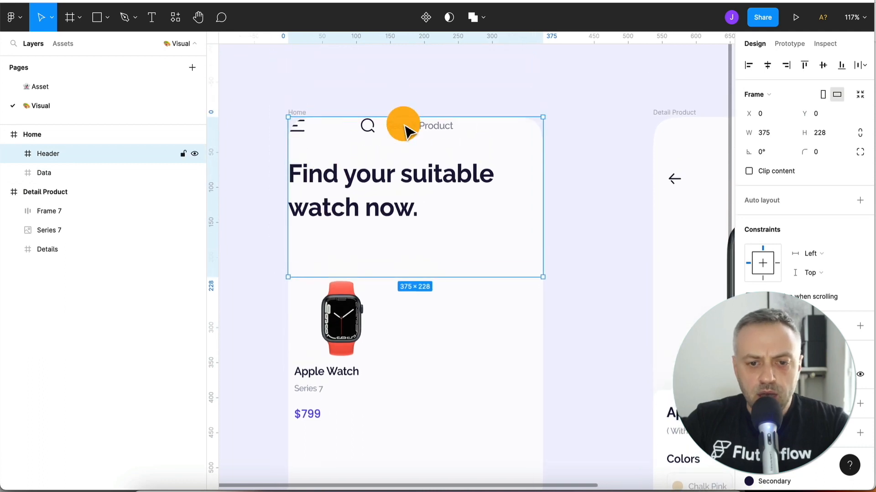
pyautogui.click(15, 153)
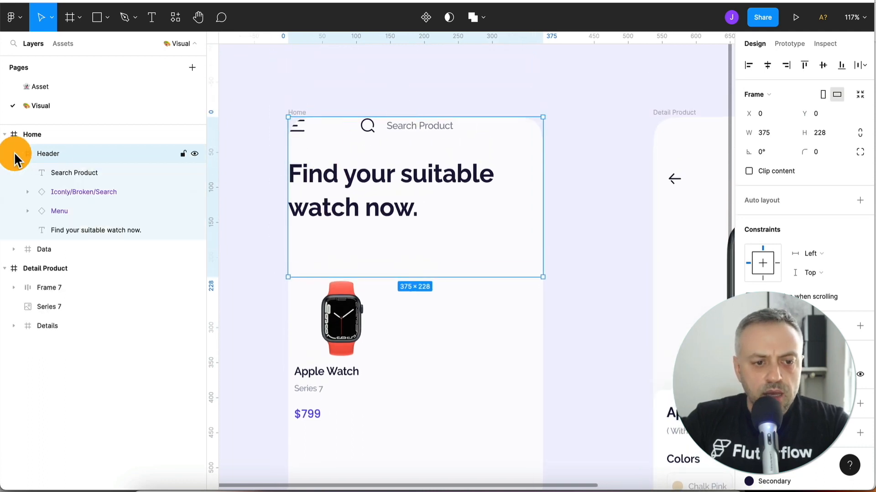
pyautogui.click(80, 171)
pyautogui.moveTo(435, 134); pyautogui.dragTo(481, 149)
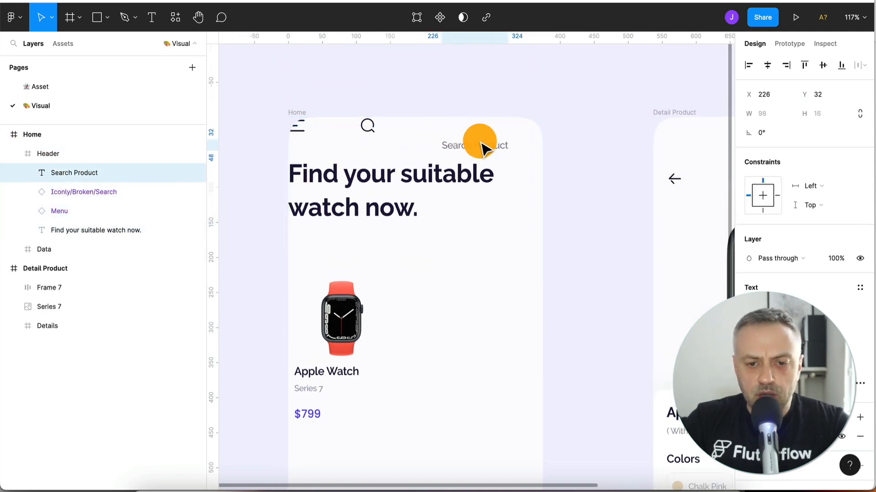
pyautogui.moveTo(370, 129); pyautogui.dragTo(431, 145)
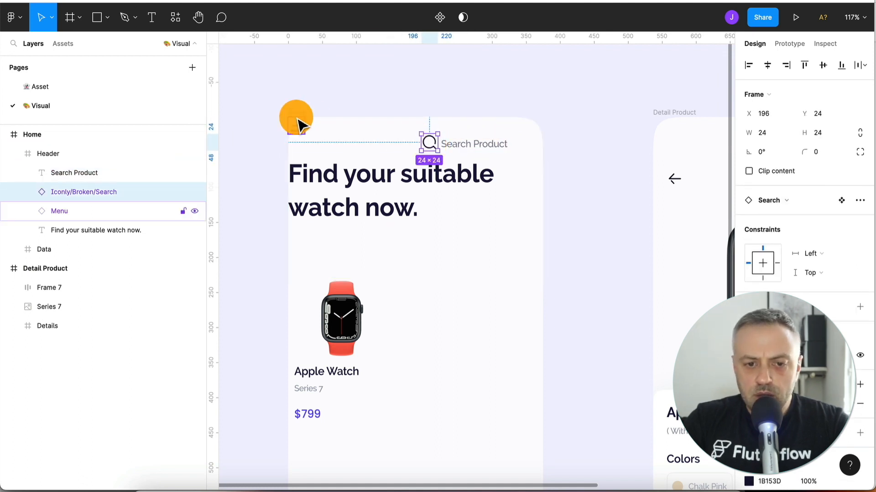
pyautogui.moveTo(296, 123); pyautogui.dragTo(304, 150)
pyautogui.moveTo(431, 145); pyautogui.dragTo(432, 145)
# Move the headline text down to Y 95 and shift the Menu icon right, away from the Header's left edge.
pyautogui.click(381, 190)
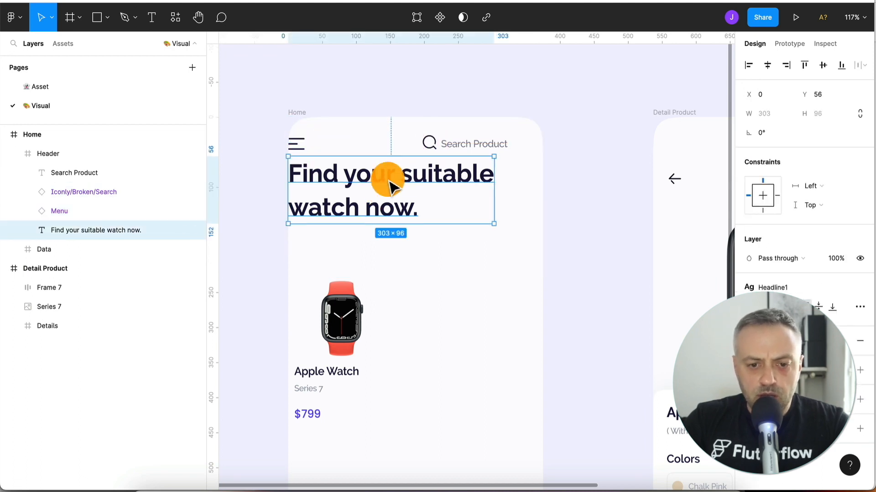
pyautogui.moveTo(391, 186); pyautogui.dragTo(388, 209)
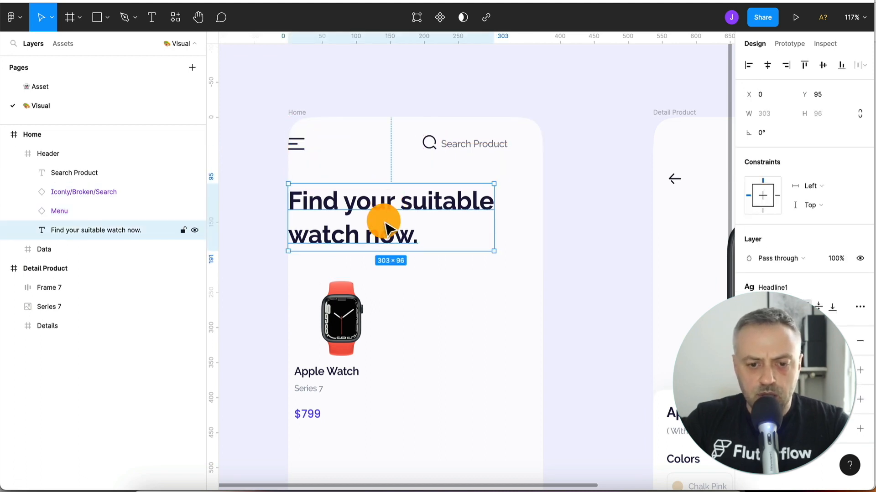
pyautogui.click(353, 322)
pyautogui.scroll(-2, 315, 145)
pyautogui.moveTo(311, 106); pyautogui.dragTo(326, 109)
# Shift the headline text right to X 20 inside the Header frame.
pyautogui.click(337, 190)
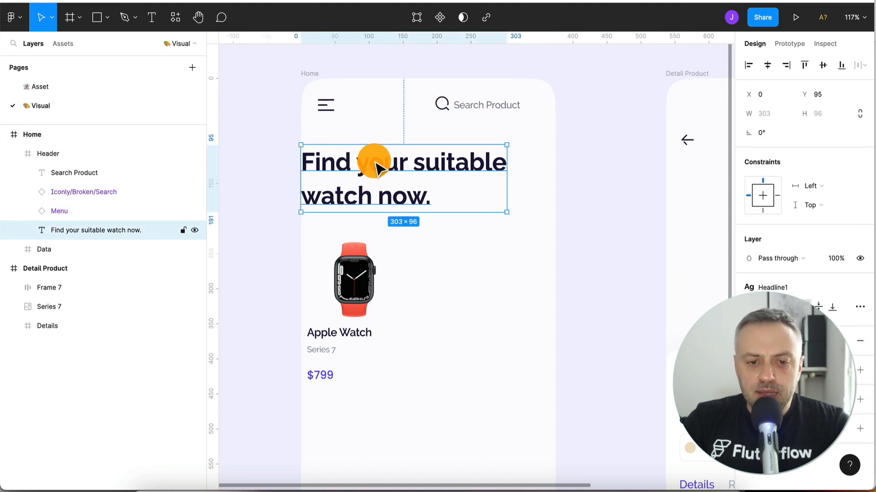
pyautogui.click(78, 155)
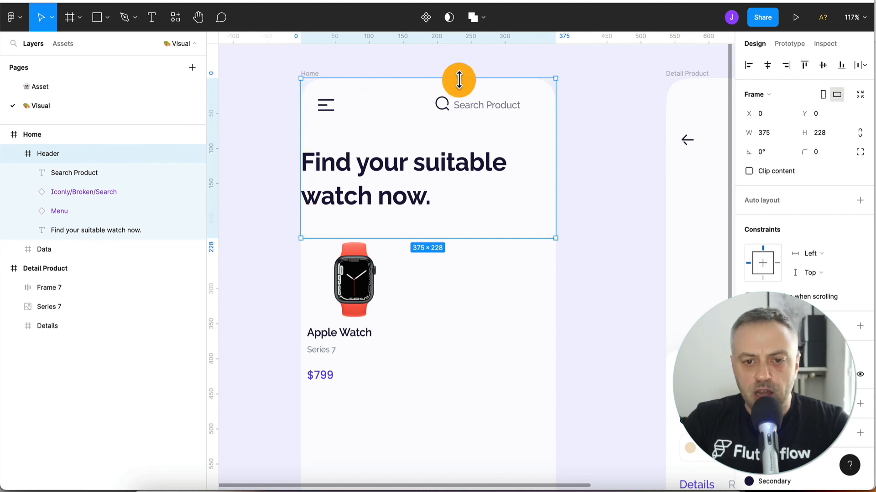
pyautogui.click(115, 229)
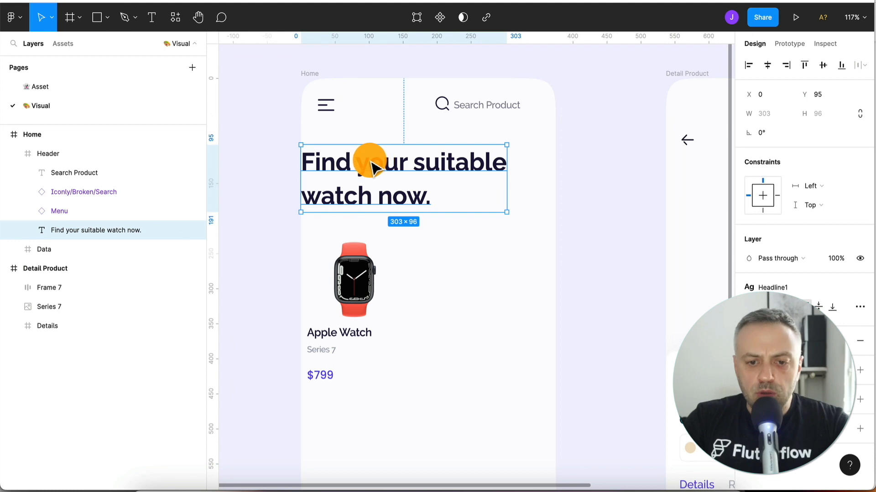
pyautogui.moveTo(371, 163); pyautogui.dragTo(385, 163)
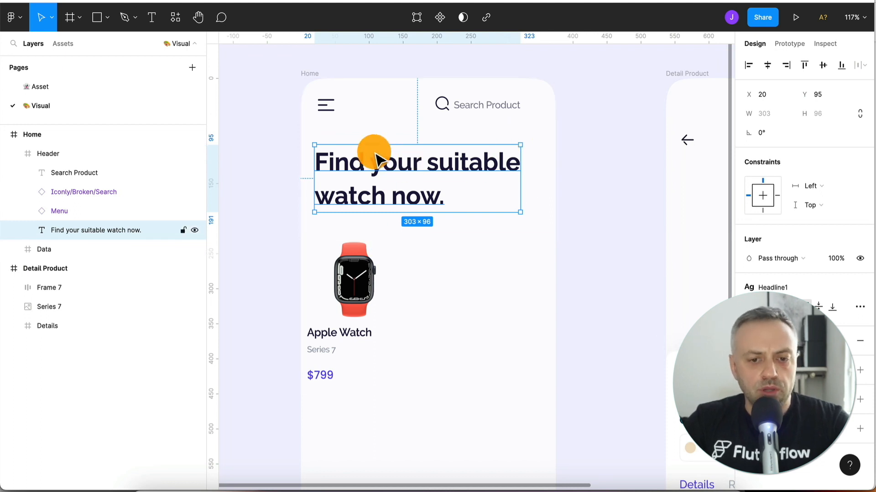
# Expand the Iconly/Broken/Search layer and try to move its nested Search group directly under the Header frame.
pyautogui.click(118, 210)
pyautogui.click(127, 191)
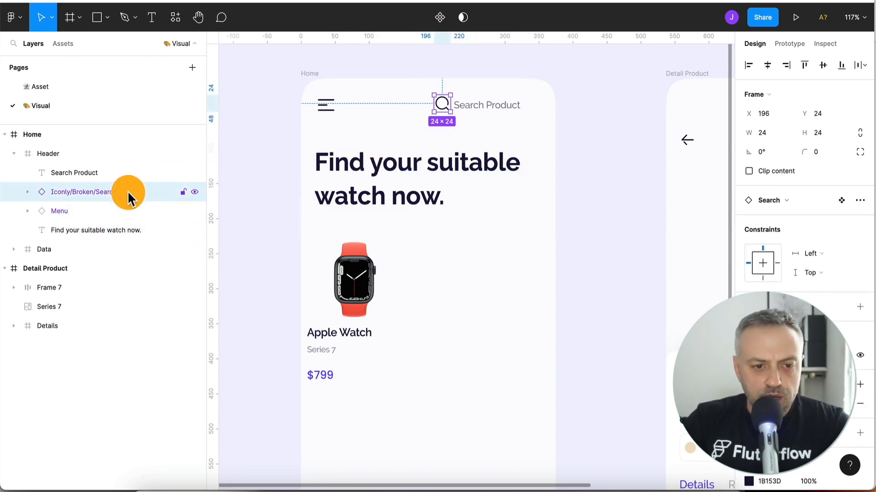
pyautogui.click(129, 178)
pyautogui.click(27, 192)
pyautogui.click(80, 211)
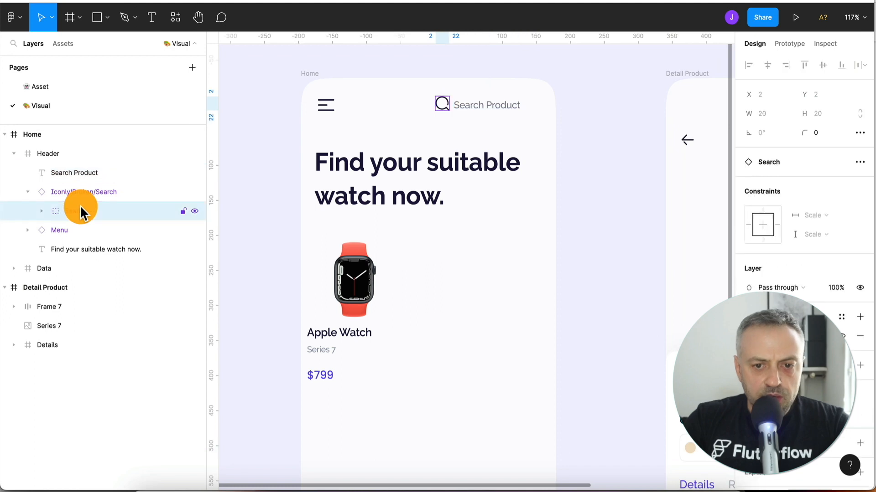
pyautogui.click(41, 210)
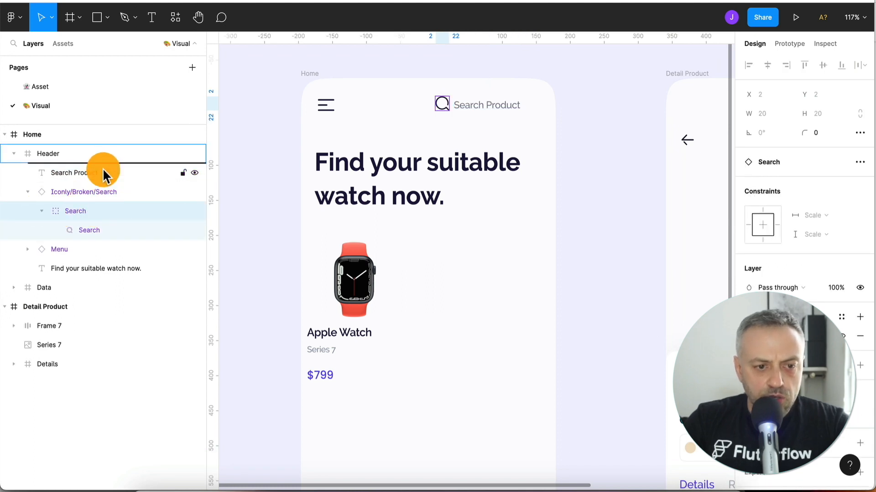
pyautogui.click(114, 173)
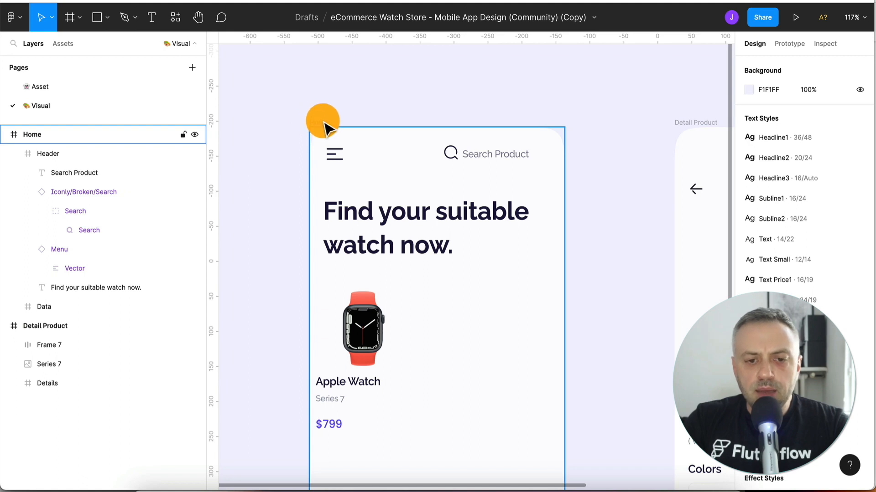
pyautogui.click(324, 124)
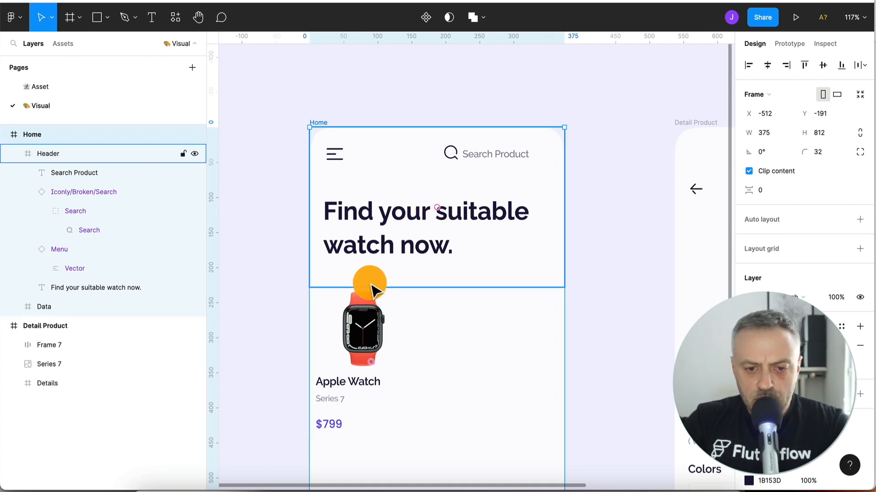
pyautogui.scroll(-10, 299, 324)
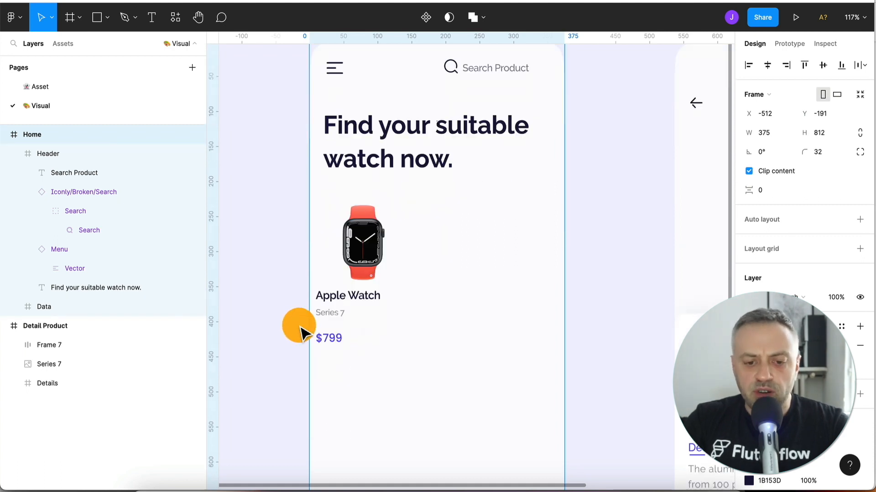
pyautogui.scroll(8, 299, 325)
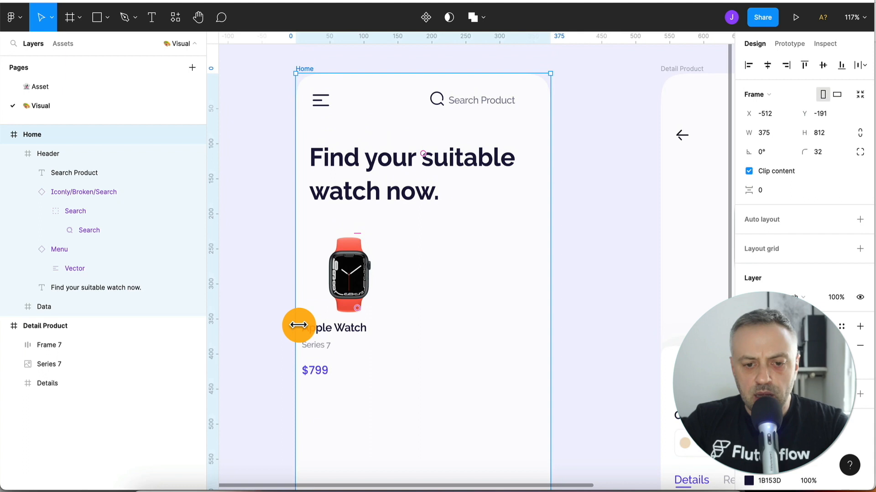
pyautogui.click(266, 312)
# Widen the Home screen's Data frame to 374 so it spans the full screen width.
pyautogui.click(346, 300)
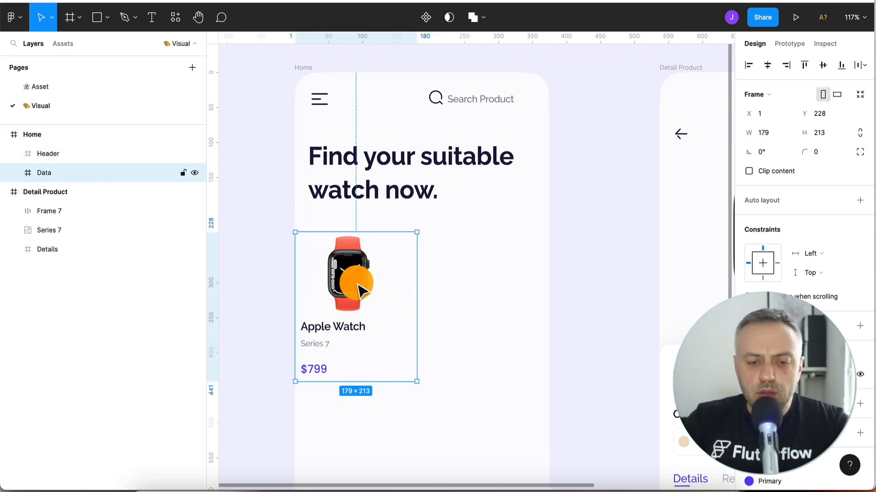
pyautogui.moveTo(414, 280); pyautogui.dragTo(547, 273)
pyautogui.click(232, 285)
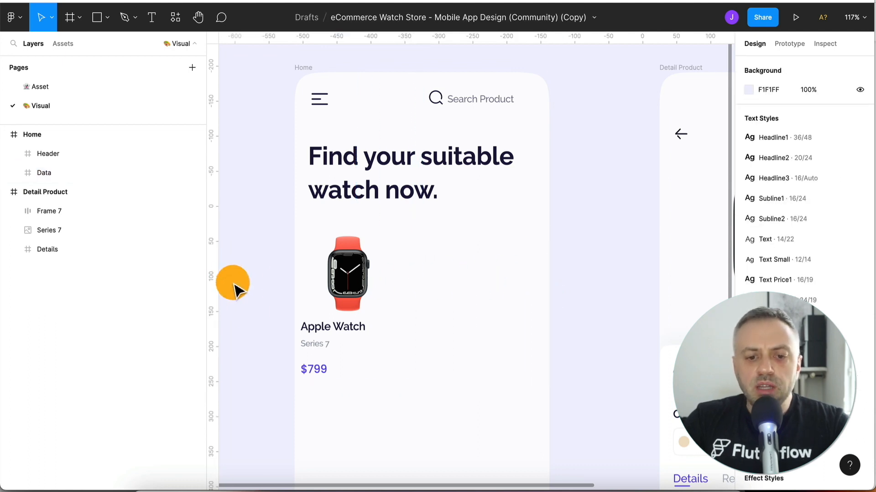
# Narrow the Data frame to a width of about 184, roughly half of the Home screen.
pyautogui.scroll(-3, 244, 301)
pyautogui.click(386, 238)
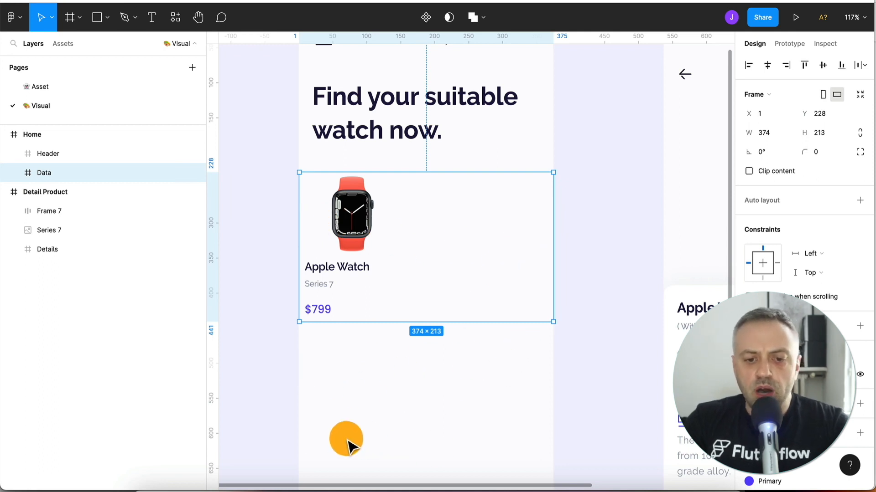
pyautogui.moveTo(553, 264); pyautogui.dragTo(424, 267)
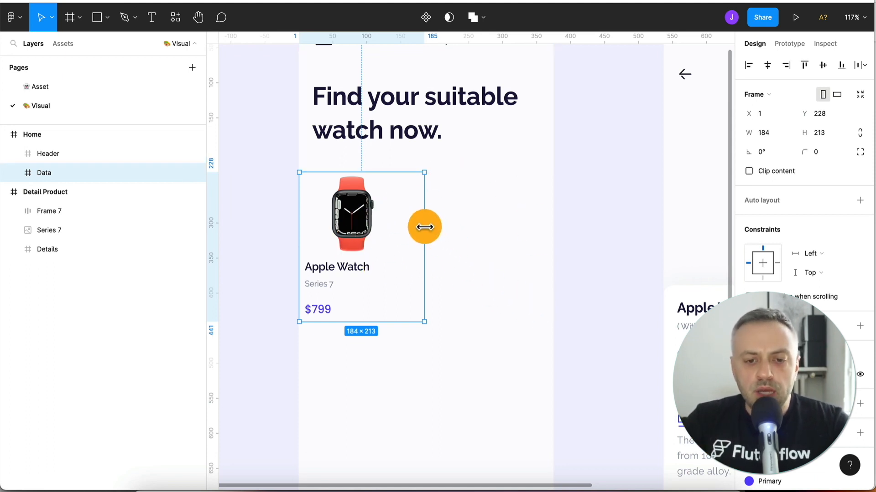
pyautogui.scroll(3, 524, 255)
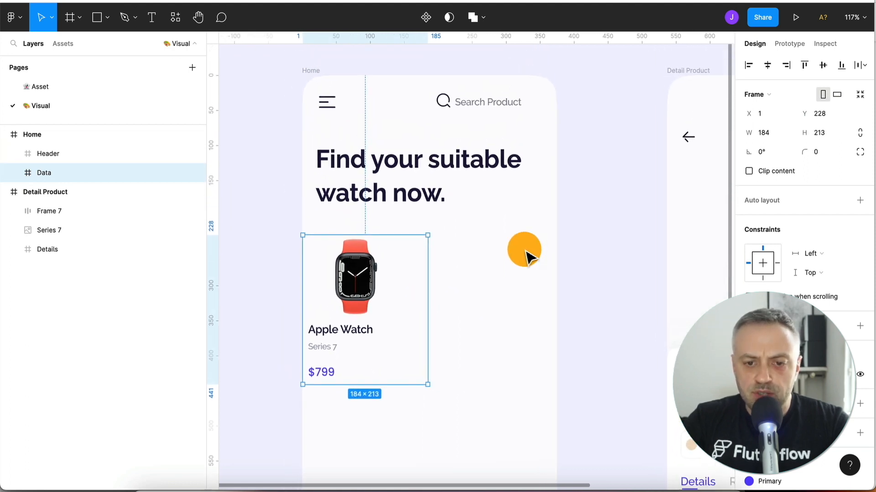
# Apply the Mobile Grid layout grid style to the Home frame.
pyautogui.click(315, 75)
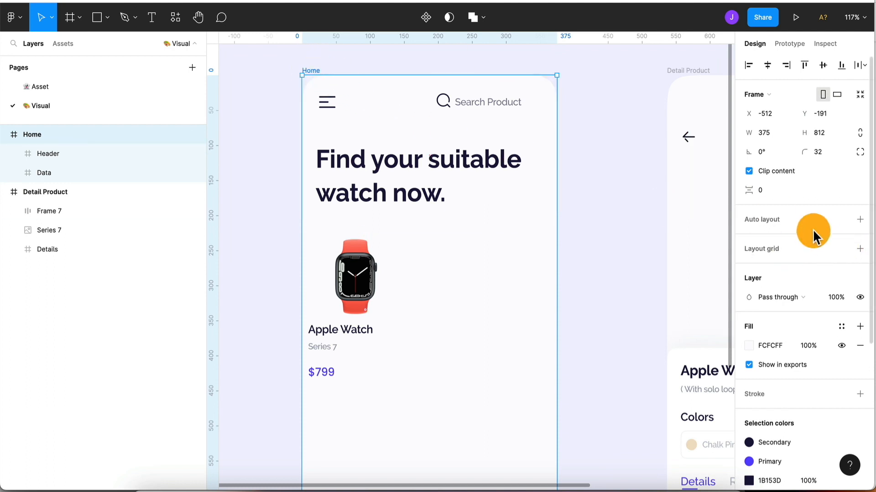
pyautogui.click(842, 249)
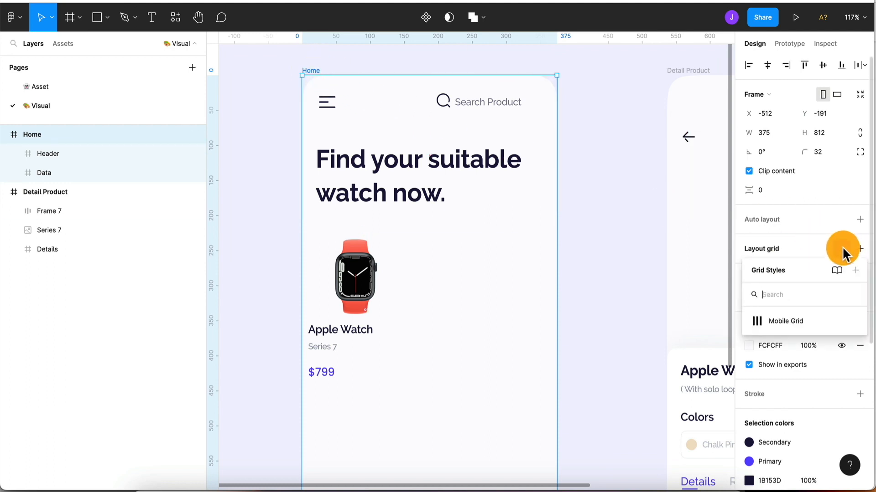
pyautogui.click(797, 323)
# Narrow the Data frame to a width of 176, aligned with the far edge of the second grid column.
pyautogui.click(383, 267)
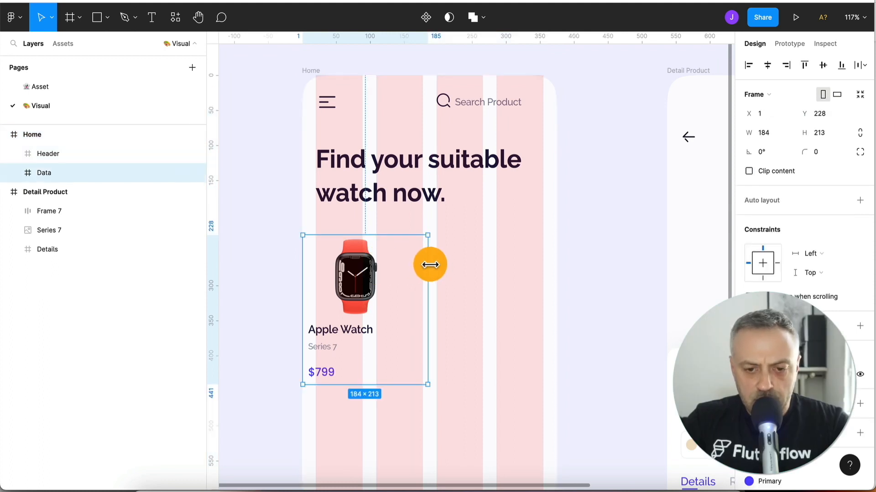
pyautogui.moveTo(432, 266); pyautogui.dragTo(423, 268)
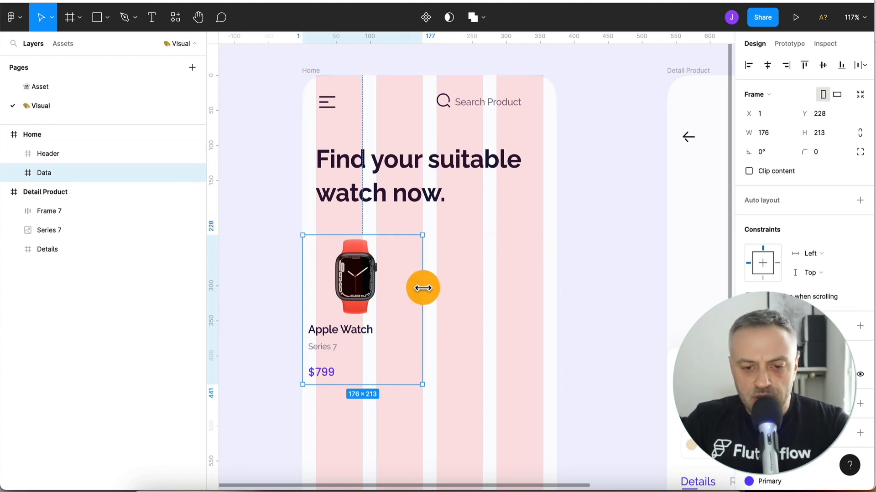
pyautogui.moveTo(423, 288)
pyautogui.mouseDown()
pyautogui.moveTo(459, 287)
pyautogui.moveTo(422, 292)
pyautogui.mouseUp()
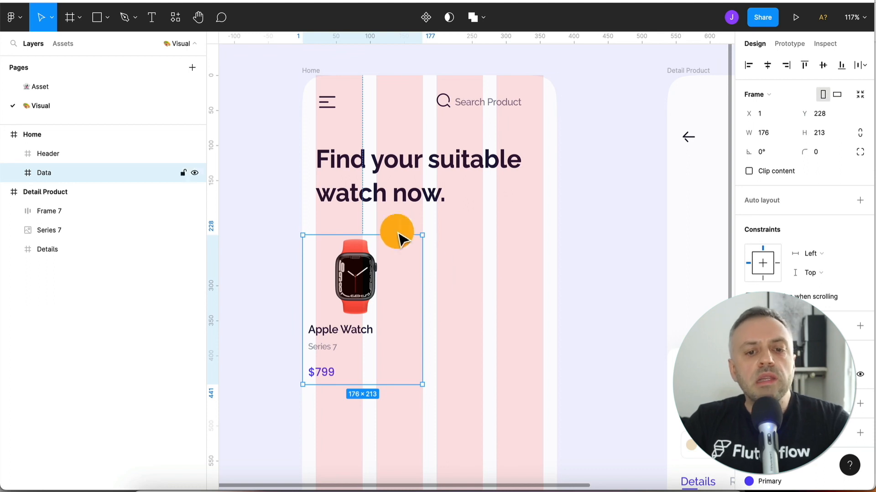
pyautogui.scroll(-1, 376, 91)
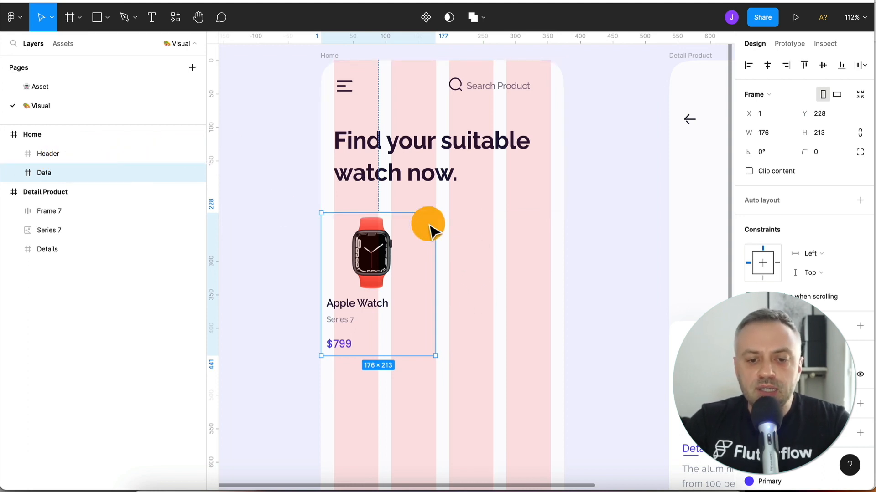
pyautogui.click(105, 151)
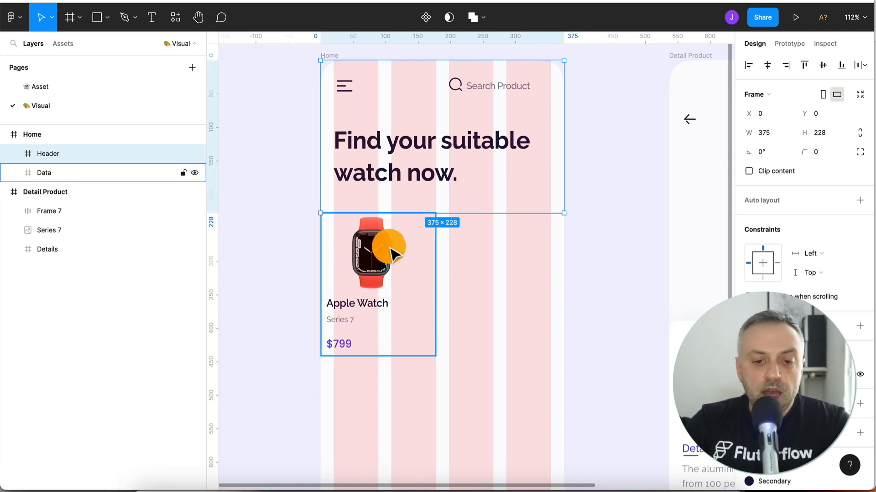
pyautogui.click(250, 227)
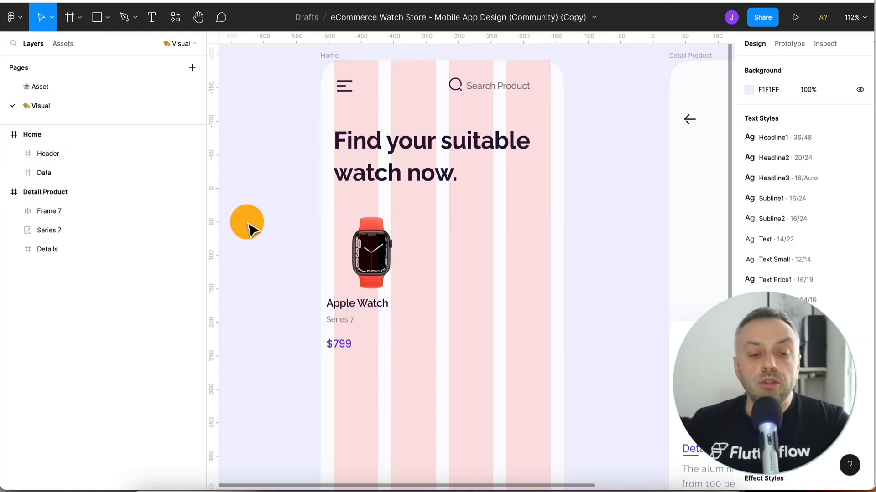
pyautogui.click(43, 173)
pyautogui.doubleClick(50, 174)
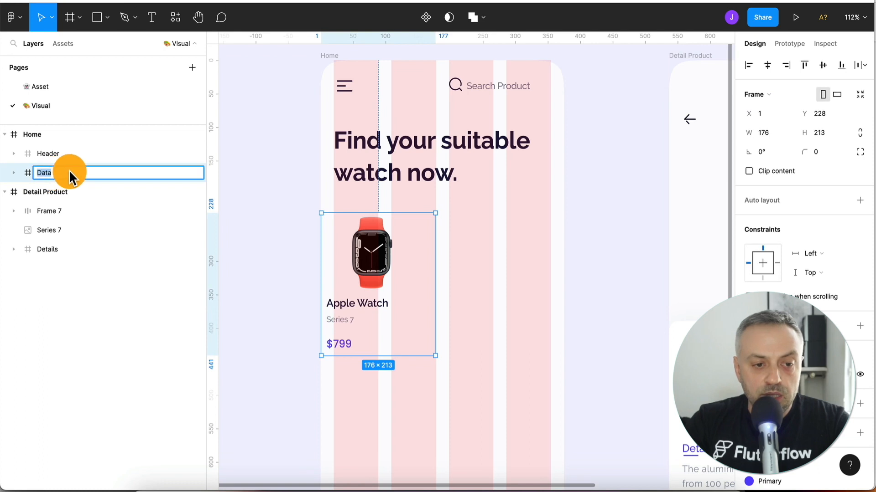
pyautogui.press('Right')
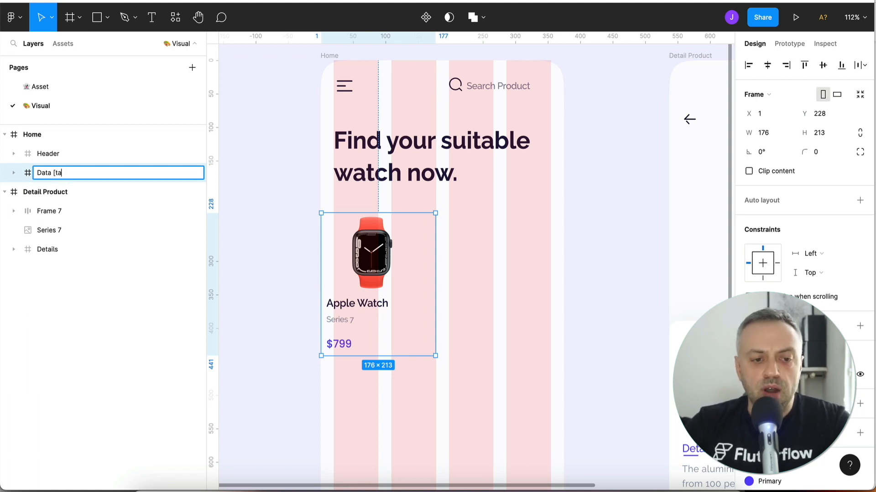
pyautogui.press('Return')
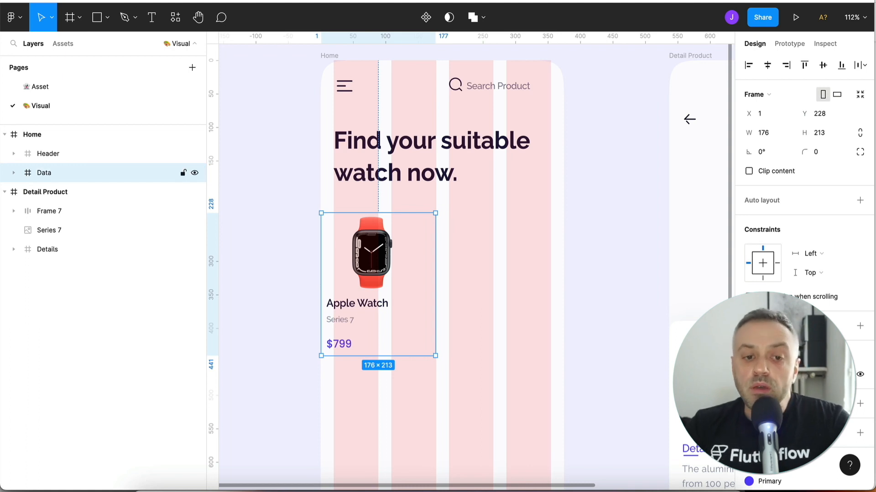
# Run the Bravorizer plugin with the Data frame selected.
pyautogui.click(176, 18)
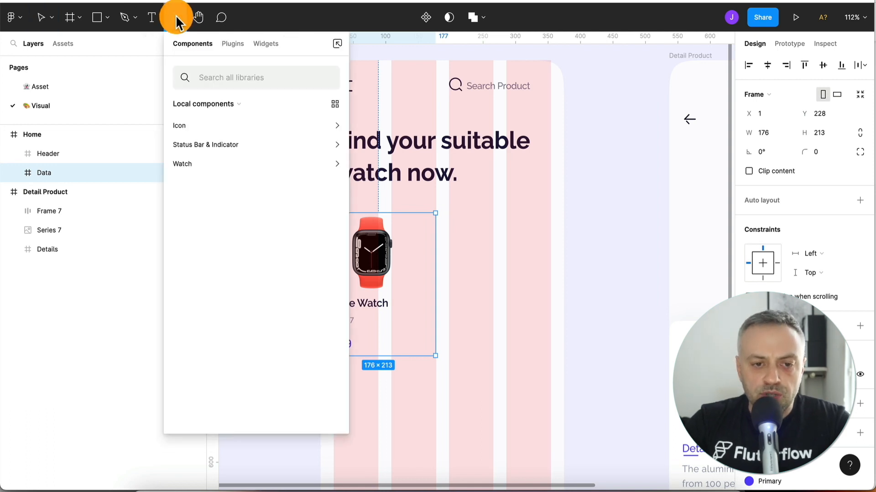
pyautogui.click(234, 43)
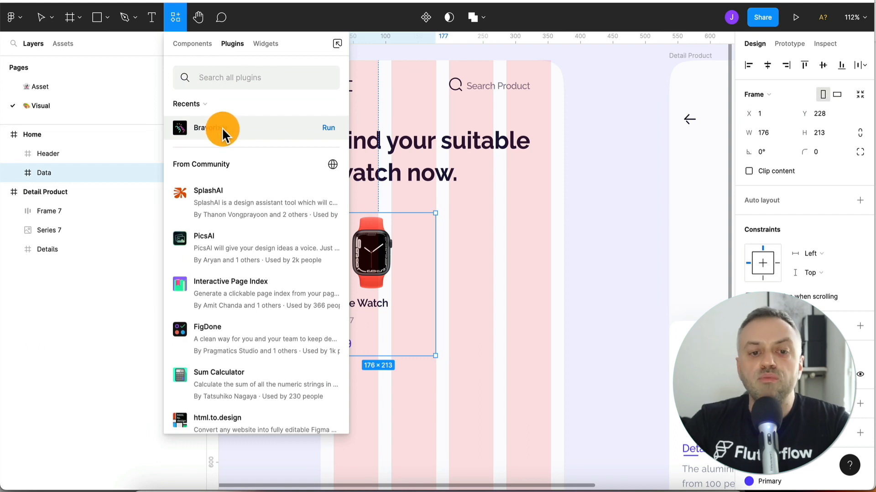
pyautogui.click(330, 132)
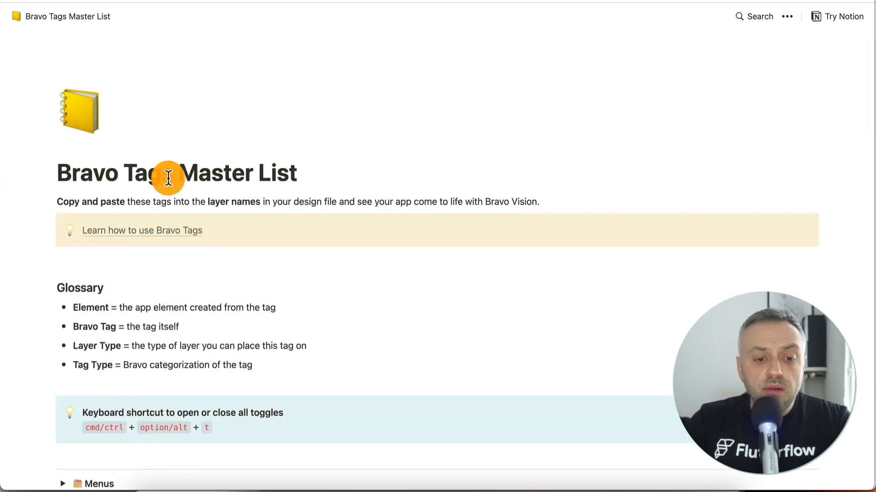
# Expand the Containers, topbar, slider section of the Bravo Tags Master List in Notion and review its container, top bar and slider tags.
pyautogui.scroll(-5, 353, 177)
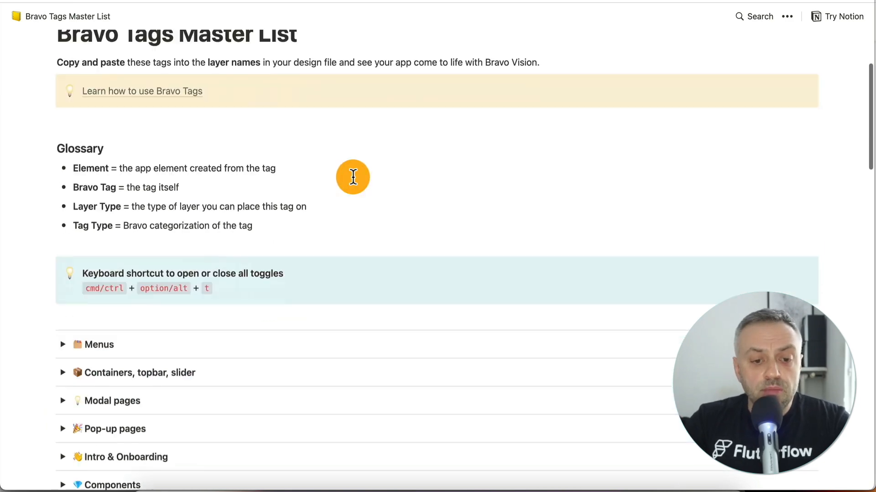
pyautogui.scroll(-4, 353, 177)
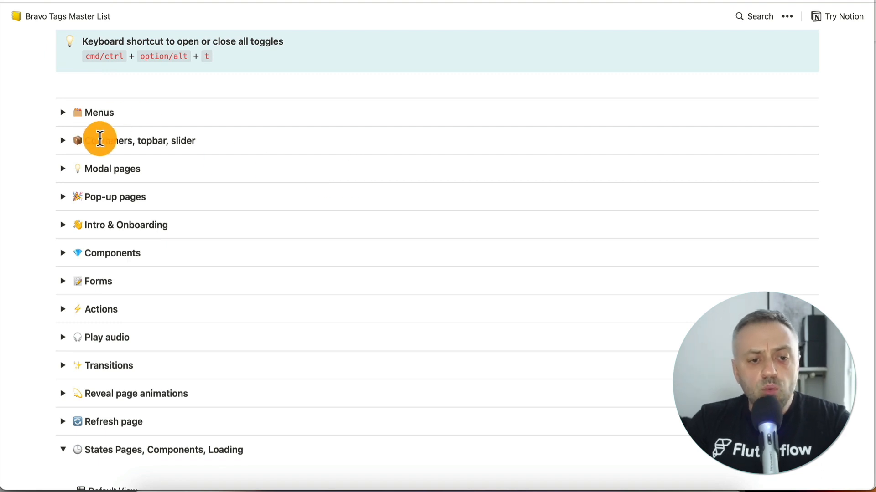
pyautogui.click(62, 146)
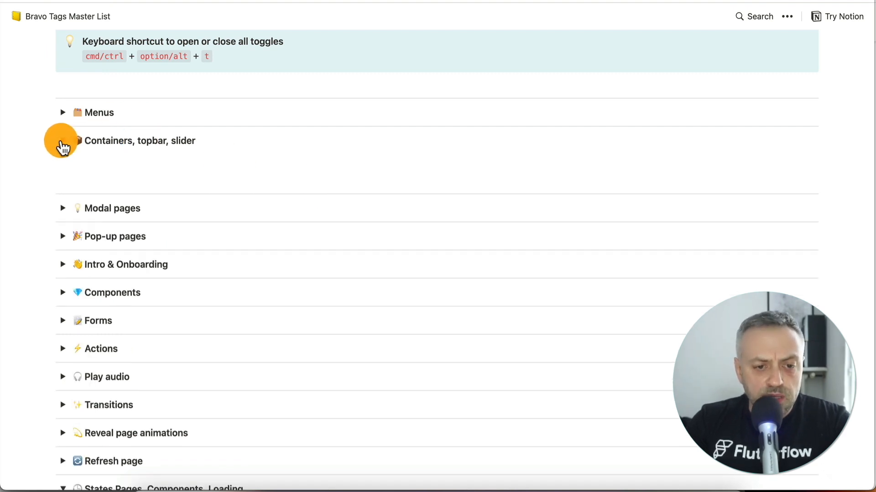
pyautogui.scroll(-2, 71, 328)
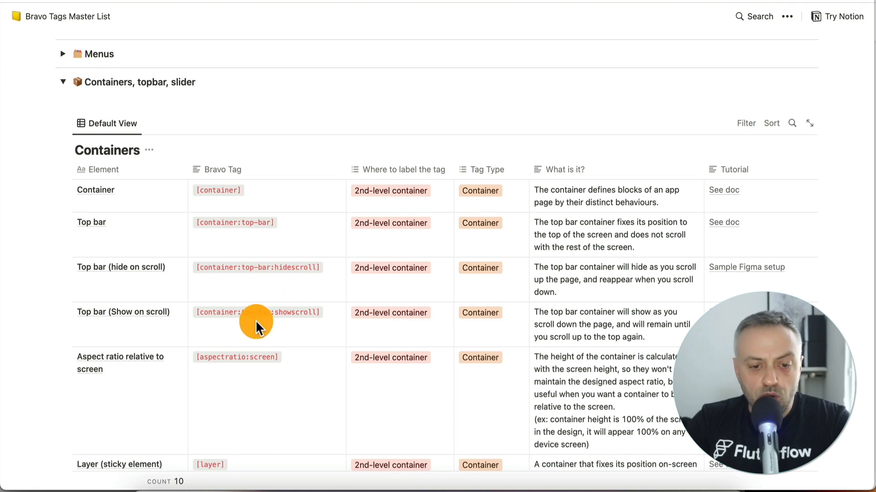
pyautogui.scroll(-2, 313, 320)
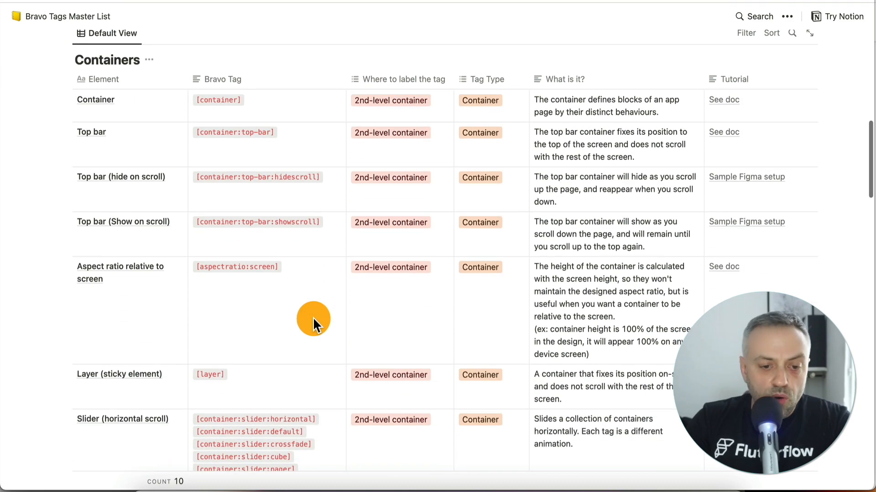
pyautogui.scroll(-2, 213, 400)
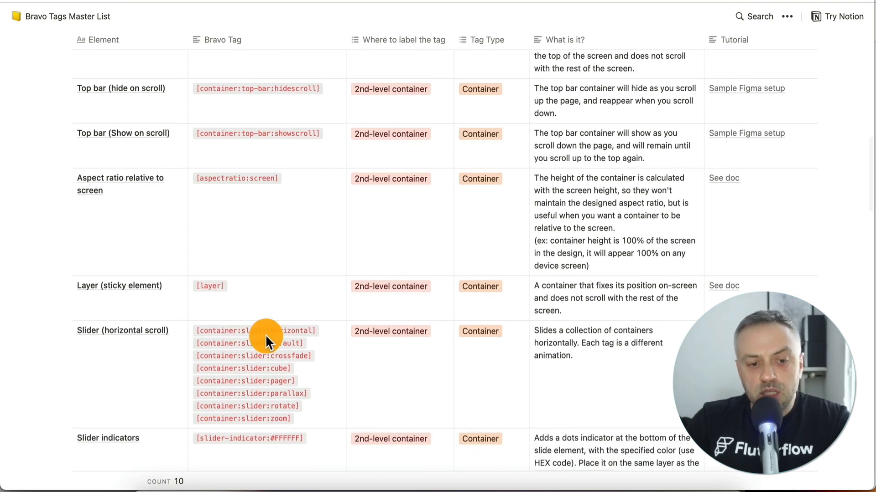
pyautogui.scroll(4, 269, 351)
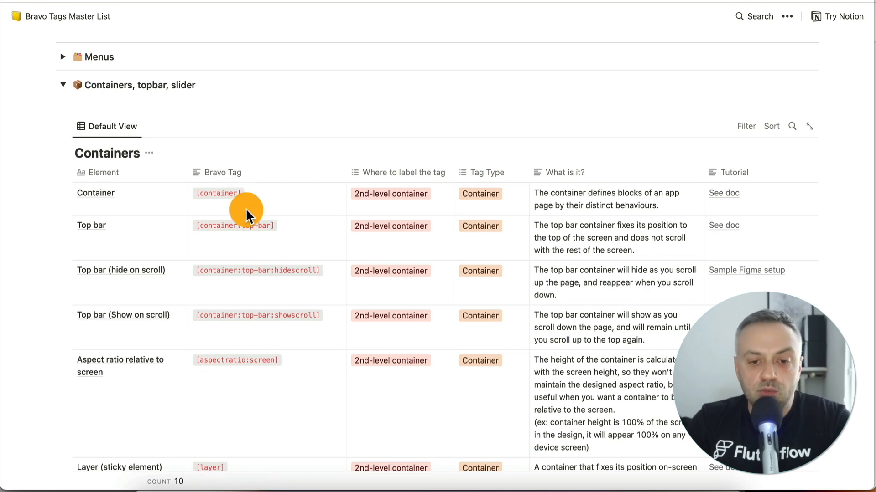
# Copy the [container] tag from the Containers table and append it to the Data layer's name in Figma, giving "Data [container]".
pyautogui.click(210, 192)
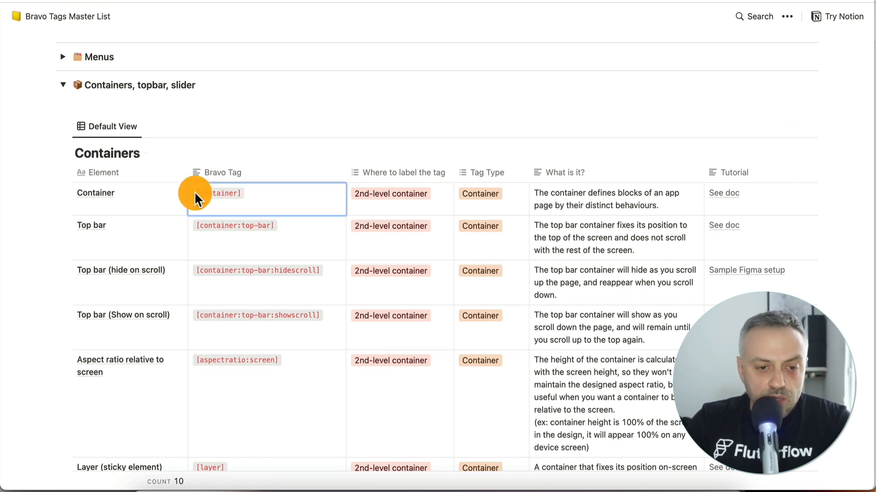
pyautogui.moveTo(197, 193); pyautogui.dragTo(248, 197)
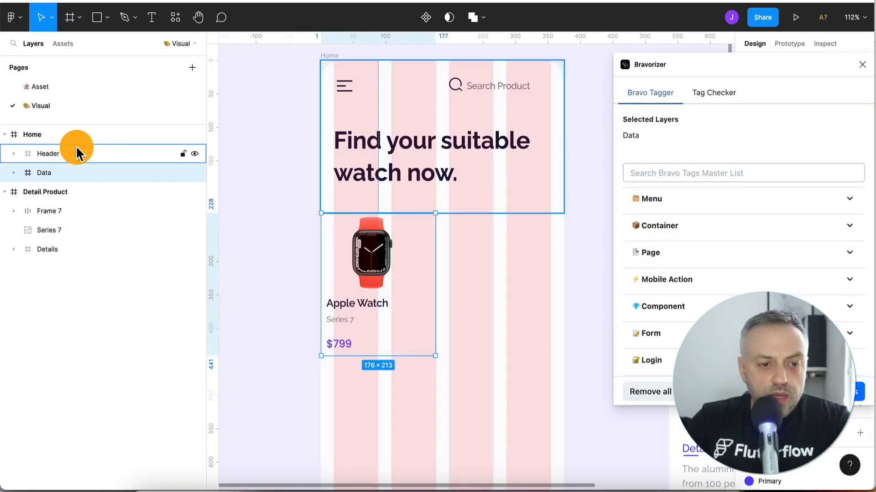
pyautogui.click(62, 154)
pyautogui.click(76, 174)
pyautogui.doubleClick(75, 172)
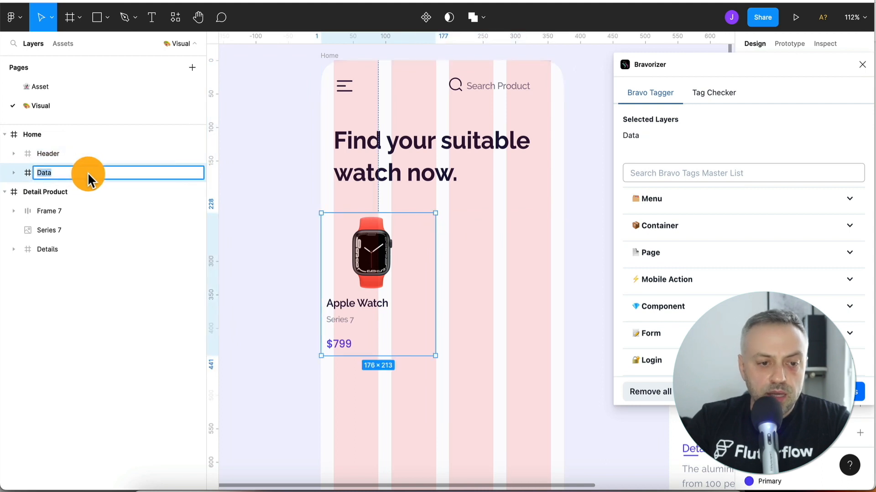
pyautogui.press('End')
pyautogui.write('[container]')
pyautogui.press('Return')
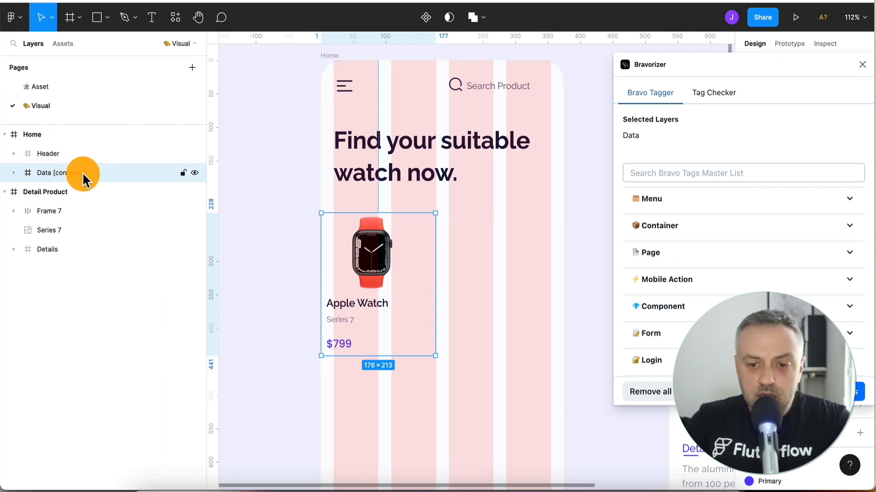
# Find the Container tag in Bravorizer and apply [container] to the Data layer.
pyautogui.click(692, 177)
pyautogui.write('conta')
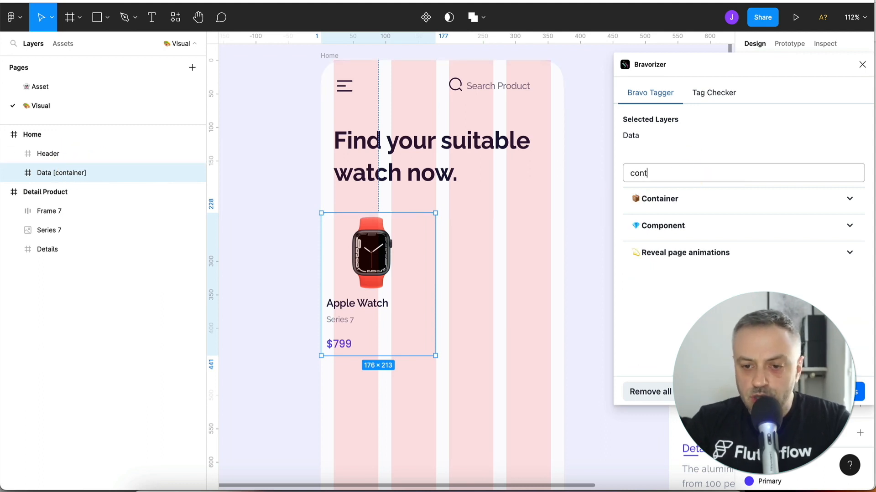
pyautogui.click(717, 204)
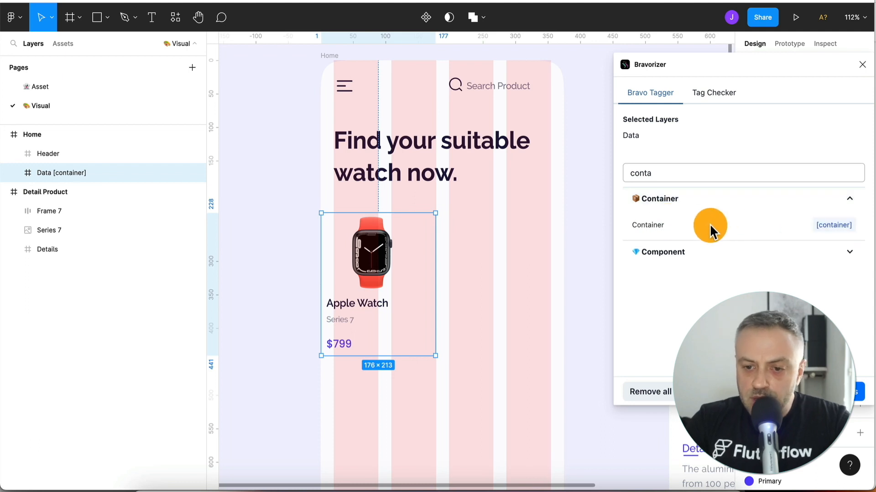
pyautogui.click(831, 226)
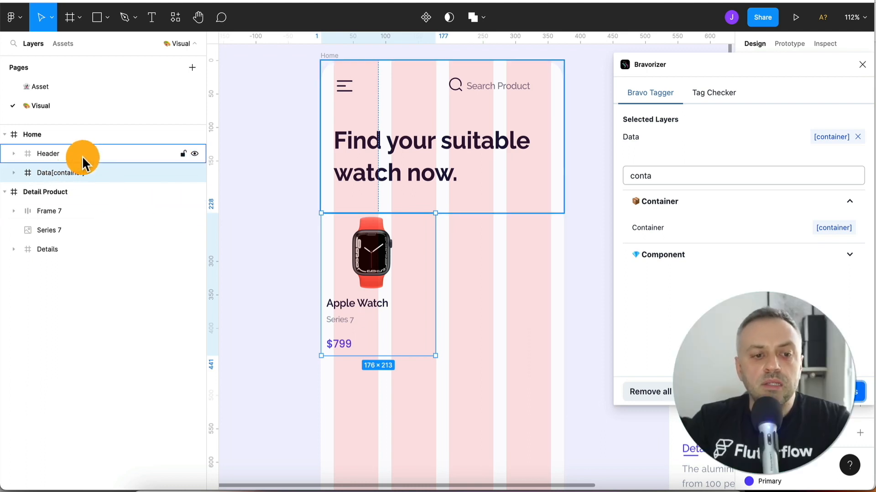
# Apply the Top bar tag [container:top-bar] to the Header layer with Bravorizer.
pyautogui.click(59, 155)
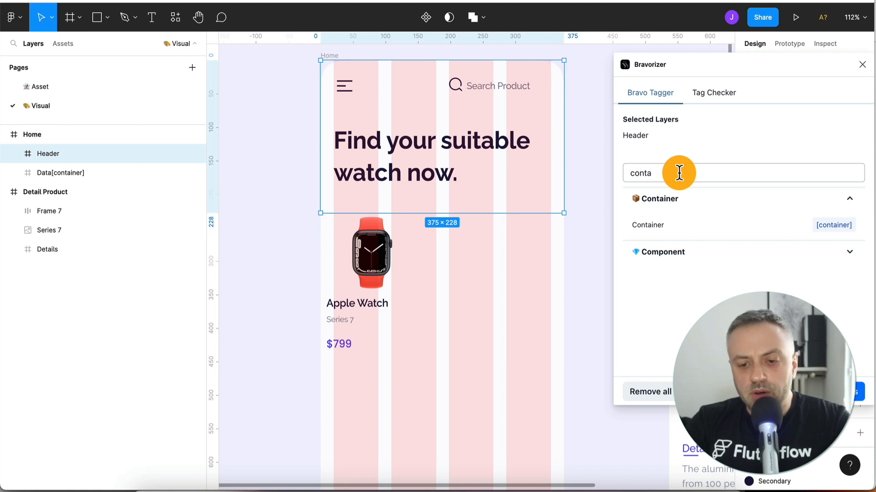
pyautogui.write('bar')
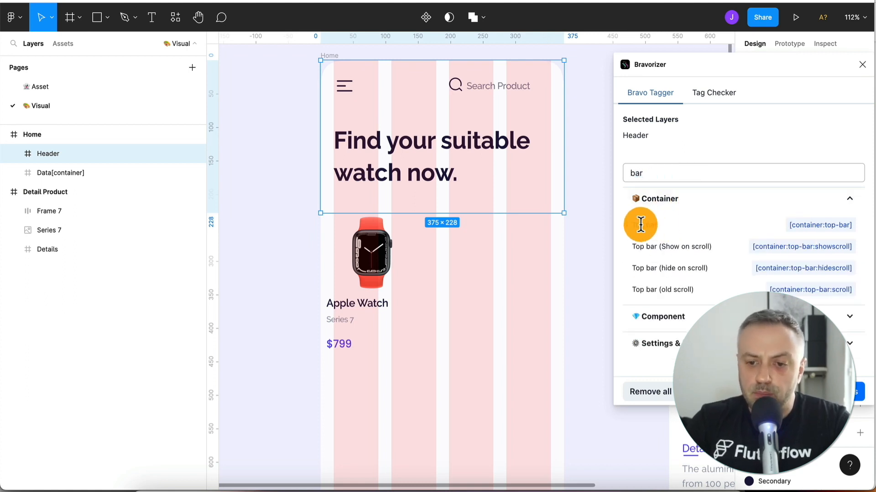
pyautogui.moveTo(723, 223)
pyautogui.click(824, 232)
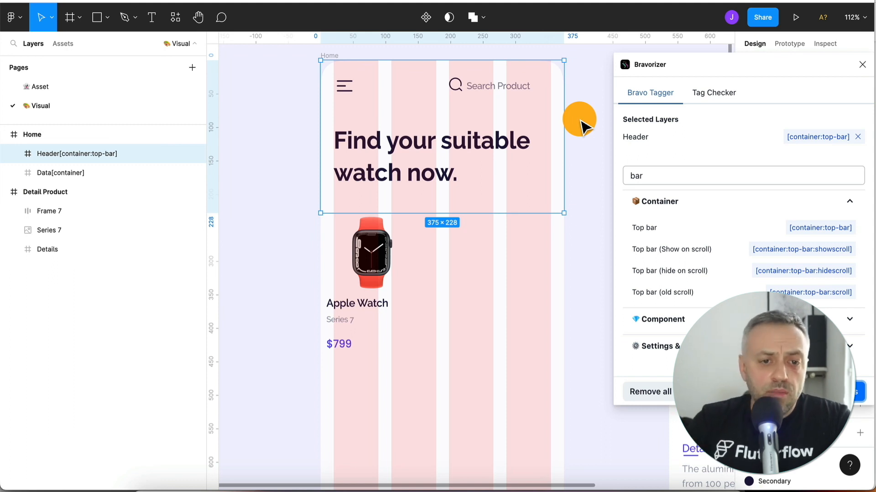
# View the list of available plugins, dismiss it, and close the Bravorizer plugin.
pyautogui.click(177, 18)
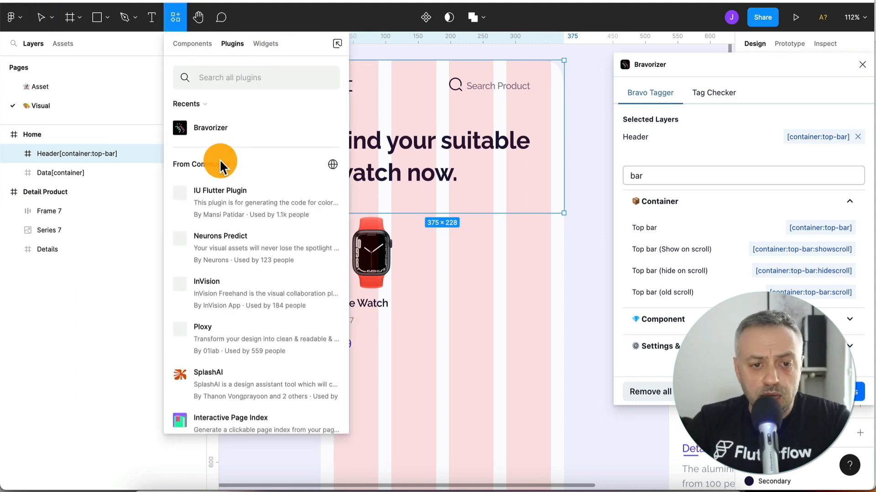
pyautogui.click(417, 58)
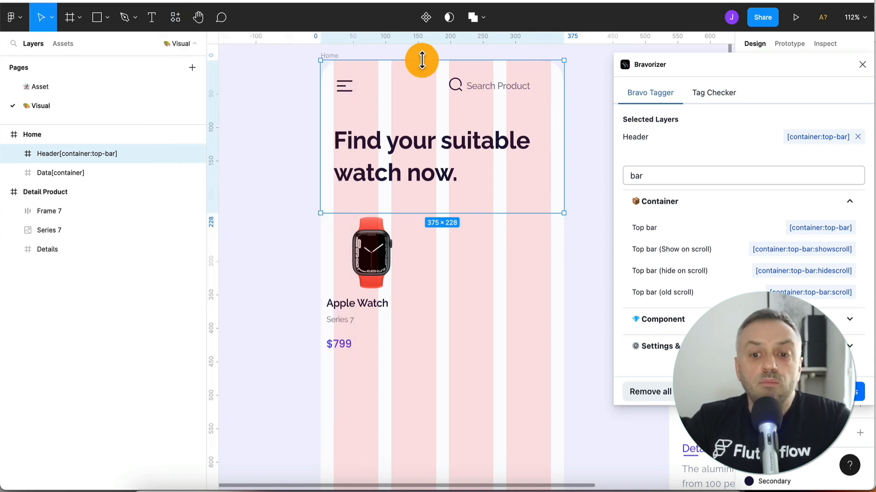
pyautogui.click(863, 67)
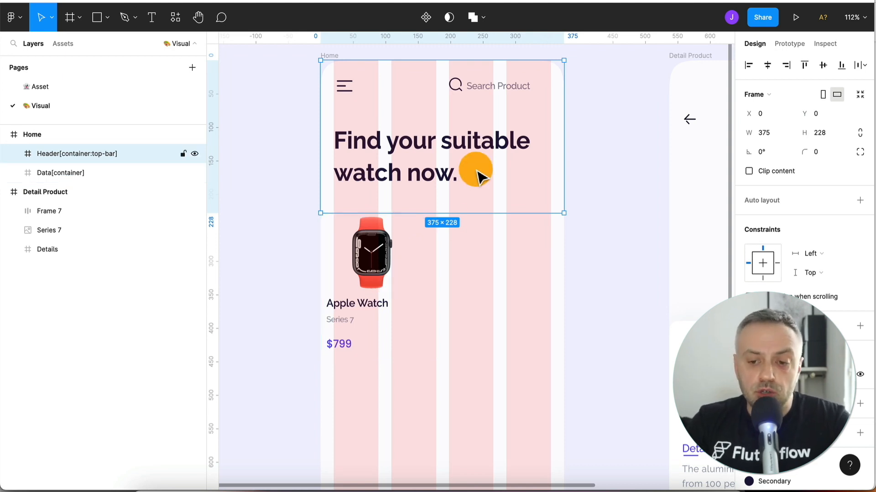
# Move Frame 7, the back arrow and heart row of the Detail Product frame, up to Y 29.
pyautogui.hscroll(10, 476, 178)
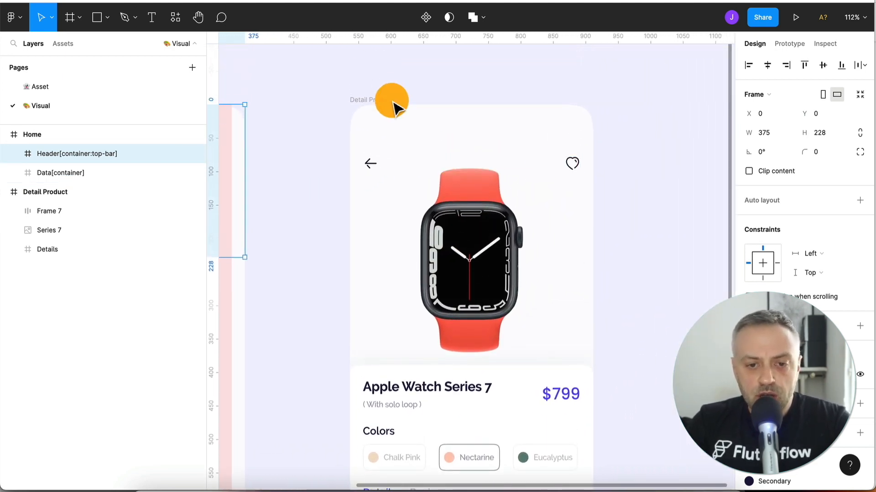
pyautogui.click(385, 101)
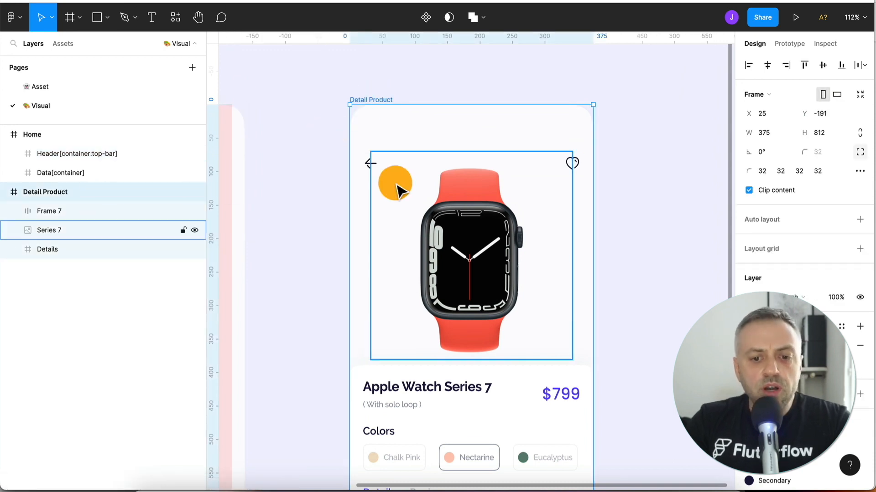
pyautogui.scroll(-1, 420, 264)
pyautogui.scroll(-4, 420, 264)
pyautogui.scroll(4, 416, 256)
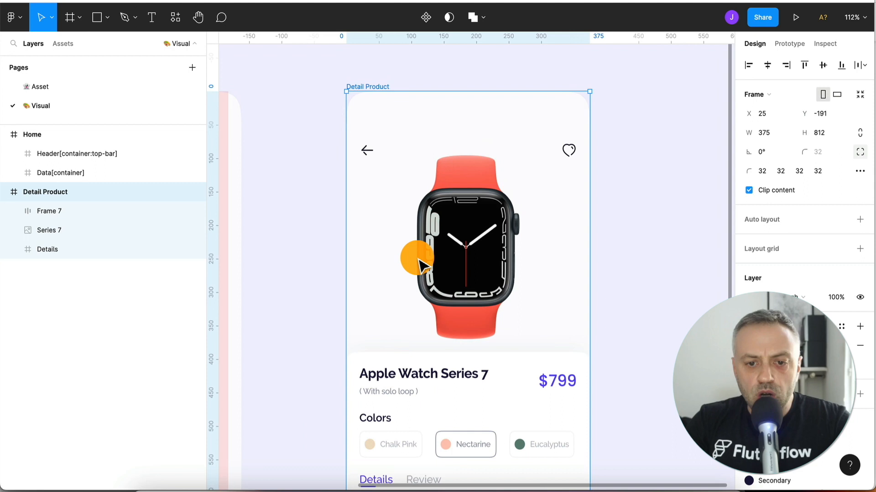
pyautogui.click(412, 150)
pyautogui.moveTo(389, 152); pyautogui.dragTo(387, 127)
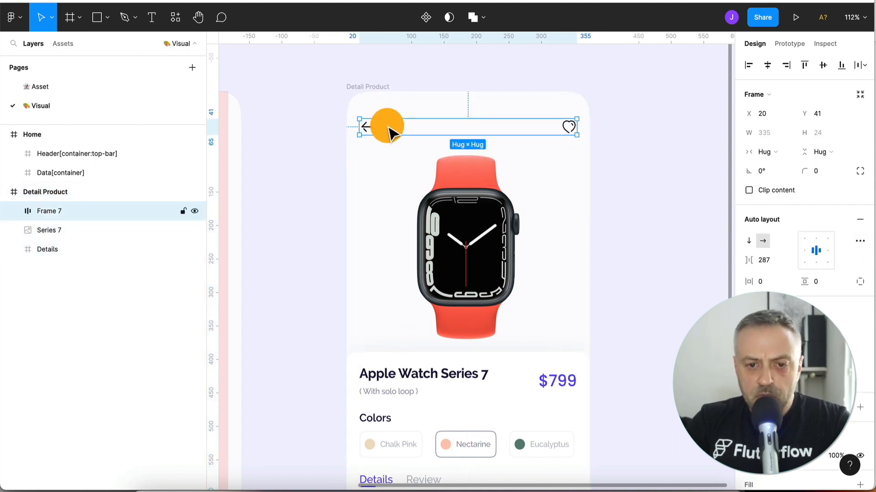
pyautogui.click(294, 228)
pyautogui.scroll(-3, 294, 228)
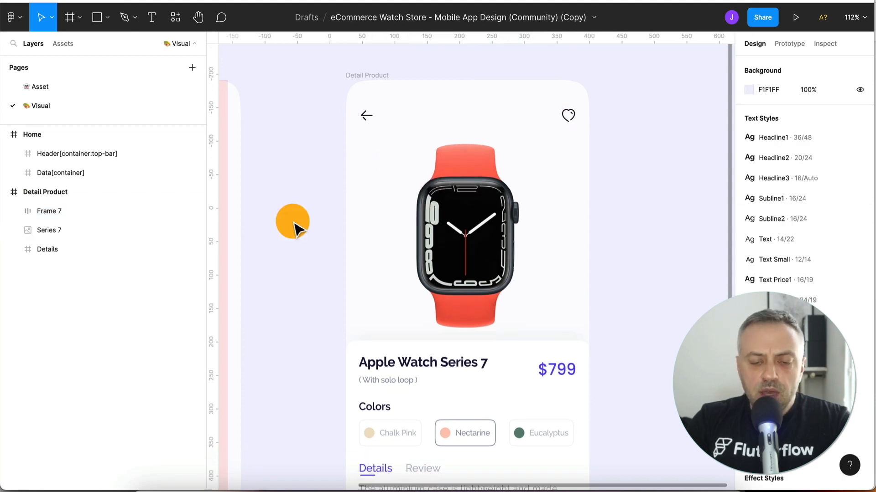
pyautogui.click(492, 183)
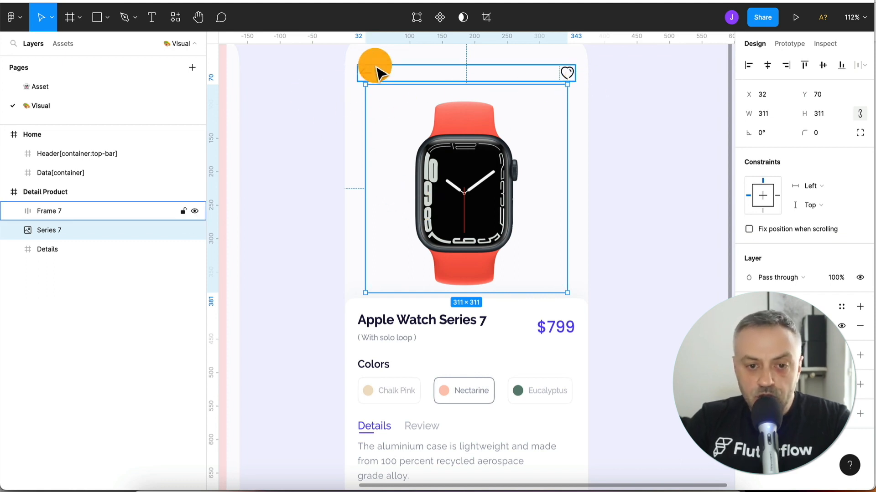
pyautogui.scroll(-5, 344, 146)
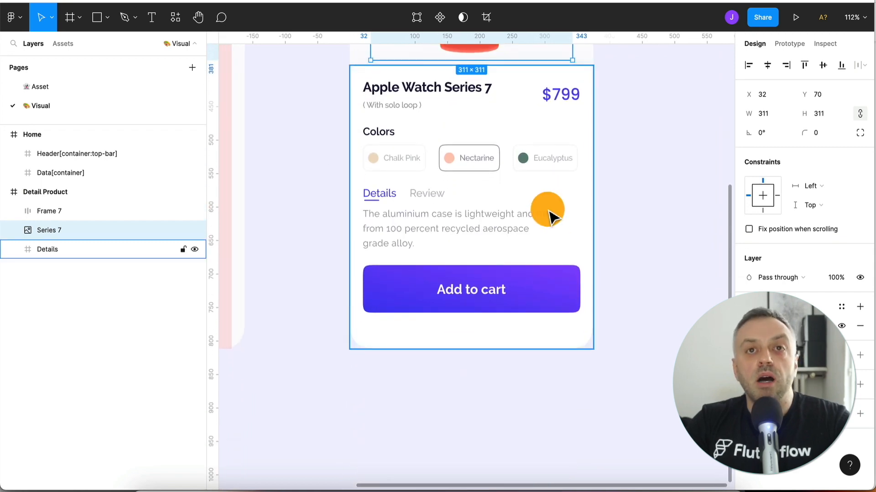
pyautogui.scroll(6, 552, 217)
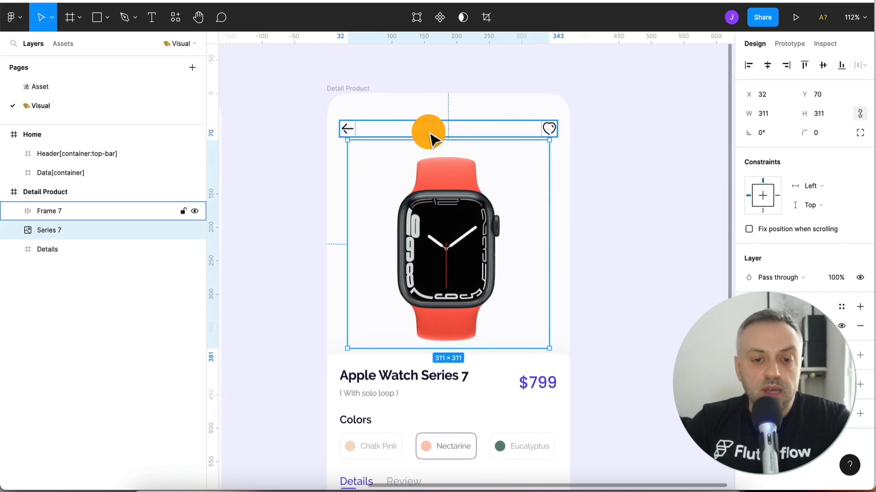
pyautogui.click(413, 130)
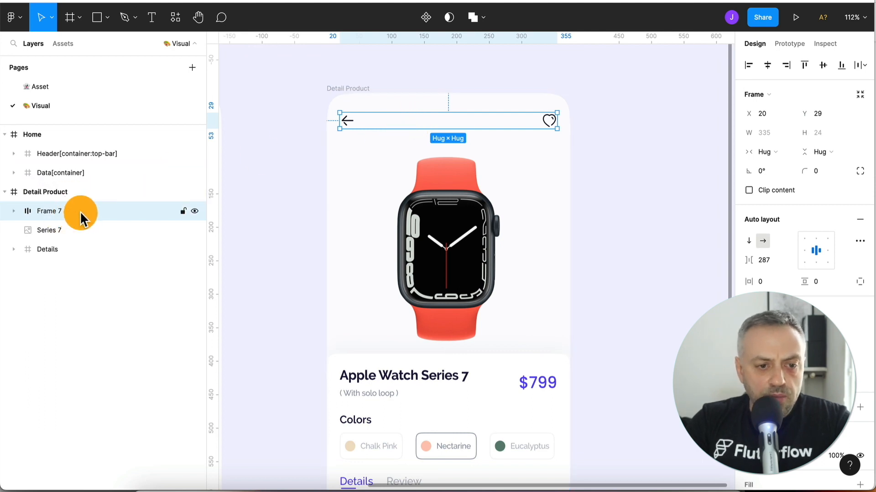
# Wrap Frame 7 of Detail Product in a new frame.
pyautogui.click(13, 212)
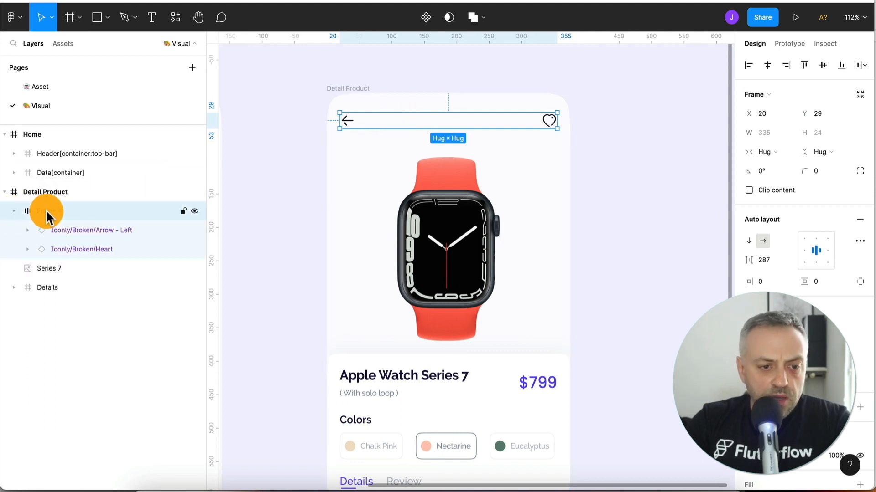
pyautogui.rightClick(75, 218)
pyautogui.press('Escape')
pyautogui.rightClick(84, 212)
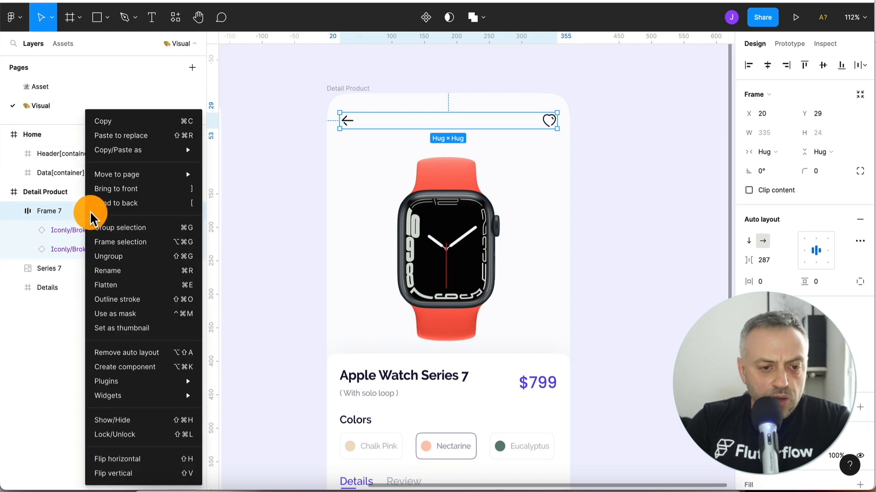
pyautogui.click(121, 242)
pyautogui.click(14, 210)
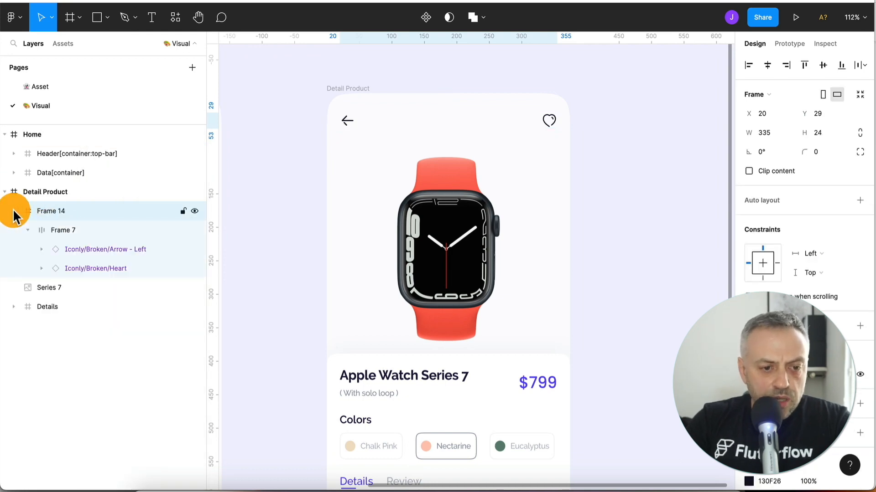
# Ungroup the inner Frame 7 so its arrow and heart icons sit directly inside the new frame.
pyautogui.click(67, 235)
pyautogui.hotkey('shift', 'a')
pyautogui.rightClick(67, 234)
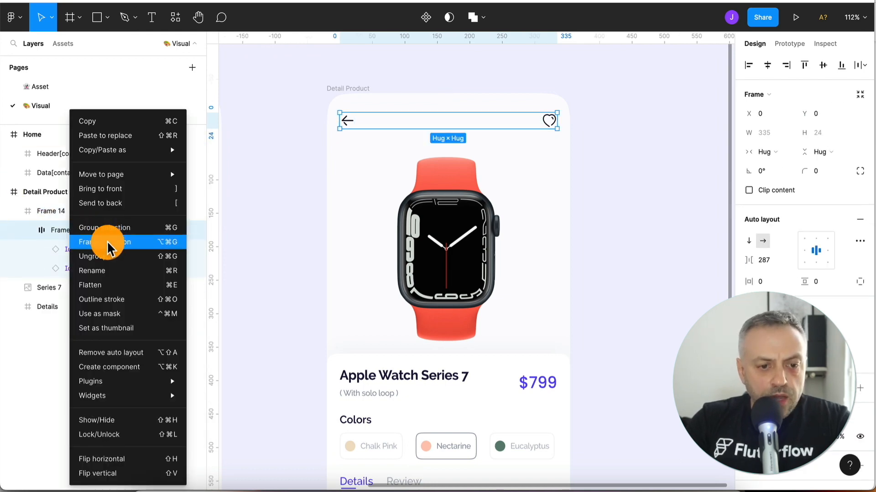
pyautogui.click(109, 256)
# Stretch Frame 14 to both side edges of Detail Product, at X 0 with a width of 375.
pyautogui.click(73, 212)
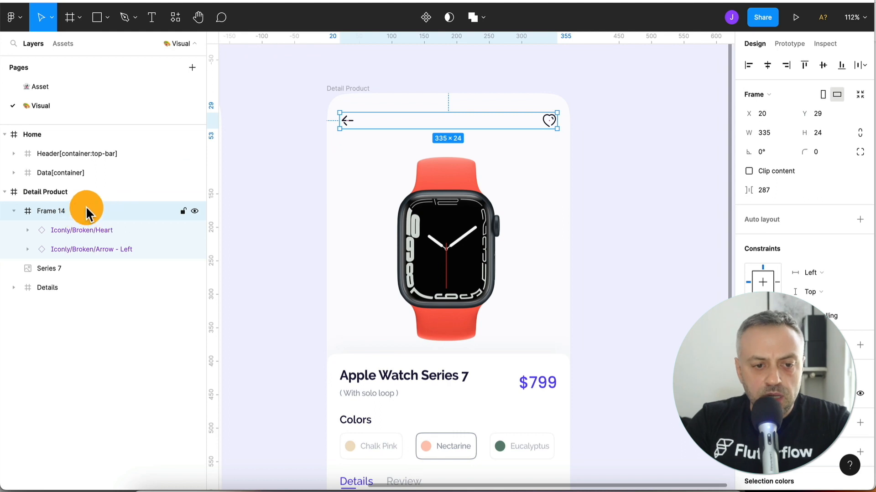
pyautogui.moveTo(340, 119); pyautogui.dragTo(333, 119)
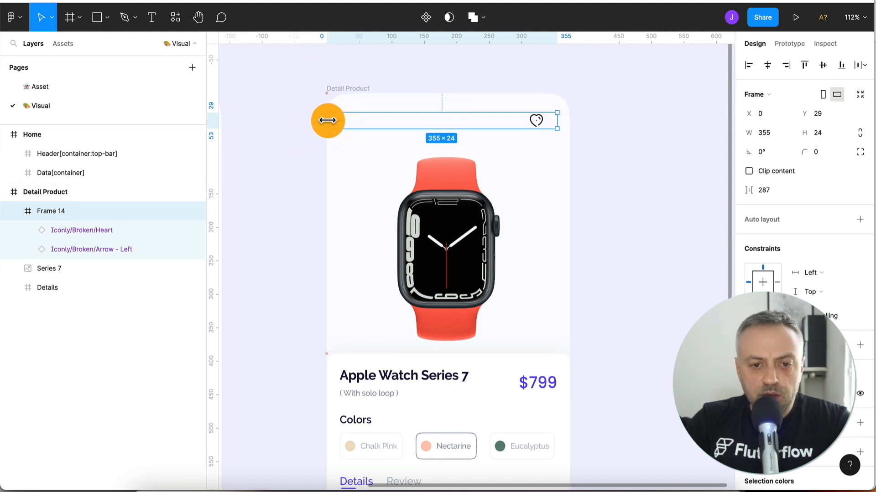
pyautogui.moveTo(555, 119); pyautogui.dragTo(567, 120)
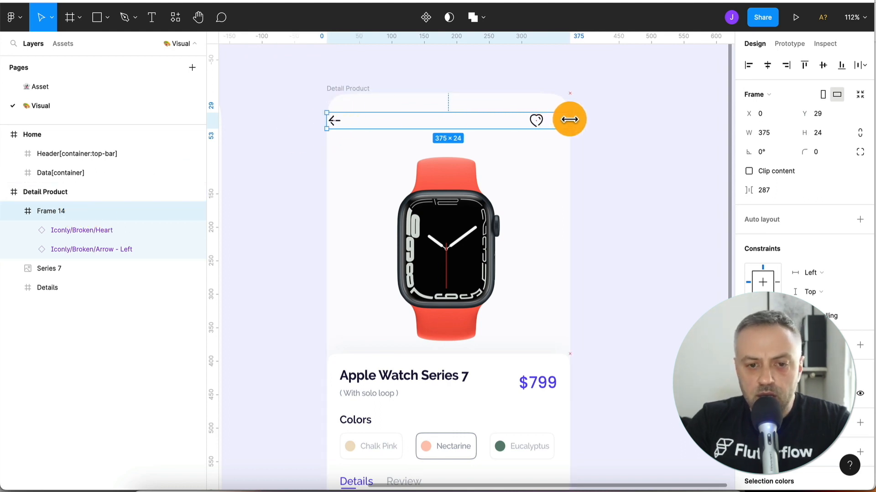
# Move the left arrow icon inward from the edge of Frame 14 to about X 22.
pyautogui.click(338, 122)
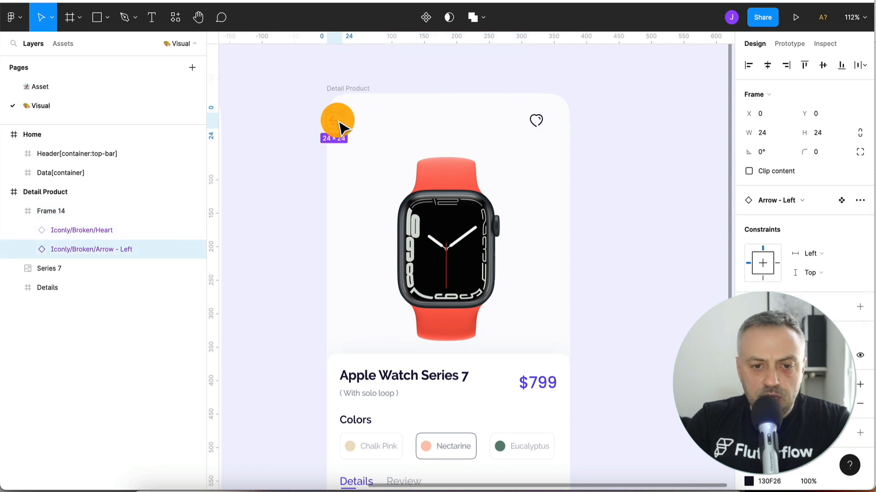
pyautogui.moveTo(339, 122); pyautogui.dragTo(349, 123)
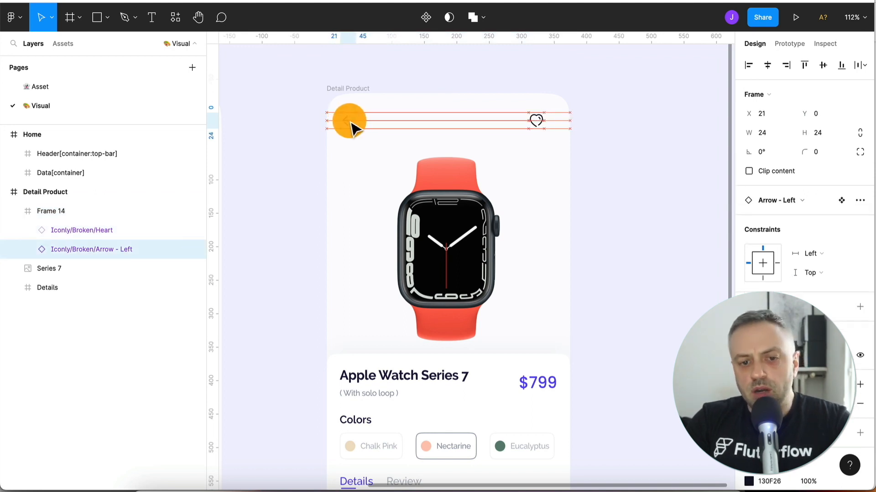
pyautogui.moveTo(352, 124); pyautogui.dragTo(352, 123)
pyautogui.press('Escape')
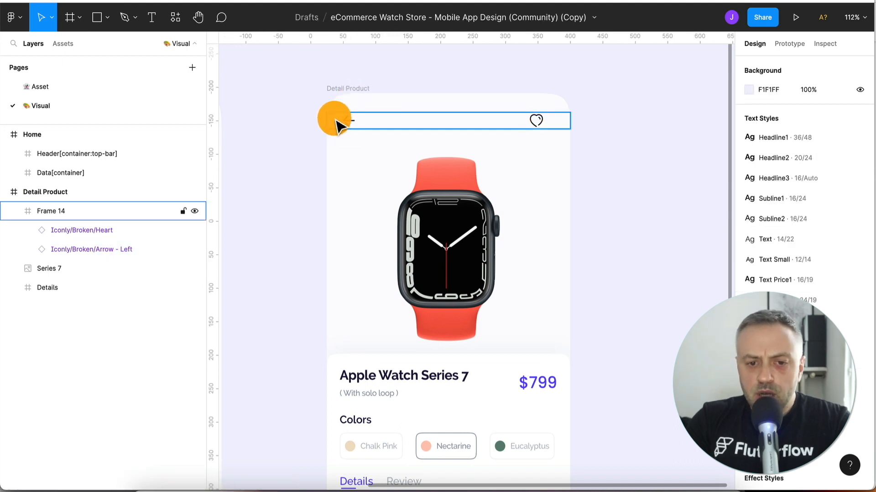
# Move the heart icon outward within Frame 14 to about X 323.
pyautogui.click(531, 122)
pyautogui.click(535, 123)
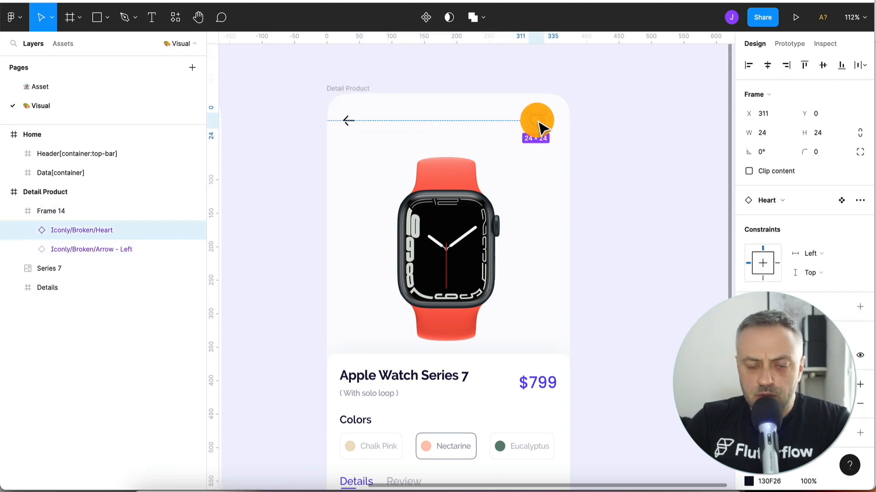
pyautogui.moveTo(539, 121); pyautogui.dragTo(546, 123)
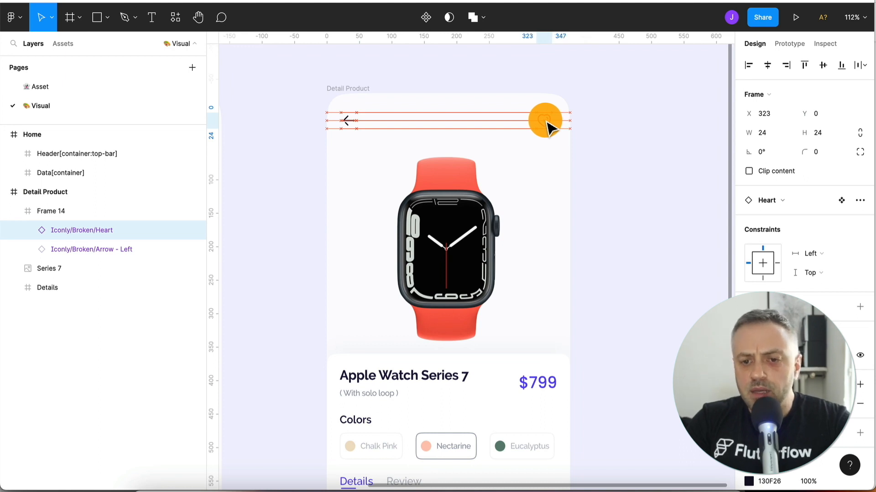
pyautogui.moveTo(547, 123); pyautogui.dragTo(547, 129)
pyautogui.click(505, 144)
# Extend Frame 14 up to Y 0 with a height of 53, and move the arrow icon down inside it.
pyautogui.click(414, 112)
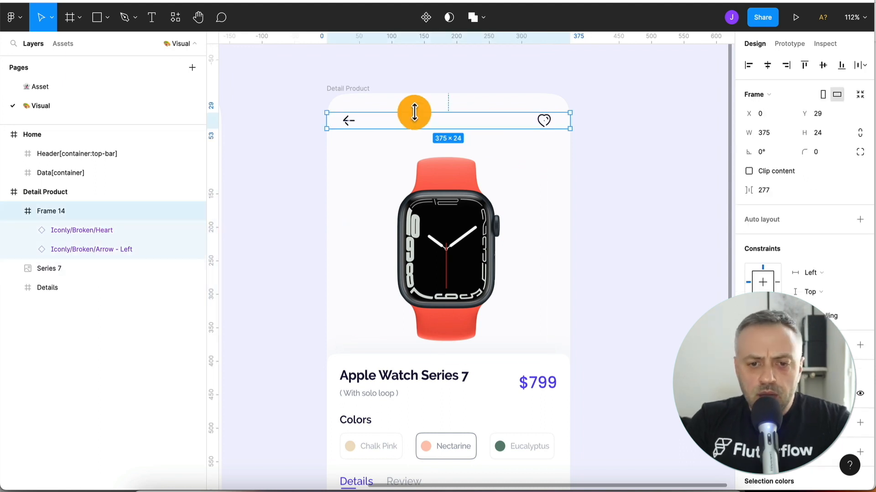
pyautogui.moveTo(420, 109); pyautogui.dragTo(421, 96)
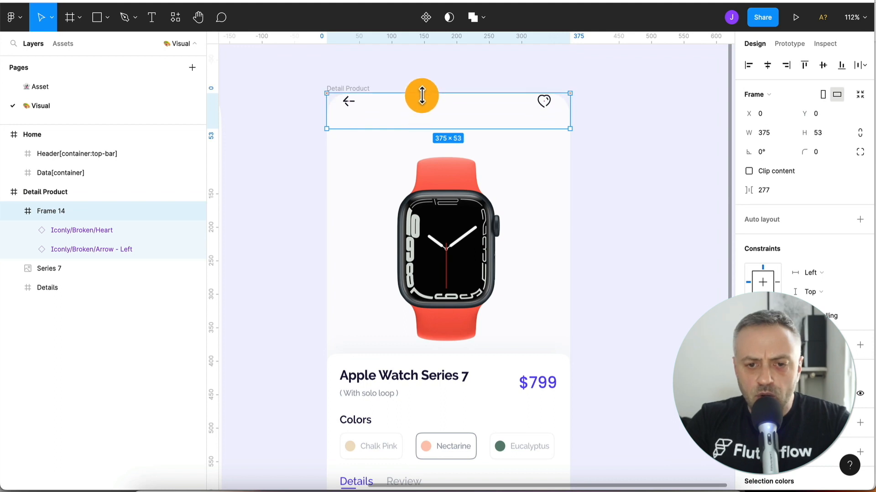
pyautogui.doubleClick(352, 109)
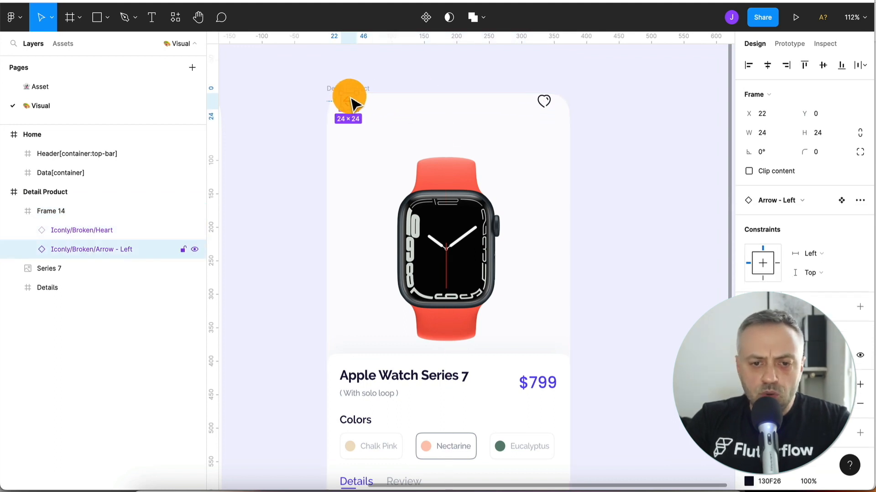
pyautogui.moveTo(350, 110); pyautogui.dragTo(352, 120)
# Move the heart icon down inside Frame 14 so it is level with the arrow icon.
pyautogui.doubleClick(547, 102)
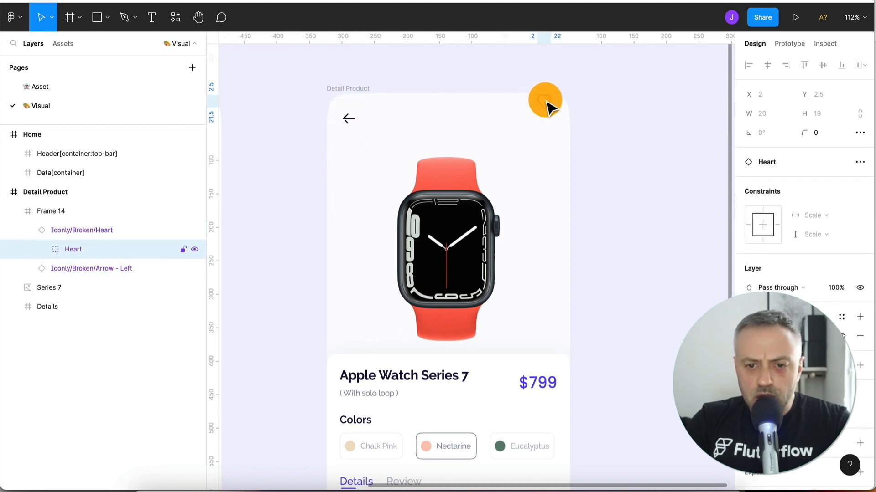
pyautogui.click(500, 107)
pyautogui.click(127, 223)
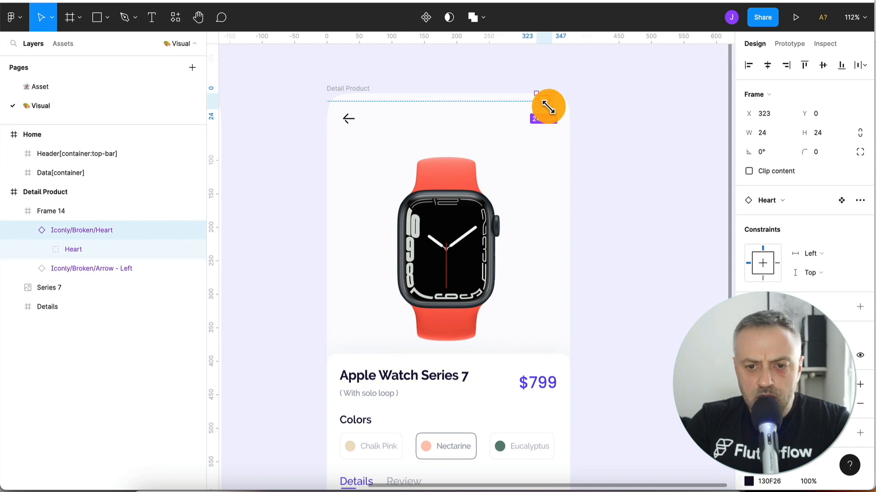
pyautogui.moveTo(549, 107); pyautogui.dragTo(550, 123)
pyautogui.click(519, 96)
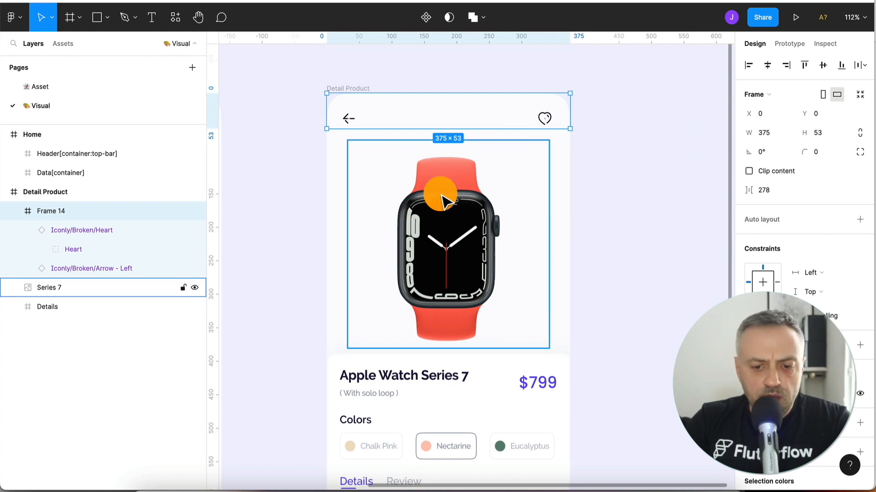
# Stretch the Series 7 watch image to both side edges of Detail Product, at X 0 with a width of 375.
pyautogui.scroll(-5, 424, 376)
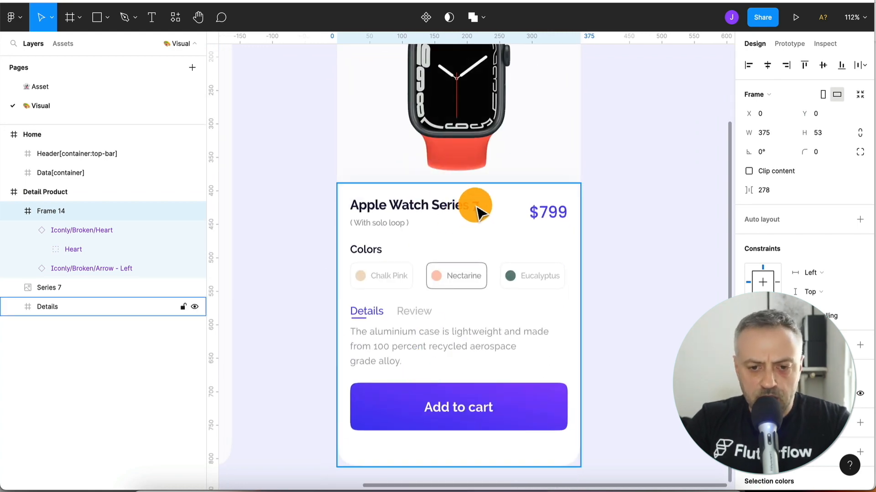
pyautogui.scroll(5, 501, 196)
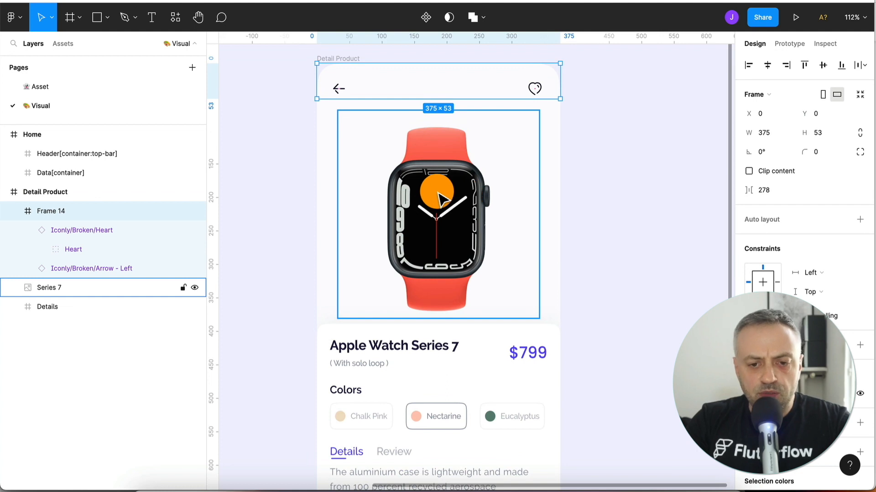
pyautogui.click(440, 198)
pyautogui.moveTo(334, 206); pyautogui.dragTo(317, 209)
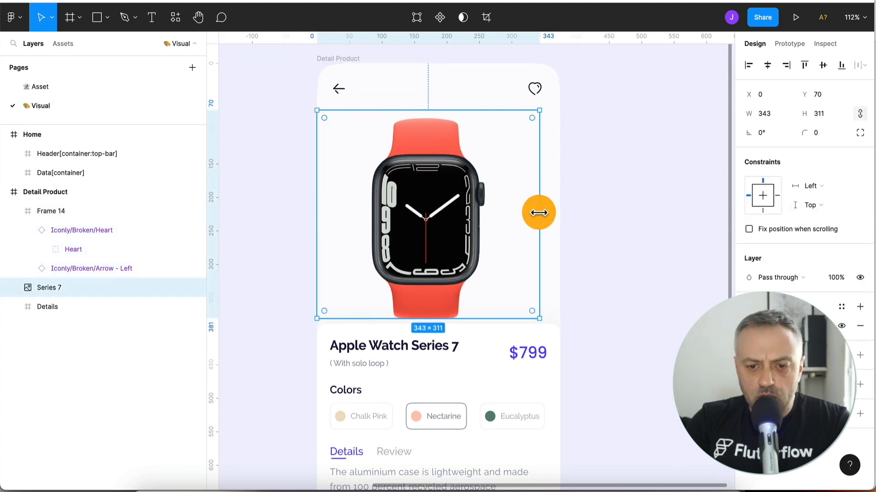
pyautogui.moveTo(539, 212); pyautogui.dragTo(560, 211)
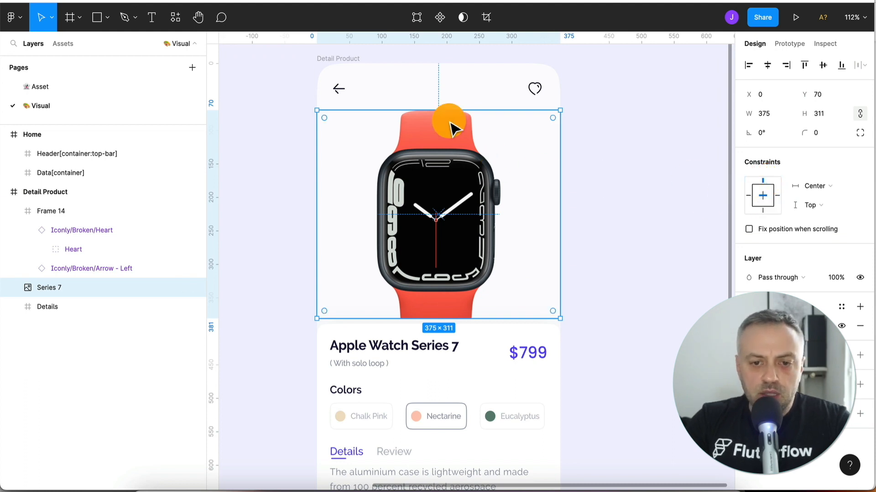
# Extend the upper edge of the Series 7 image to meet Frame 14, at Y 53 with a height of 328.
pyautogui.click(454, 97)
pyautogui.click(501, 134)
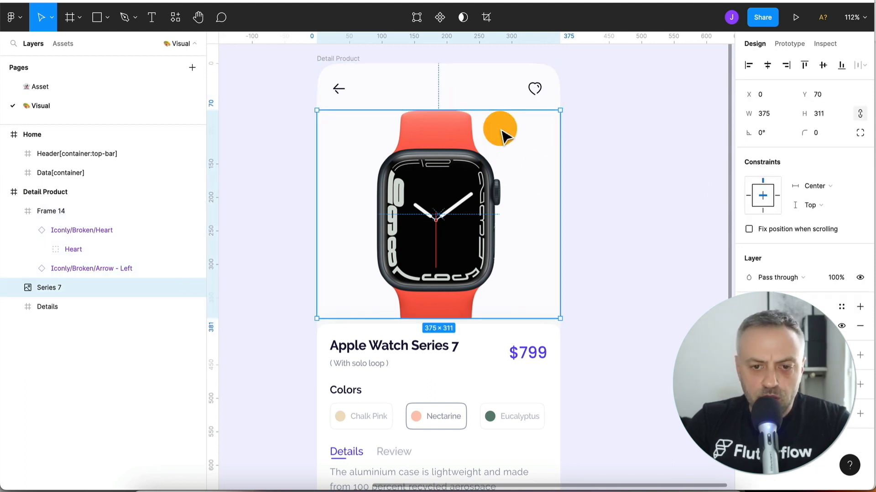
pyautogui.click(475, 88)
pyautogui.click(495, 137)
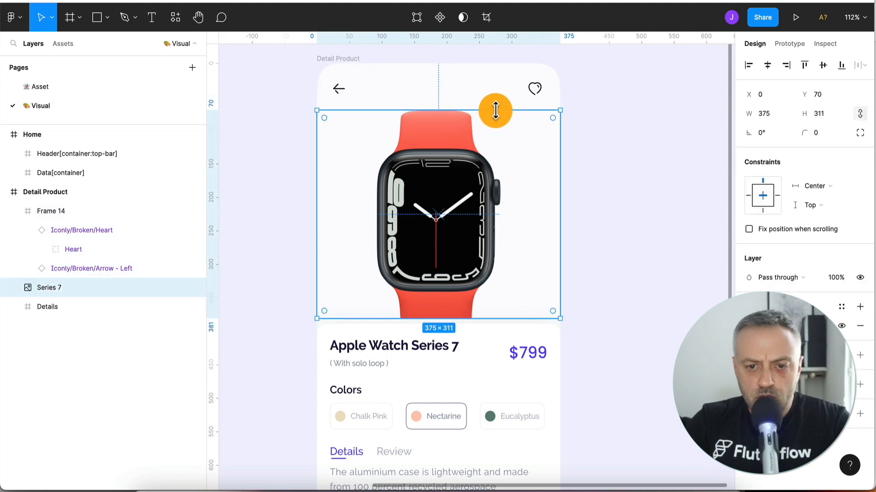
pyautogui.moveTo(494, 110); pyautogui.dragTo(495, 98)
pyautogui.click(485, 86)
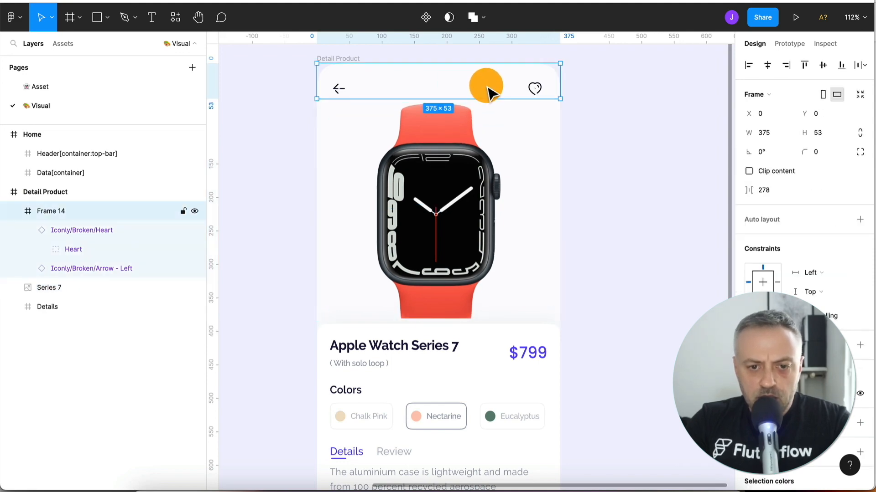
pyautogui.click(492, 117)
pyautogui.click(485, 88)
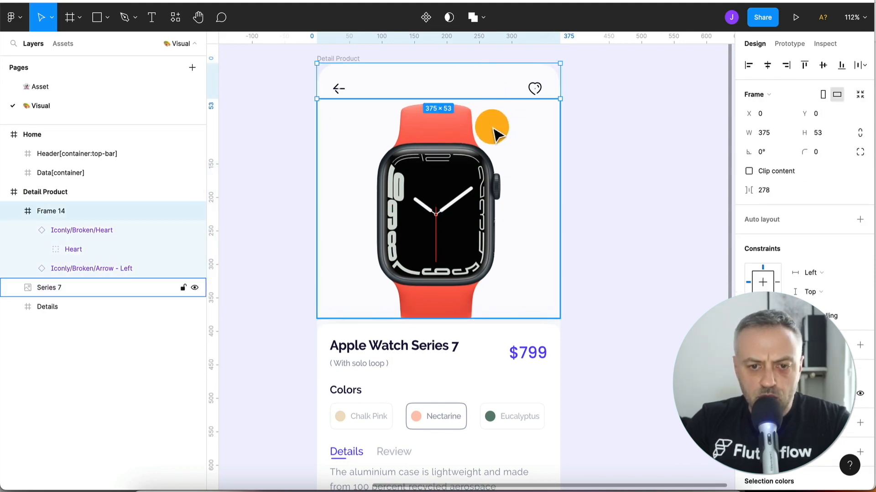
pyautogui.click(488, 127)
pyautogui.click(488, 86)
pyautogui.click(357, 154)
# Extend the lower edge of the Series 7 image to meet the Details frame, giving it a height of 336.
pyautogui.scroll(-5, 357, 153)
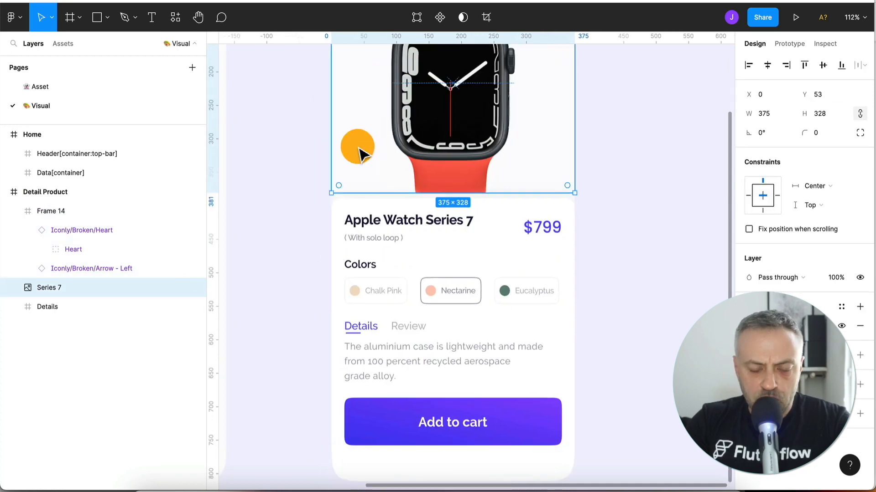
pyautogui.click(336, 176)
pyautogui.click(363, 126)
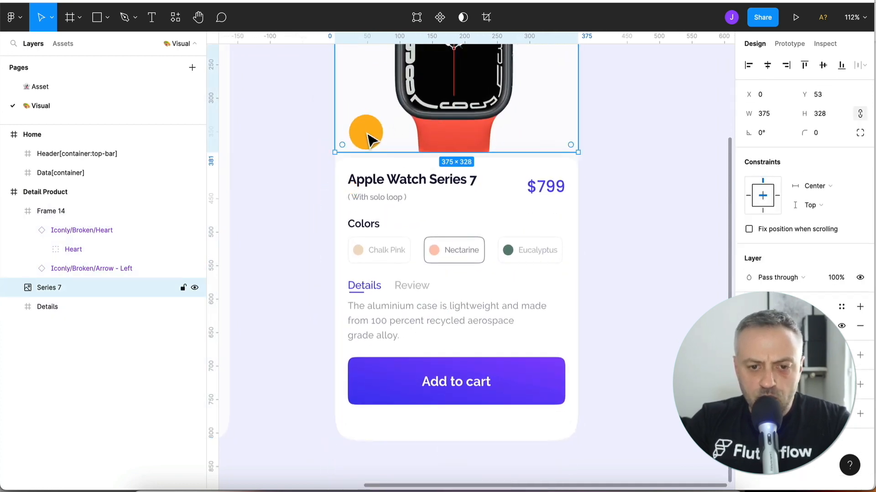
pyautogui.scroll(5, 392, 158)
pyautogui.click(403, 156)
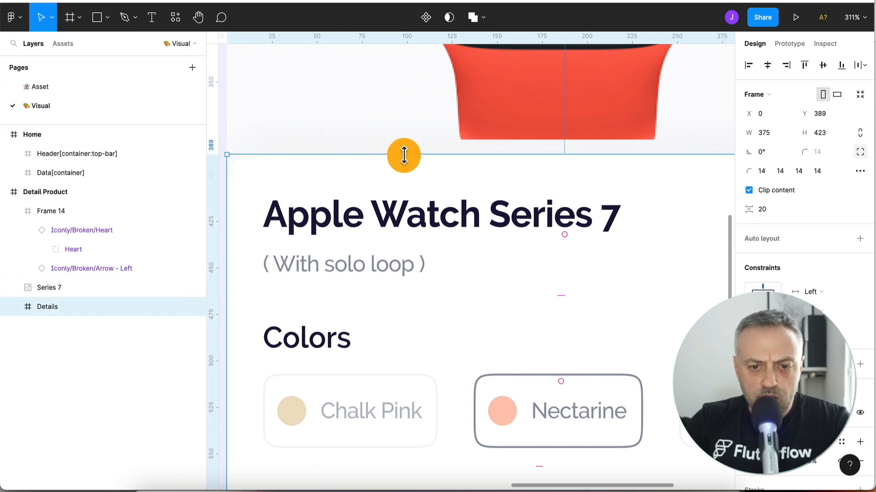
pyautogui.click(404, 133)
pyautogui.moveTo(405, 140); pyautogui.dragTo(405, 154)
pyautogui.click(408, 174)
pyautogui.scroll(-3, 399, 189)
pyautogui.scroll(-6, 399, 191)
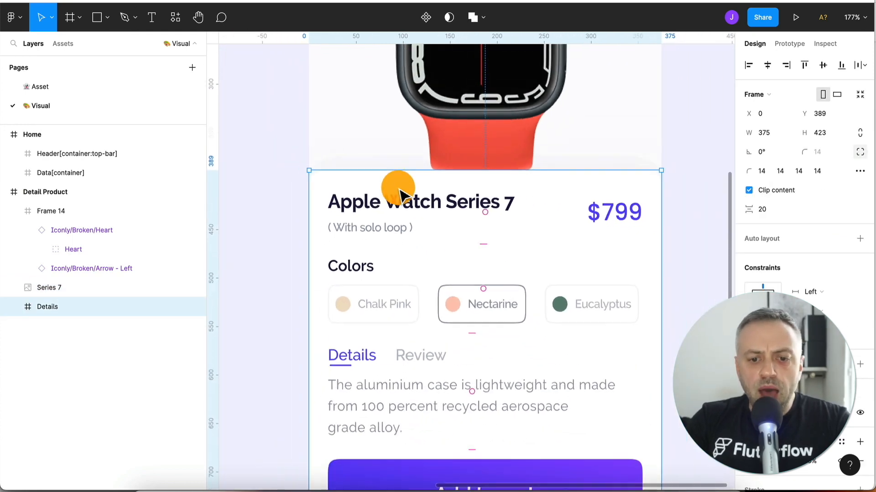
pyautogui.scroll(4, 399, 178)
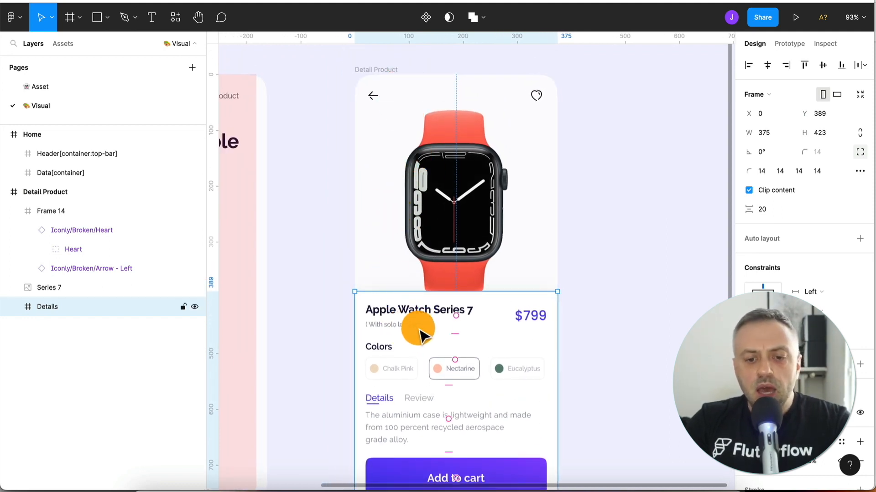
# Move the Series 7 image layer into the Details frame, above the headline layer.
pyautogui.click(390, 240)
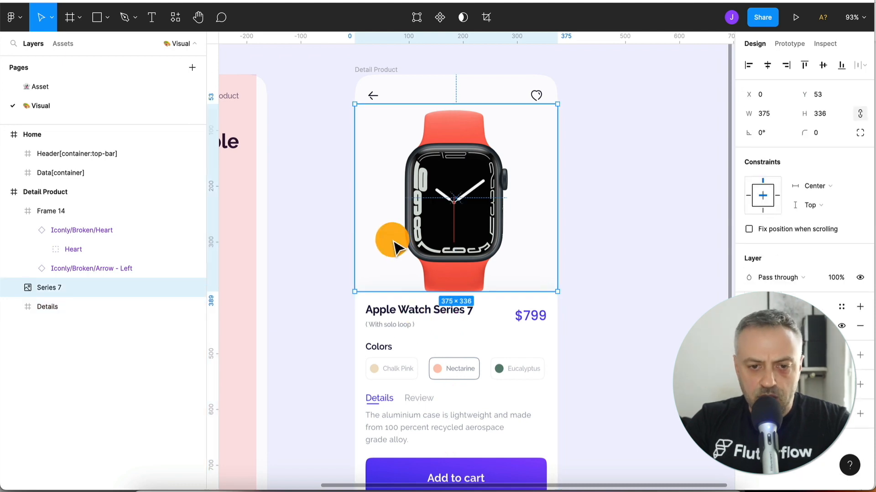
pyautogui.click(377, 69)
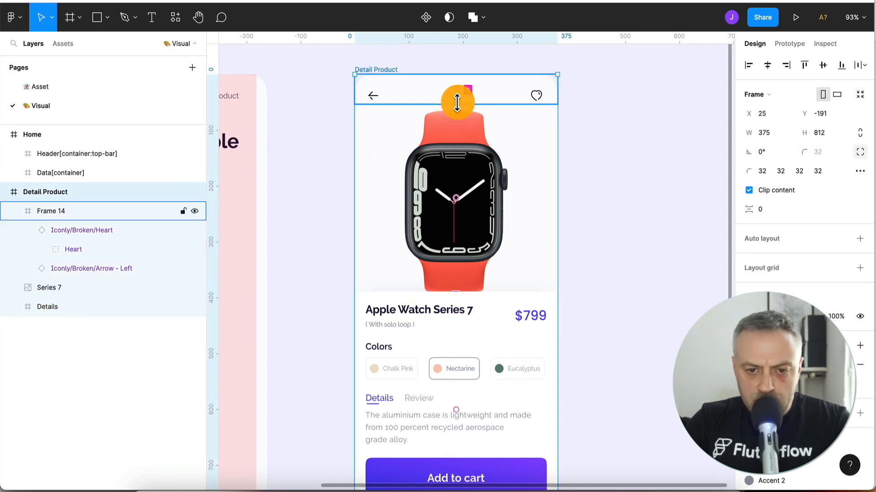
pyautogui.scroll(-5, 455, 290)
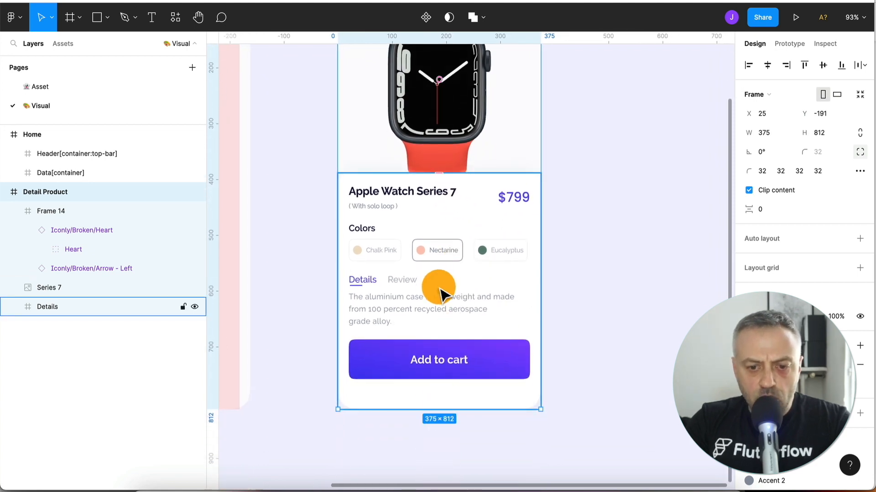
pyautogui.scroll(5, 445, 123)
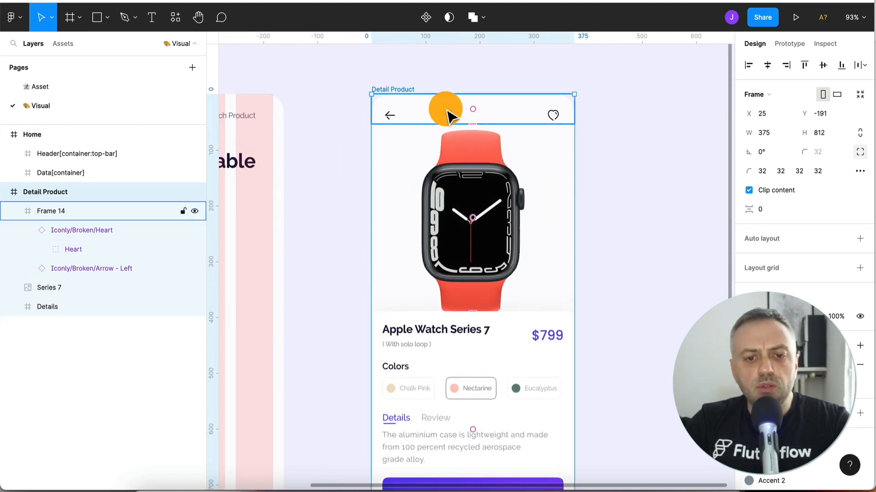
pyautogui.click(336, 166)
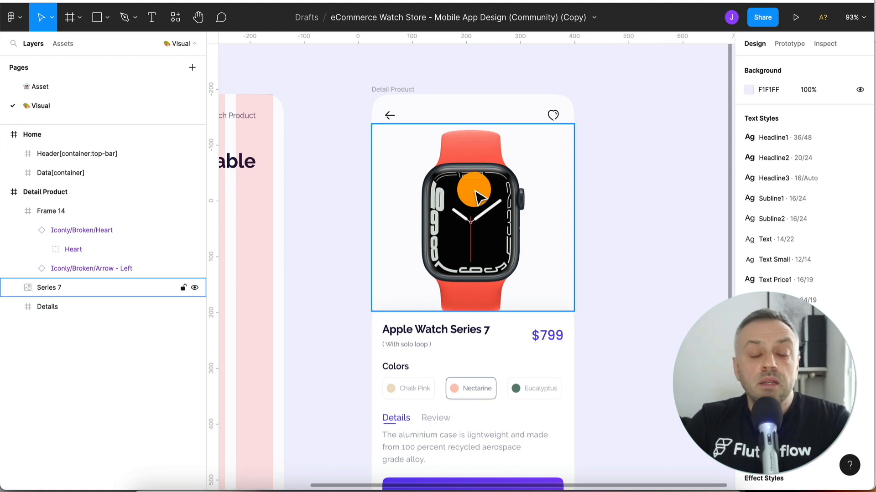
pyautogui.scroll(-3, 476, 195)
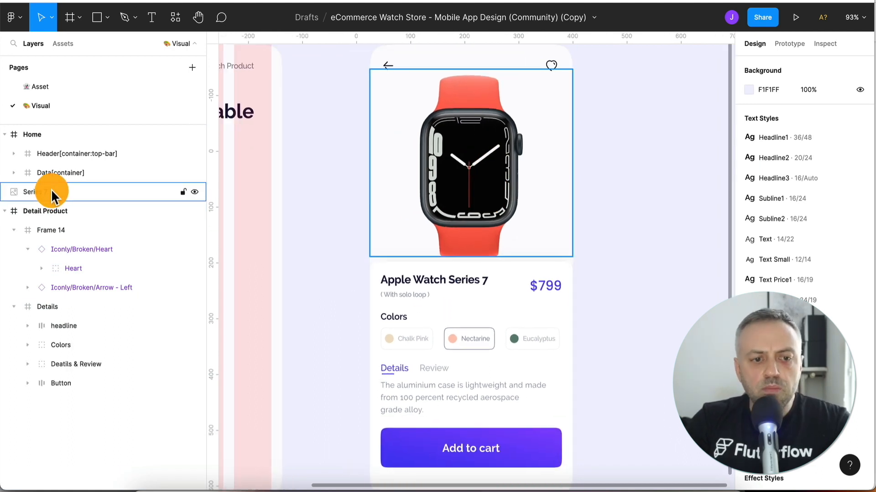
pyautogui.moveTo(51, 190); pyautogui.dragTo(82, 309)
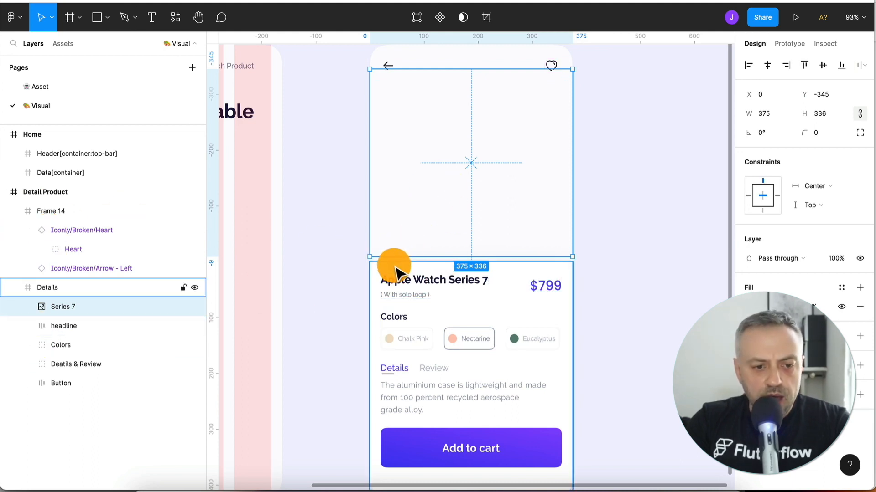
# Extend the Details frame up to the lower edge of Frame 14, at Y 53 with a height of 759.
pyautogui.click(419, 280)
pyautogui.click(416, 265)
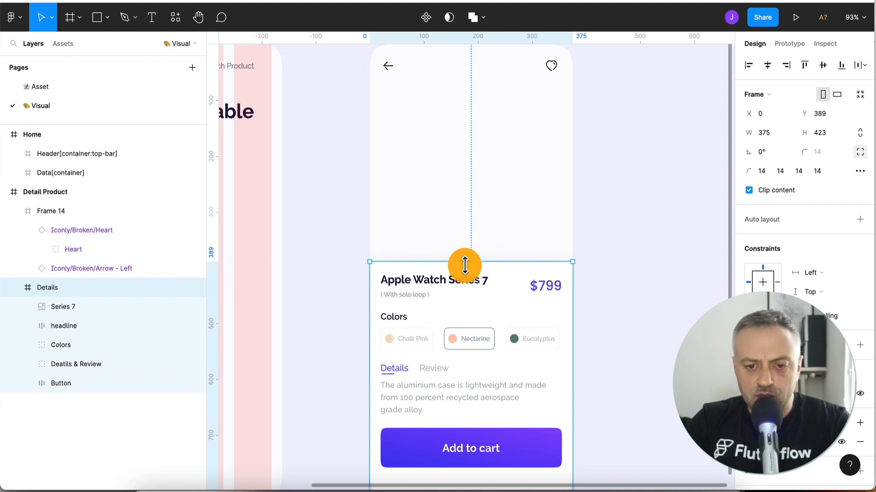
pyautogui.moveTo(473, 247); pyautogui.dragTo(470, 74)
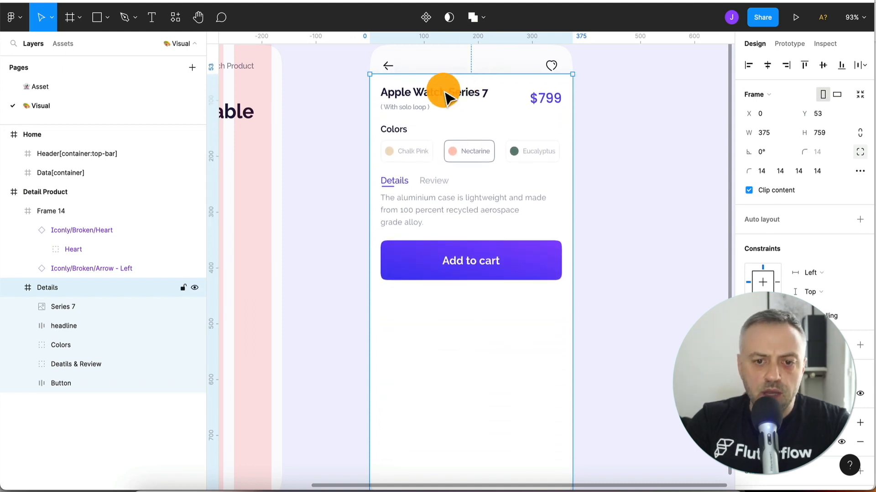
# Move the headline, Colors, Deatils & Review and Button layers together down to the lower part of Details.
pyautogui.click(85, 324)
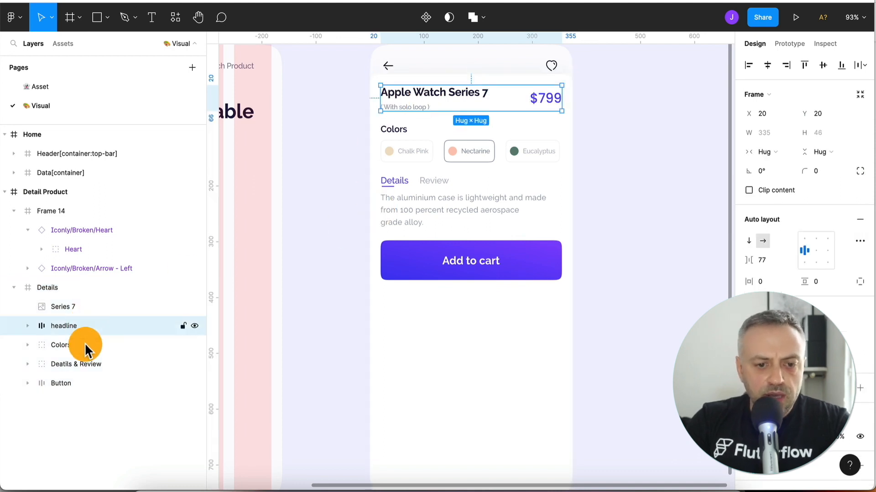
pyautogui.keyDown('shift'); pyautogui.click(86, 384); pyautogui.keyUp('shift')
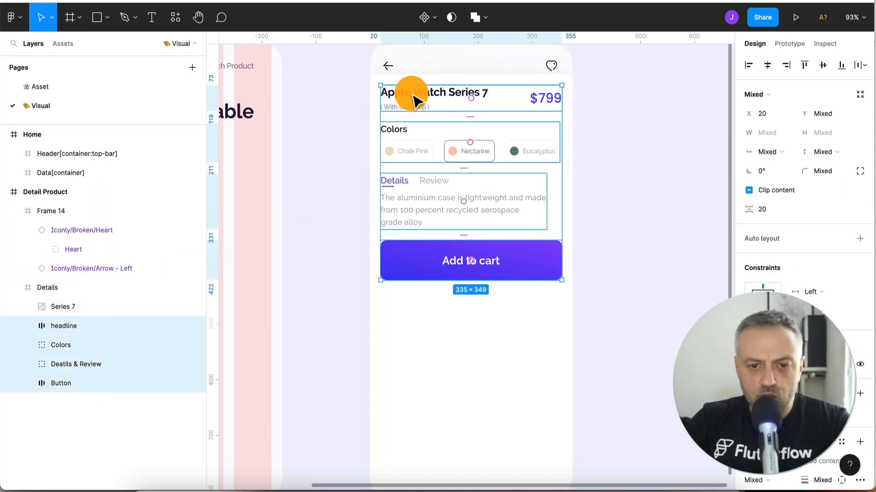
pyautogui.moveTo(412, 97); pyautogui.dragTo(417, 309)
# Position the Series 7 image above the headline inside Details, at X 0 and Y 44.
pyautogui.click(463, 168)
pyautogui.click(111, 307)
pyautogui.scroll(5, 463, 161)
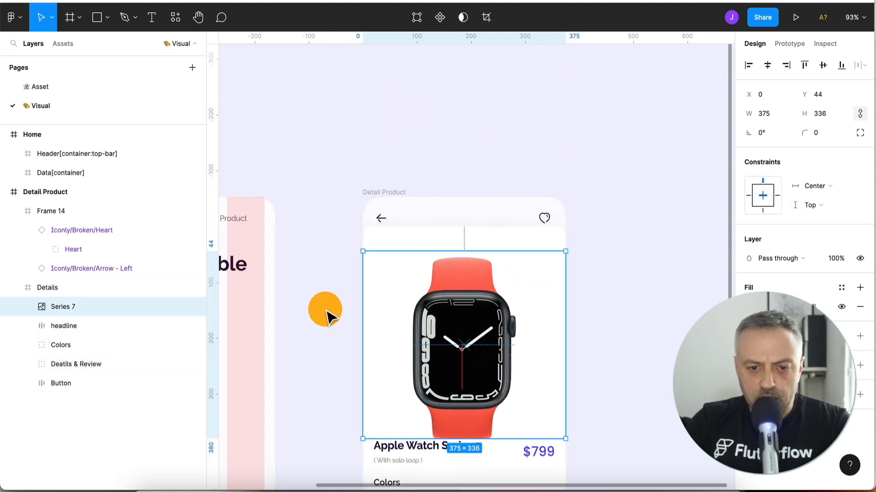
pyautogui.scroll(-5, 326, 309)
# Collapse the Details and Frame 14 layers and rename Frame 14 as Header.
pyautogui.click(14, 287)
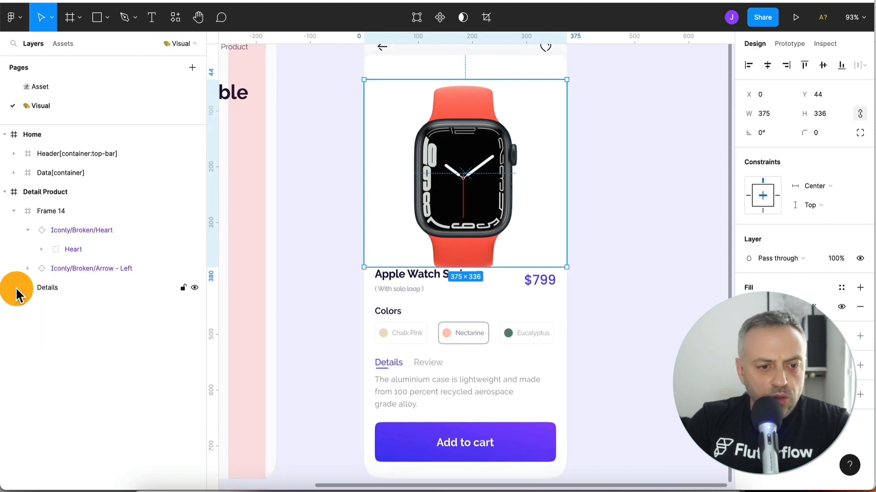
pyautogui.click(14, 211)
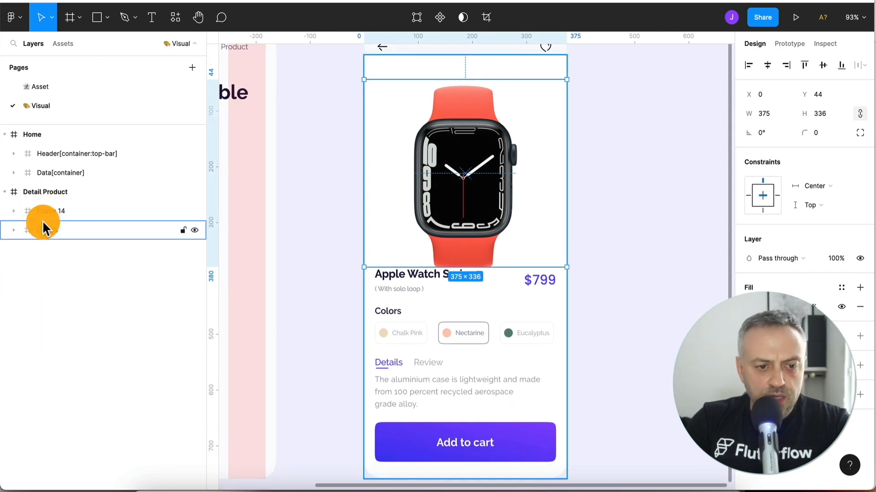
pyautogui.click(57, 211)
pyautogui.doubleClick(59, 210)
pyautogui.write('Header')
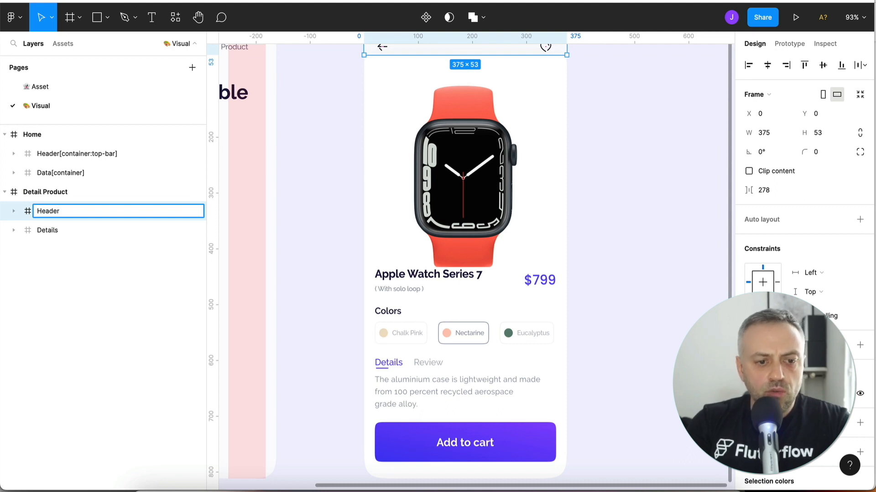
pyautogui.press('Return')
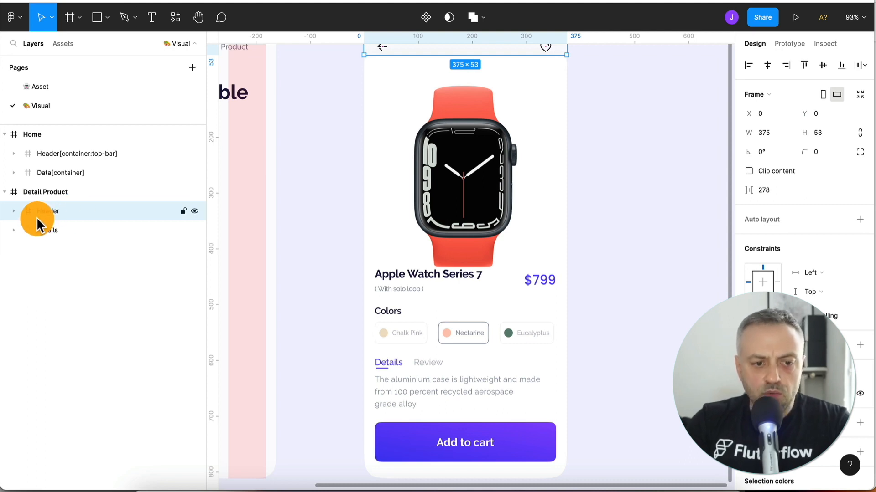
pyautogui.click(75, 237)
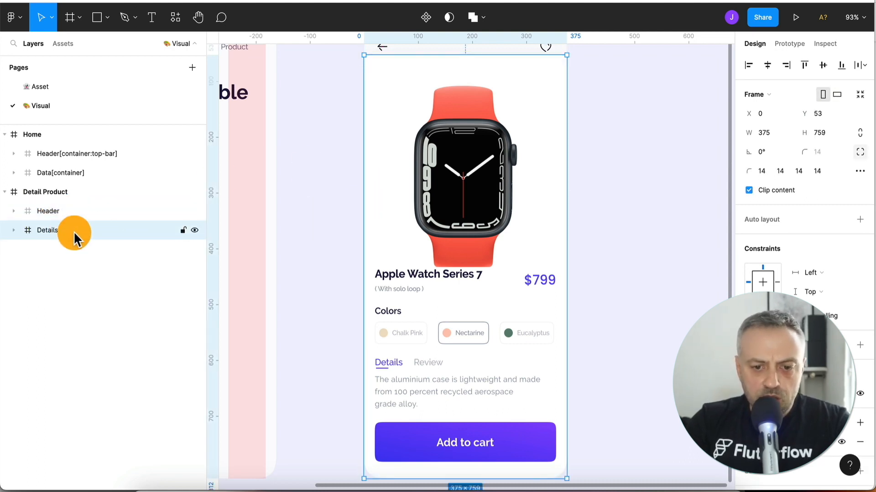
pyautogui.scroll(3, 348, 248)
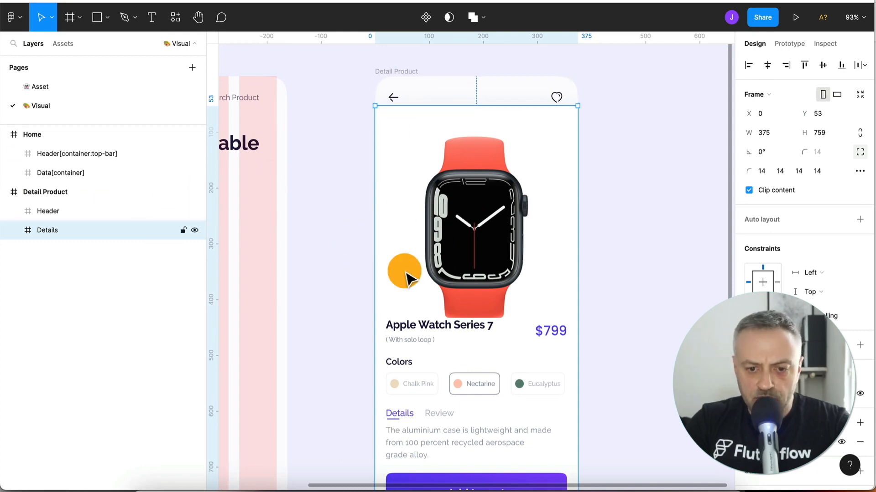
pyautogui.scroll(-5, 405, 273)
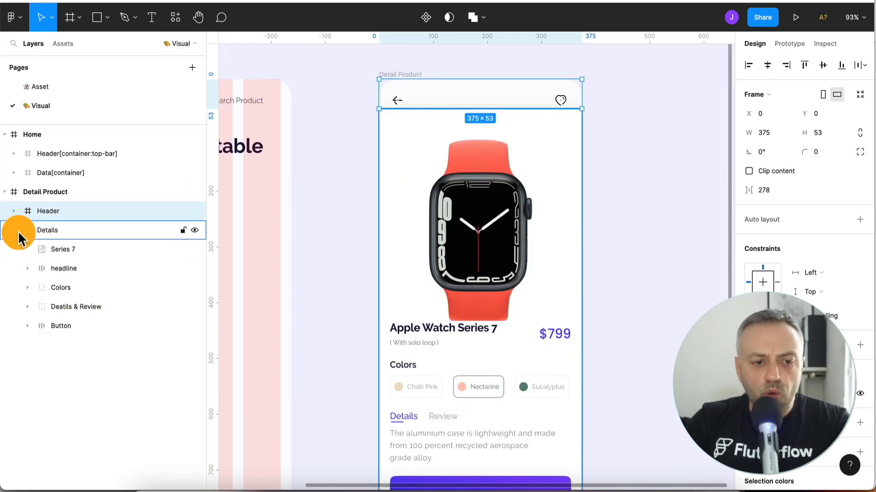
pyautogui.click(17, 233)
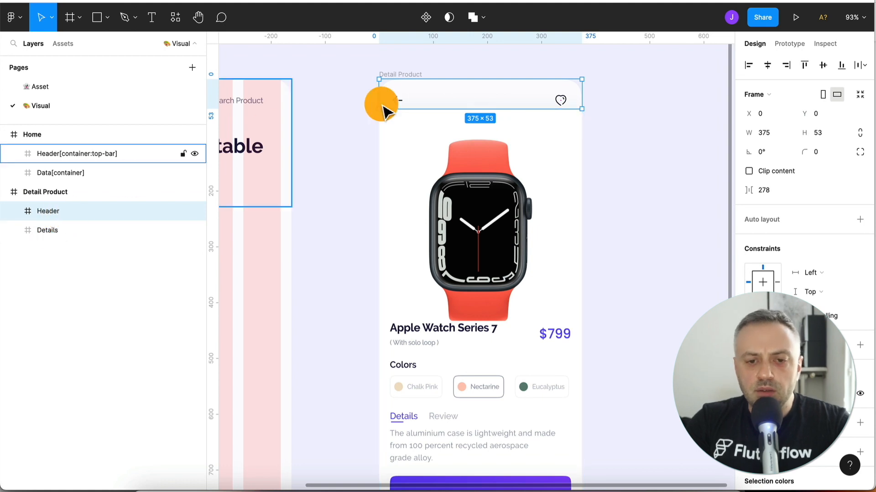
pyautogui.click(472, 207)
pyautogui.click(470, 210)
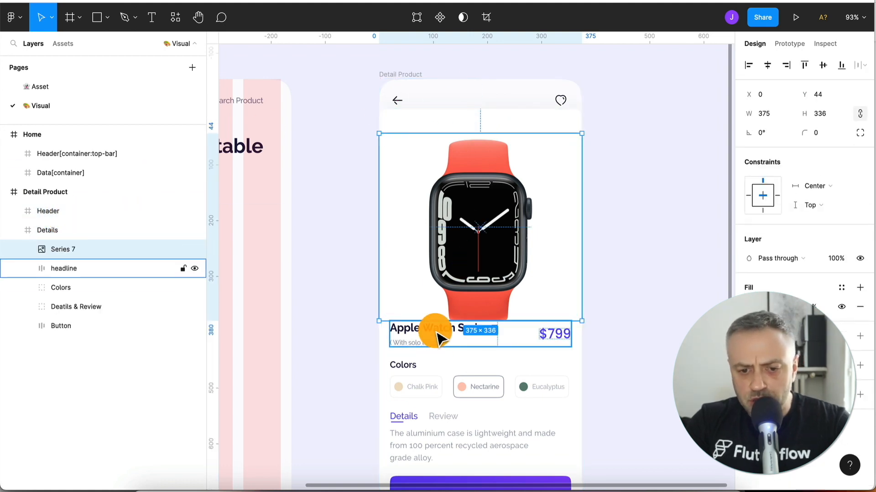
pyautogui.click(332, 279)
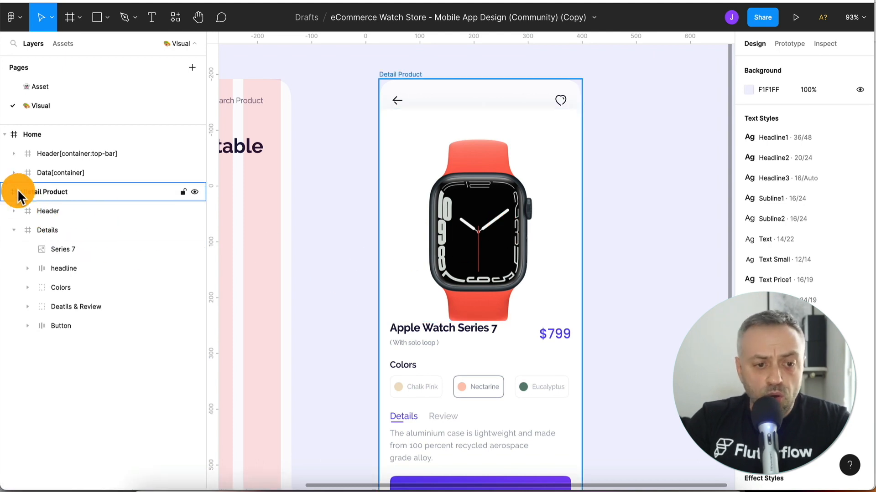
# Tag the Header layer of Detail Product as [container:top-bar] with the Bravorizer plugin.
pyautogui.click(57, 212)
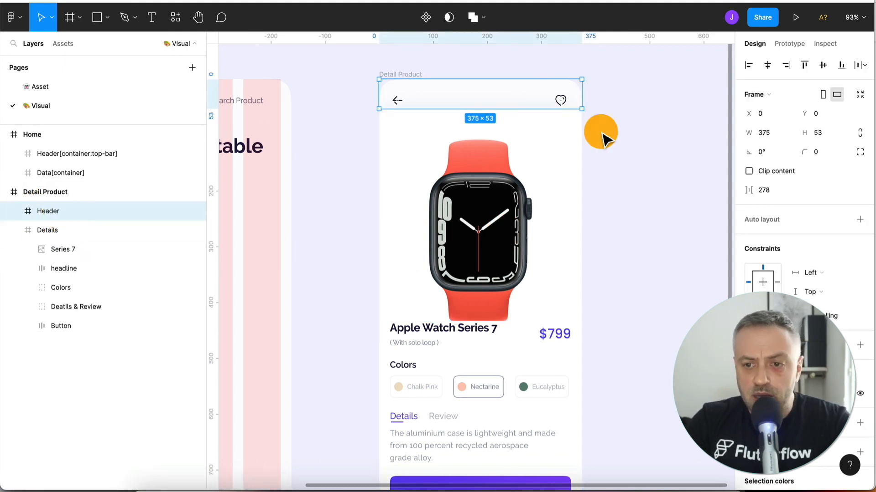
pyautogui.click(175, 17)
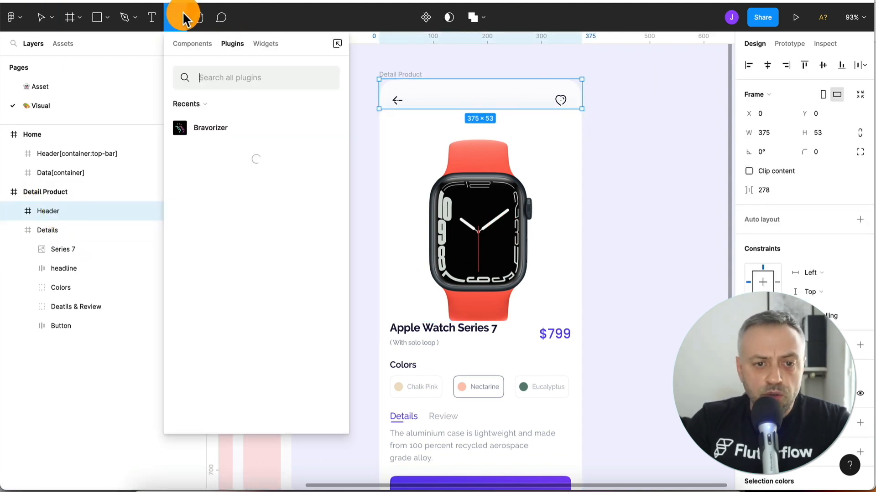
pyautogui.click(228, 129)
pyautogui.click(243, 206)
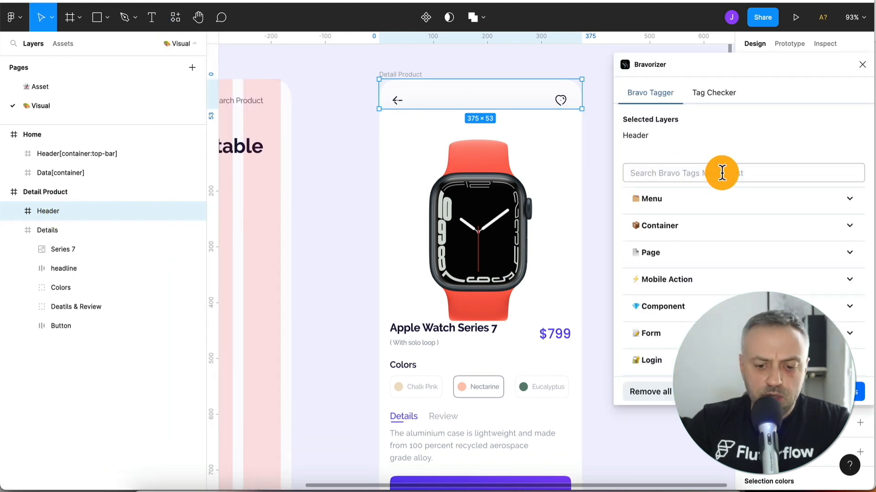
pyautogui.click(722, 173)
pyautogui.write('top')
pyautogui.click(732, 203)
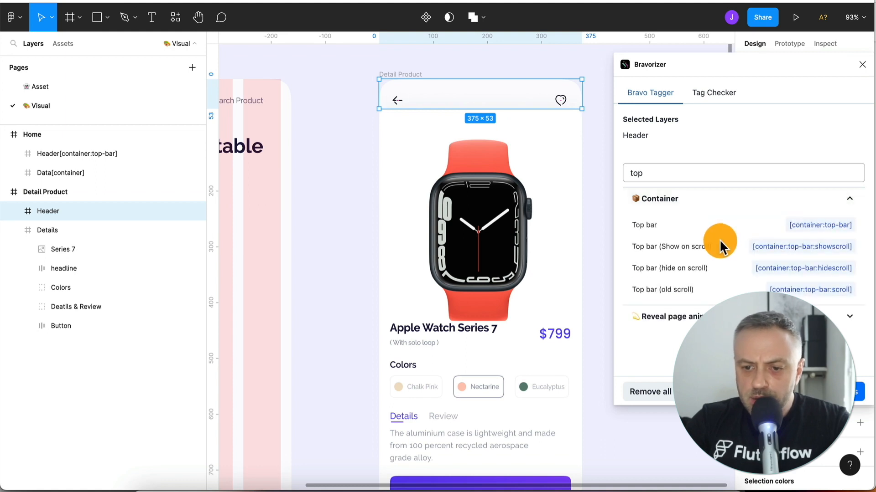
pyautogui.click(828, 227)
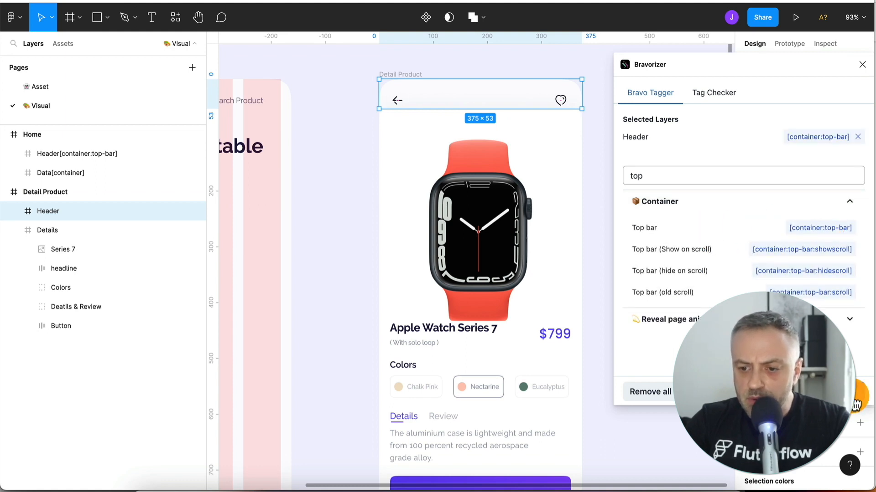
# Tag the Details layer as [container], then collapse it and close Bravorizer.
pyautogui.click(69, 226)
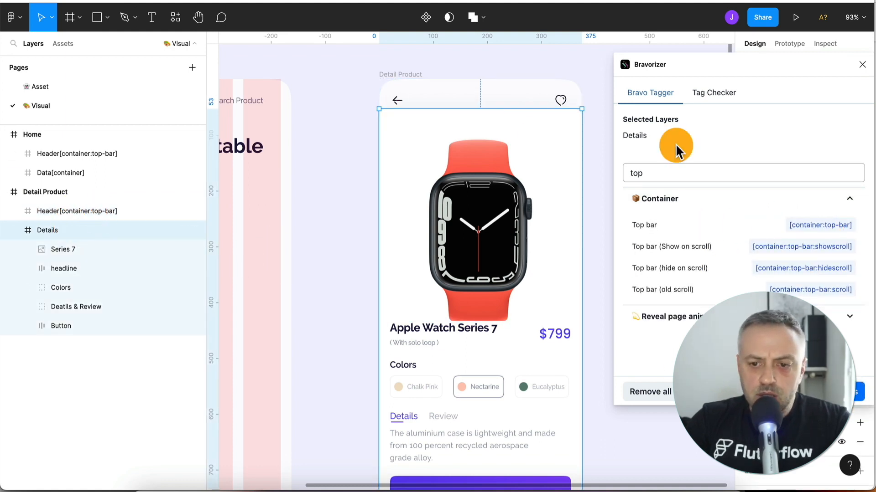
pyautogui.write('cont')
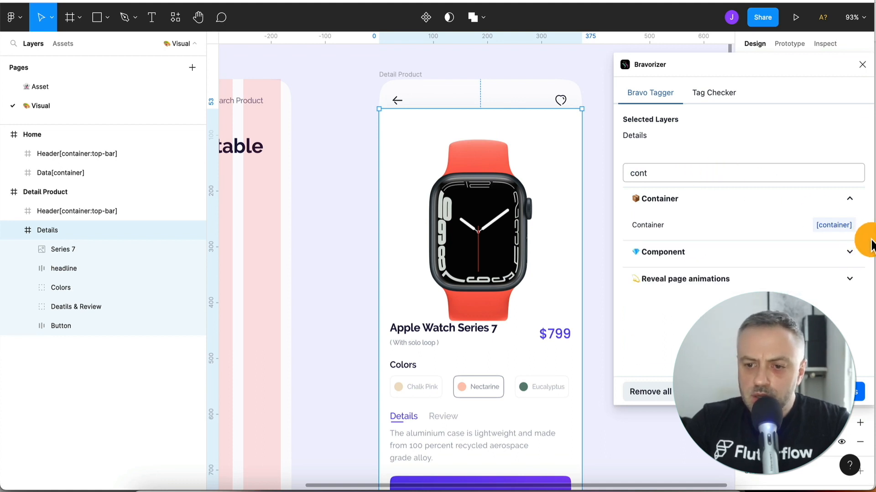
pyautogui.click(847, 226)
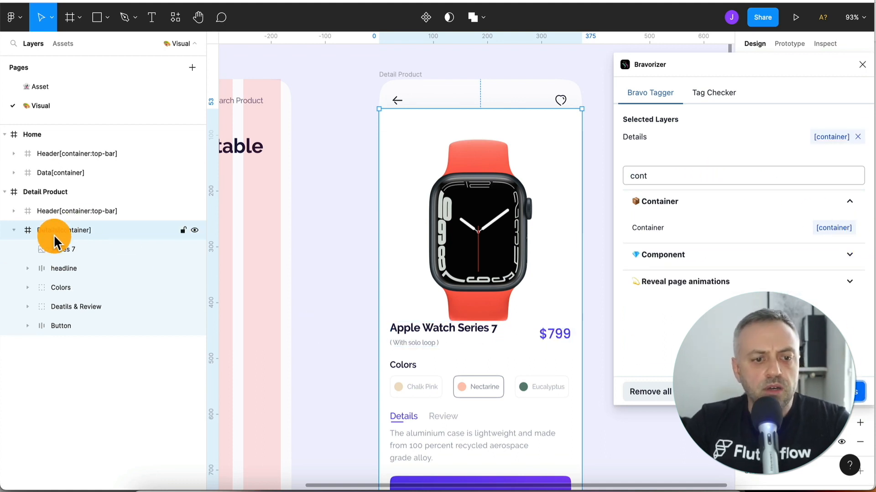
pyautogui.click(16, 231)
pyautogui.click(862, 65)
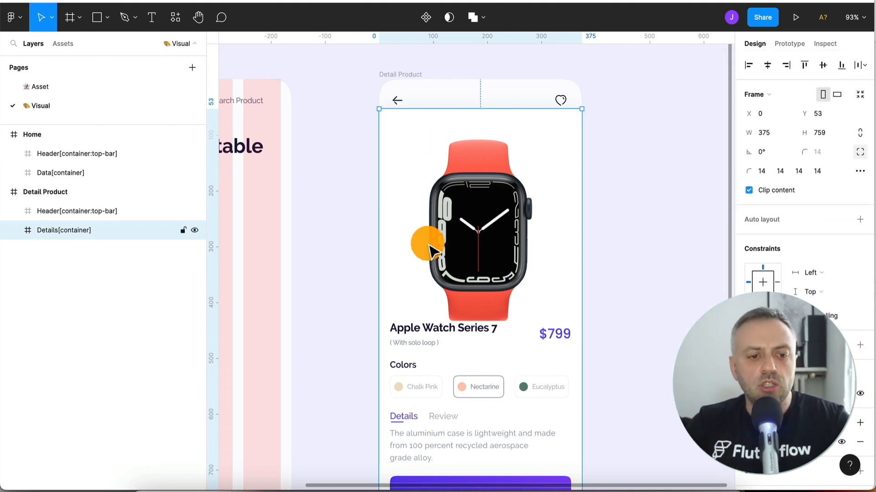
# Rename the Apple Watch text layer inside Home's Data[container] as *brand.
pyautogui.click(14, 154)
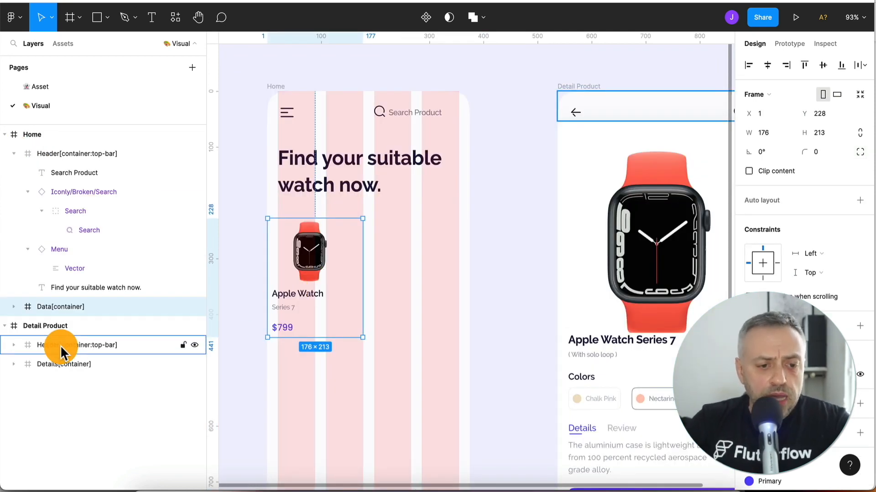
pyautogui.click(14, 154)
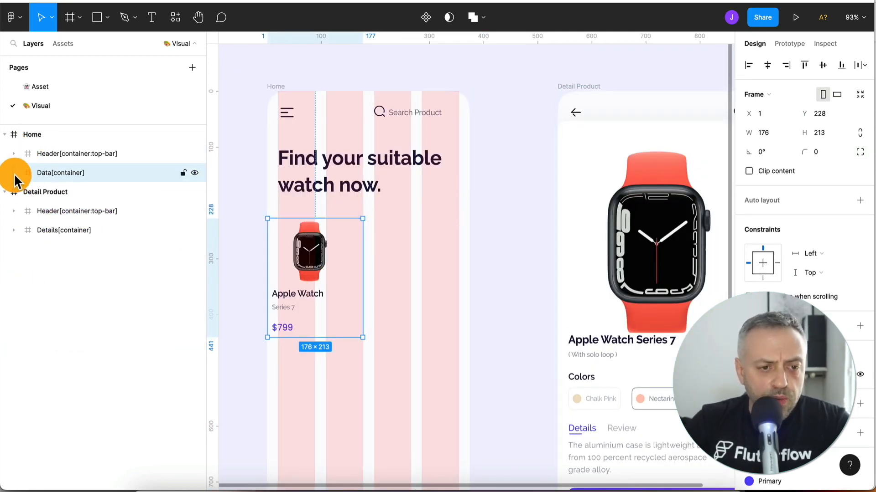
pyautogui.click(14, 173)
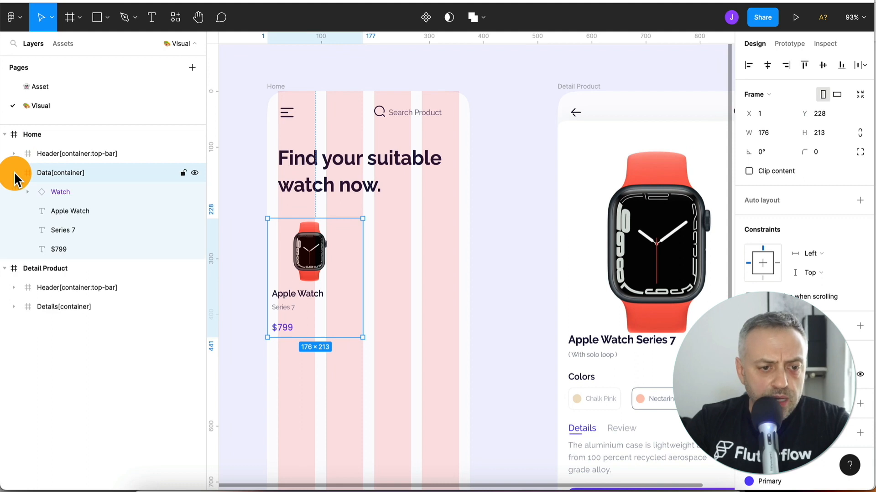
pyautogui.doubleClick(73, 211)
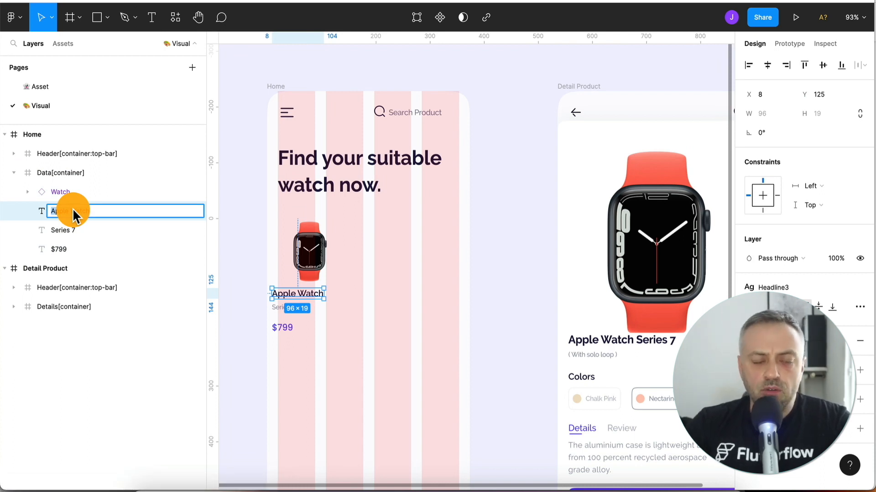
pyautogui.write('*brand')
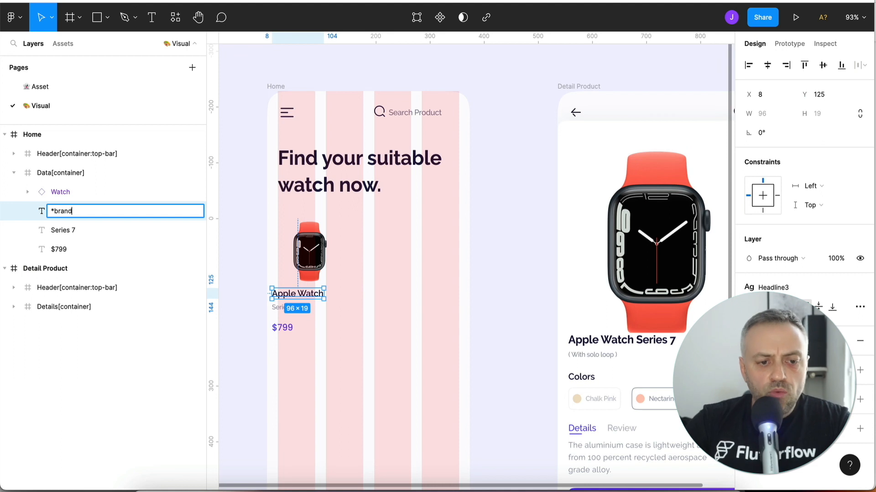
pyautogui.click(41, 213)
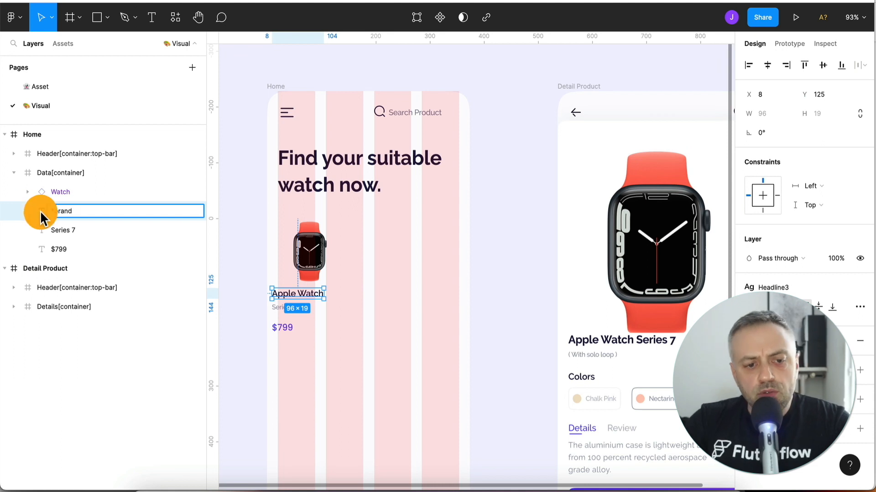
pyautogui.press('Return')
# Rename the Series 7 text layer as *model and the $799 text layer as *price.
pyautogui.doubleClick(61, 224)
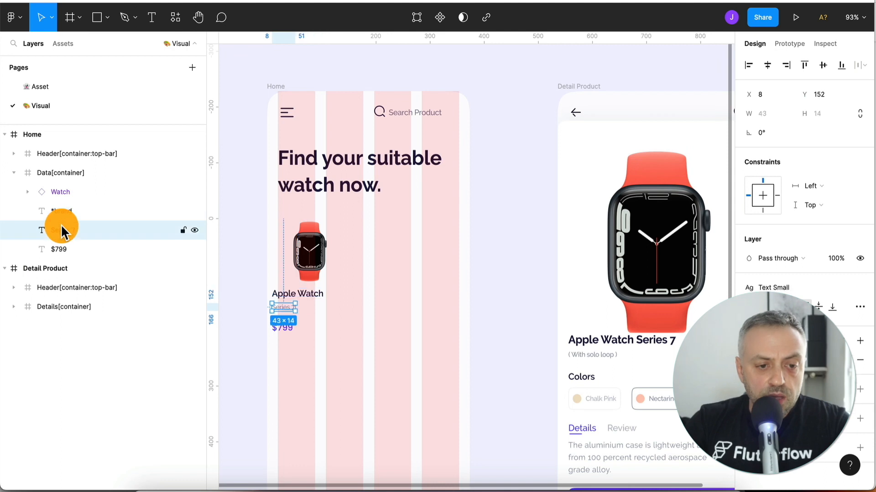
pyautogui.write('*model')
pyautogui.press('Return')
pyautogui.click(61, 250)
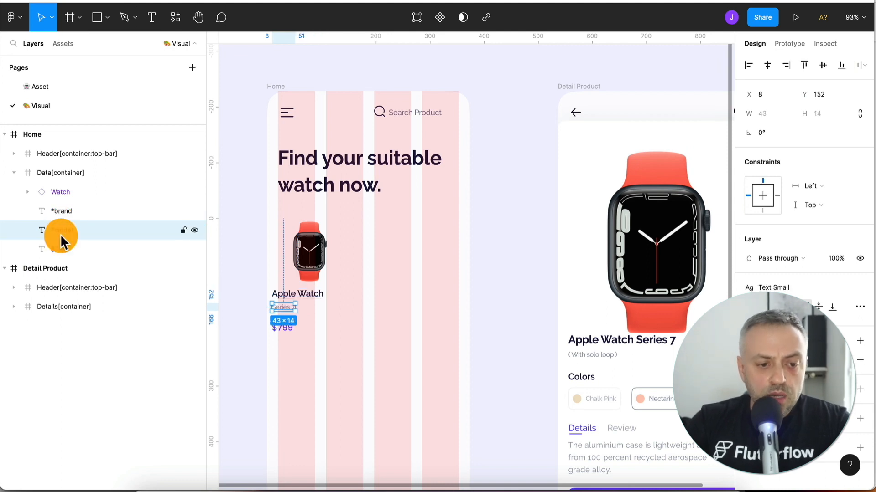
pyautogui.doubleClick(61, 250)
pyautogui.write('*price')
pyautogui.press('Return')
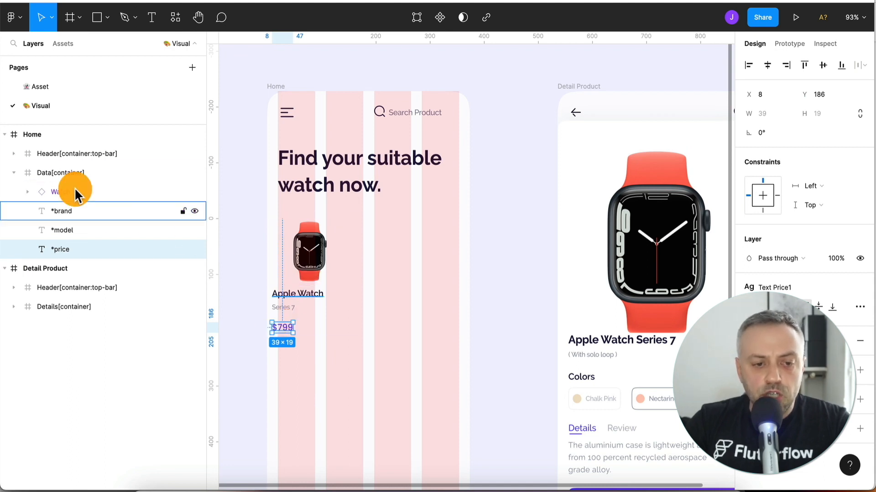
pyautogui.click(302, 295)
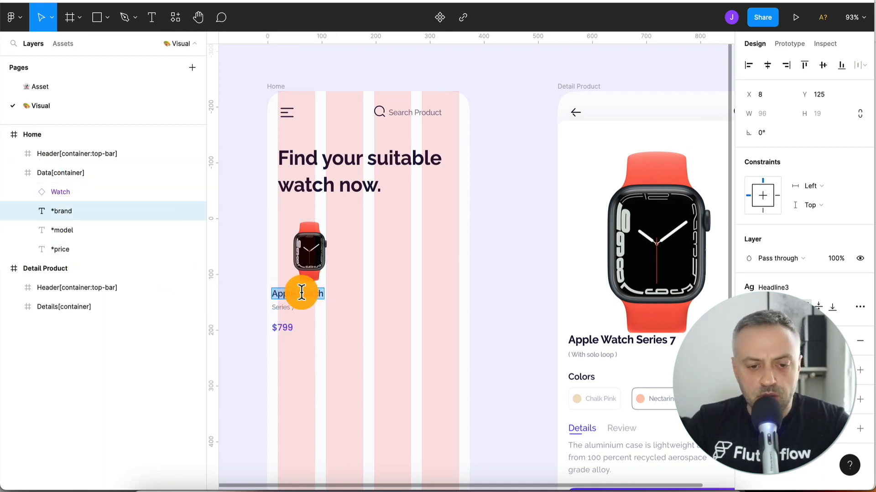
pyautogui.press('Escape')
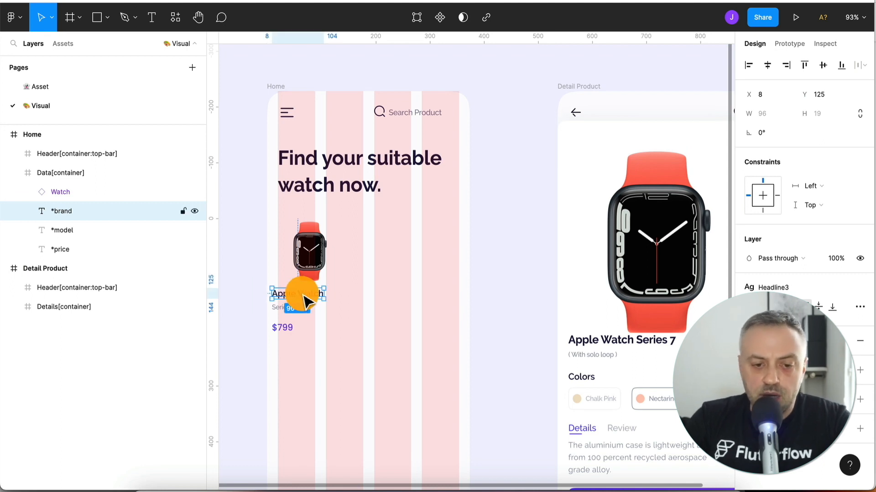
# Duplicate the *price text on the Home card and place one of the two directly beside the other, at X 47.
pyautogui.click(110, 251)
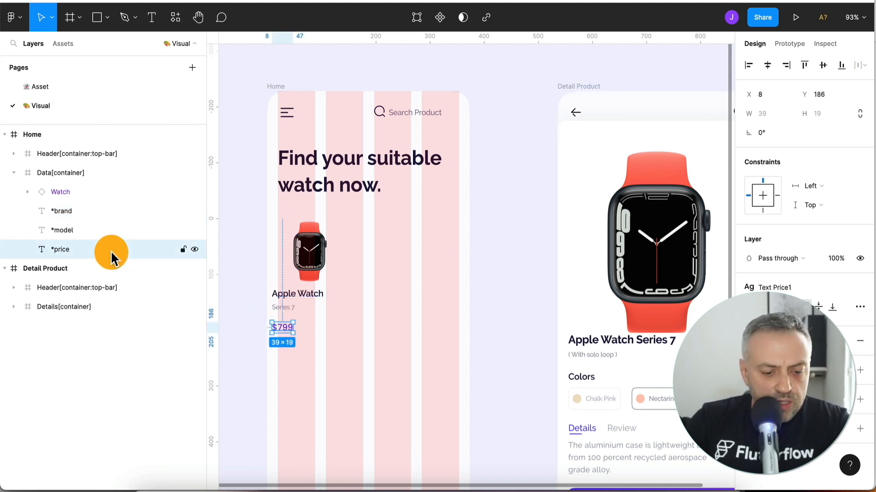
pyautogui.hotkey('ctrl', 'd')
pyautogui.doubleClick(70, 248)
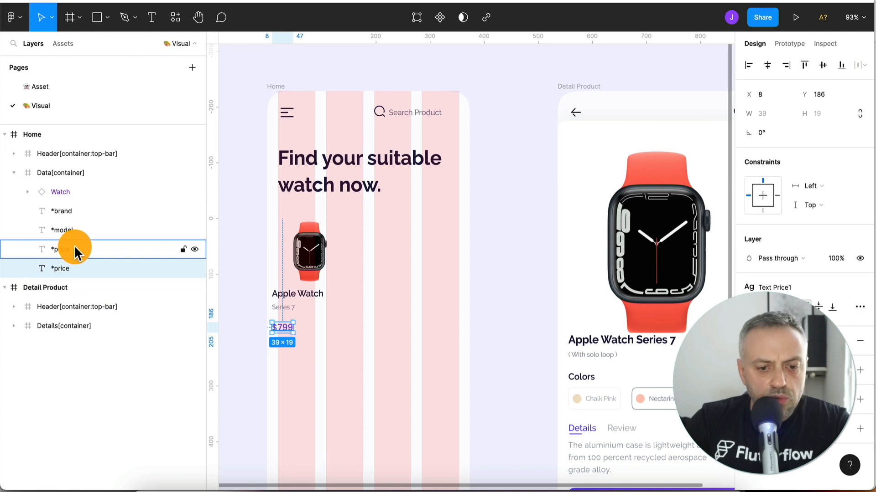
pyautogui.press('Return')
pyautogui.scroll(5, 283, 322)
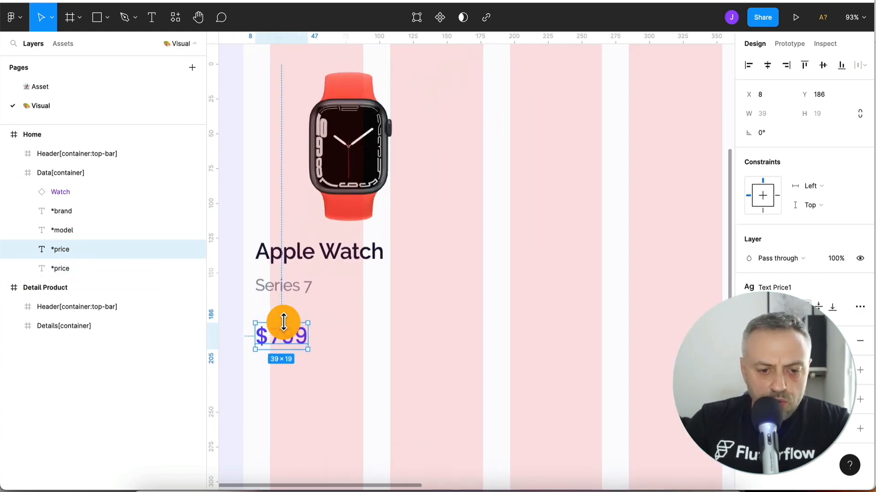
pyautogui.scroll(3, 283, 322)
pyautogui.moveTo(288, 344); pyautogui.dragTo(362, 336)
# Change the first price text to just $ and remove the dollar sign from the second, leaving 799.
pyautogui.click(292, 351)
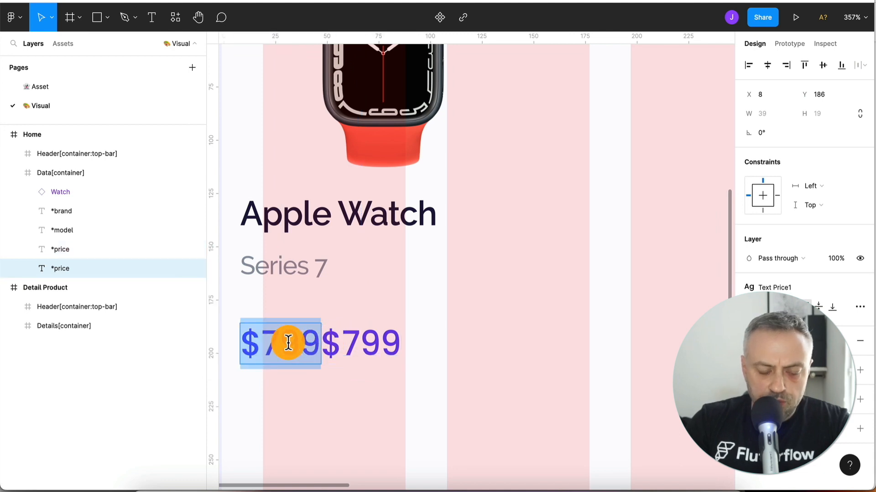
pyautogui.write('$')
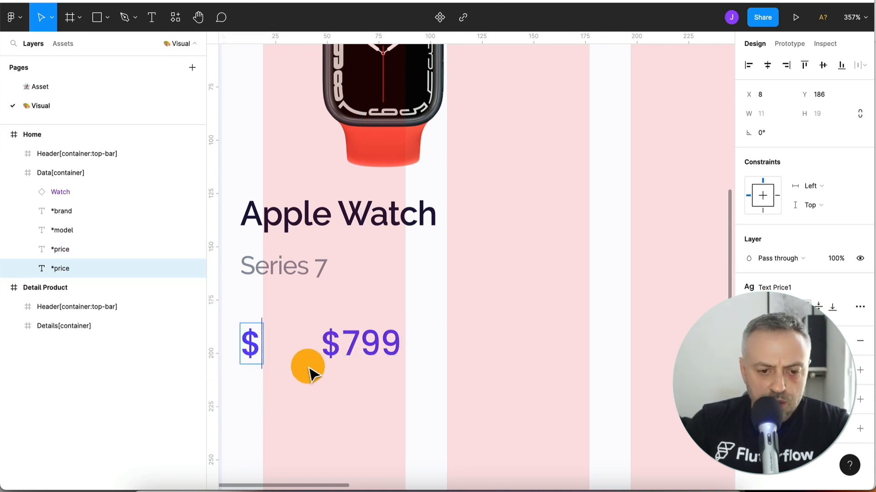
pyautogui.doubleClick(338, 342)
pyautogui.click(338, 343)
pyautogui.press('BackSpace')
pyautogui.press('Escape')
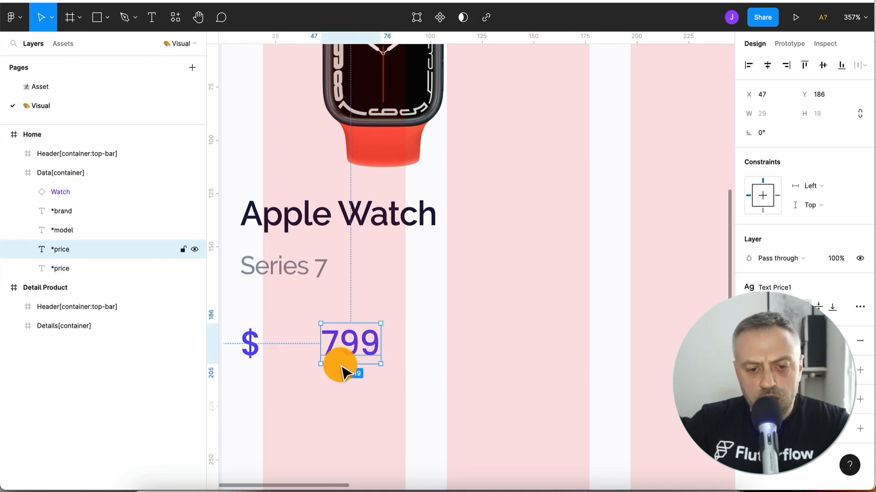
# Move the 799 text up against the $ sign, at X 19 and Y 186.
pyautogui.moveTo(342, 361); pyautogui.dragTo(290, 352)
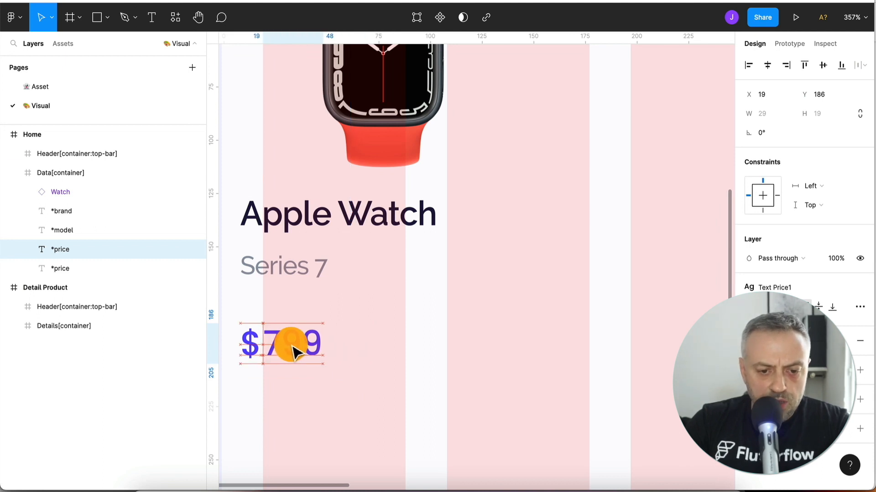
pyautogui.click(293, 390)
pyautogui.click(287, 347)
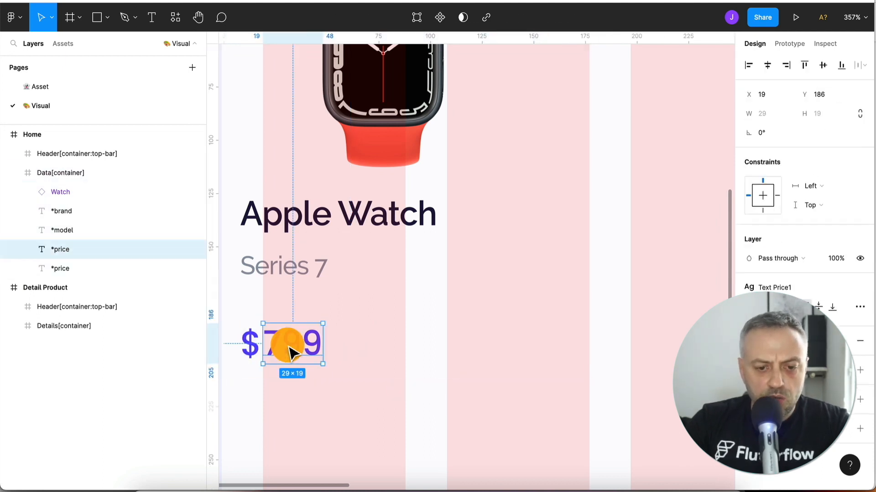
# Reorder the 799 *price layer below the dollar sign's layer and rename the dollar sign's layer as $.
pyautogui.moveTo(65, 250); pyautogui.dragTo(69, 269)
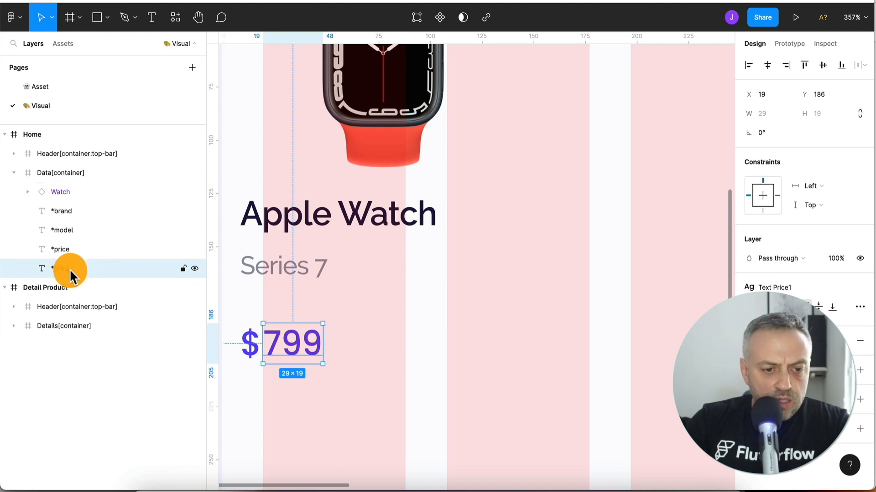
pyautogui.click(67, 245)
pyautogui.doubleClick(67, 246)
pyautogui.write('$')
pyautogui.press('Return')
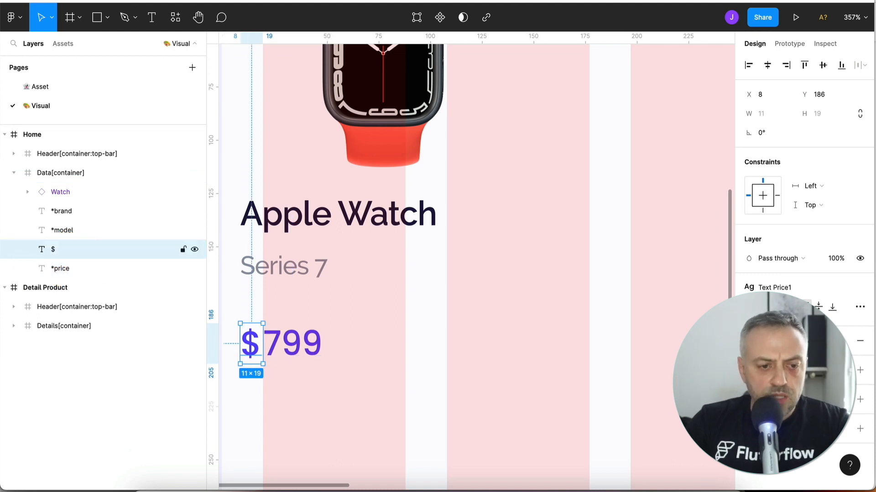
pyautogui.click(68, 266)
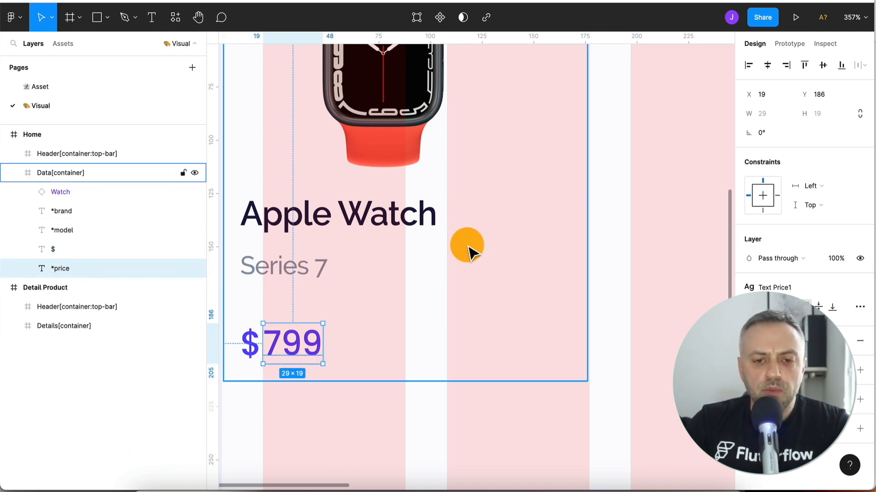
pyautogui.scroll(-5, 469, 248)
pyautogui.hscroll(10, 501, 187)
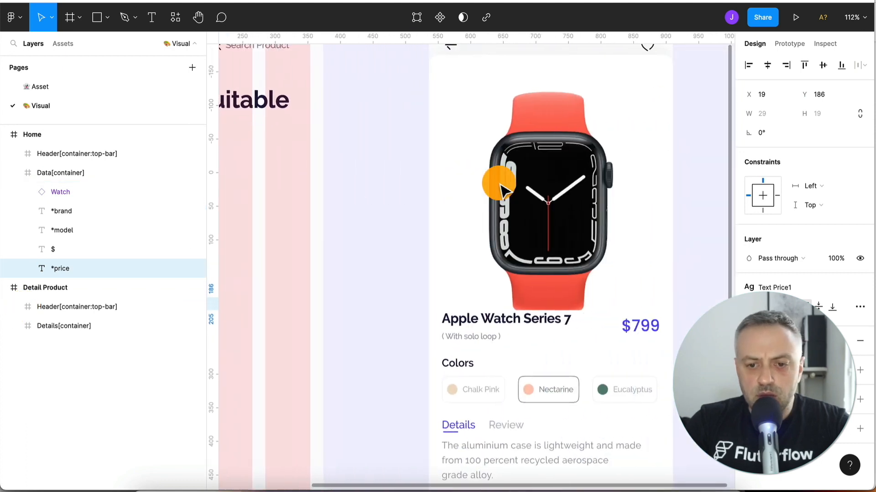
# Rename the Series 7 image layer in the Details[container] frame as *img.
pyautogui.click(483, 201)
pyautogui.click(14, 325)
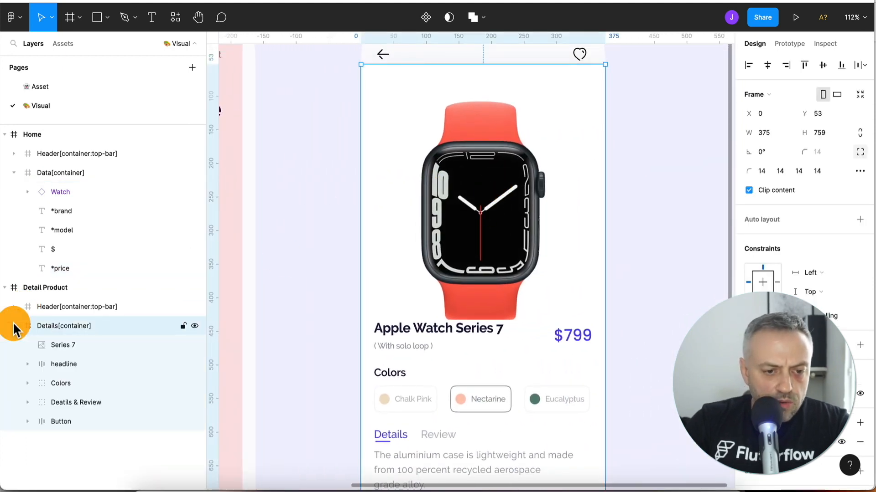
pyautogui.click(67, 345)
pyautogui.click(63, 345)
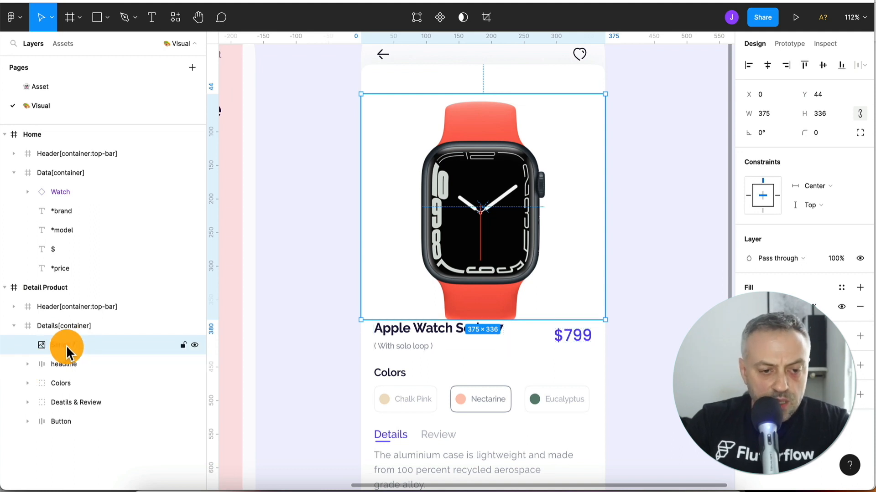
pyautogui.doubleClick(67, 345)
pyautogui.write('*img')
pyautogui.press('Return')
# Rename the $799 text layer inside the headline frame as *price.
pyautogui.click(41, 364)
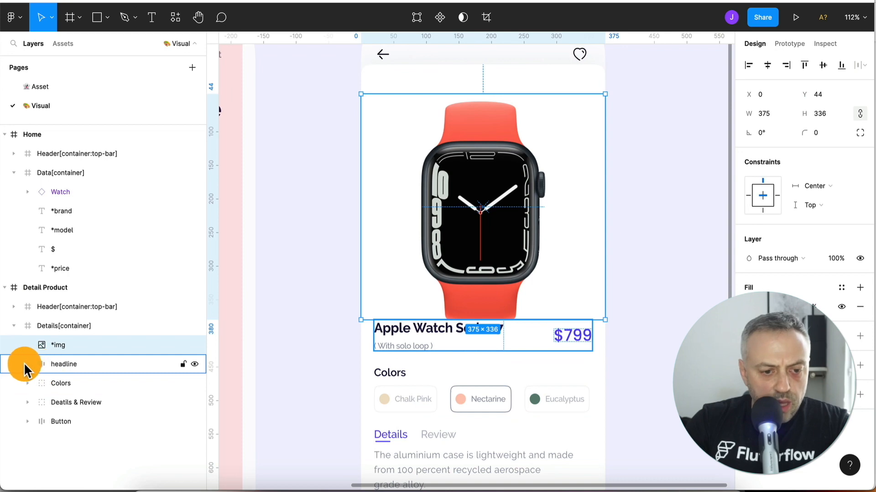
pyautogui.click(25, 365)
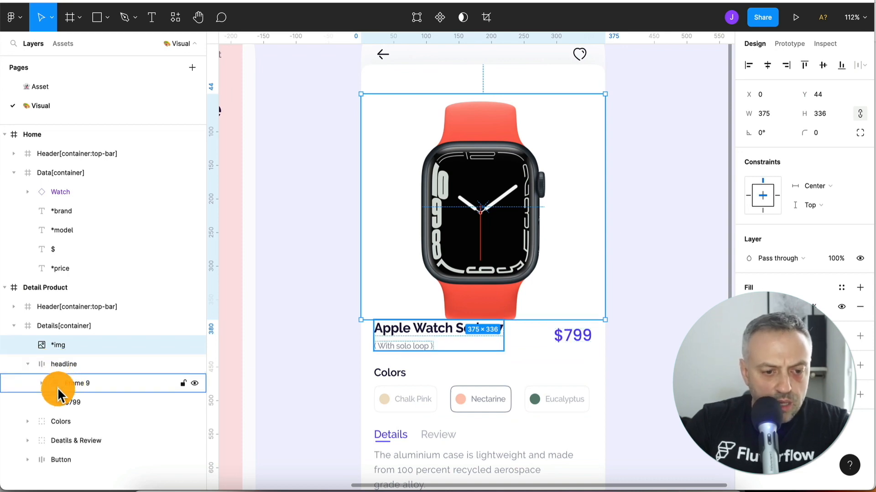
pyautogui.doubleClick(72, 403)
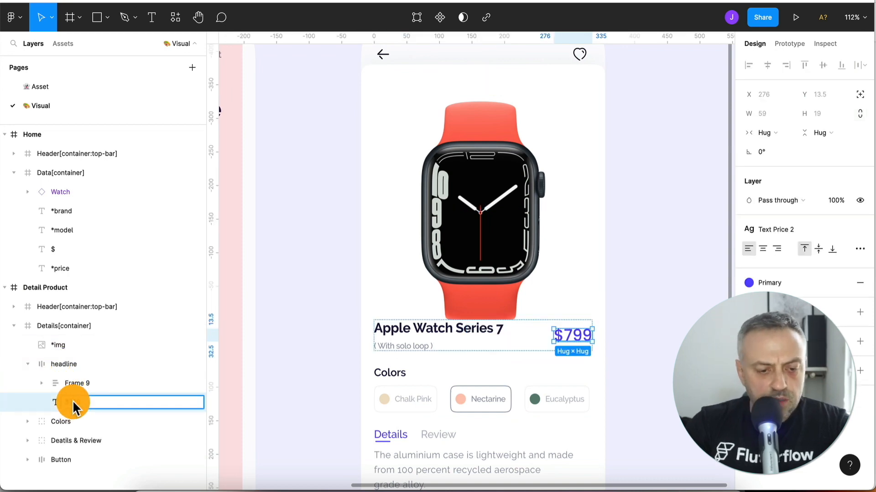
pyautogui.write('*price')
pyautogui.press('Return')
# Ungroup the headline frame in Details[container].
pyautogui.click(42, 383)
pyautogui.click(67, 368)
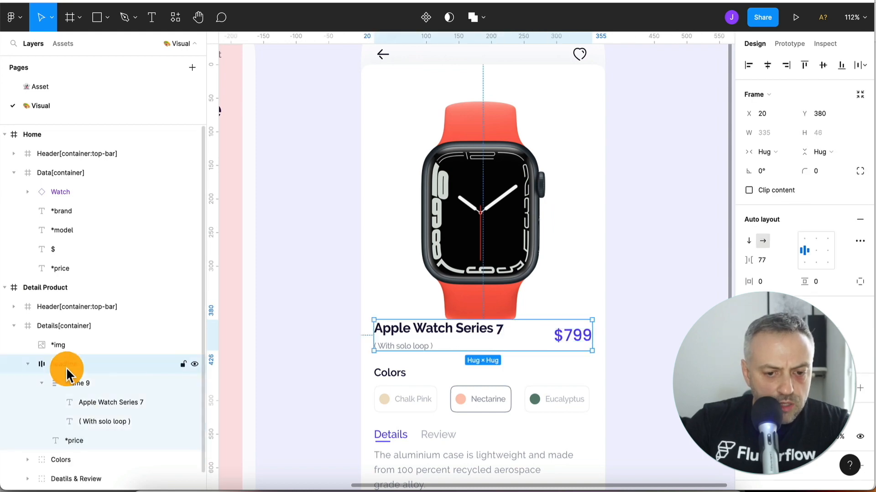
pyautogui.rightClick(67, 367)
pyautogui.click(113, 256)
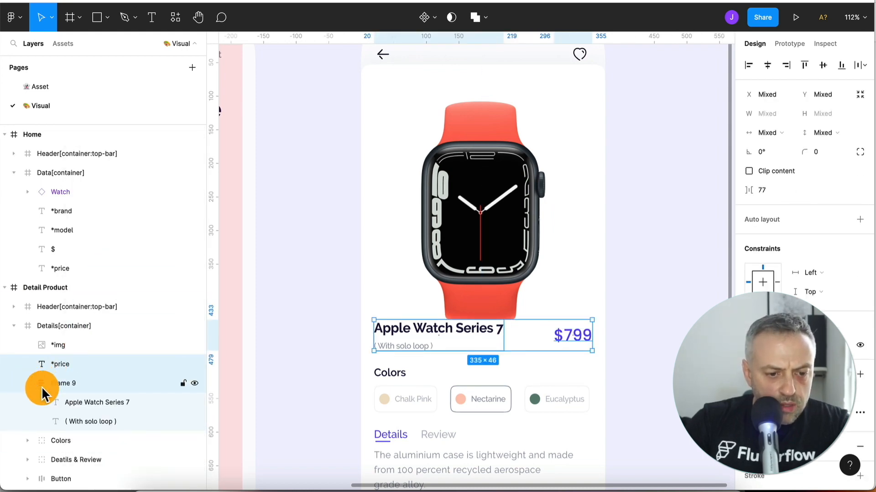
# Delete the "( With solo loop )" text and ungroup Frame 9 around the Apple Watch Series 7 title.
pyautogui.click(88, 420)
pyautogui.press('Delete')
pyautogui.click(68, 384)
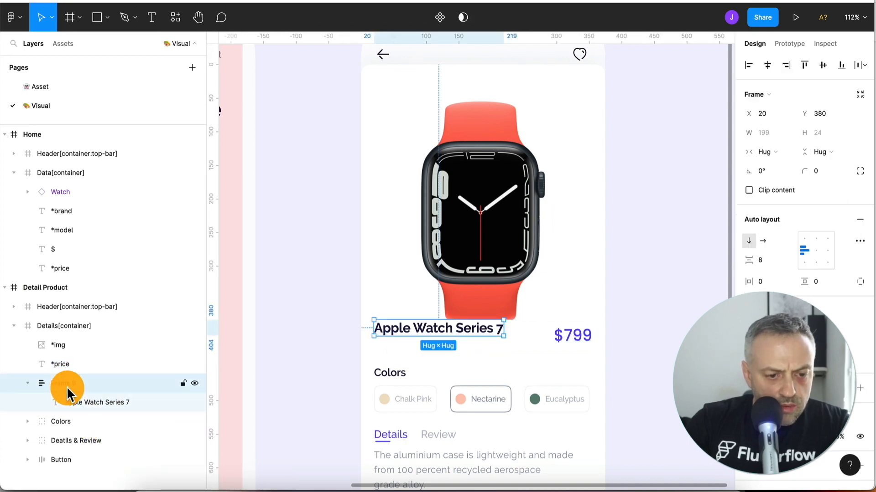
pyautogui.rightClick(68, 385)
pyautogui.click(114, 256)
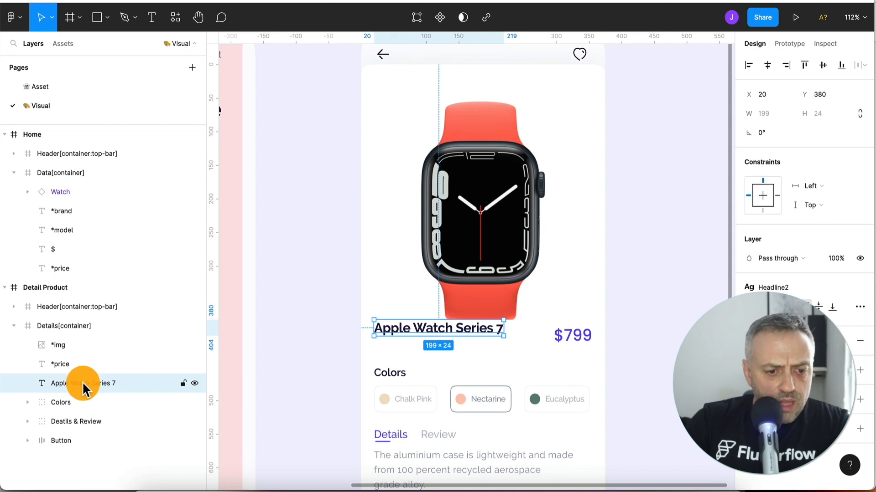
# Reorder the Apple Watch Series 7 text layer above *price and move the title down to Y 394.
pyautogui.moveTo(82, 381); pyautogui.dragTo(83, 356)
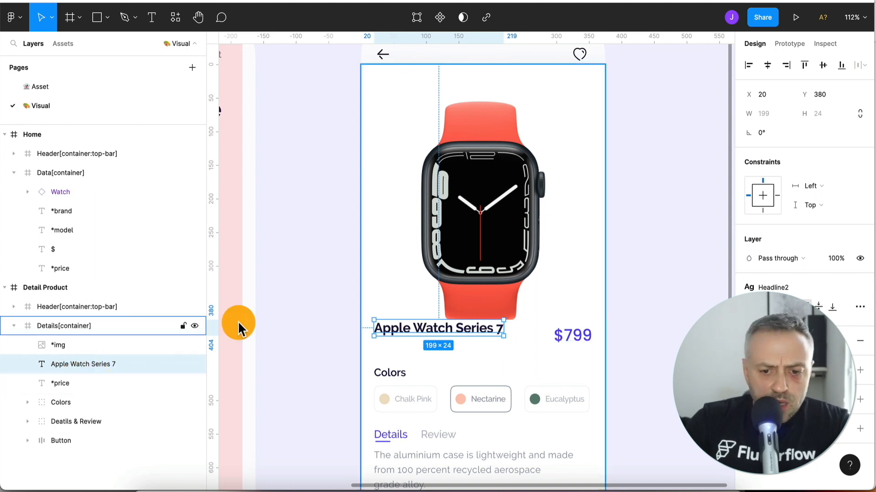
pyautogui.moveTo(437, 333); pyautogui.dragTo(441, 342)
# Rename the Apple Watch Series 7 text layer as *brand.
pyautogui.doubleClick(78, 364)
pyautogui.write('*')
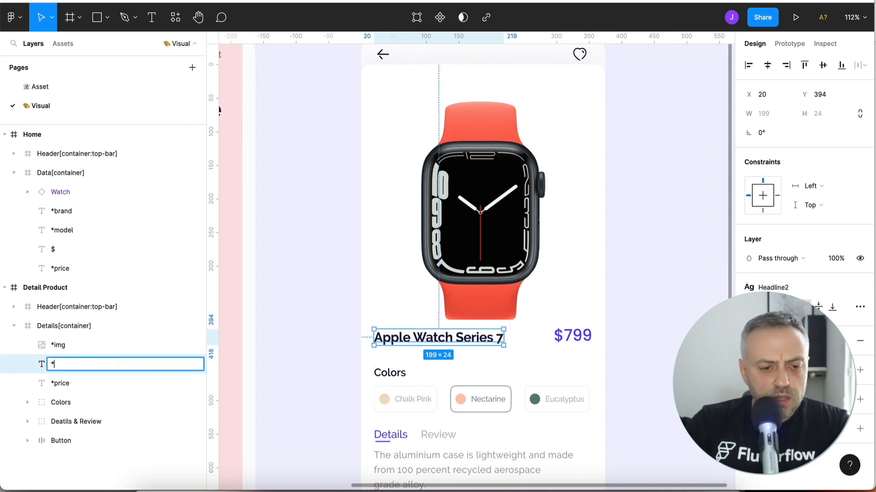
pyautogui.click(26, 403)
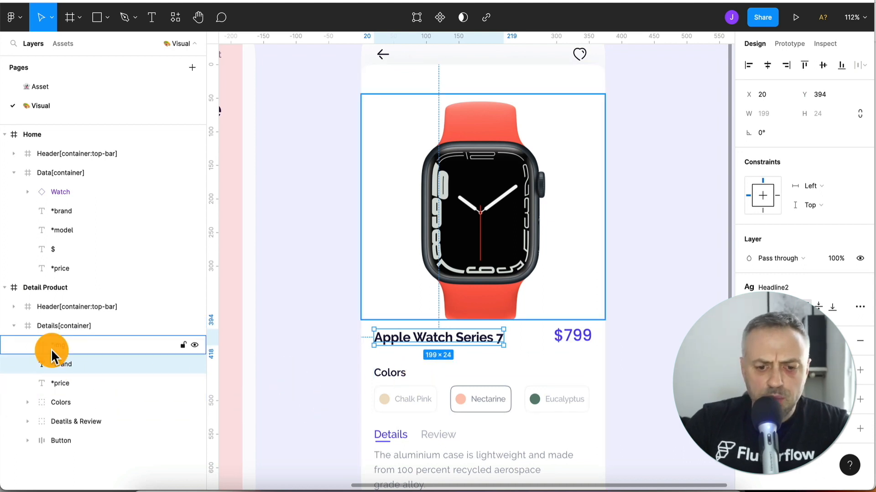
# Move the aluminium case description text out of the Deatils & Review group and delete that group.
pyautogui.scroll(-5, 407, 336)
pyautogui.click(440, 336)
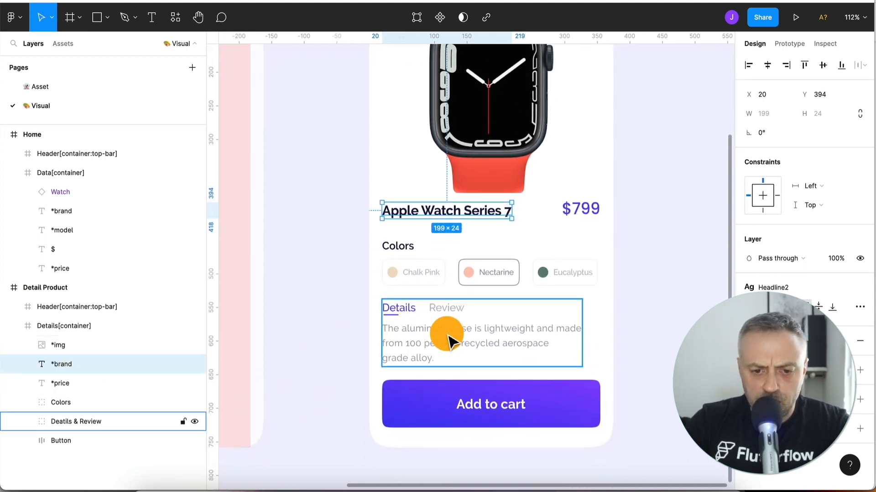
pyautogui.click(27, 422)
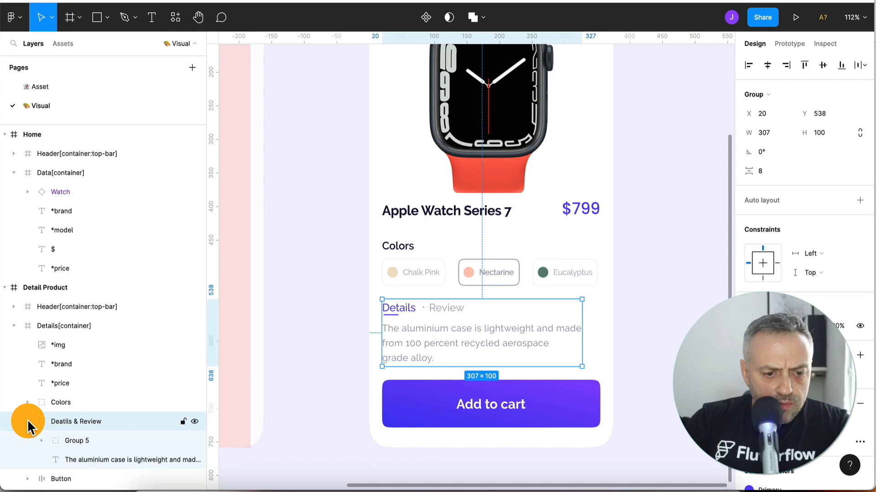
pyautogui.click(41, 441)
pyautogui.scroll(-2, 88, 464)
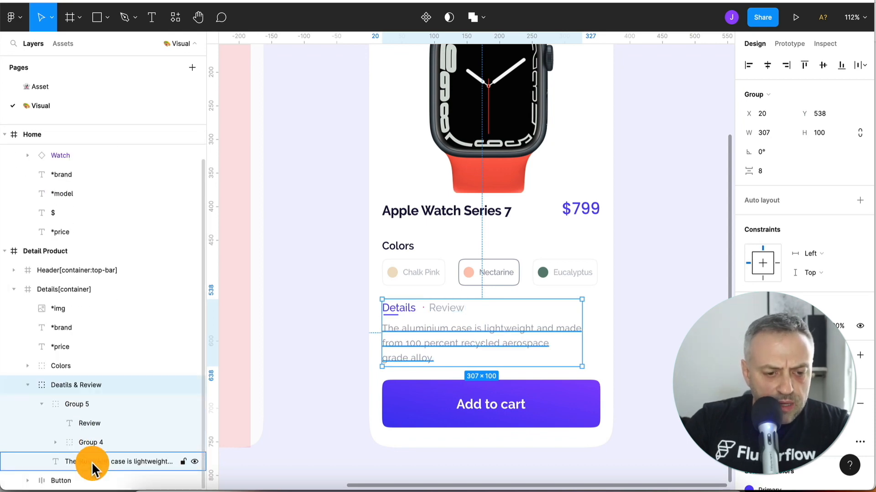
pyautogui.click(87, 462)
pyautogui.moveTo(107, 451); pyautogui.dragTo(72, 373)
pyautogui.click(70, 409)
pyautogui.press('Delete')
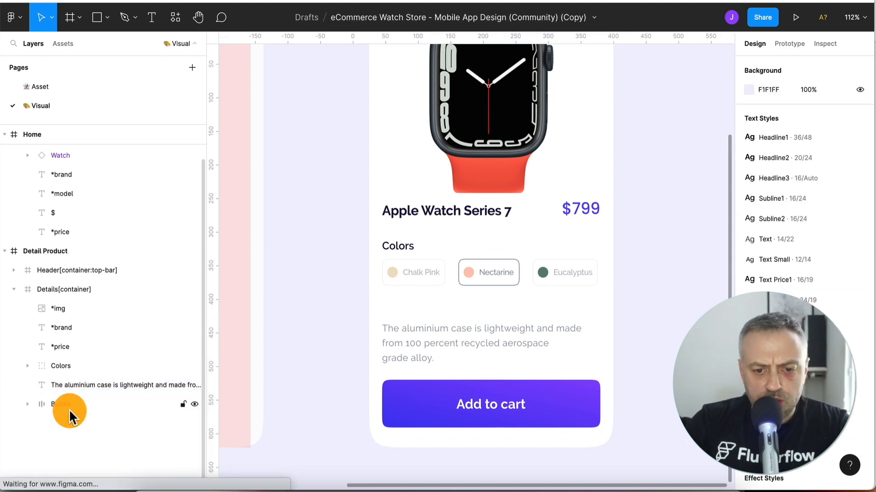
# Move the description text up to Y 552 and rename its layer as *description.
pyautogui.click(426, 333)
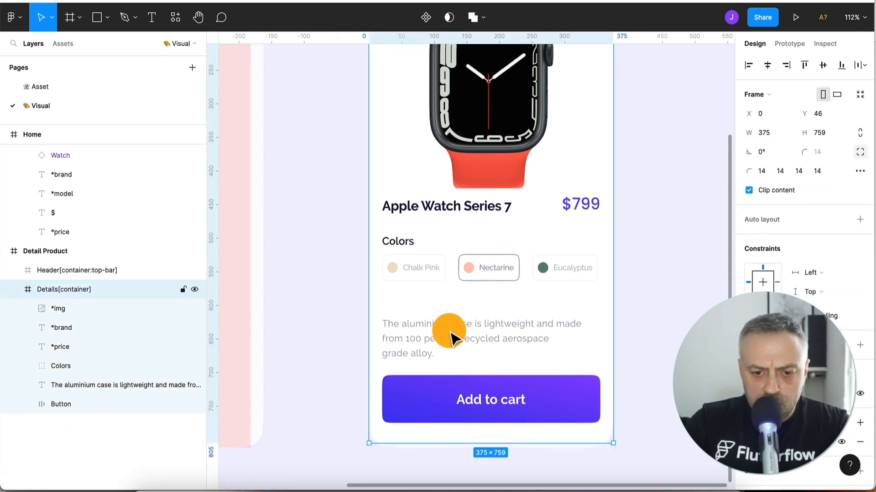
pyautogui.click(454, 335)
pyautogui.moveTo(453, 335); pyautogui.dragTo(457, 322)
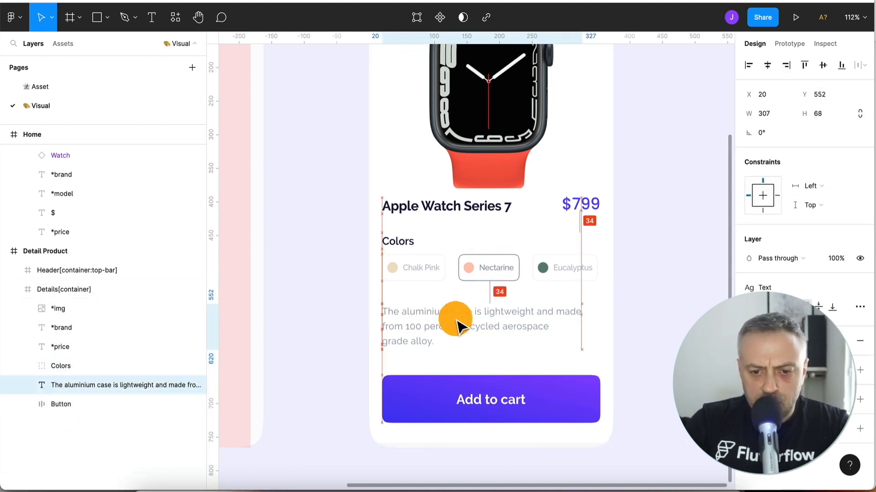
pyautogui.doubleClick(80, 385)
pyautogui.write('*description')
pyautogui.press('Return')
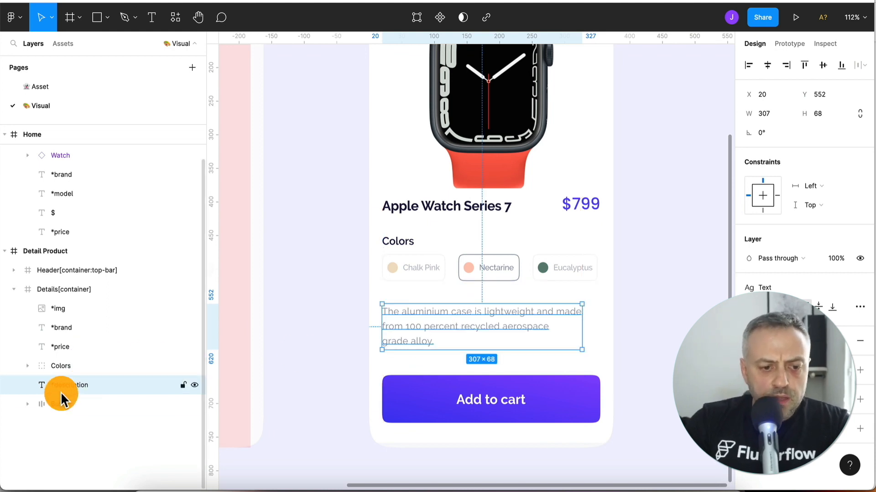
pyautogui.click(59, 404)
pyautogui.click(27, 404)
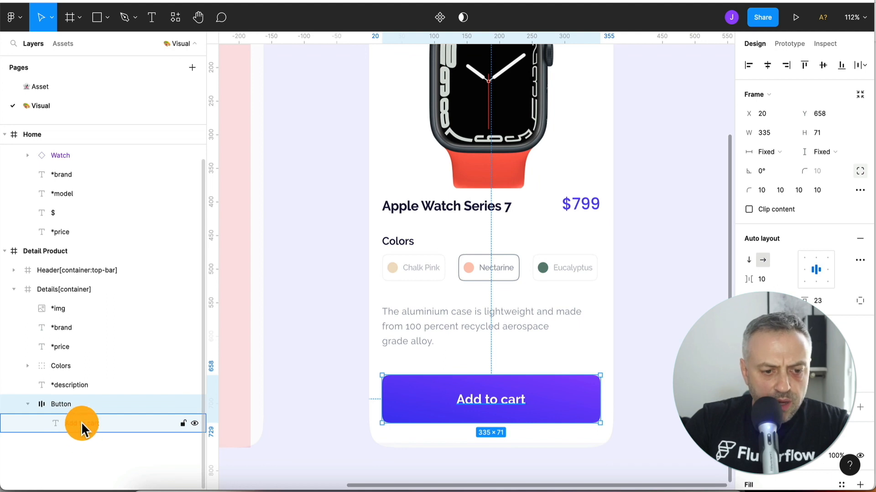
pyautogui.click(30, 402)
pyautogui.click(30, 402)
pyautogui.click(30, 402)
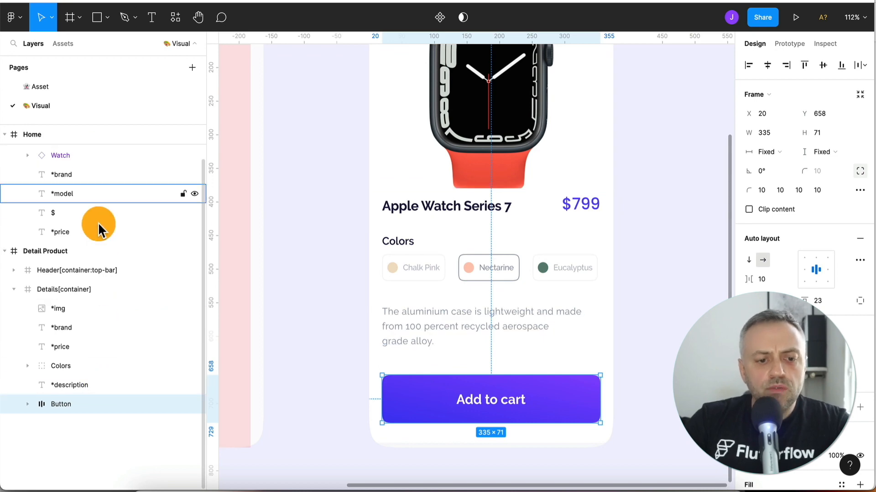
# Apply the mobile column layout grid used on the Home frame to the Detail Product frame.
pyautogui.hotkey('shift', '1')
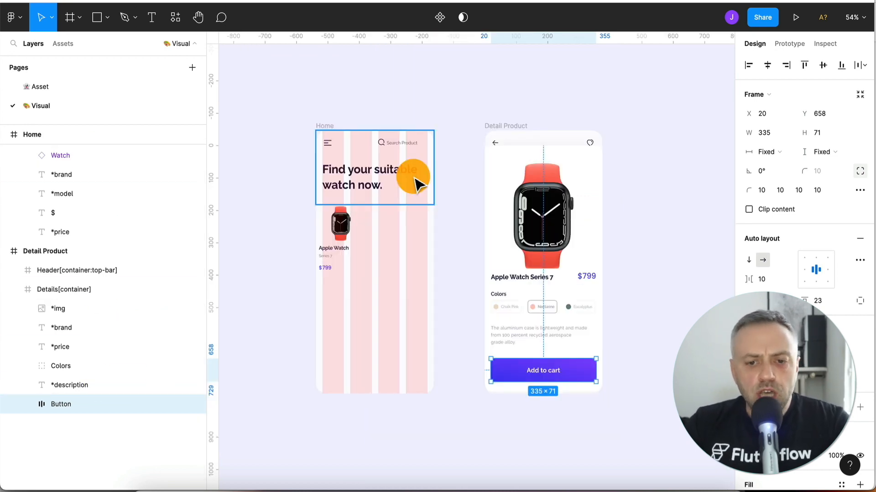
pyautogui.click(327, 127)
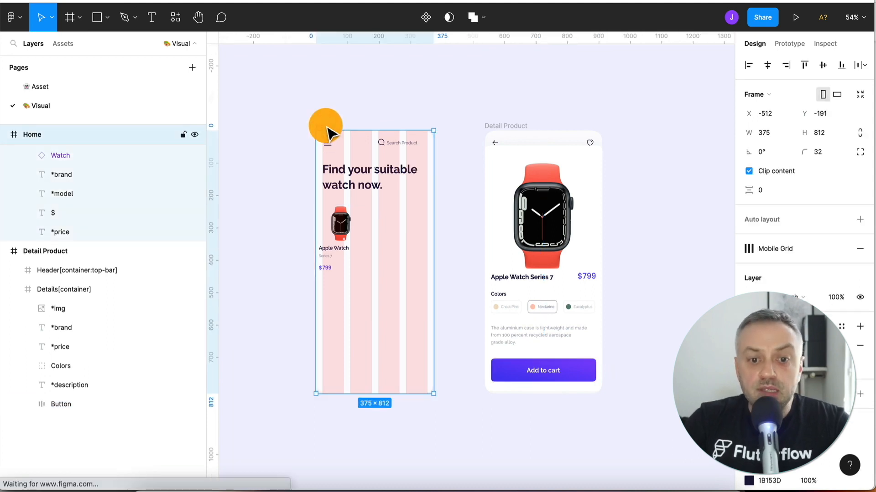
pyautogui.click(498, 128)
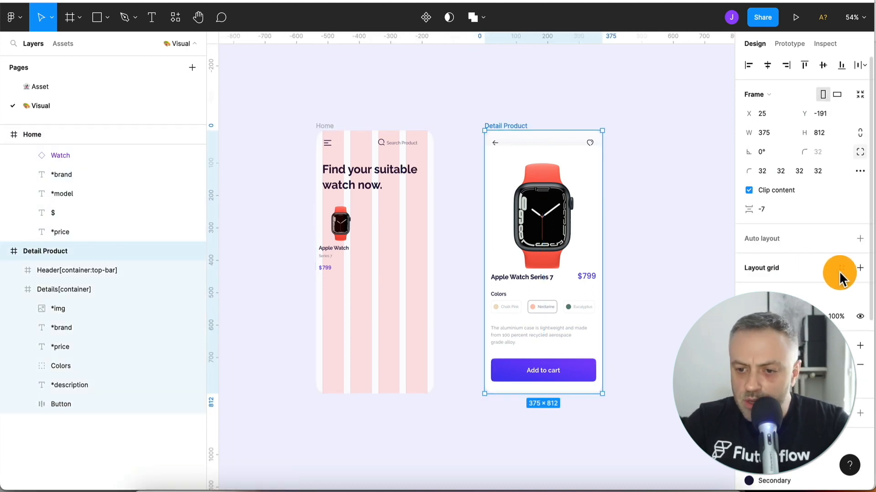
pyautogui.click(793, 343)
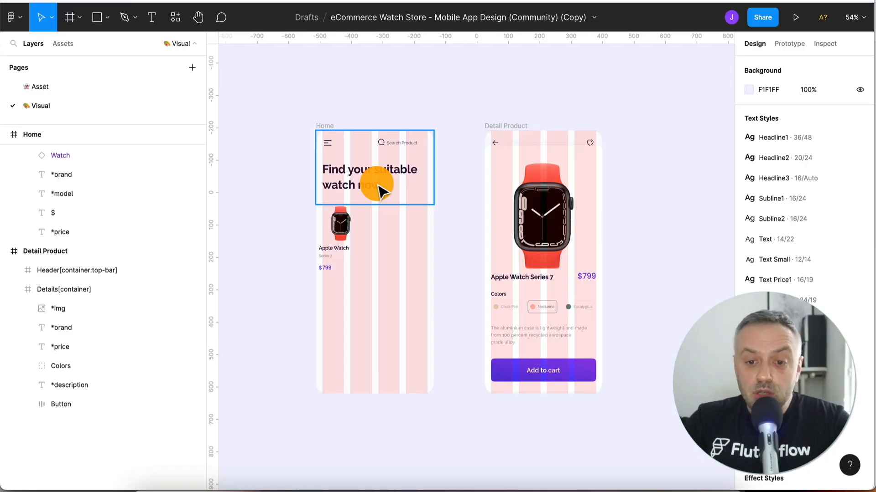
pyautogui.click(342, 107)
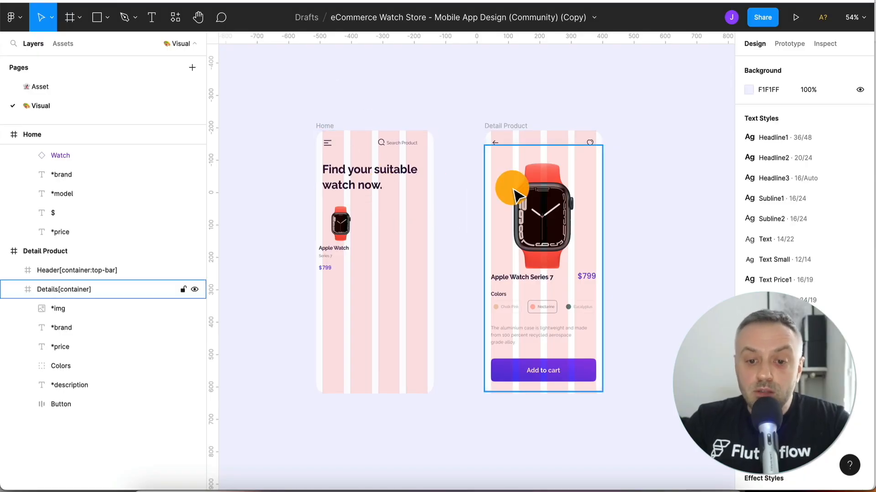
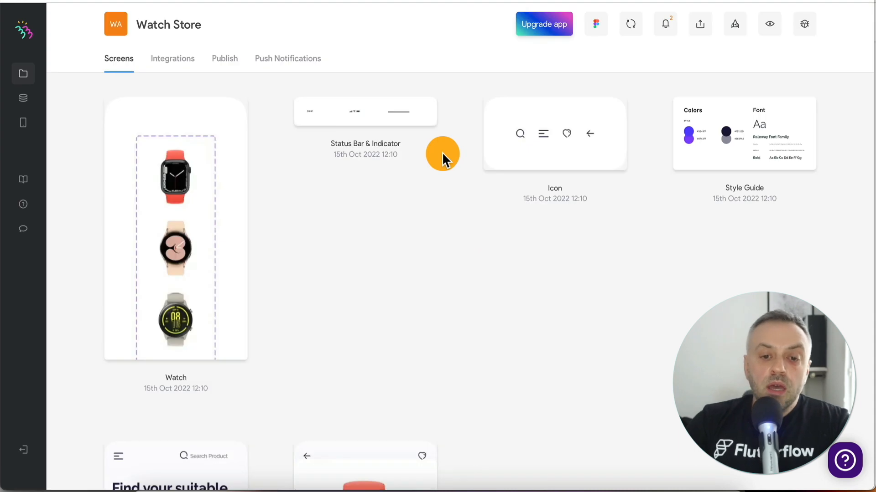
# Review the imported Watch Store screens in Bravo Studio, including the asset frames, Home and Detail Product.
pyautogui.scroll(-3, 438, 253)
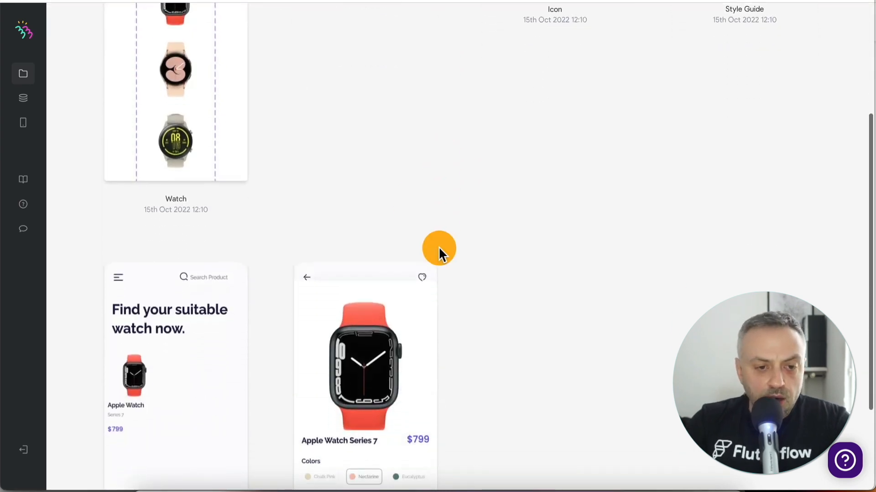
pyautogui.scroll(5, 439, 246)
pyautogui.scroll(-5, 391, 328)
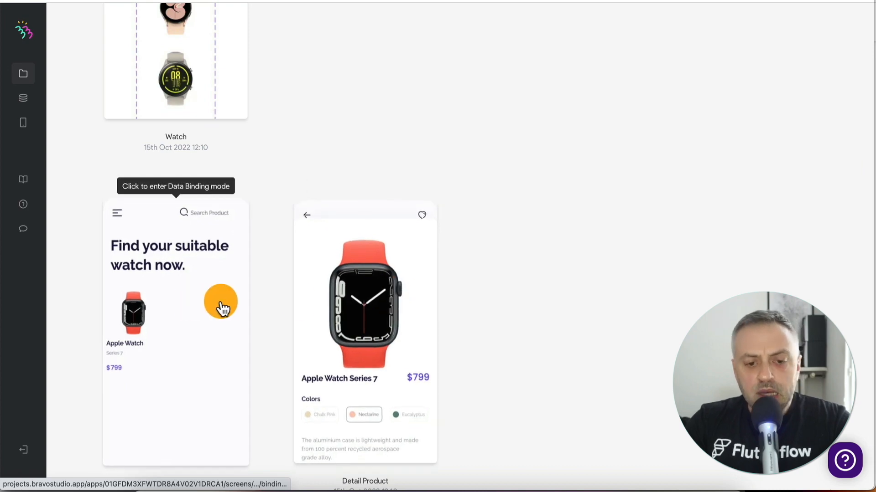
pyautogui.scroll(5, 407, 290)
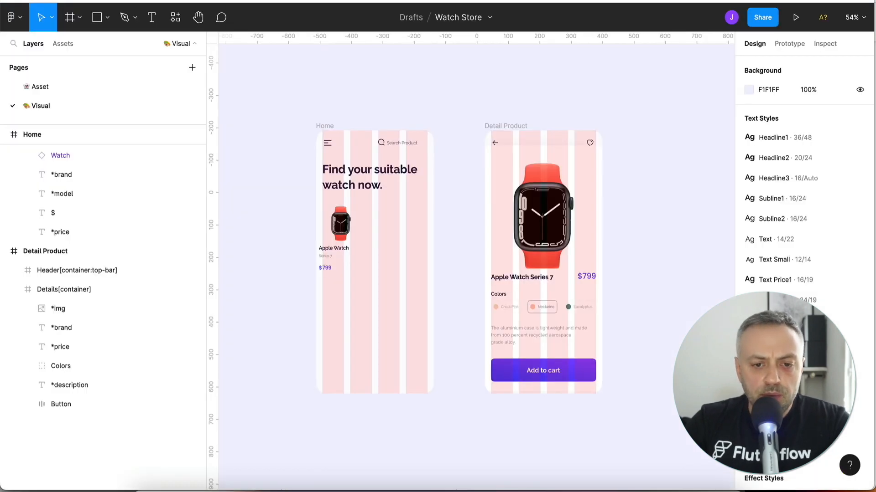
# Switch to the Watch Store file in Figma and open the Asset page.
pyautogui.click(361, 160)
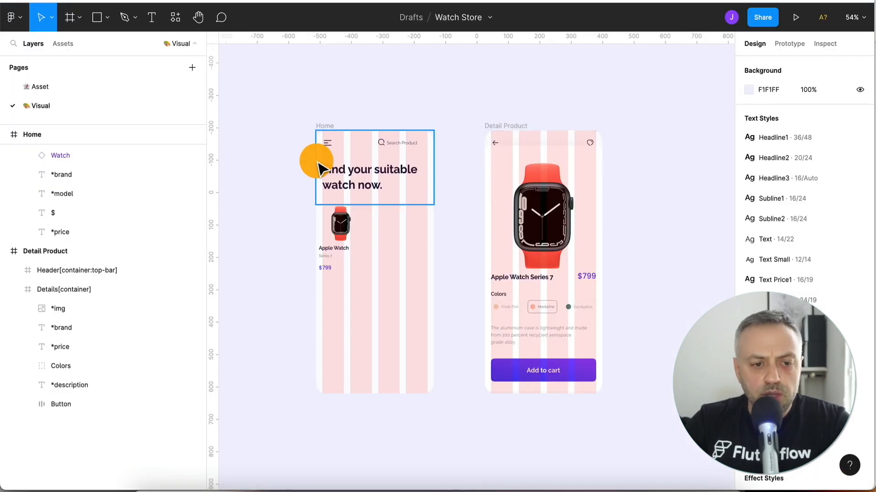
pyautogui.click(28, 112)
pyautogui.click(40, 85)
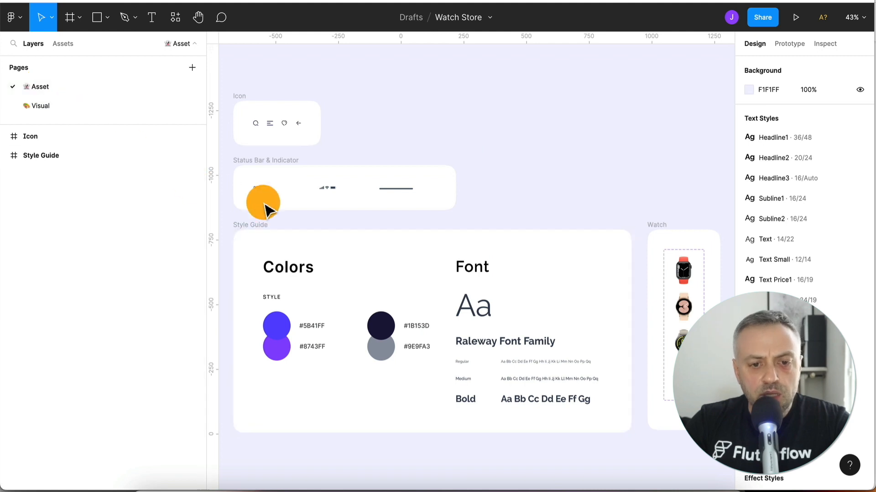
# Rename the Watch frame on the Asset page as "Watch [skip]".
pyautogui.click(43, 155)
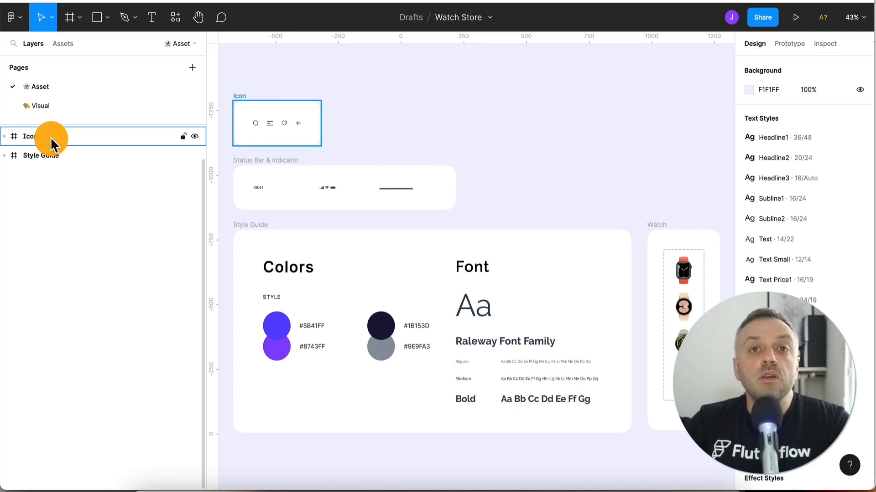
pyautogui.scroll(2, 31, 149)
pyautogui.click(61, 143)
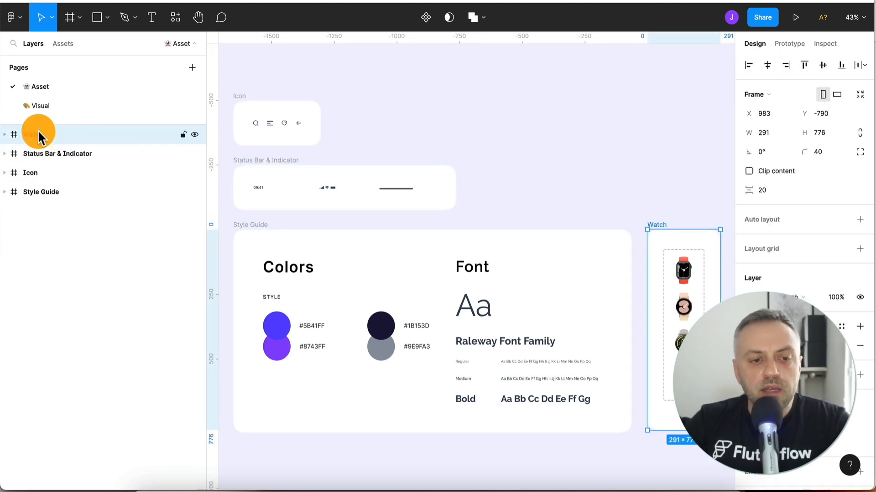
pyautogui.doubleClick(38, 134)
pyautogui.click(58, 134)
pyautogui.write('[skip')
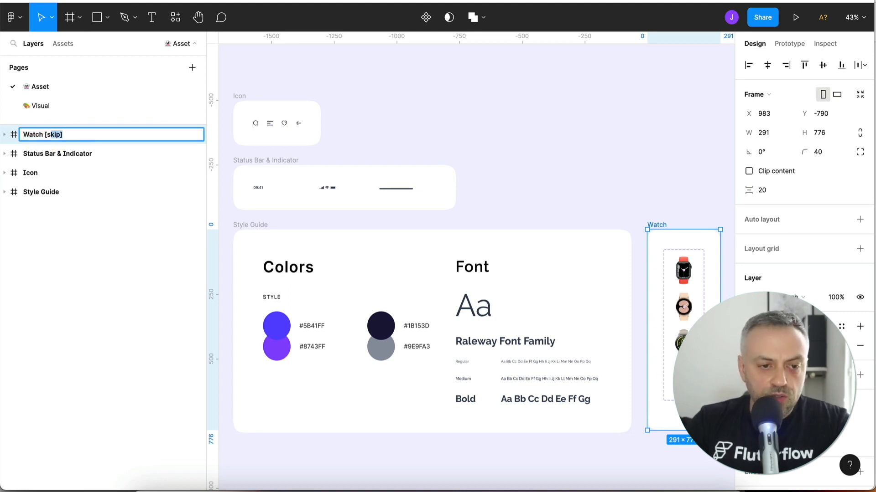
pyautogui.press('Return')
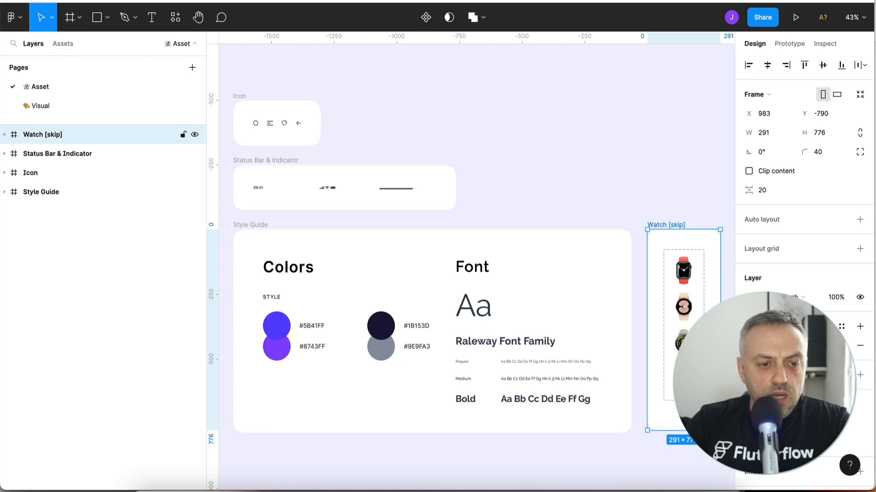
# Rename the Status Bar & Indicator frame as "Status Bar & Indicator [skip]".
pyautogui.doubleClick(59, 151)
pyautogui.press('Right')
pyautogui.write('[skip]')
pyautogui.press('Return')
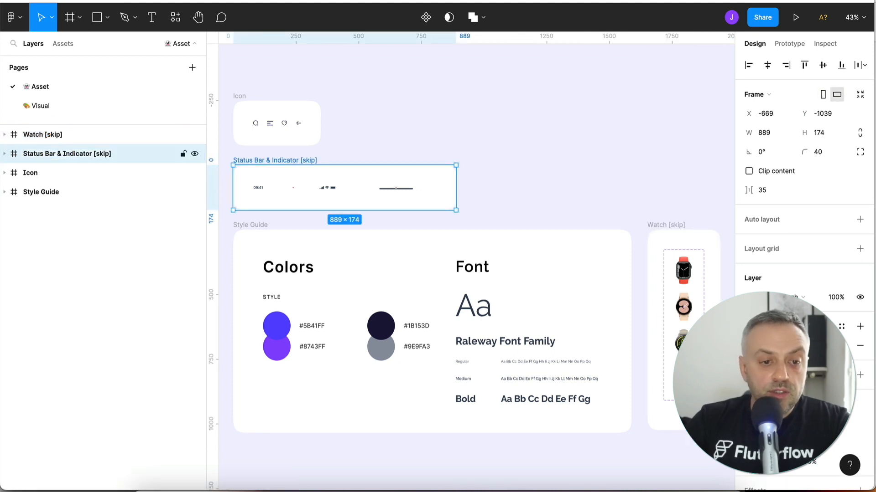
# Rename the Icon and Style Guide frames as "Icon [skip]" and "Style Guide [skip]".
pyautogui.doubleClick(41, 173)
pyautogui.press('Right')
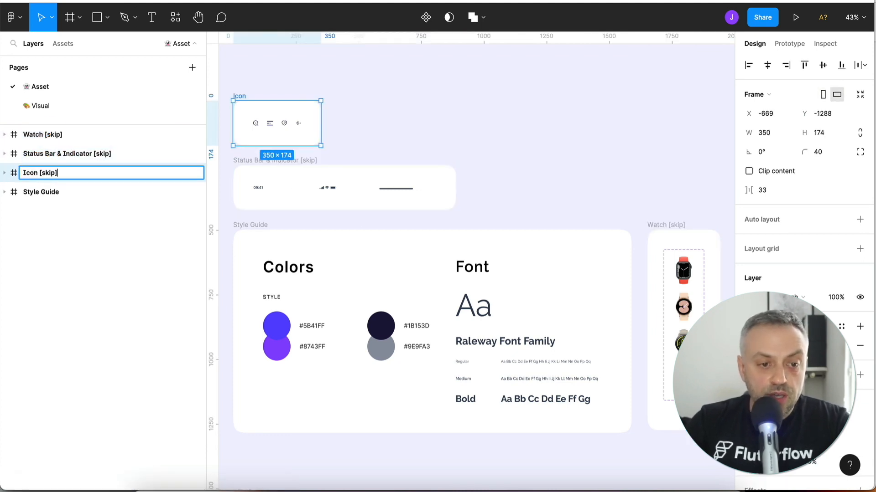
pyautogui.press('Return')
pyautogui.doubleClick(40, 191)
pyautogui.press('Right')
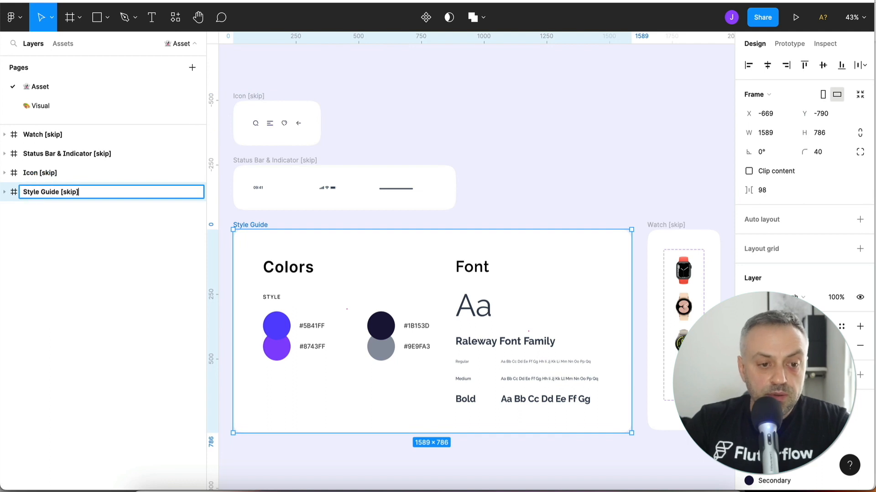
pyautogui.write('[skip]')
pyautogui.press('Return')
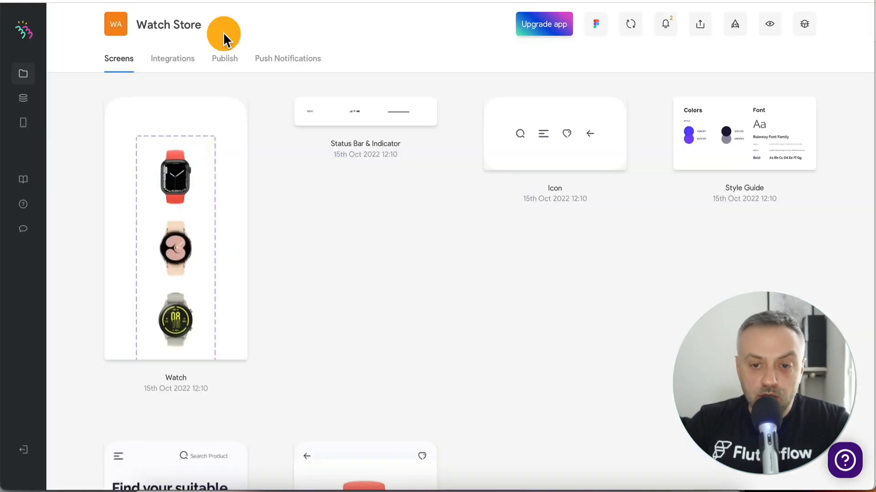
# Switch to Bravo Studio, sync the Watch Store design again, and inspect the Home screen's Header and Data elements for data binding.
pyautogui.click(633, 26)
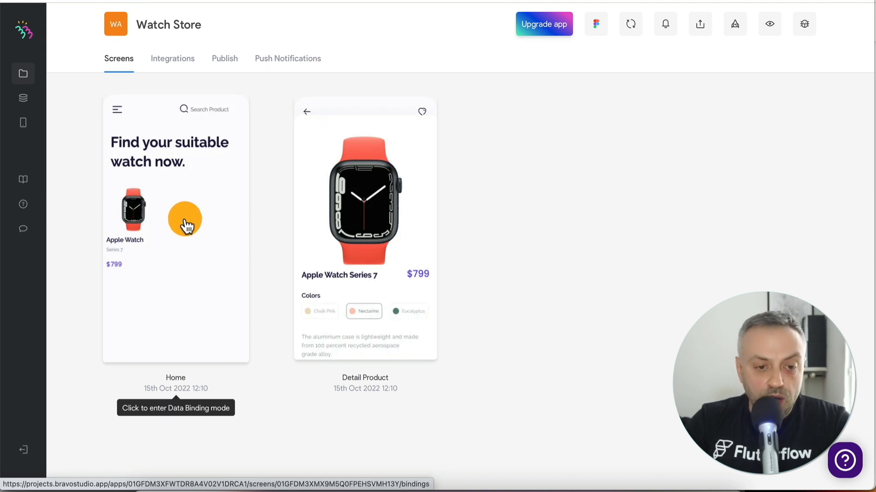
pyautogui.click(182, 227)
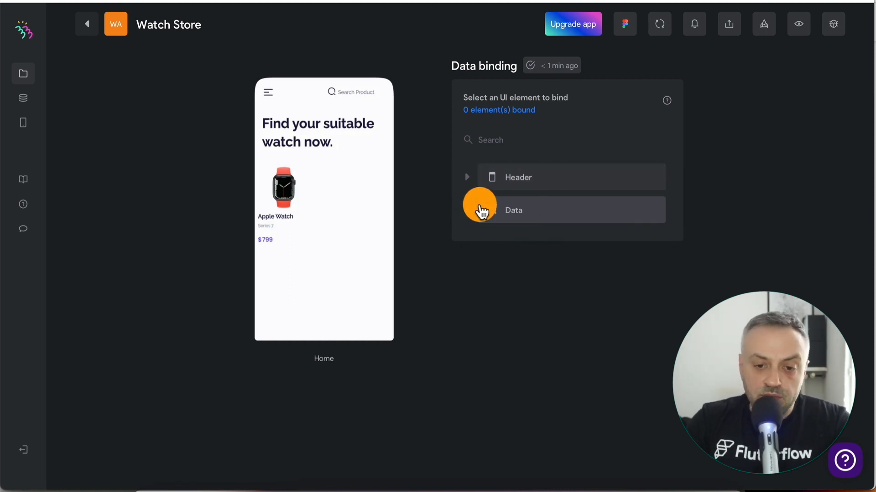
pyautogui.click(467, 178)
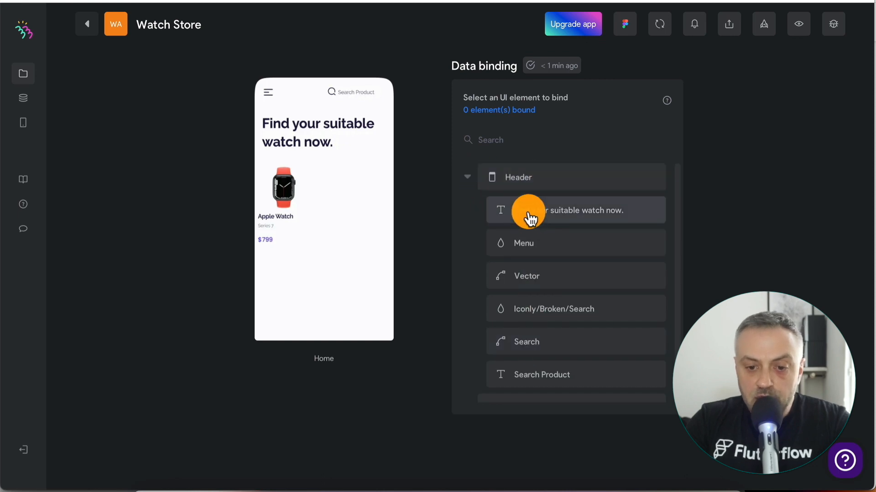
pyautogui.click(468, 179)
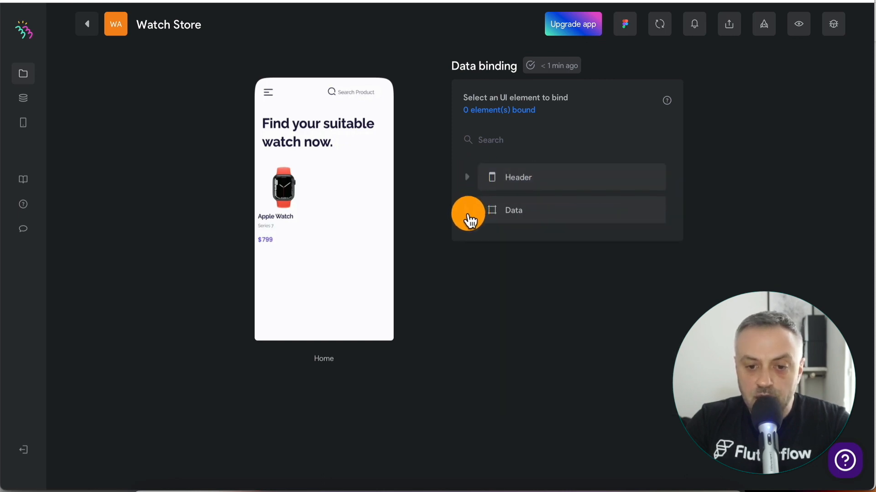
pyautogui.click(468, 211)
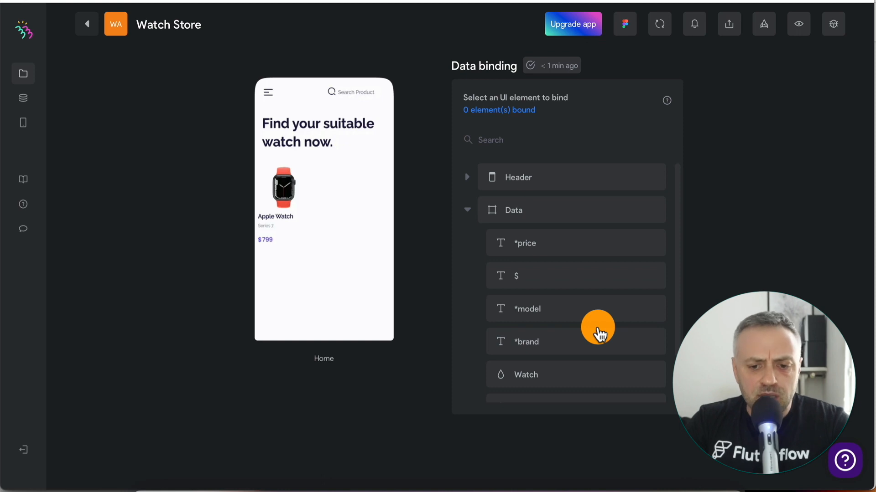
pyautogui.click(466, 210)
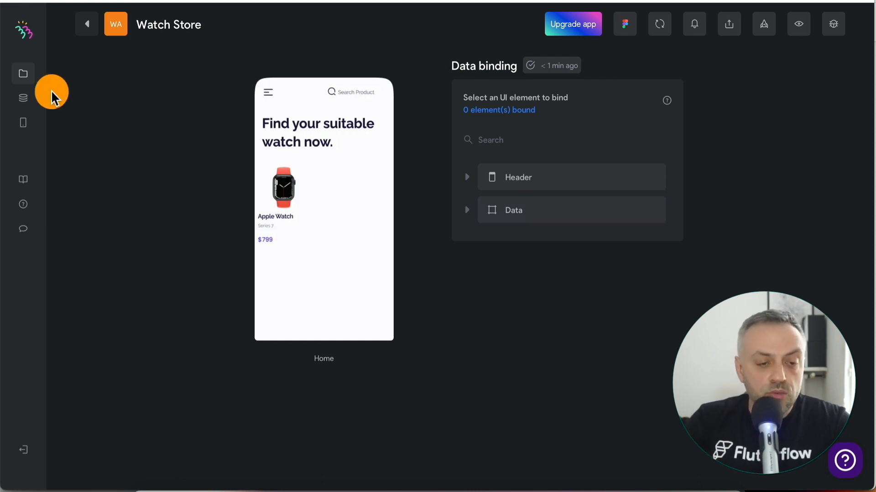
# Start a new API collection using the Airtable Wizard.
pyautogui.click(22, 101)
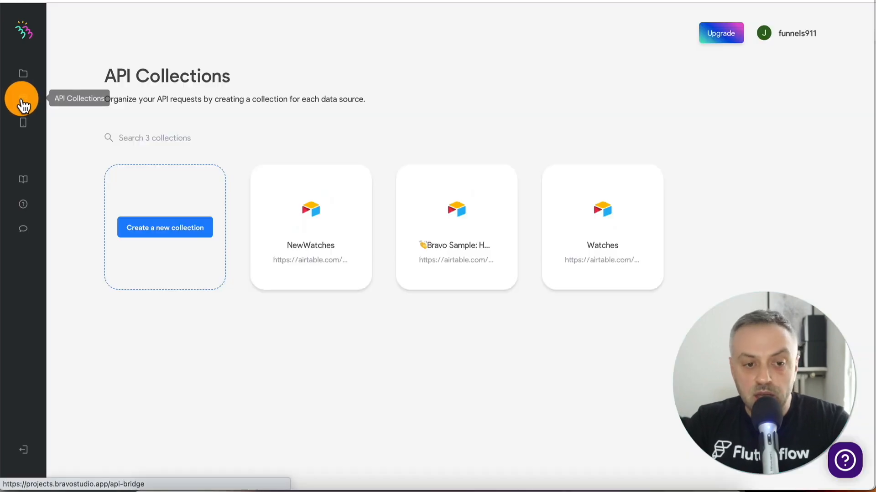
pyautogui.click(175, 236)
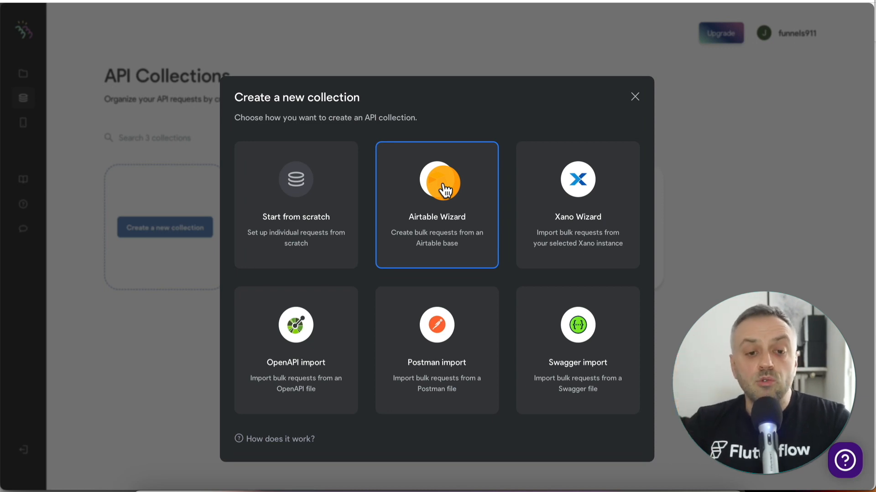
pyautogui.click(450, 228)
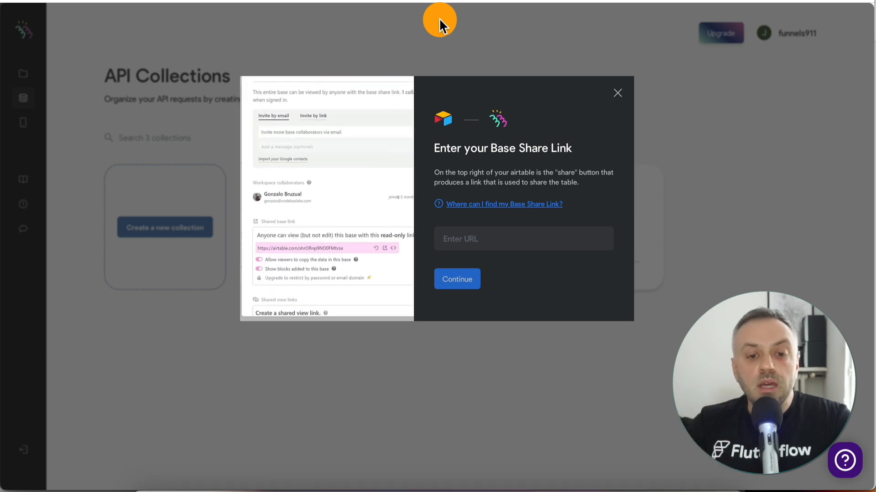
# Copy the Watches base's public read-only link from Airtable and submit it as the Base Share Link in Bravo Studio's wizard.
pyautogui.click(256, 2)
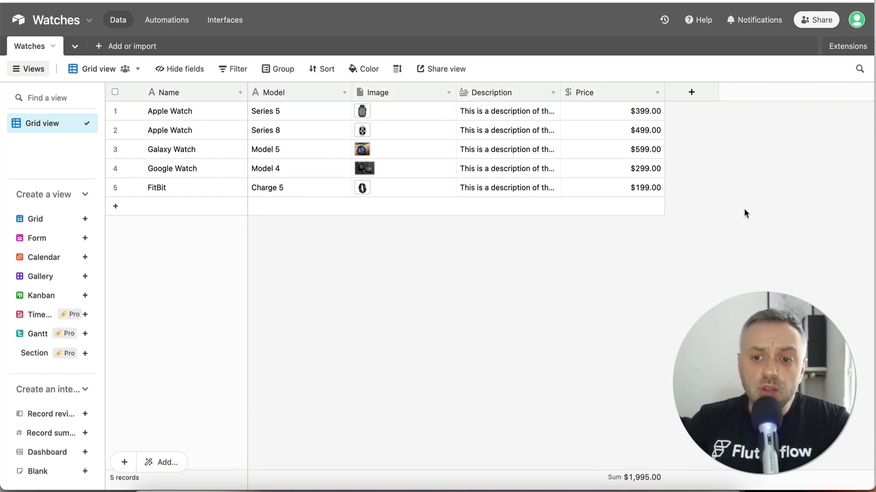
pyautogui.click(823, 30)
pyautogui.click(460, 180)
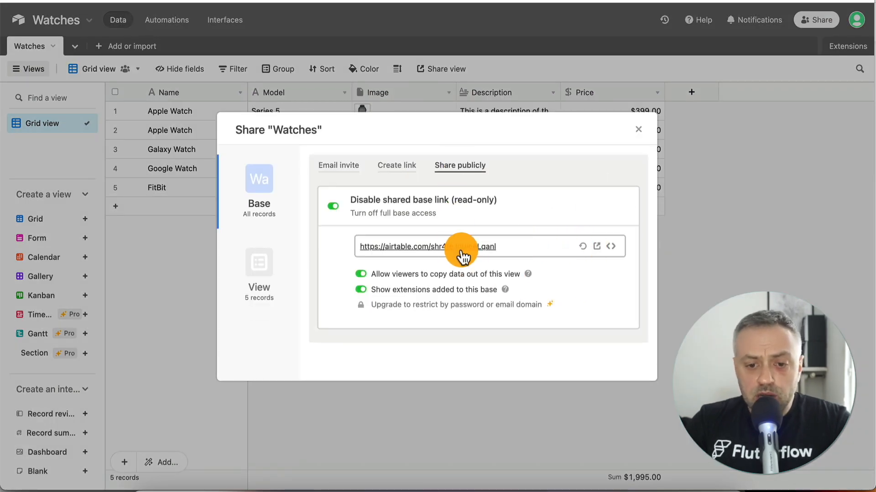
pyautogui.click(485, 250)
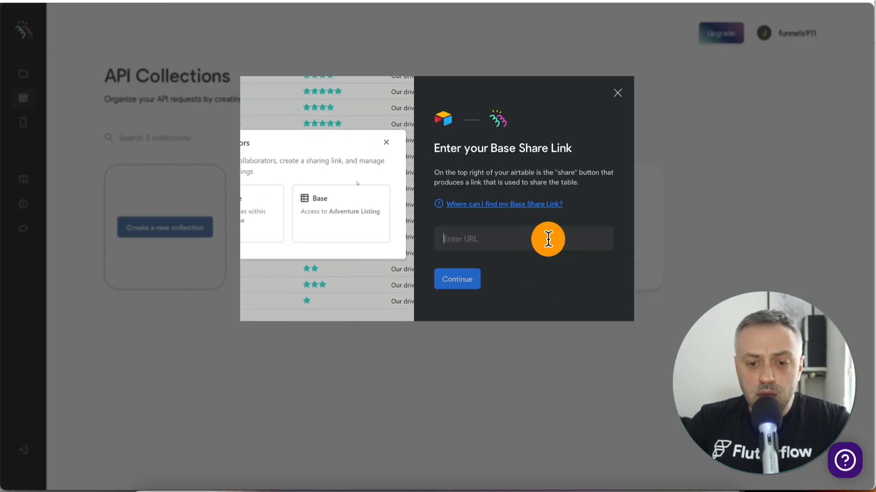
pyautogui.hotkey('ctrl', 'v')
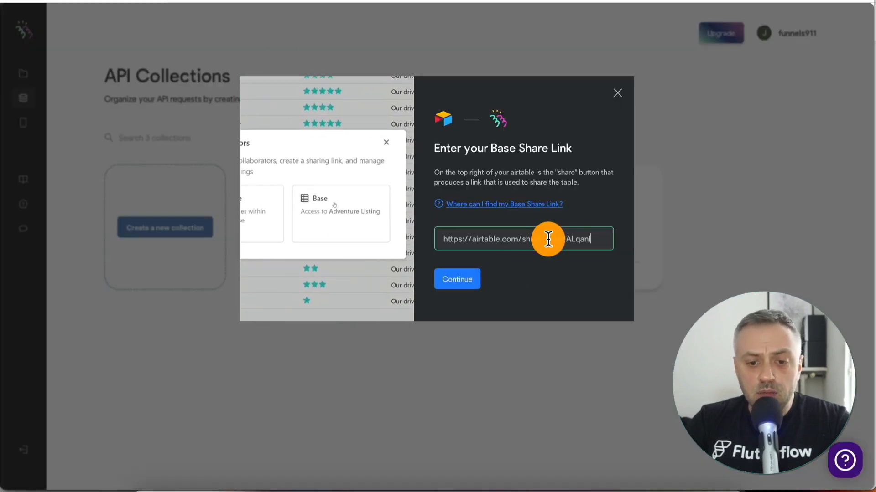
pyautogui.click(461, 279)
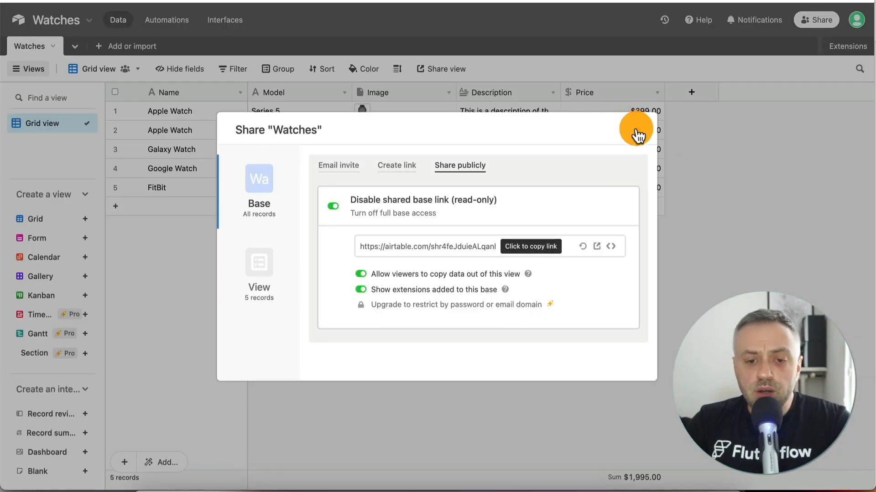
# Switch to Airtable, close the share dialog, and select the personal API key in the account overview for copying.
pyautogui.click(737, 138)
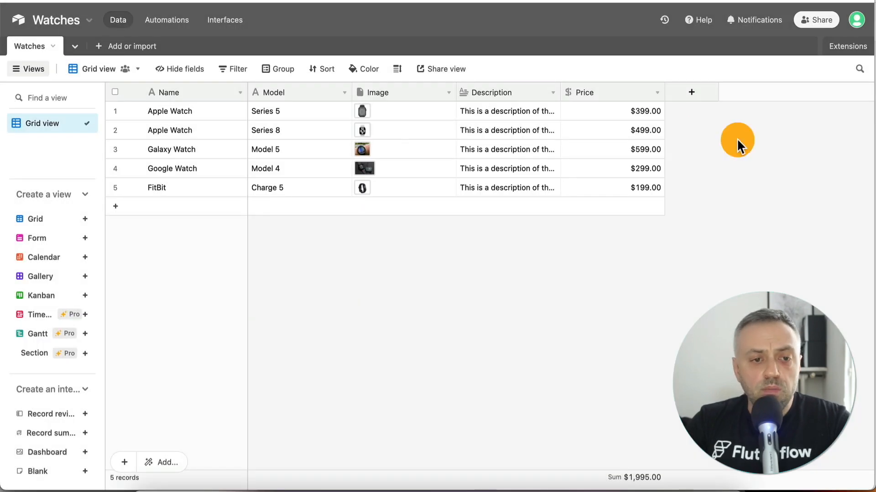
pyautogui.click(858, 26)
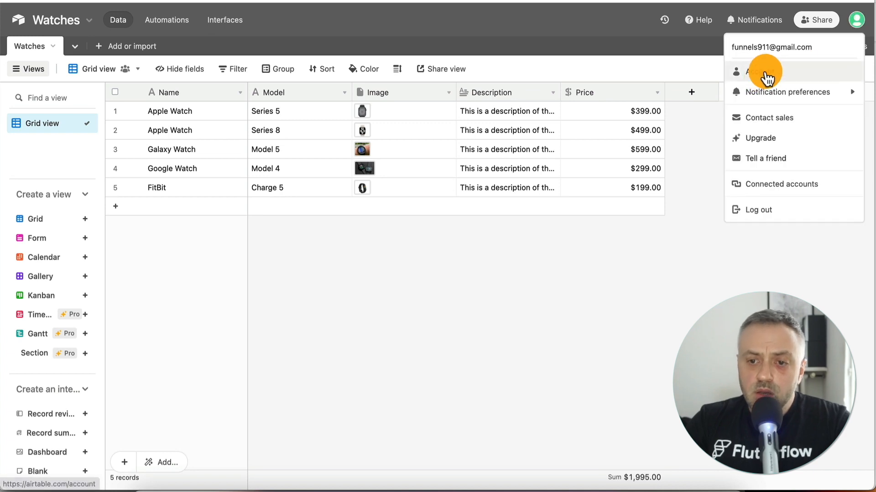
pyautogui.click(775, 81)
pyautogui.click(360, 413)
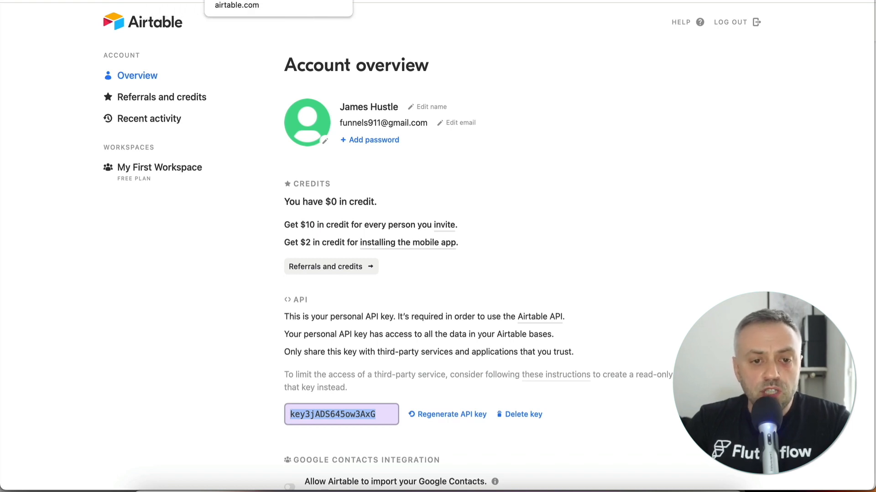
# Return to Bravo Studio, paste the Airtable API key, and complete the import to open the Watches collection.
pyautogui.click(200, 1)
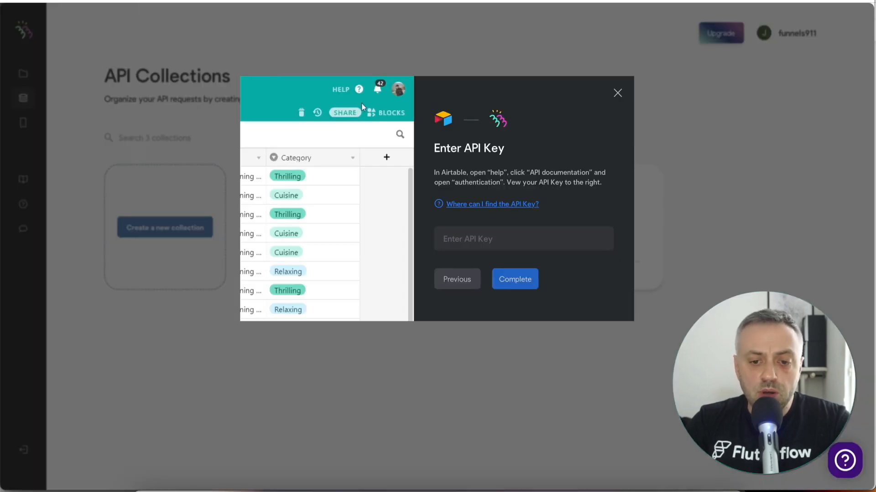
pyautogui.click(489, 235)
pyautogui.hotkey('ctrl', 'v')
pyautogui.click(521, 276)
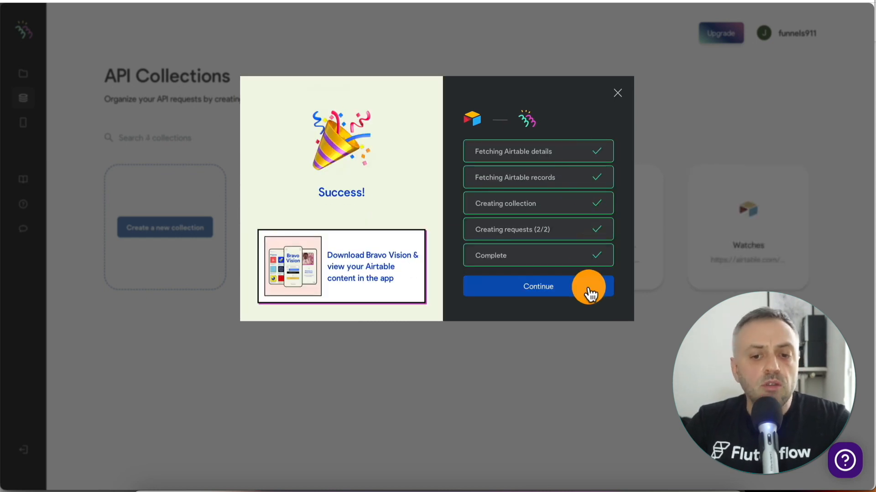
pyautogui.click(554, 289)
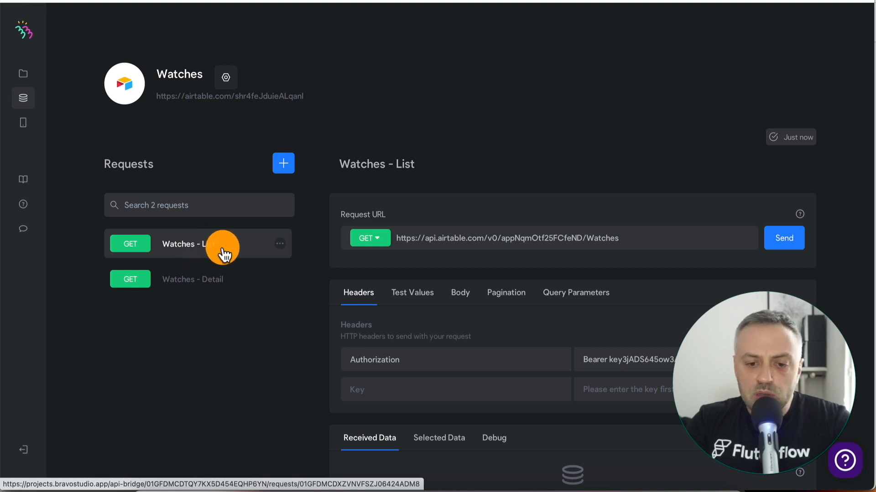
# Check the Watches - List request's headers and send the request.
pyautogui.scroll(-4, 542, 245)
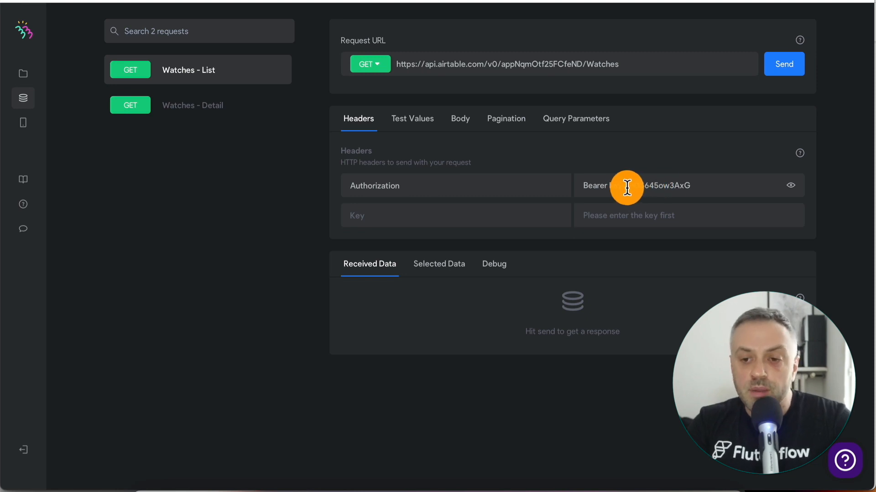
pyautogui.scroll(2, 684, 169)
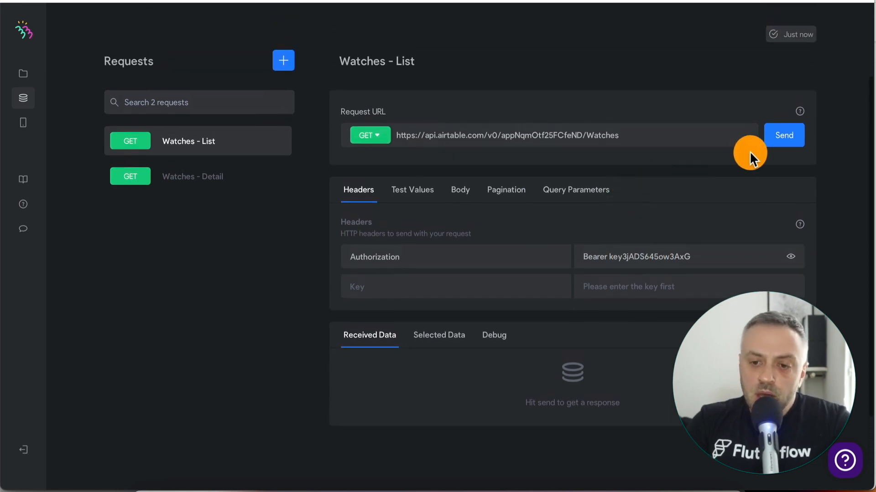
pyautogui.click(775, 150)
# Examine the received data of the Watches - List request, including the record choices and the image, model and price fields.
pyautogui.scroll(-5, 291, 325)
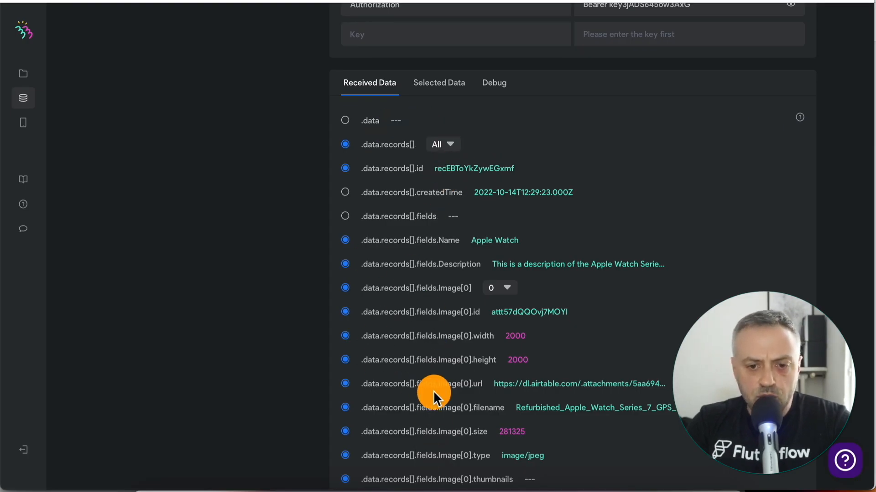
pyautogui.click(449, 144)
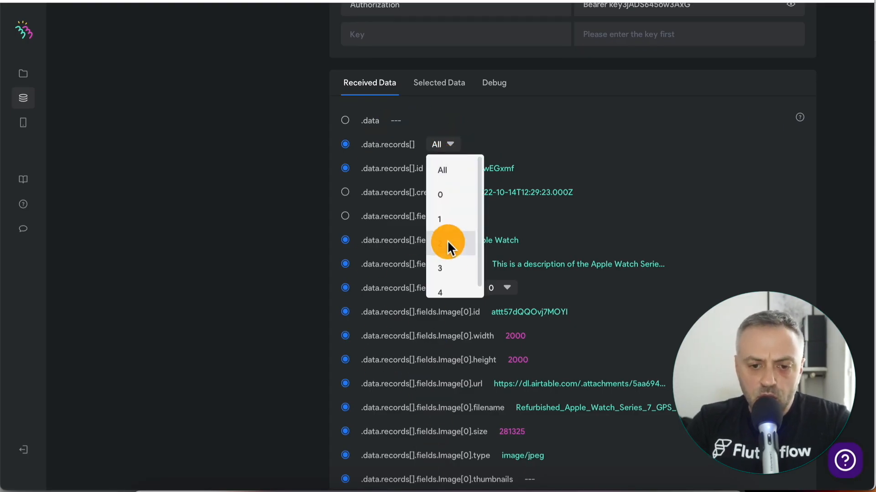
pyautogui.scroll(-1, 447, 241)
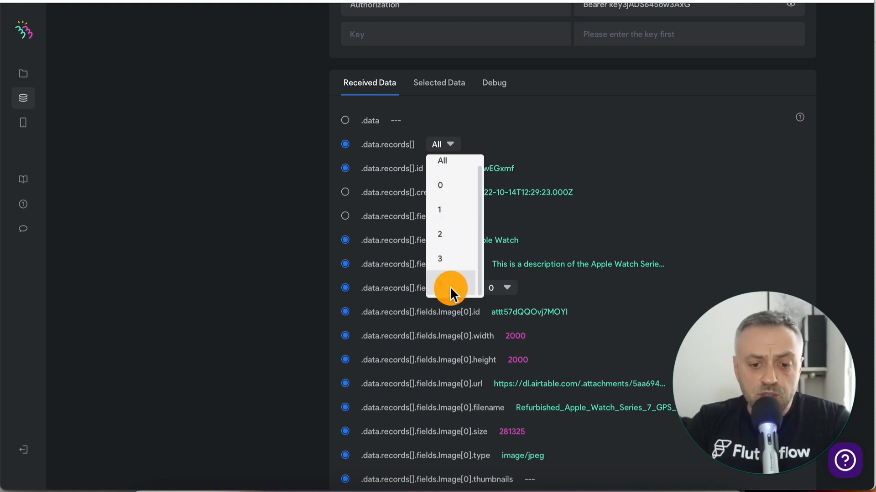
pyautogui.click(280, 196)
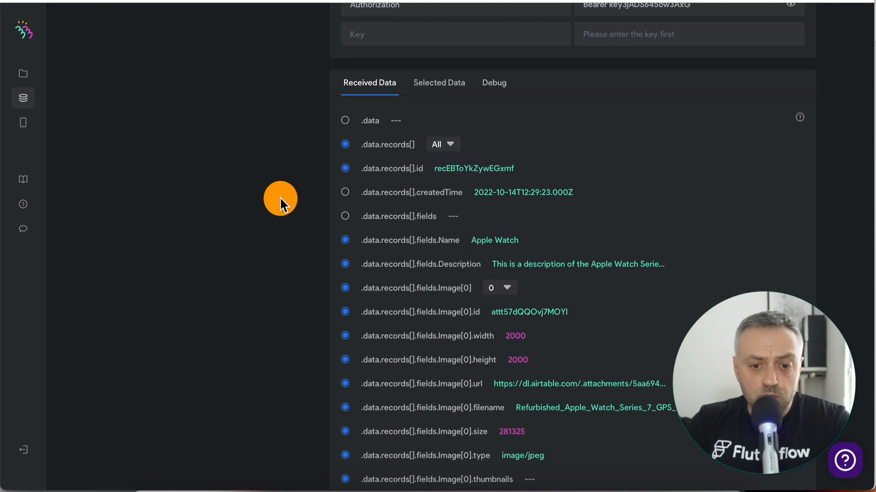
pyautogui.scroll(-9, 430, 196)
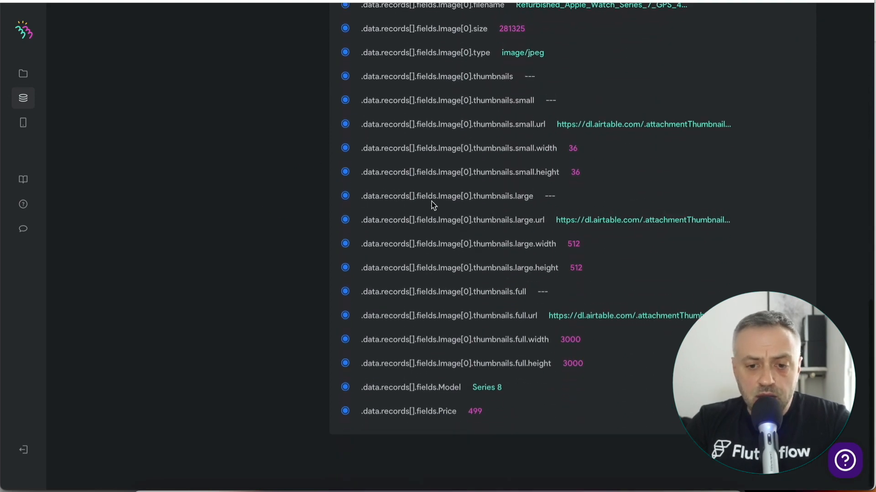
# Review the received data of the Watches - List request and set the .data.records[].id variable name to id in its selected data.
pyautogui.scroll(9, 432, 202)
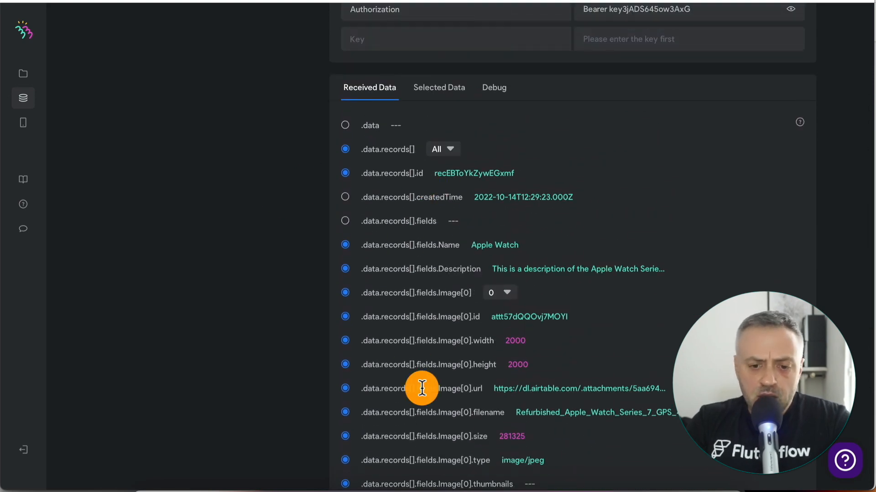
pyautogui.scroll(-9, 420, 386)
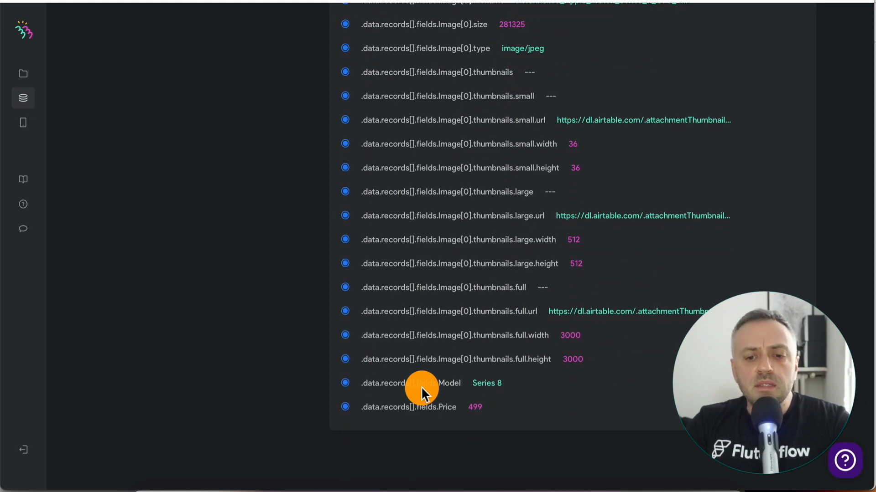
pyautogui.scroll(17, 420, 387)
pyautogui.scroll(-6, 453, 311)
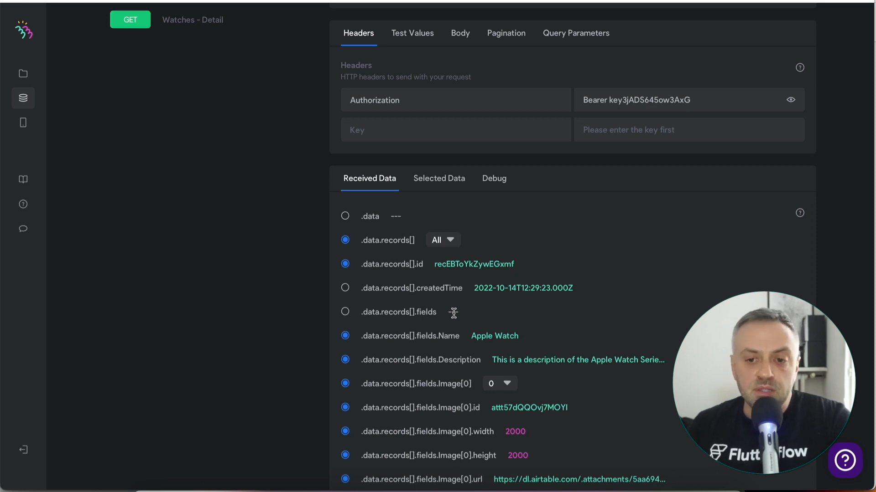
pyautogui.click(447, 186)
pyautogui.scroll(-3, 406, 241)
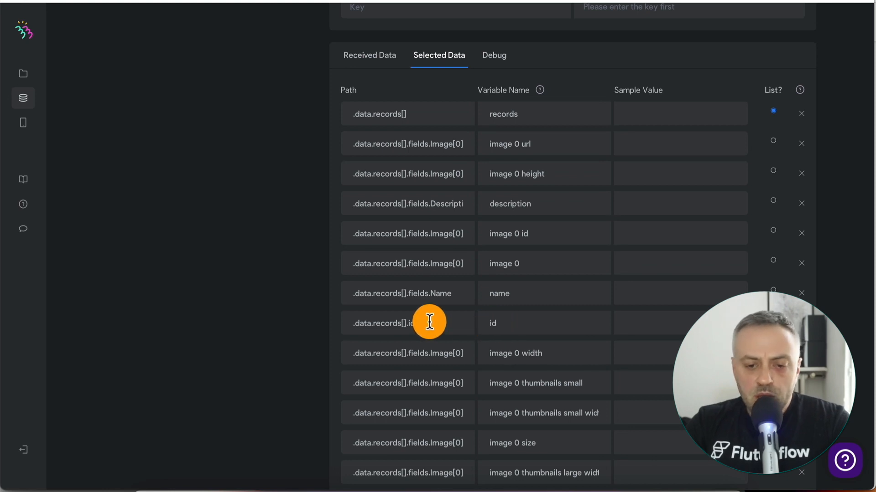
pyautogui.click(493, 326)
pyautogui.write('id')
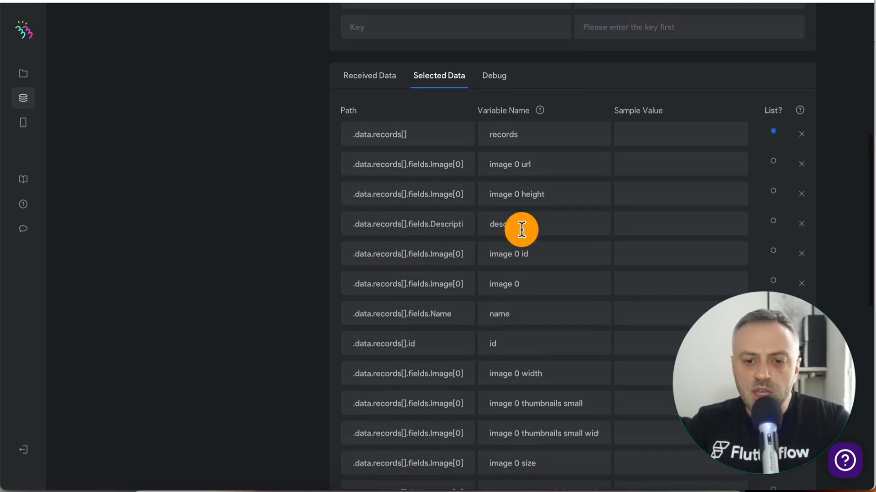
# Open the Watches - Detail request and send it.
pyautogui.scroll(8, 519, 229)
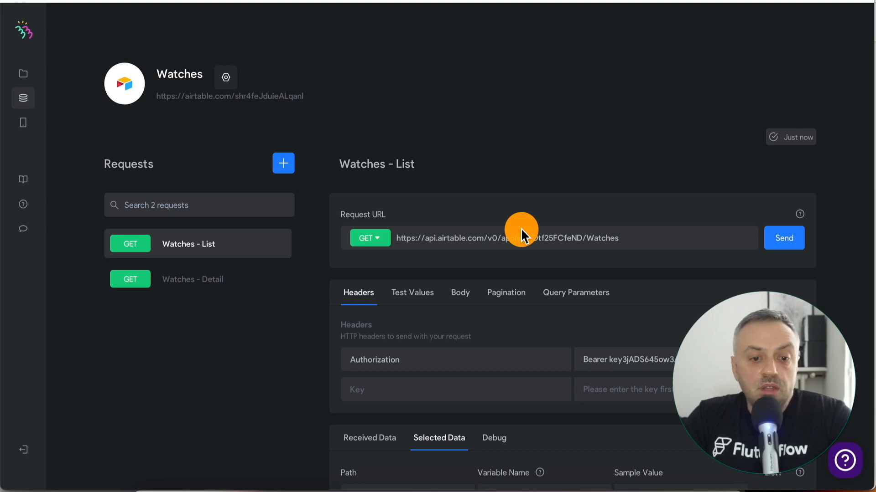
pyautogui.click(212, 280)
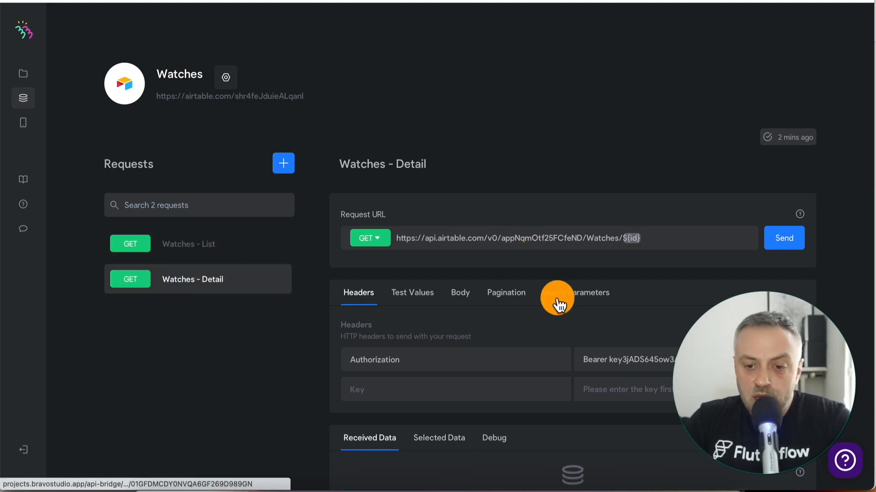
pyautogui.click(791, 240)
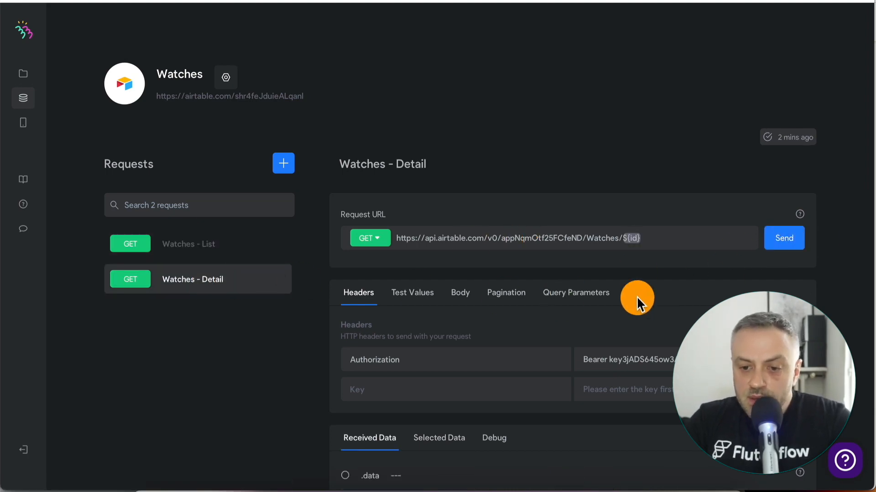
# Examine the Watches - Detail request's received data, its id test value, and the variable names in its selected data.
pyautogui.scroll(-6, 636, 296)
pyautogui.scroll(5, 475, 256)
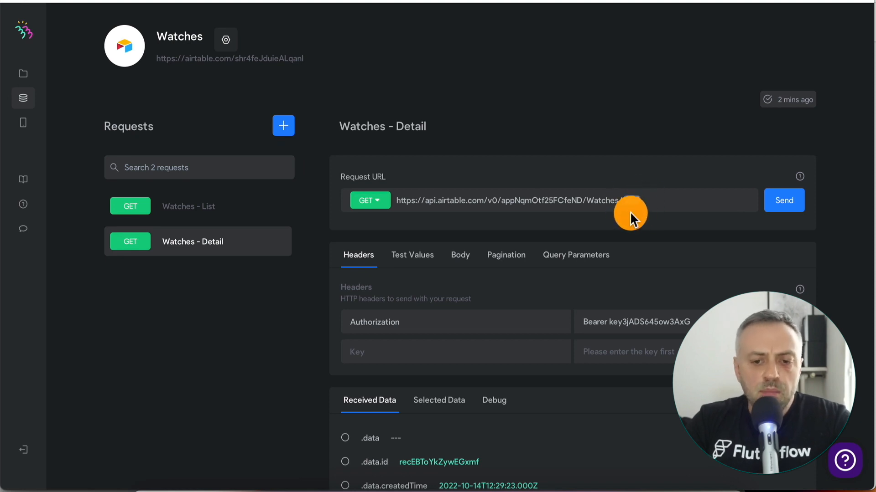
pyautogui.scroll(-2, 525, 203)
pyautogui.click(412, 146)
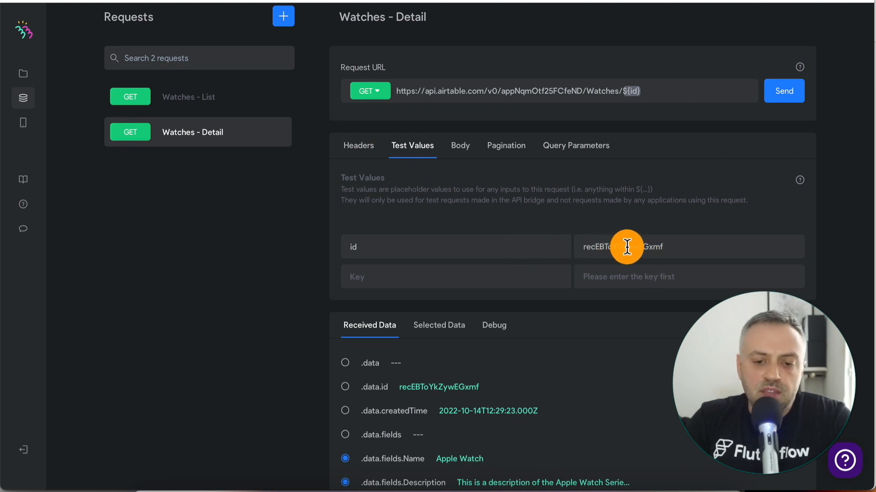
pyautogui.scroll(-4, 627, 246)
pyautogui.scroll(4, 627, 247)
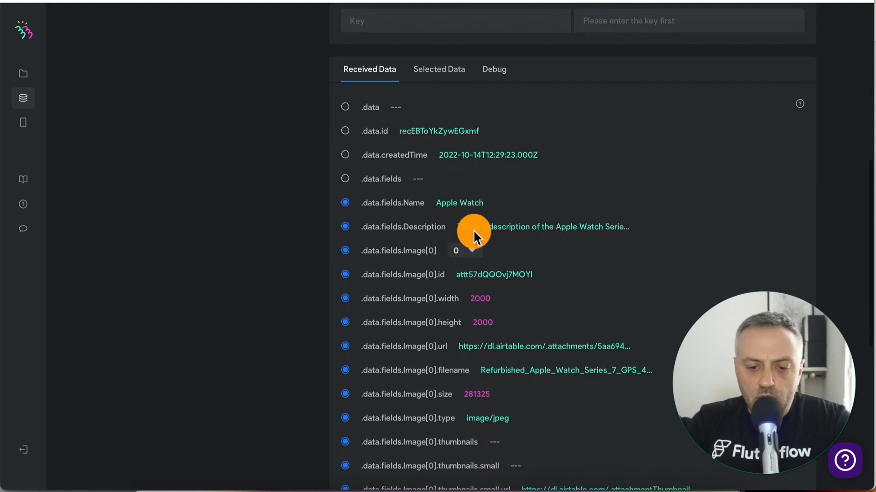
pyautogui.scroll(-5, 472, 229)
pyautogui.scroll(2, 472, 229)
pyautogui.click(441, 165)
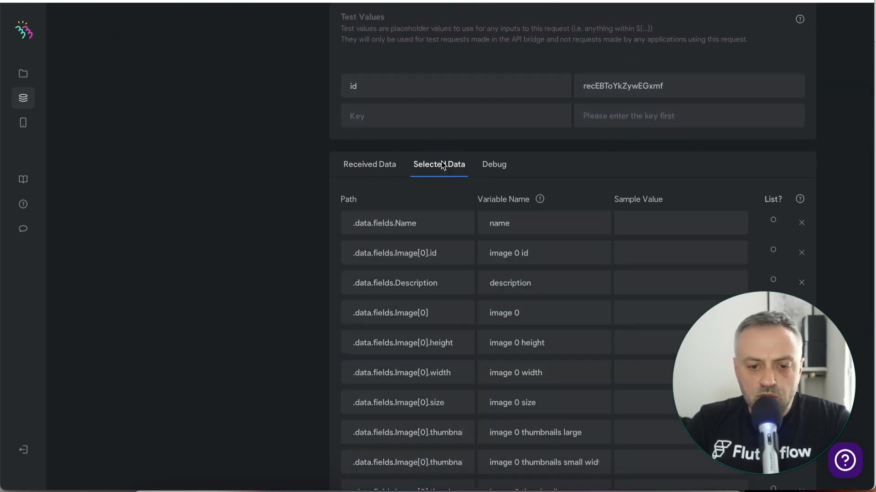
pyautogui.scroll(-1, 521, 146)
pyautogui.scroll(-10, 516, 265)
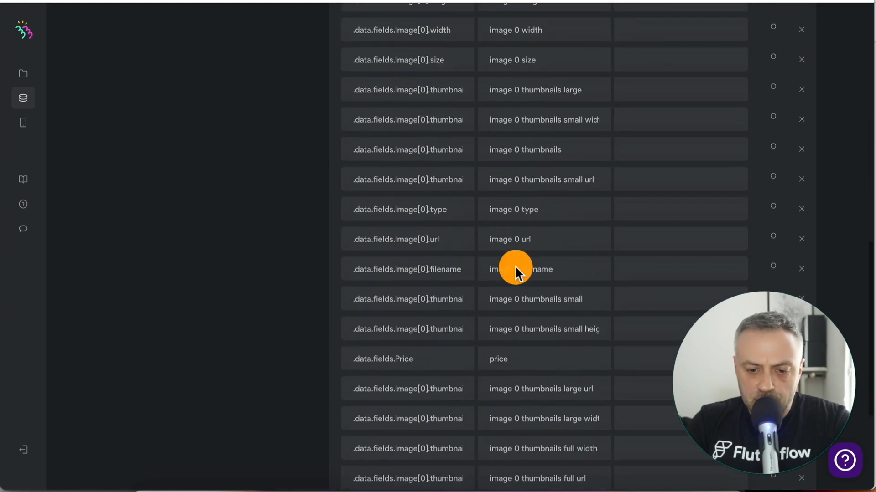
pyautogui.scroll(10, 521, 215)
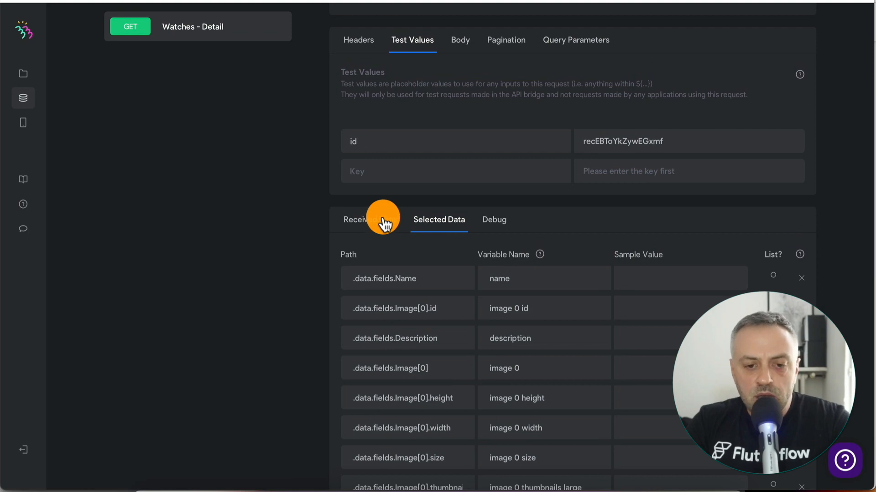
# Include .data.id from the received data of the Watches - Detail request and check its entry in the selected data.
pyautogui.click(384, 221)
pyautogui.scroll(-5, 381, 221)
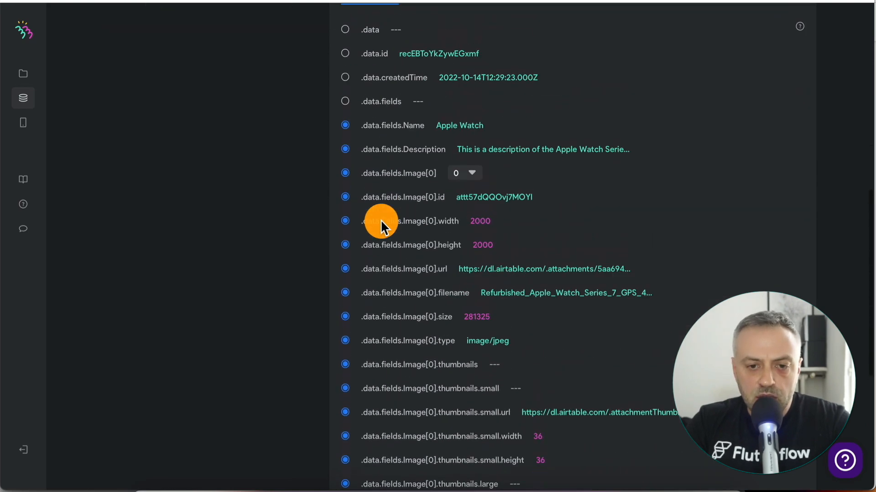
pyautogui.scroll(3, 368, 159)
pyautogui.click(437, 135)
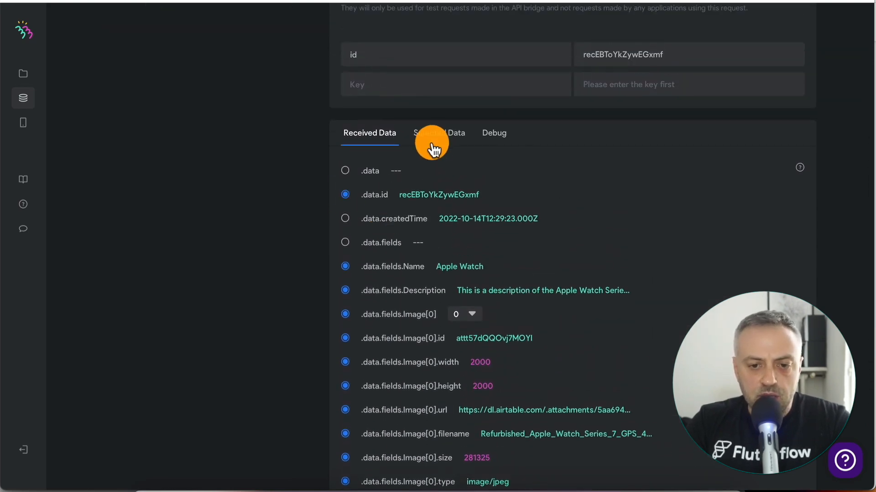
pyautogui.scroll(-10, 503, 239)
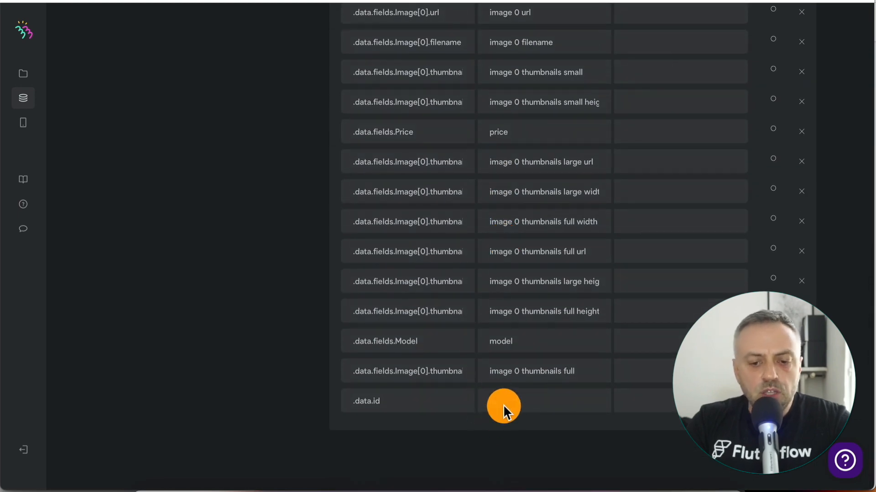
pyautogui.scroll(15, 570, 356)
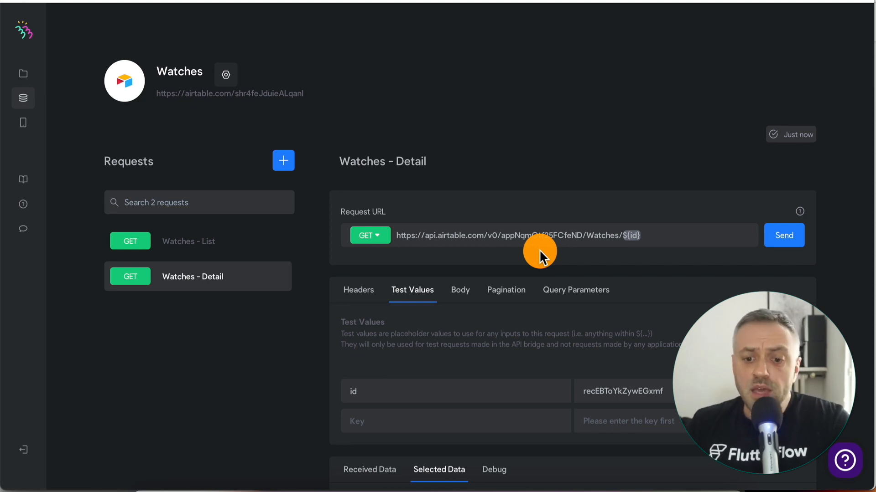
# Open the Watch Store app and enter data binding mode for its Home screen.
pyautogui.click(27, 78)
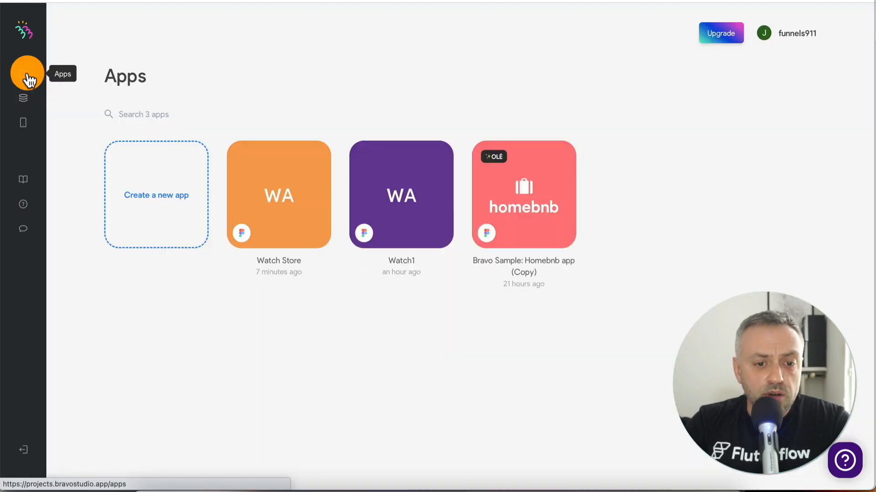
pyautogui.click(278, 201)
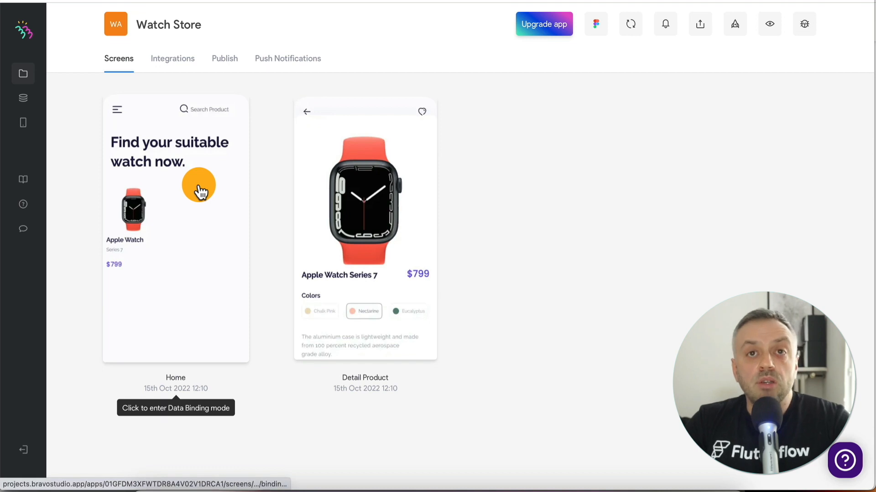
pyautogui.click(179, 197)
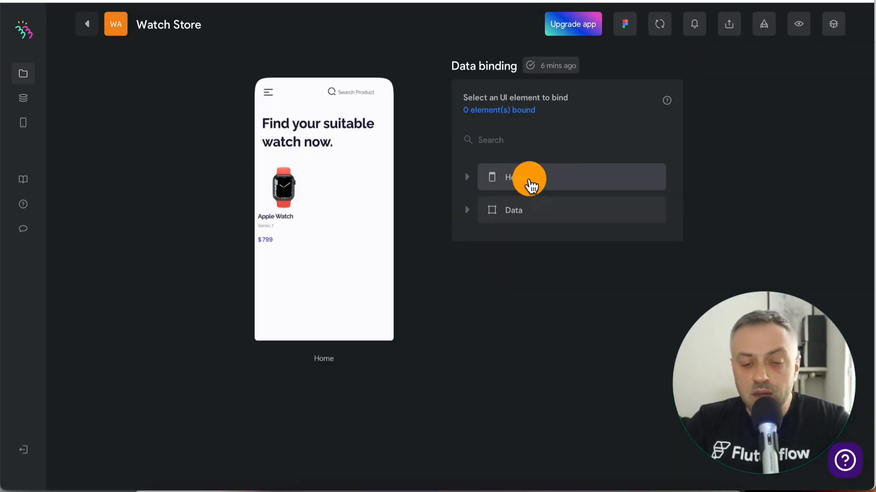
# Bind the Data container as a list item to records from the Watches collection's Watches - List request.
pyautogui.click(528, 217)
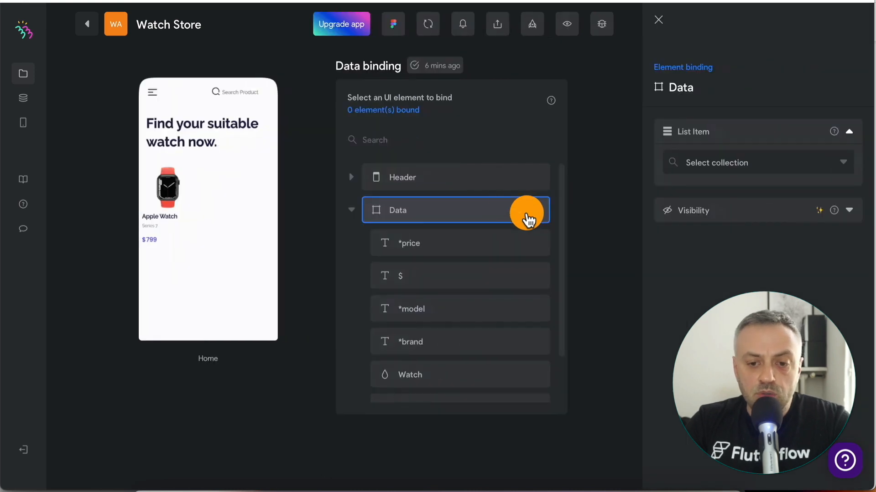
pyautogui.click(699, 164)
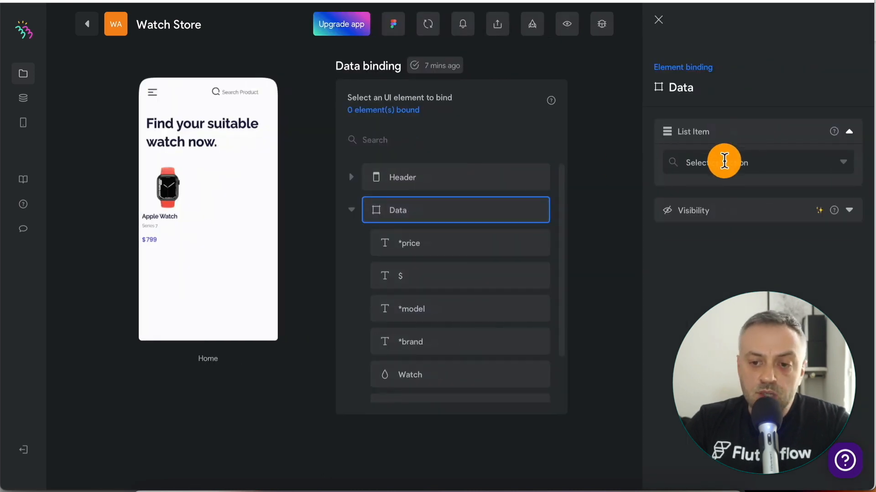
pyautogui.click(715, 198)
pyautogui.click(742, 196)
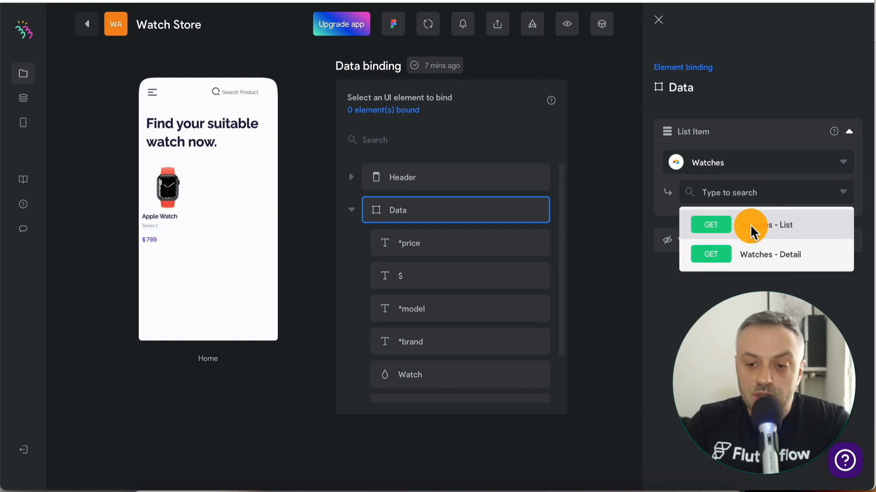
pyautogui.click(750, 228)
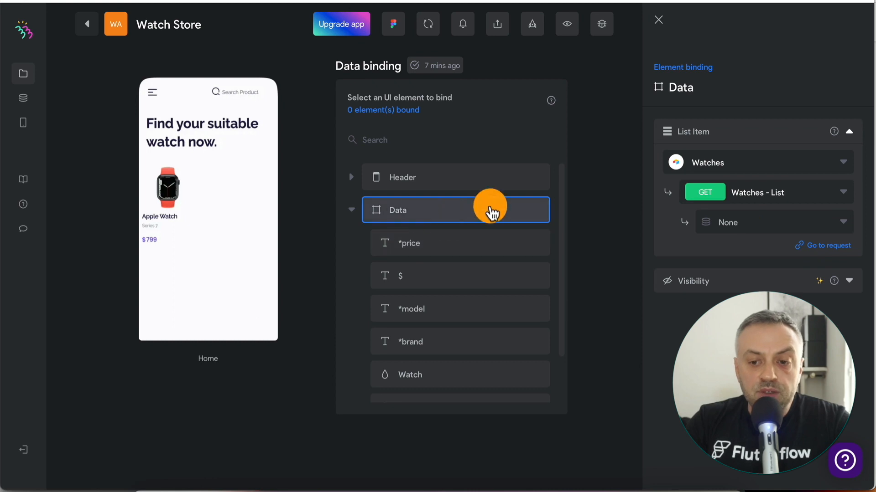
pyautogui.click(765, 222)
pyautogui.click(747, 277)
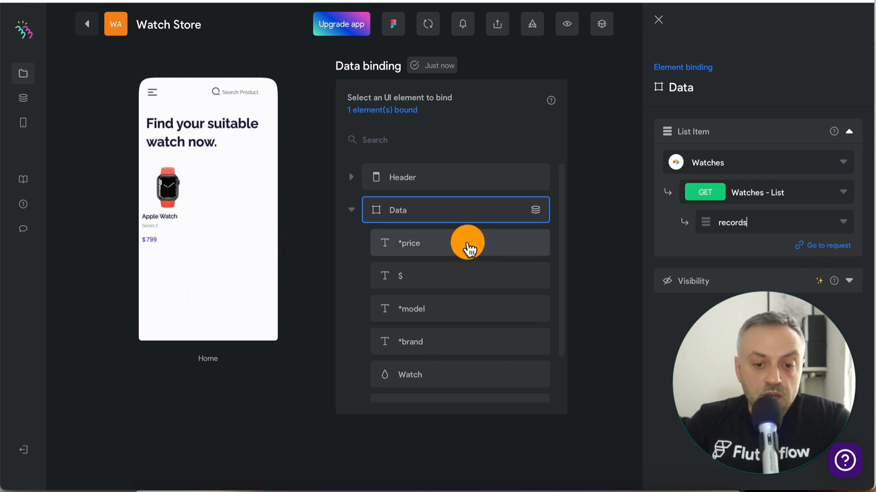
# Bind the *price text element to the price variable of the Watches - List request.
pyautogui.click(456, 246)
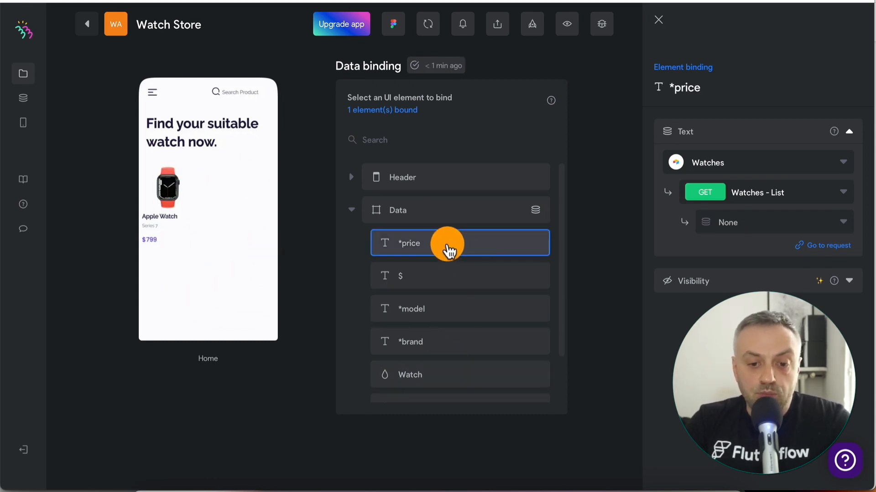
pyautogui.click(742, 222)
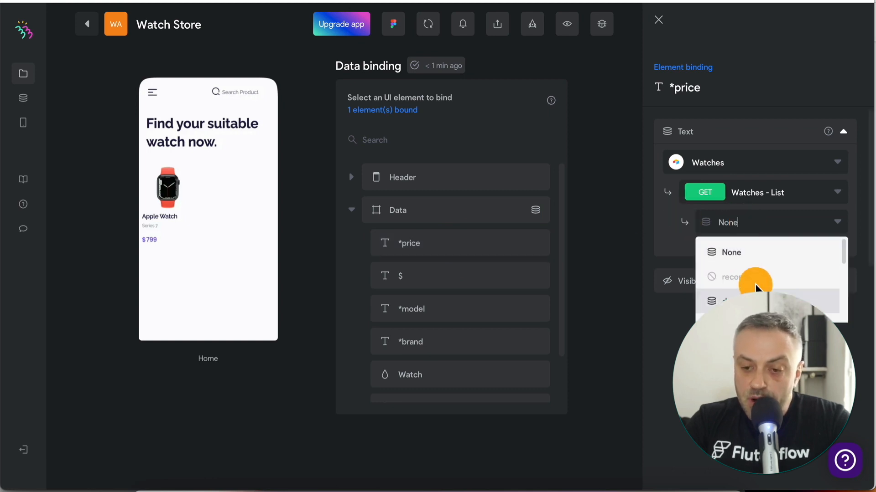
pyautogui.write('price')
pyautogui.click(748, 251)
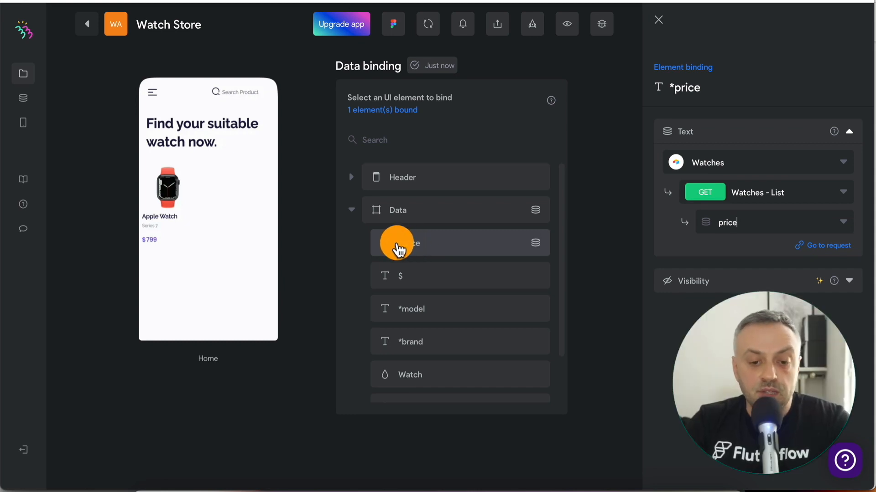
# Bind the *model text element to the model variable of the Watches - List request.
pyautogui.click(418, 315)
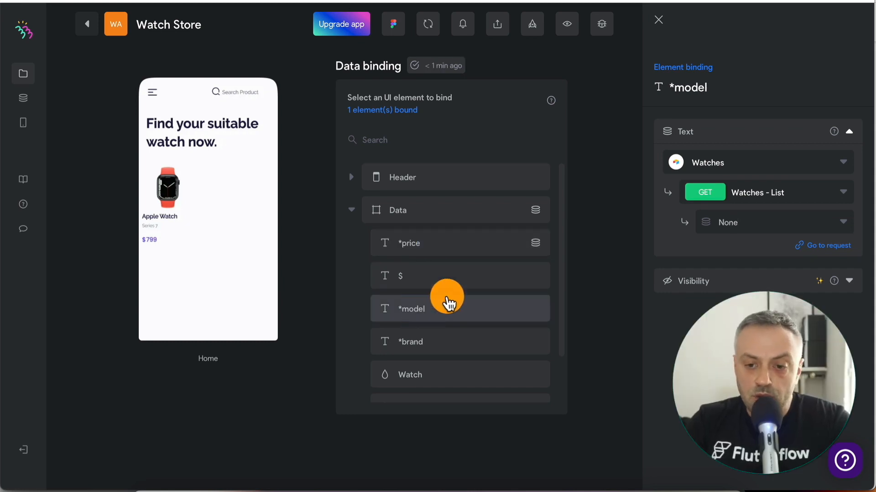
pyautogui.click(759, 221)
pyautogui.write('model')
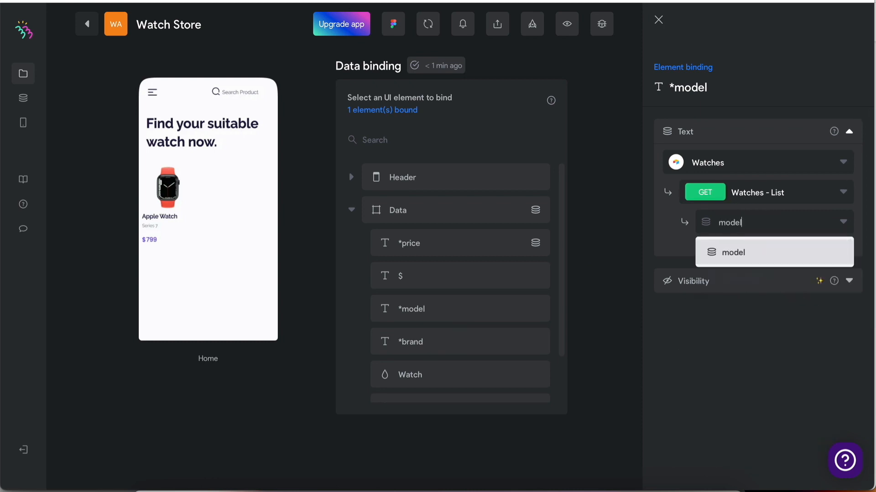
pyautogui.click(755, 252)
# Bind the *brand text element to the name variable of the Watches - List request.
pyautogui.click(412, 341)
pyautogui.click(774, 222)
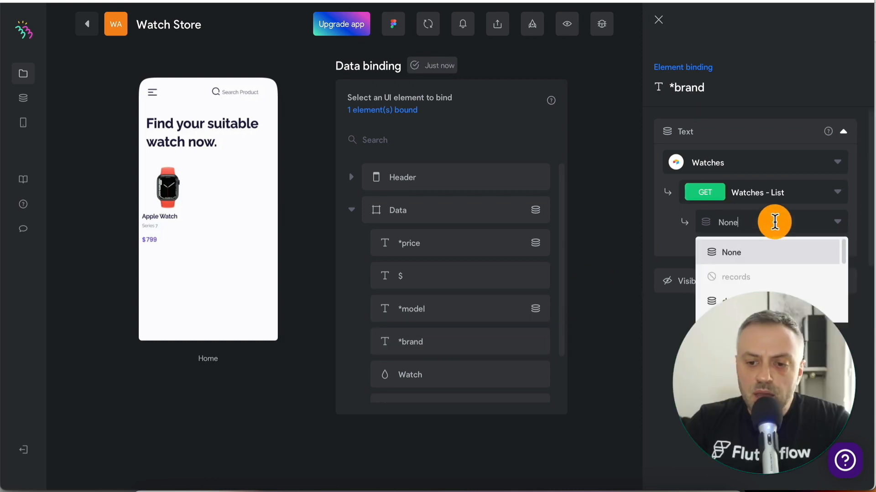
pyautogui.write('name')
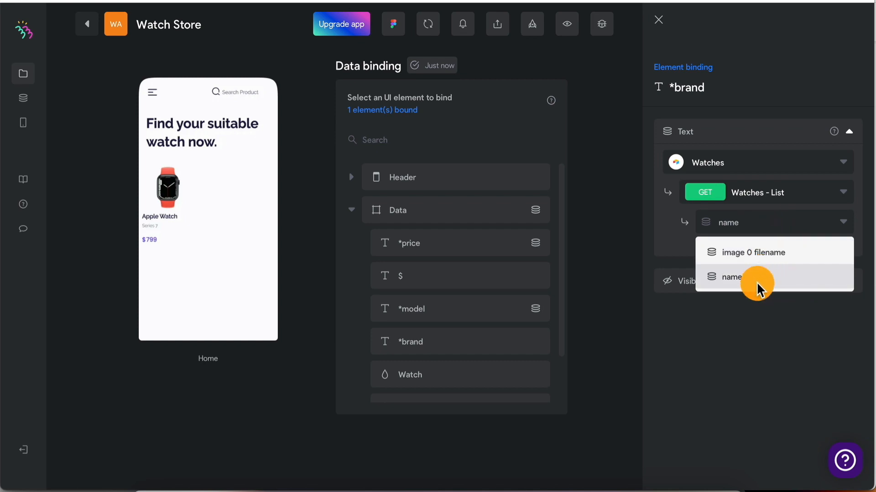
pyautogui.click(753, 278)
# Bind the Series 7 image element to the image 0 thumbnails full url variable of the Watches - List request.
pyautogui.scroll(-2, 445, 362)
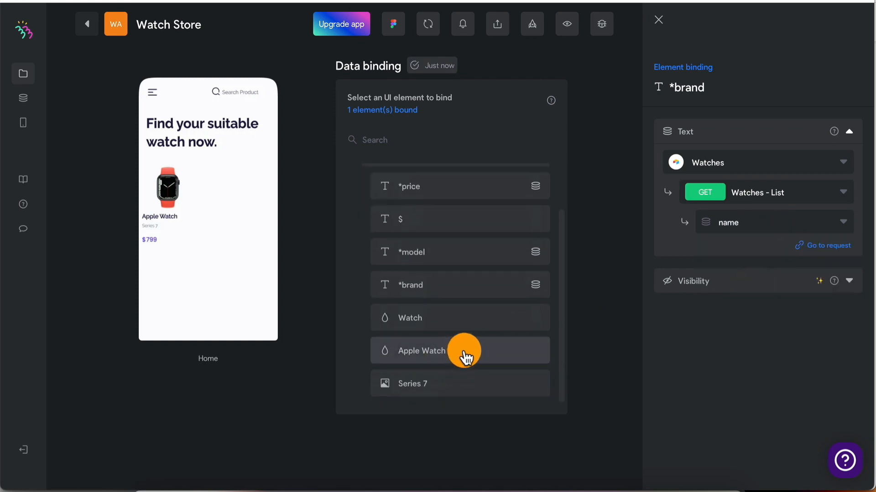
pyautogui.click(437, 392)
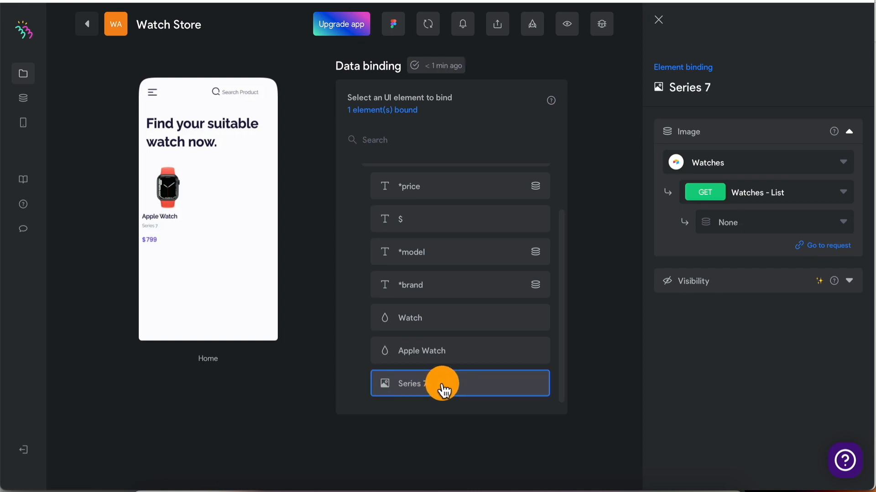
pyautogui.click(776, 222)
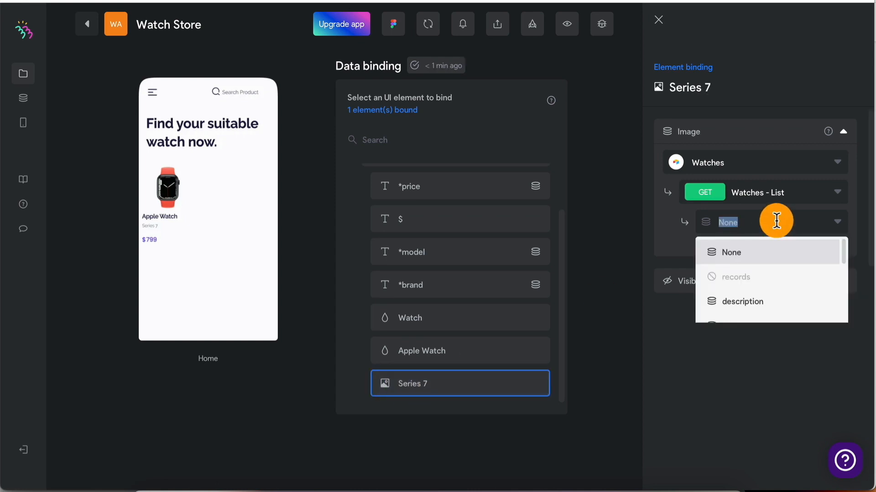
pyautogui.write('image')
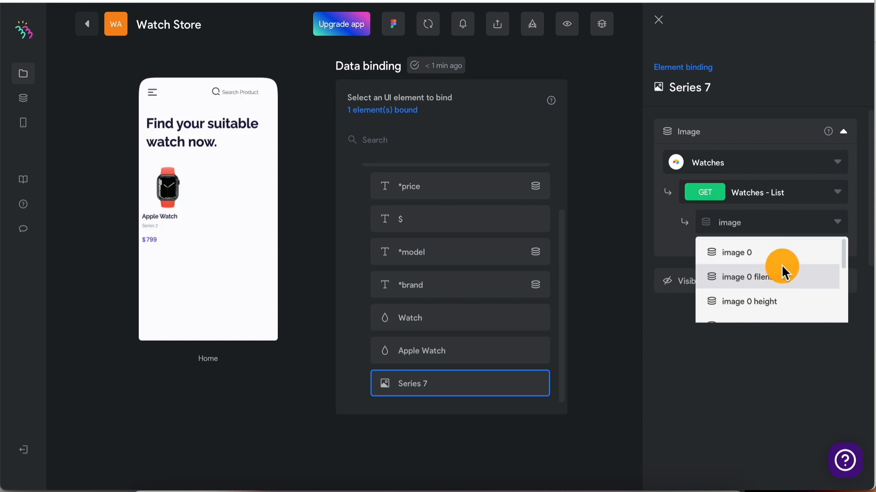
pyautogui.scroll(-4, 775, 283)
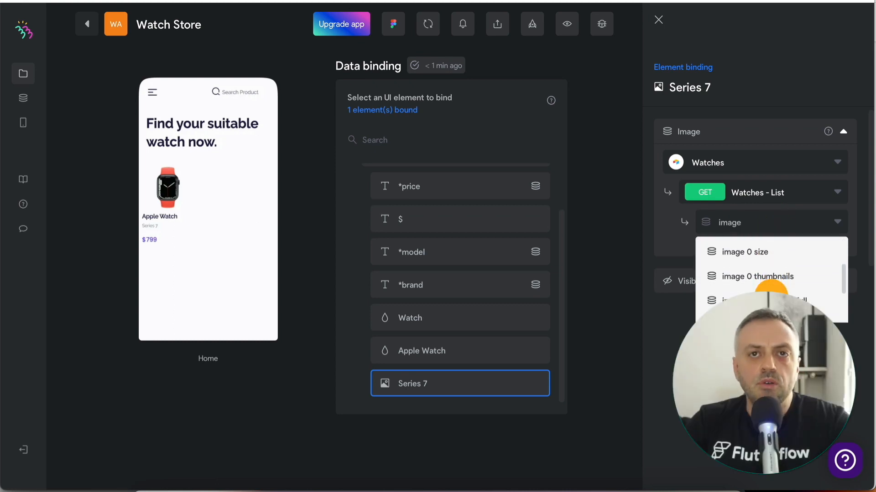
pyautogui.doubleClick(752, 223)
pyautogui.write('url')
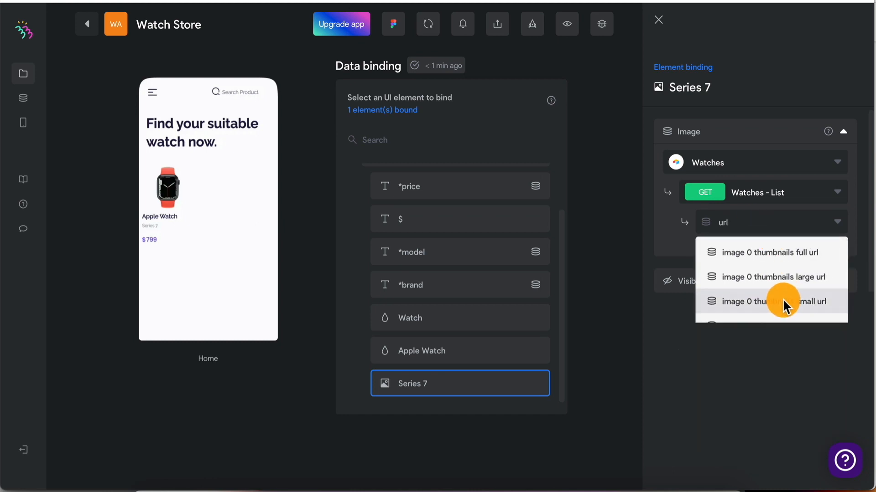
pyautogui.click(778, 254)
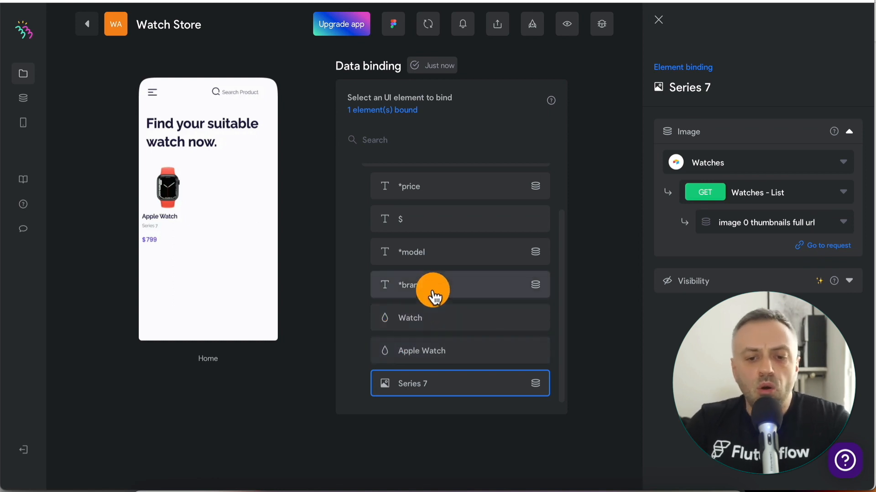
pyautogui.scroll(2, 416, 313)
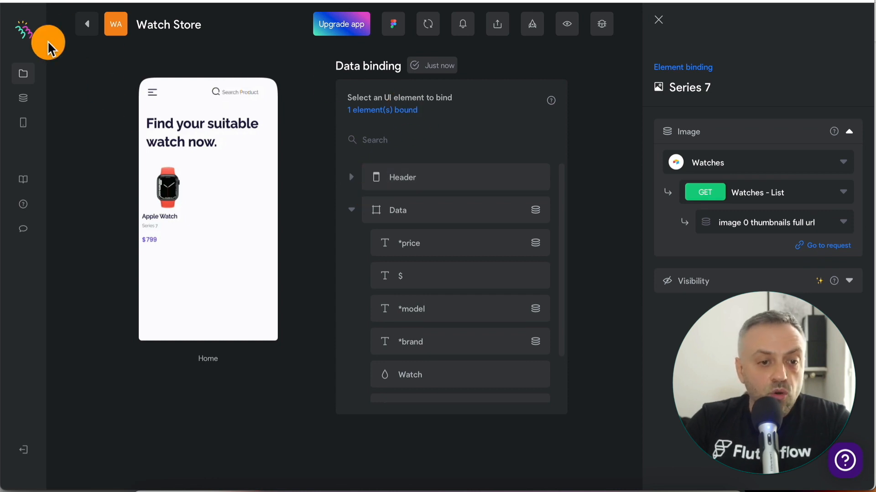
# On the Detail Product screen, assign the Details container the Watches collection's Watches - Detail request with the variable set to None.
pyautogui.click(87, 24)
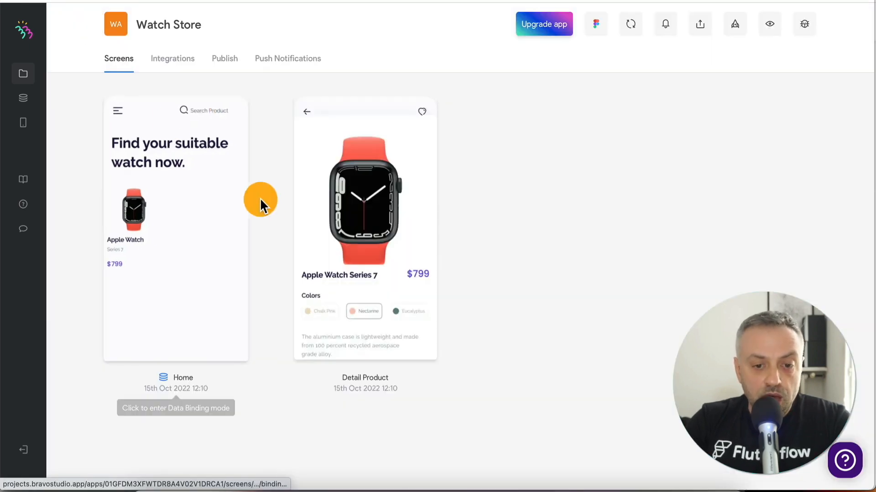
pyautogui.click(375, 197)
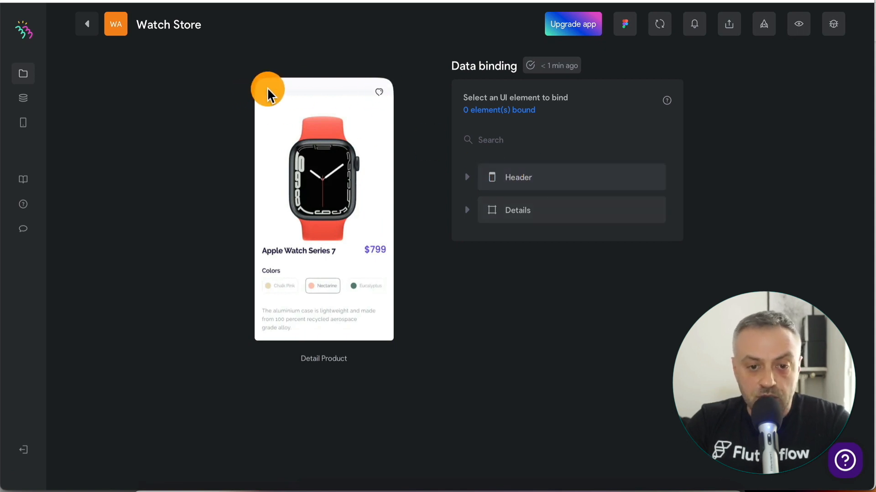
pyautogui.click(528, 216)
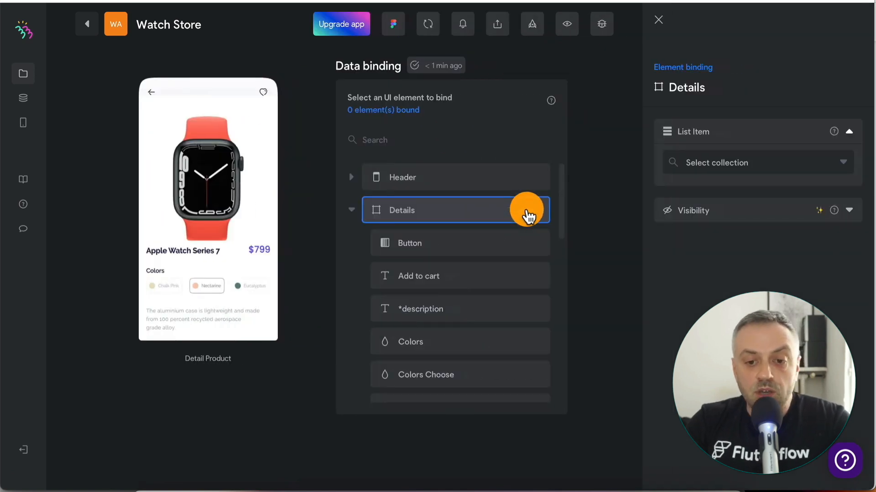
pyautogui.click(737, 165)
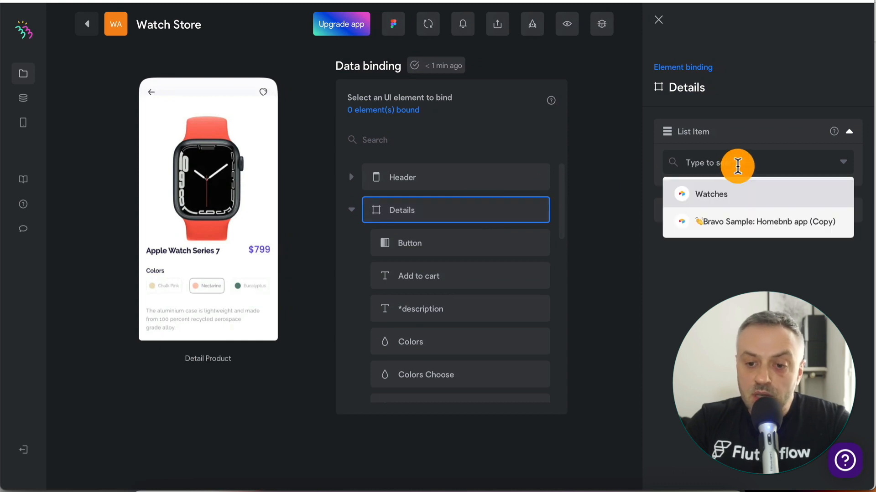
pyautogui.click(734, 194)
pyautogui.click(737, 197)
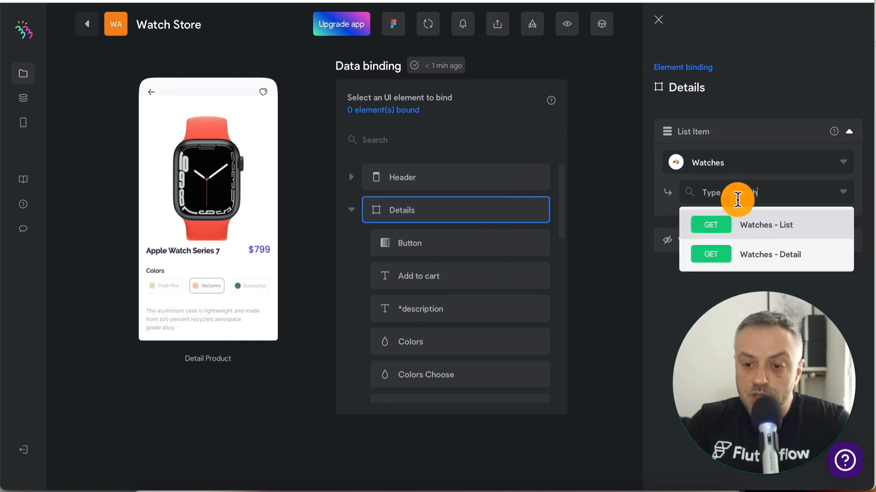
pyautogui.click(754, 248)
pyautogui.click(735, 225)
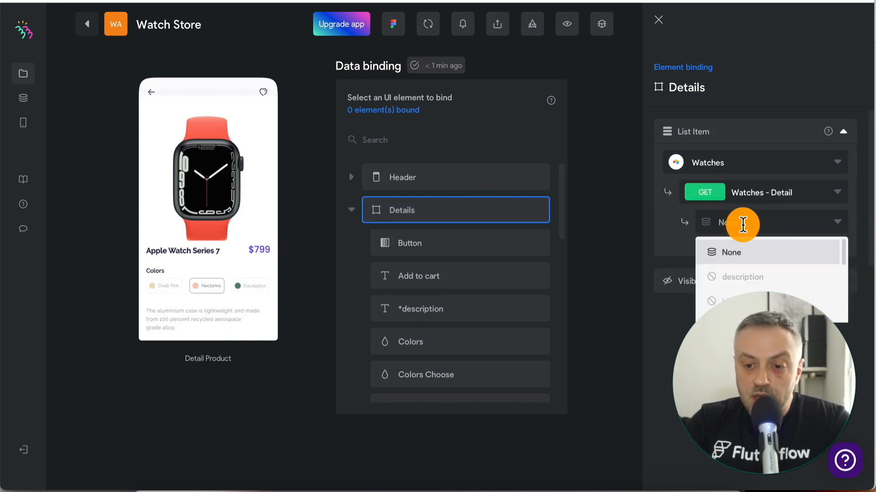
pyautogui.click(738, 250)
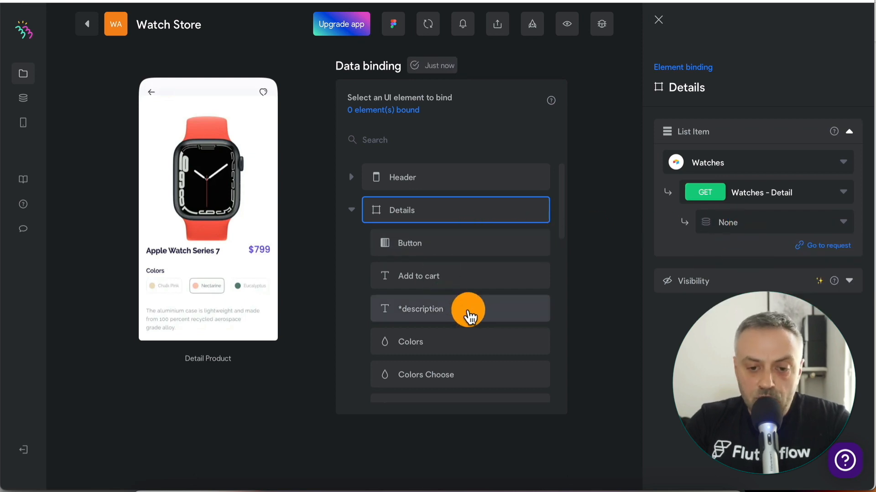
# Bind the *description text element to the description variable of the Watches - Detail request.
pyautogui.click(468, 311)
pyautogui.click(754, 222)
pyautogui.write('des')
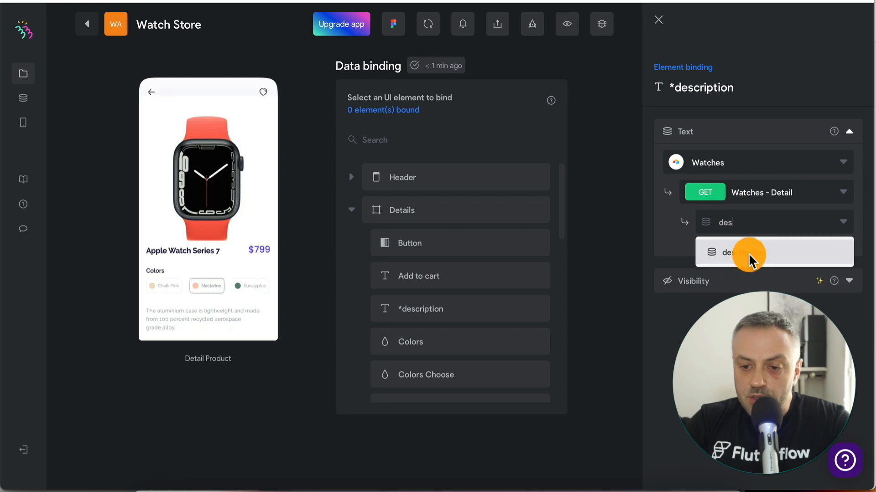
pyautogui.click(749, 251)
# Bind the *price text element in the Details container to the price variable of the Watches - Detail request.
pyautogui.scroll(-10, 393, 330)
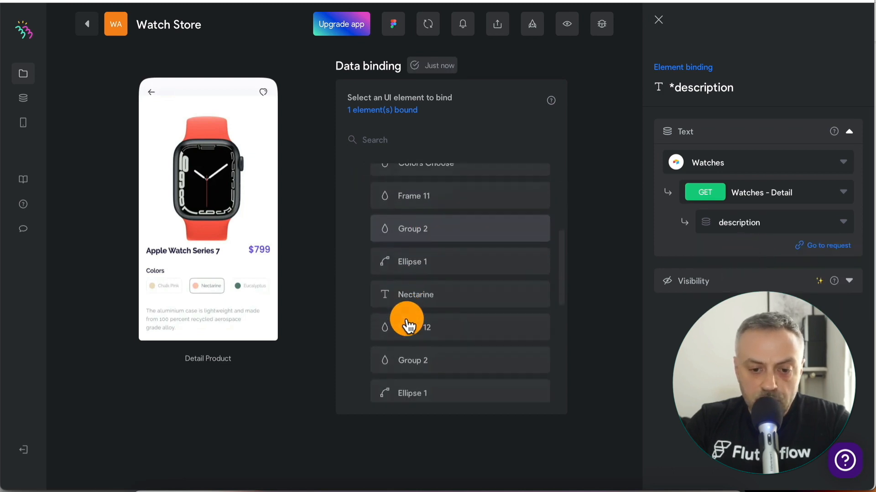
pyautogui.scroll(-6, 408, 326)
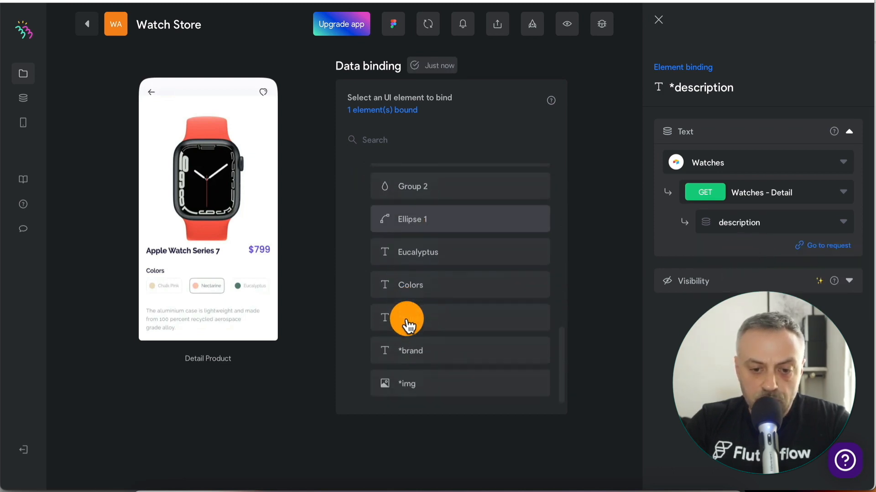
pyautogui.click(407, 325)
pyautogui.click(766, 222)
pyautogui.write('pri')
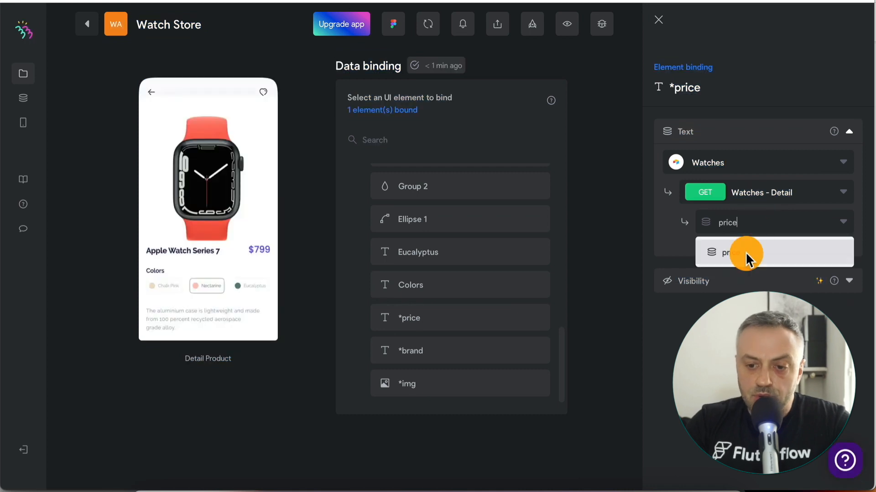
pyautogui.write('ce')
pyautogui.click(746, 255)
# Bind the *brand text element in the Details container to the name variable of the Watches - Detail request.
pyautogui.click(463, 351)
pyautogui.click(765, 223)
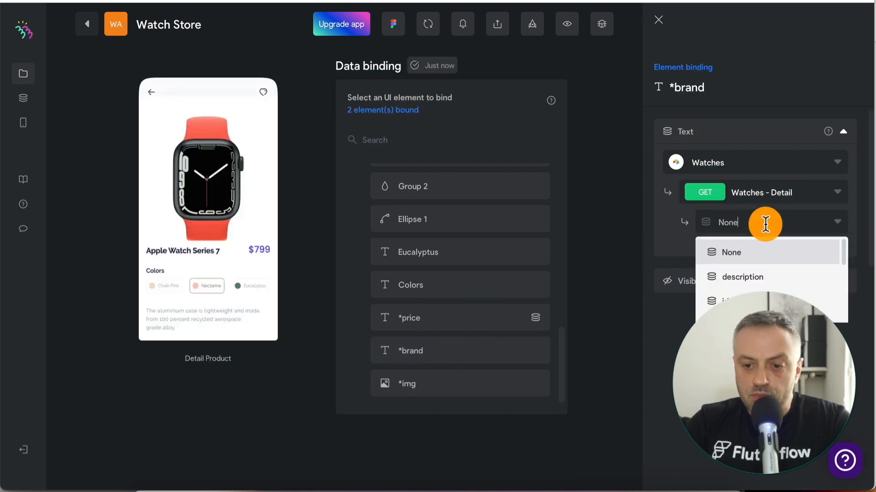
pyautogui.write('bra')
pyautogui.press('BackSpace')
pyautogui.press('BackSpace')
pyautogui.press('BackSpace')
pyautogui.write('name')
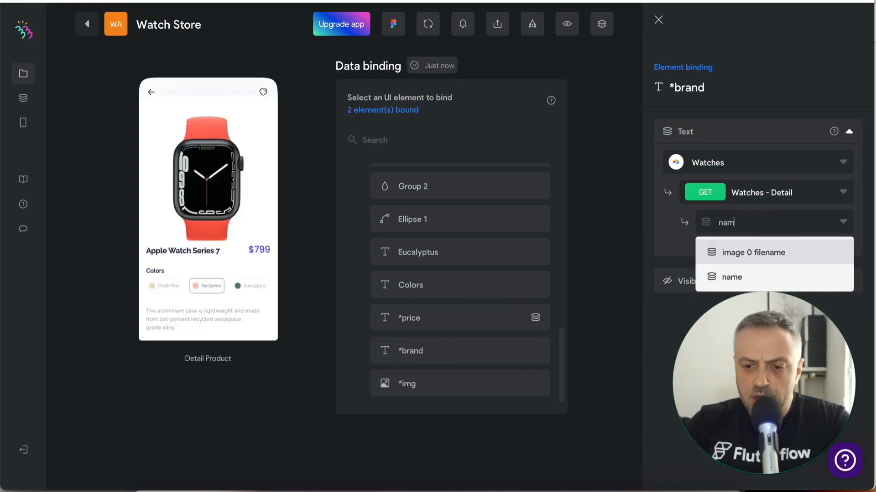
pyautogui.click(757, 275)
# Bind the *img image element to the image 0 thumbnails full url variable of the Watches - Detail request.
pyautogui.click(451, 388)
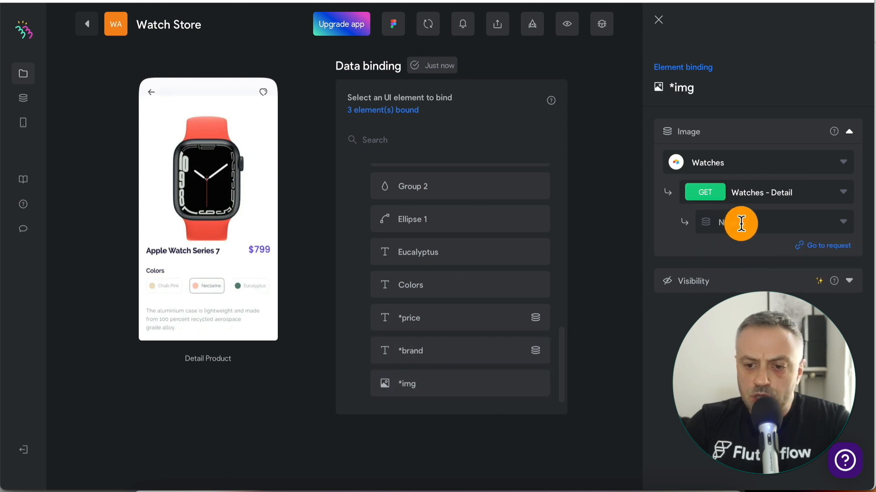
pyautogui.click(743, 221)
pyautogui.write('url')
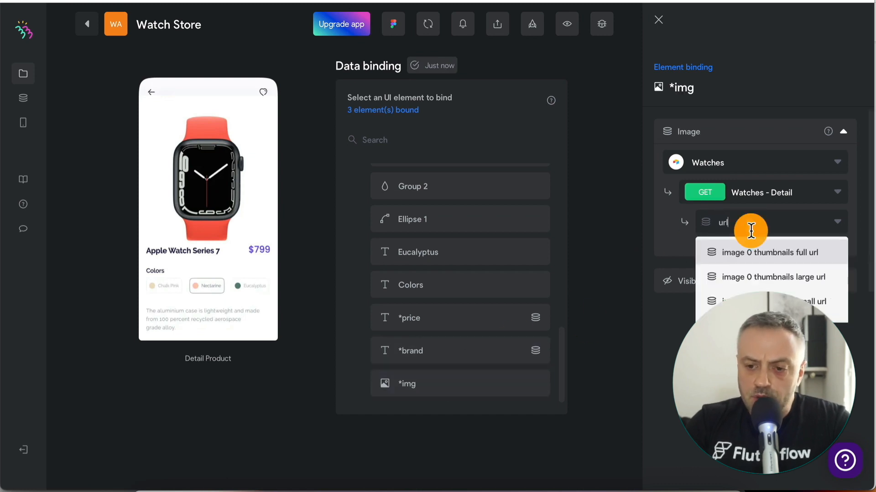
pyautogui.click(784, 257)
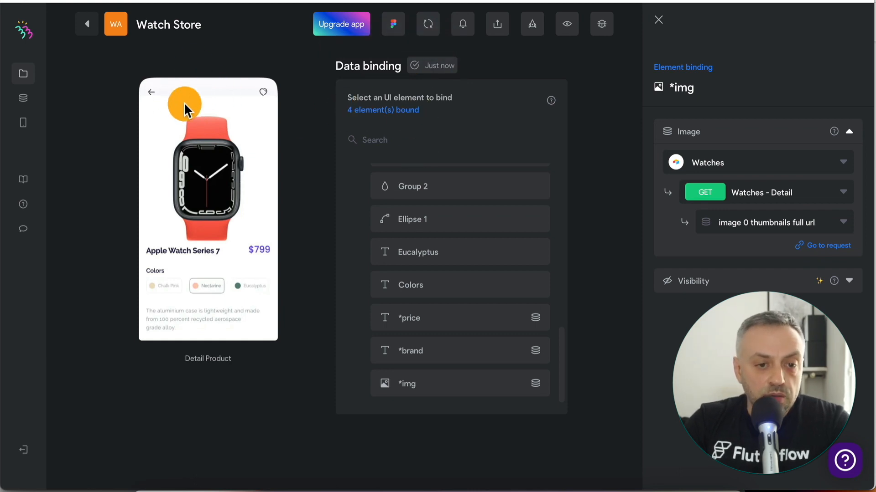
# Review the Data container's binding on the Home screen and open the app's phone preview.
pyautogui.click(91, 27)
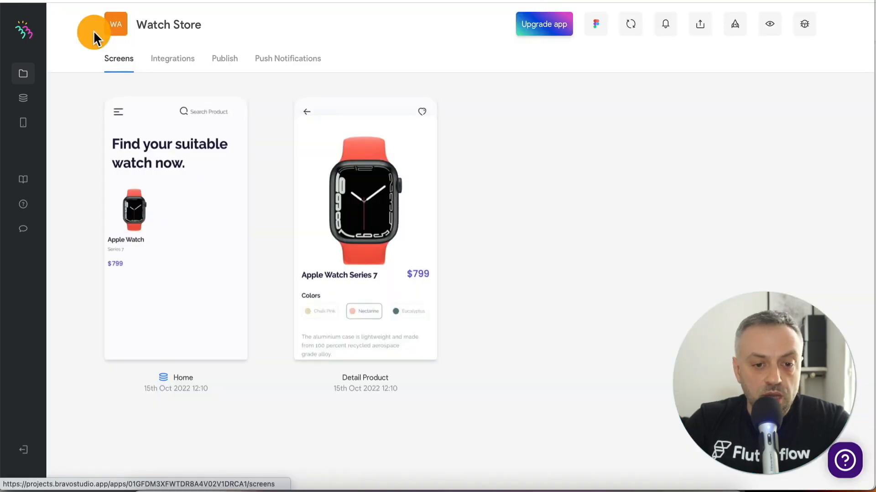
pyautogui.click(196, 212)
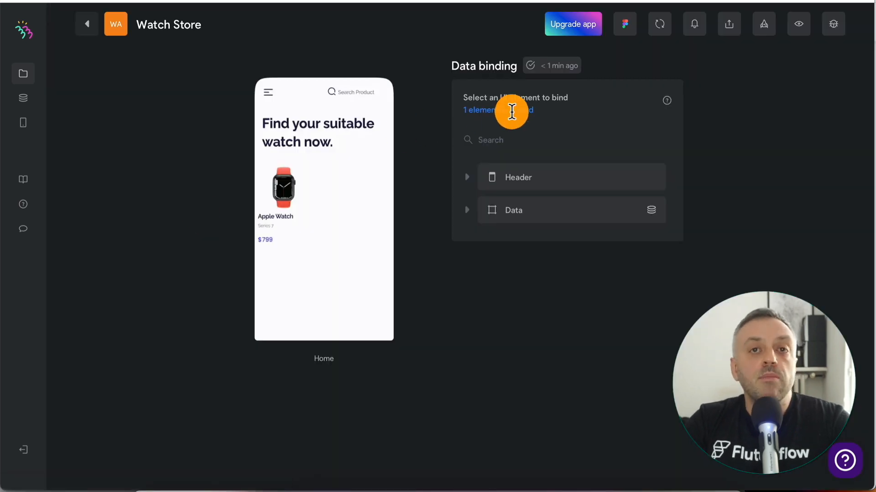
pyautogui.click(547, 211)
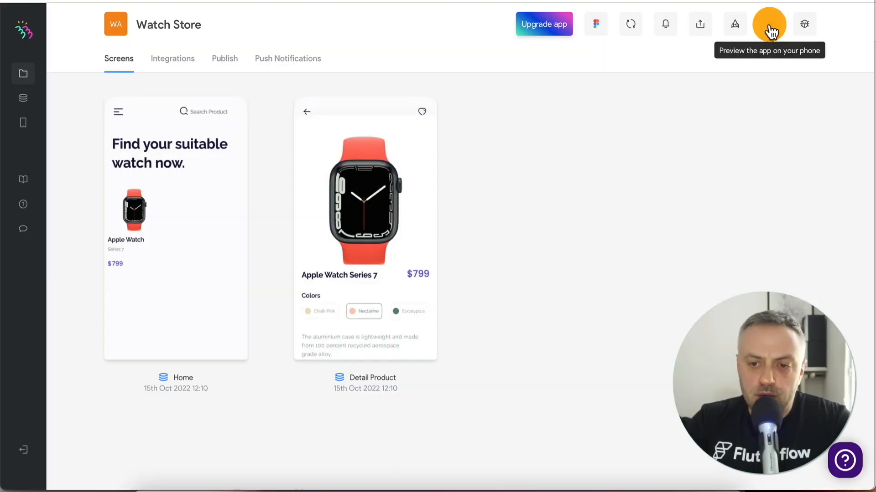
pyautogui.click(770, 25)
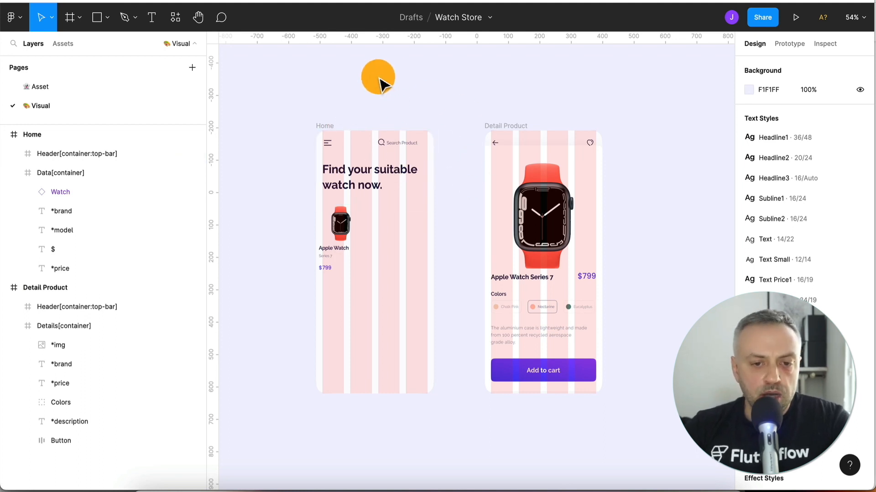
# In the Figma Watch Store file, make the Home frame a prototype flow starting point.
pyautogui.click(326, 128)
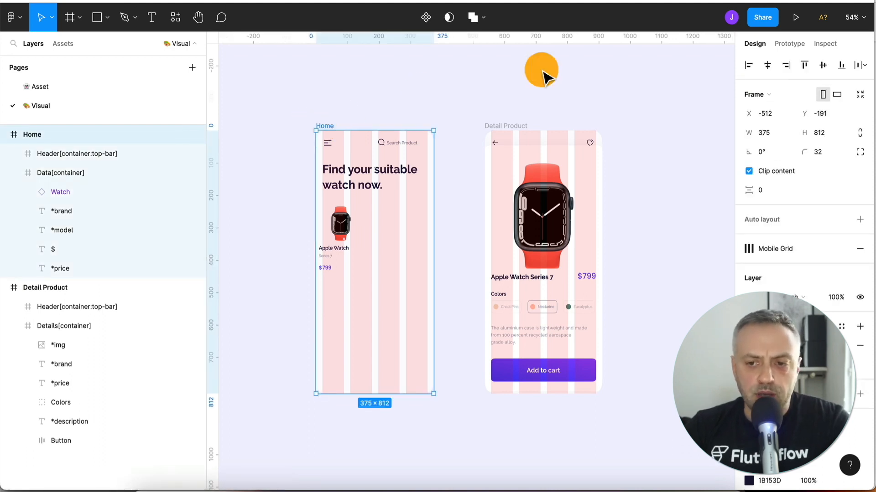
pyautogui.click(791, 43)
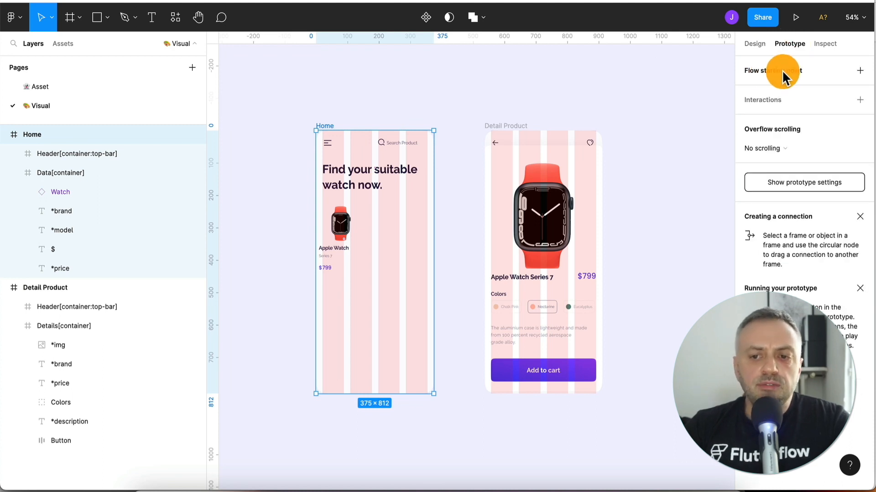
pyautogui.click(859, 71)
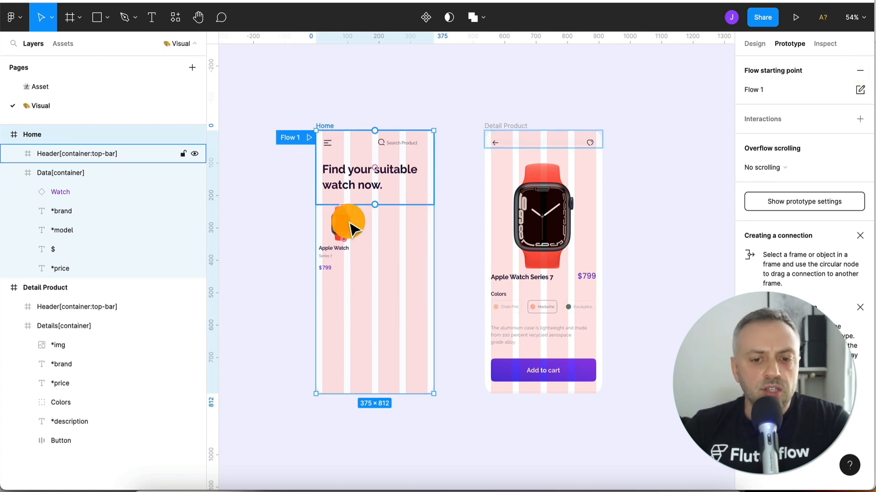
pyautogui.click(397, 99)
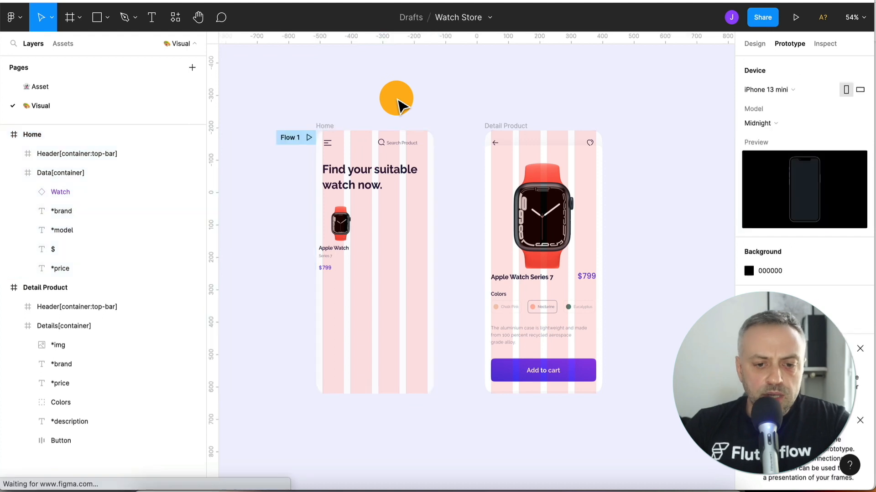
# Connect the Home frame's Data container to the Detail Product screen with an on-tap Navigate to interaction.
pyautogui.click(342, 225)
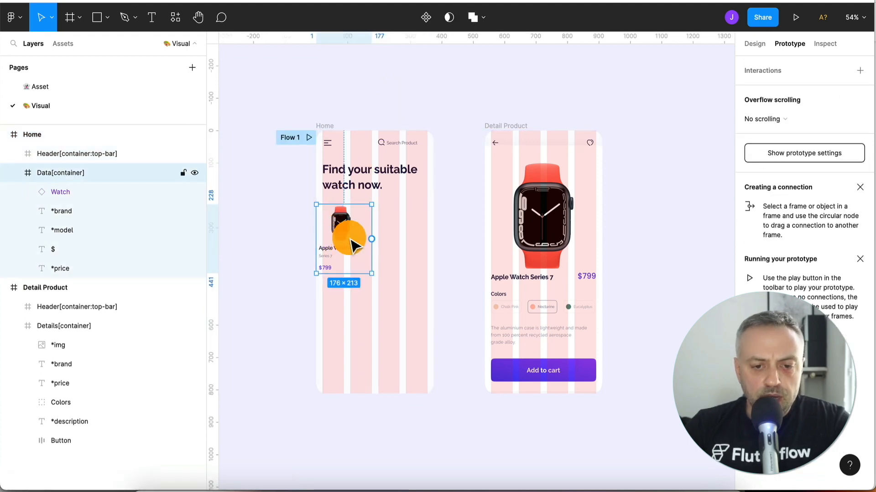
pyautogui.click(289, 231)
pyautogui.click(350, 225)
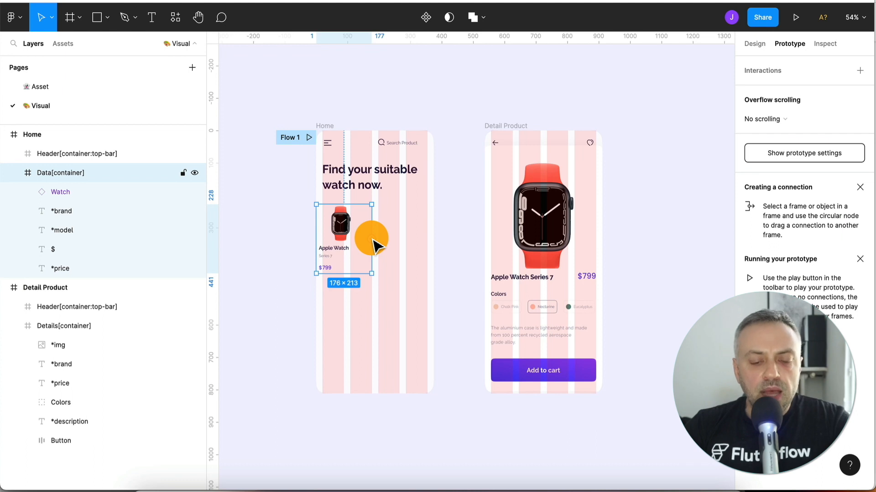
pyautogui.moveTo(371, 238); pyautogui.dragTo(492, 227)
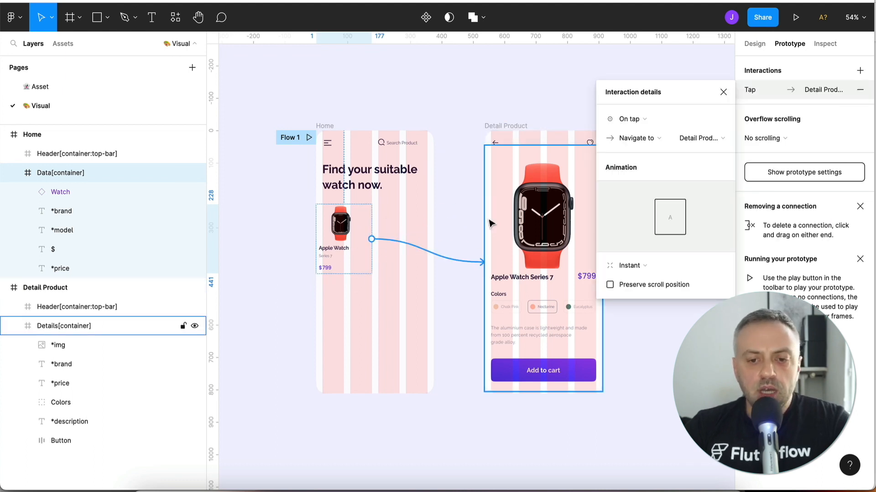
# Review the trigger, action and destination options of the interaction between the Data container and Detail Product.
pyautogui.click(634, 120)
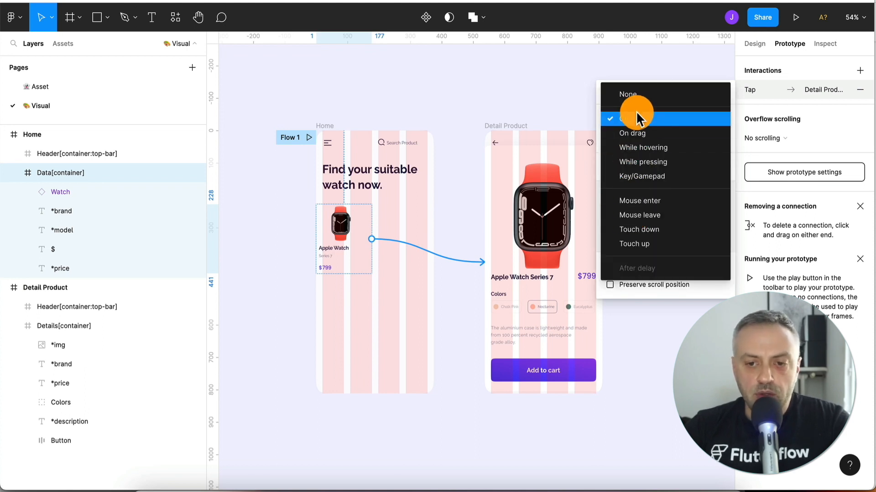
pyautogui.click(636, 120)
pyautogui.click(632, 135)
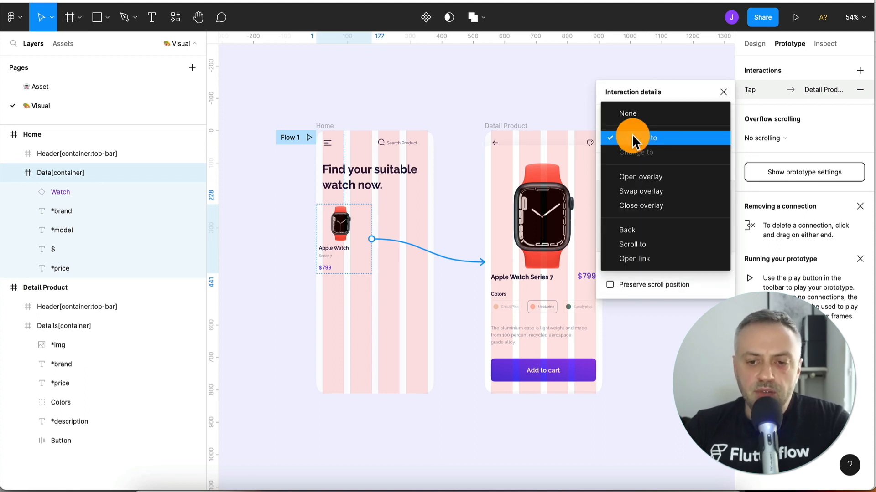
pyautogui.click(632, 137)
pyautogui.click(697, 138)
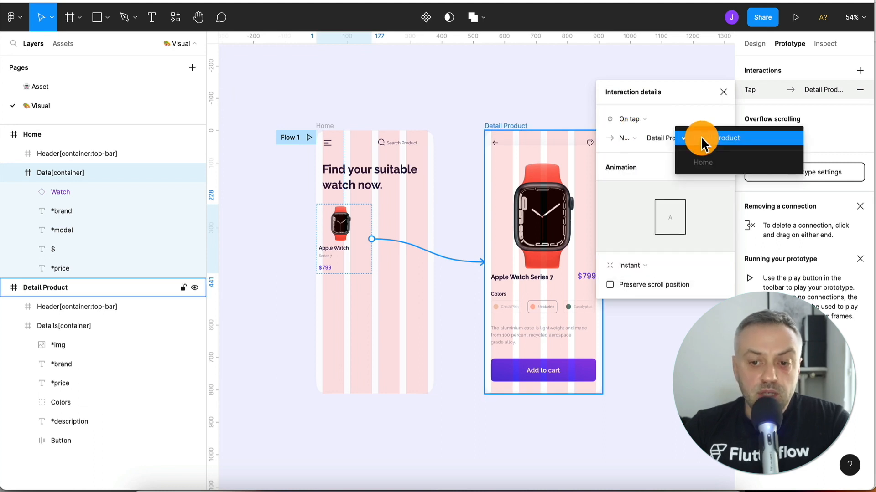
pyautogui.click(700, 137)
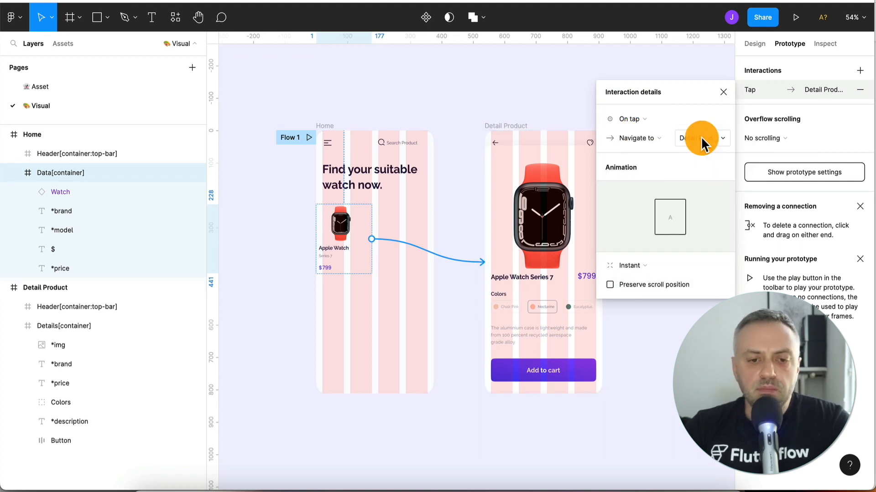
# Give the Data container's interaction a leftward Slide out animation, and update the Watch Store app in Bravo Studio to the latest Figma design.
pyautogui.click(637, 266)
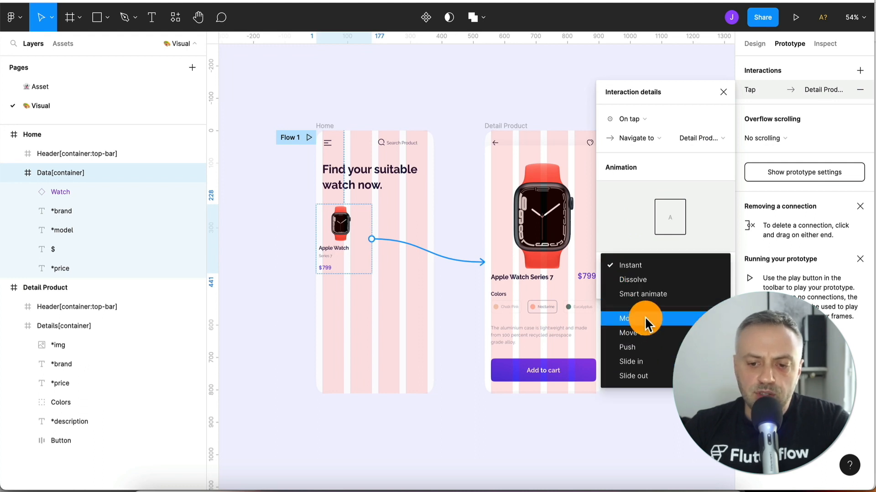
pyautogui.click(644, 376)
pyautogui.click(691, 265)
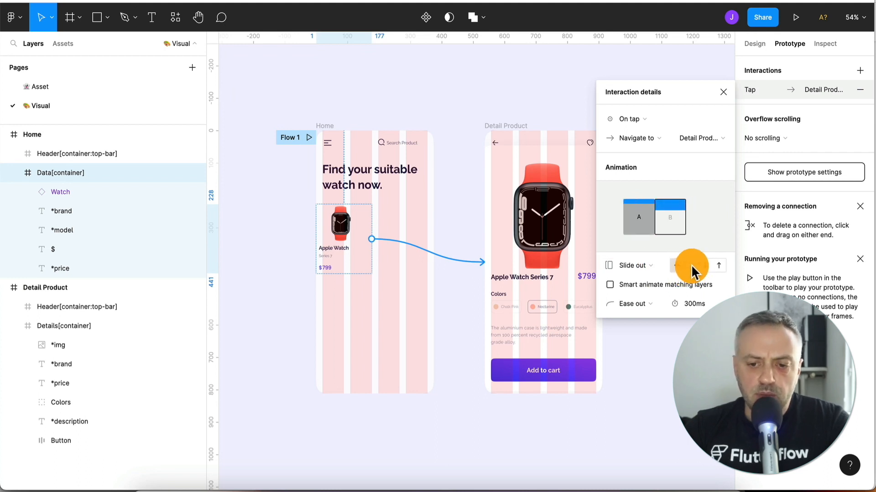
pyautogui.click(676, 265)
pyautogui.click(674, 349)
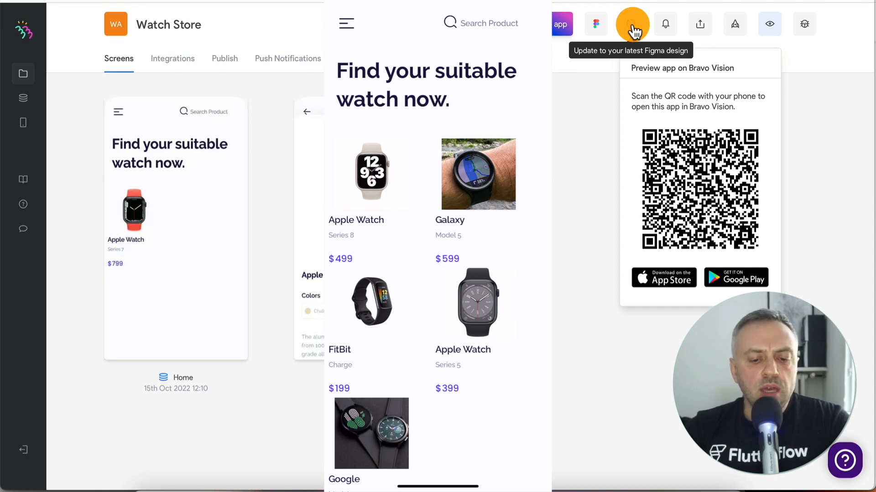
pyautogui.click(633, 29)
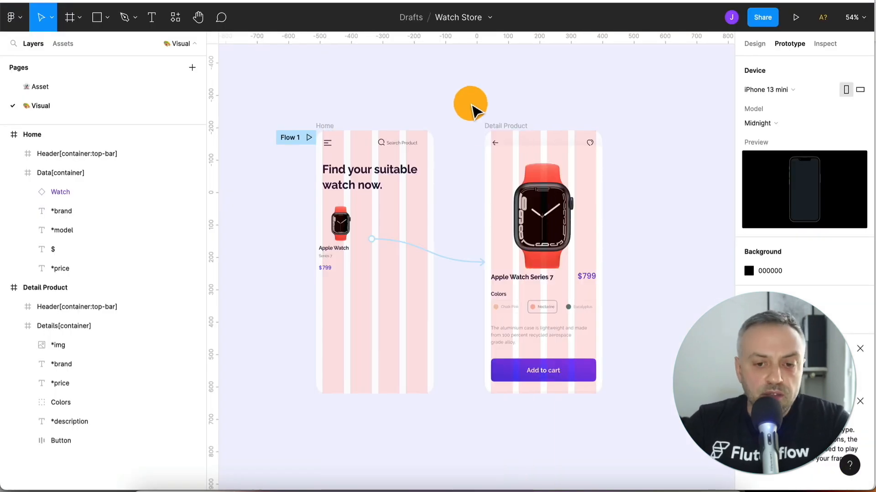
# In Figma, link the Detail Product back arrow to Home with an on-tap Slide in interaction, and update the Bravo Studio app from the design.
pyautogui.click(498, 145)
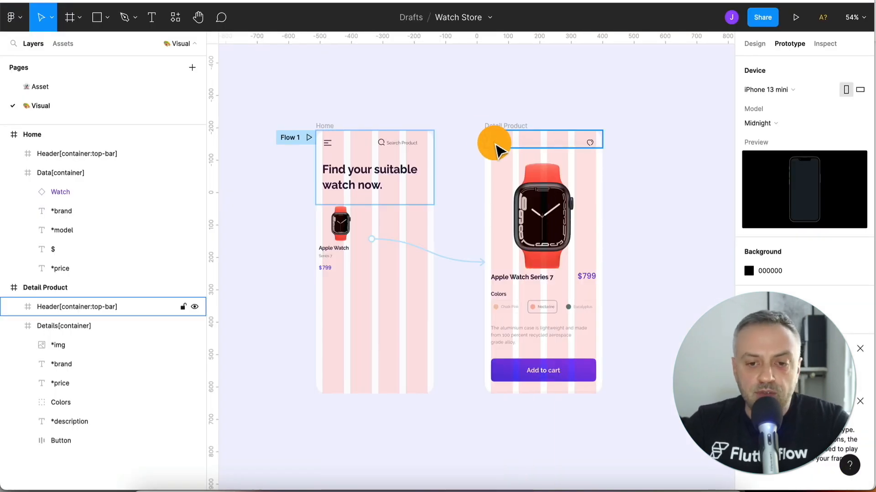
pyautogui.click(495, 143)
pyautogui.scroll(5, 495, 142)
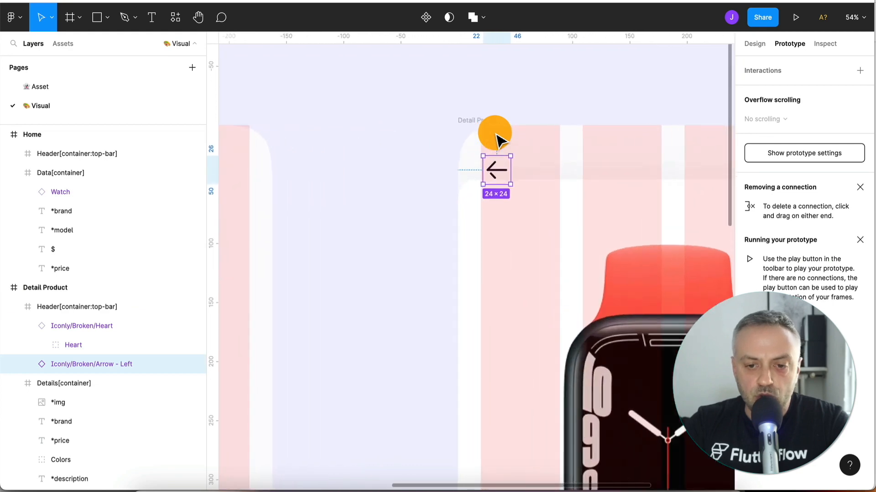
pyautogui.hscroll(-3, 399, 212)
pyautogui.scroll(-2, 399, 212)
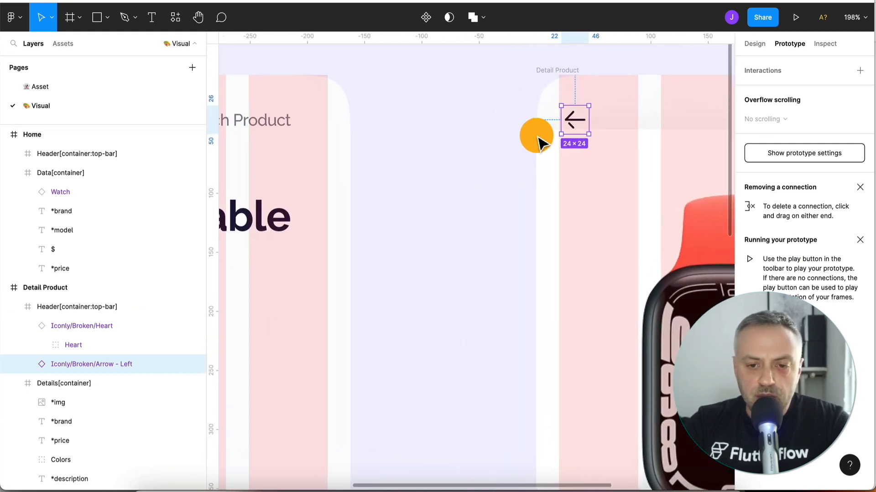
pyautogui.moveTo(561, 120); pyautogui.dragTo(349, 226)
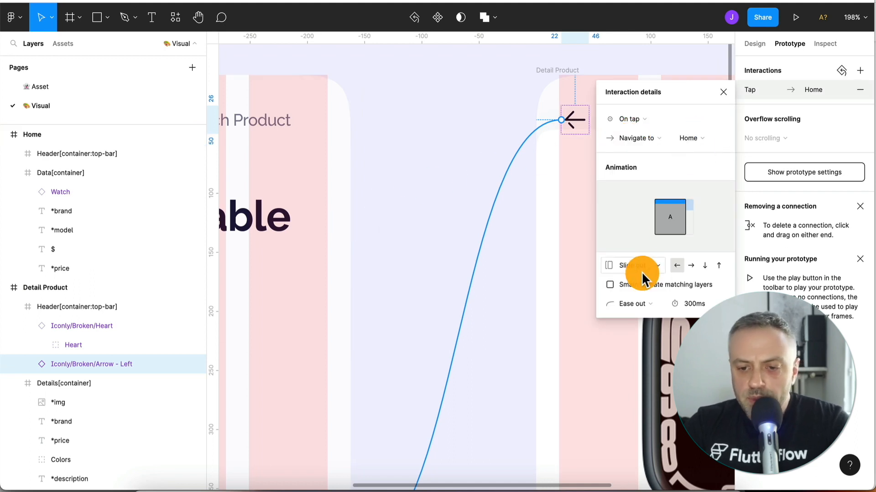
pyautogui.click(626, 267)
pyautogui.click(643, 252)
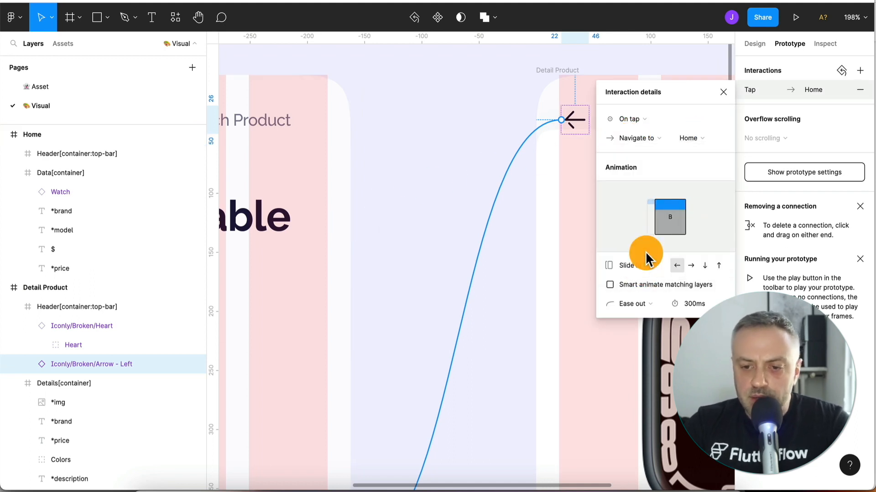
pyautogui.click(723, 92)
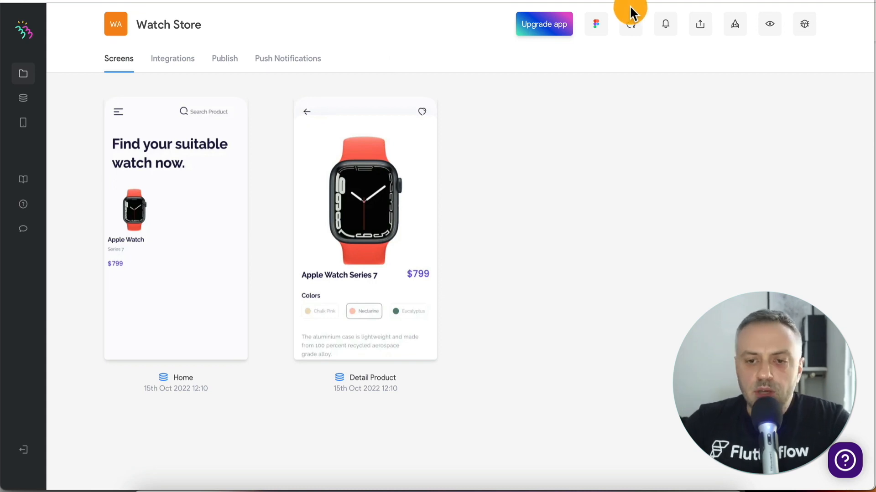
pyautogui.click(633, 25)
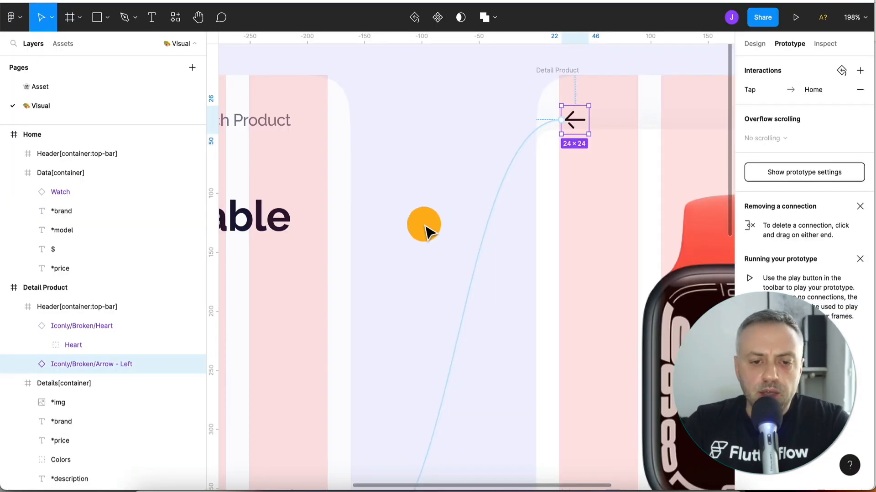
# In Figma, move the Home header's Search Product text, search icon and Menu icon together down by about 17 px.
pyautogui.scroll(-3, 424, 228)
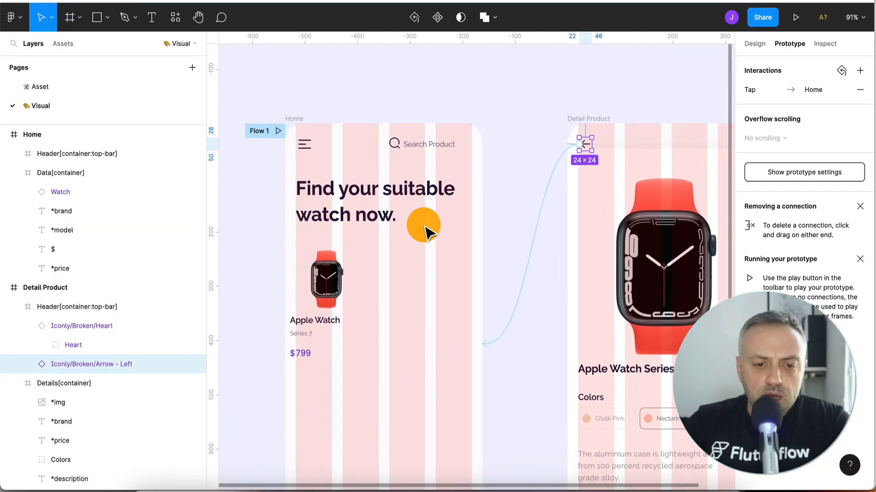
pyautogui.click(326, 146)
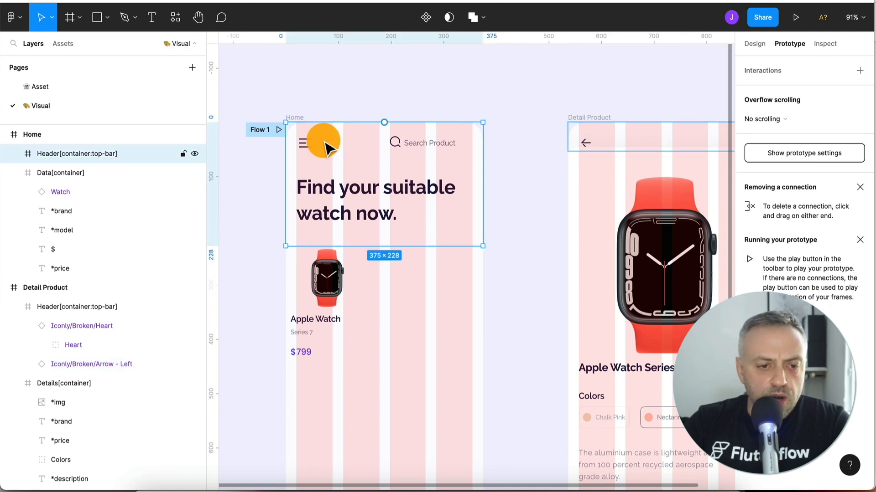
pyautogui.click(14, 153)
pyautogui.click(84, 181)
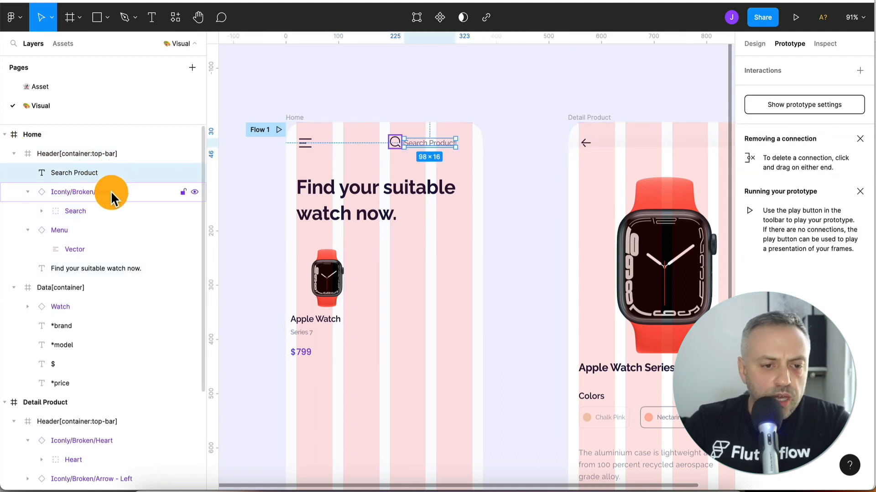
pyautogui.click(27, 191)
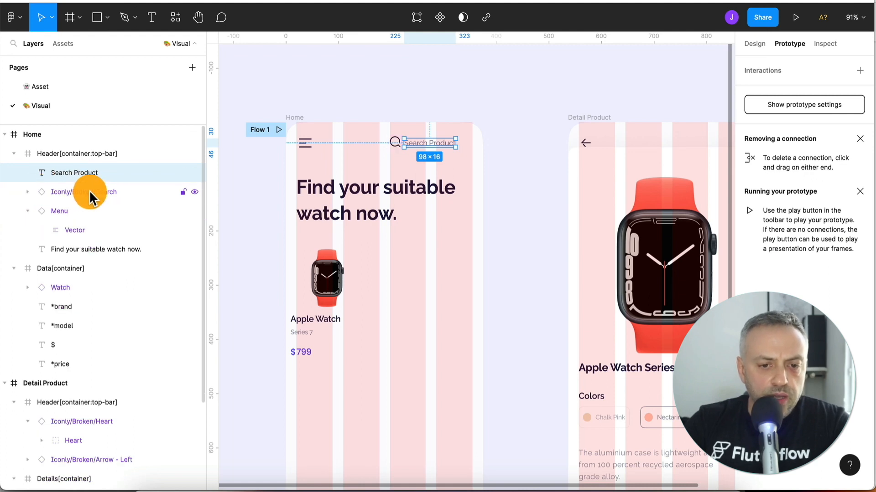
pyautogui.click(27, 211)
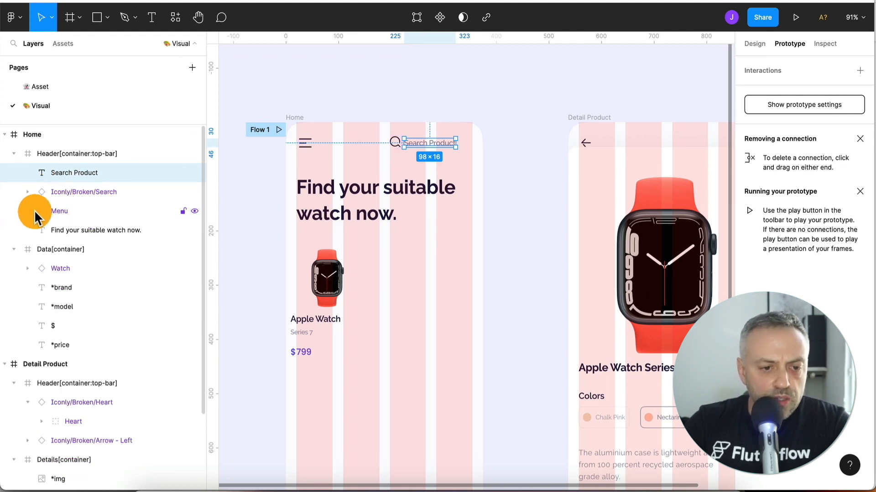
pyautogui.keyDown('shift'); pyautogui.click(83, 210); pyautogui.keyUp('shift')
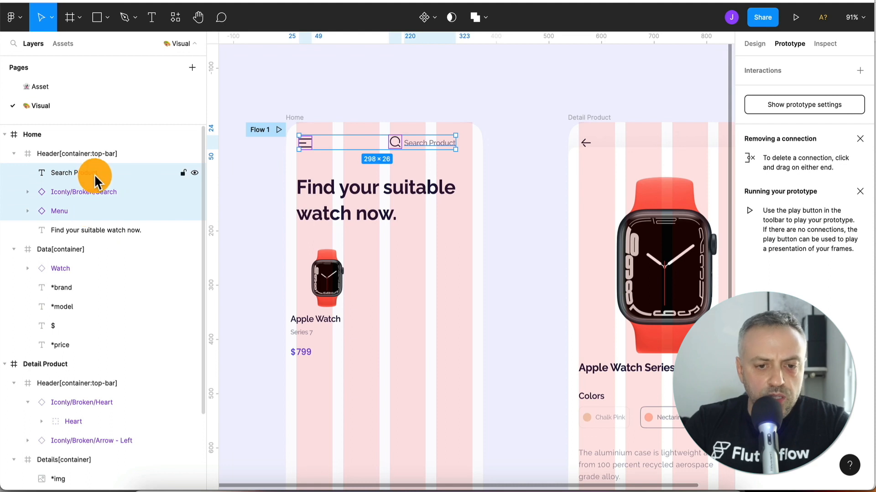
pyautogui.moveTo(334, 145); pyautogui.dragTo(335, 154)
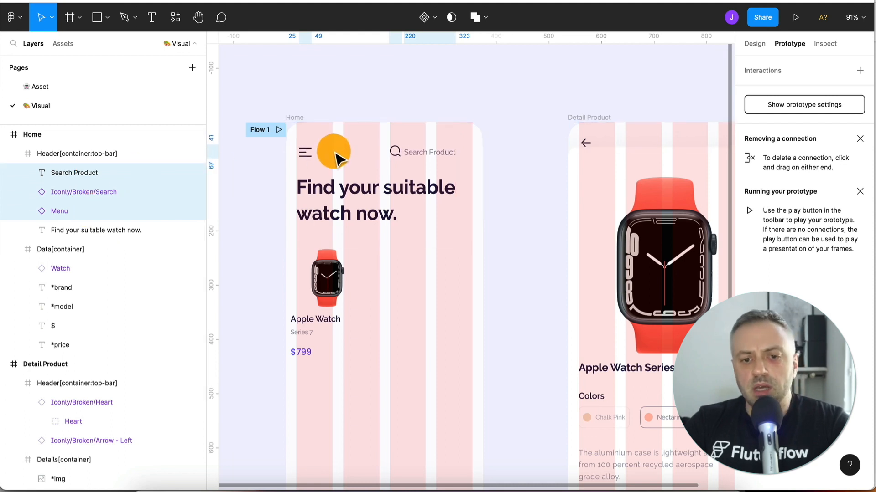
# Shift the Detail Product screen's Details container down to about y 74 and extend the top-bar header down to meet it.
pyautogui.hscroll(5, 508, 93)
pyautogui.hscroll(-2, 462, 172)
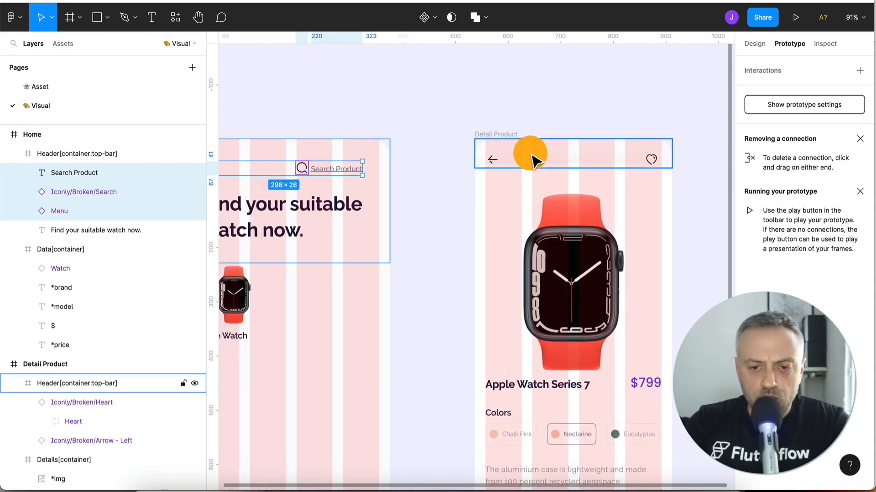
pyautogui.click(496, 156)
pyautogui.click(533, 182)
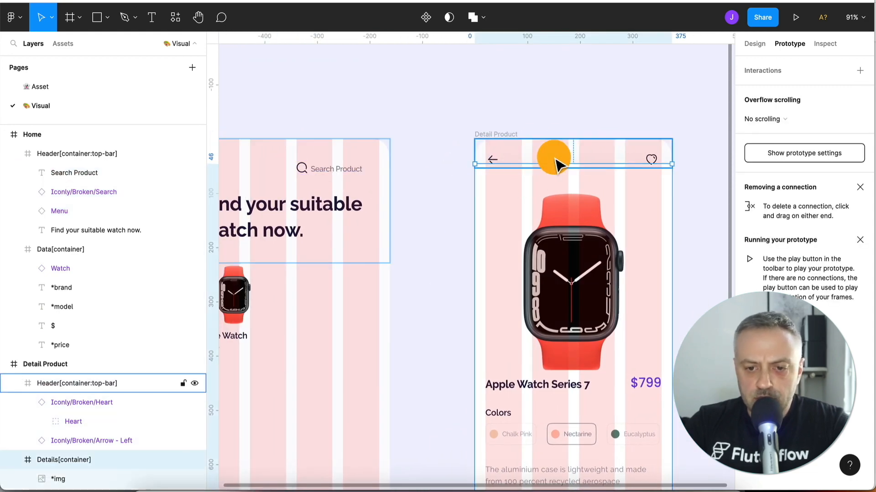
pyautogui.moveTo(554, 163)
pyautogui.mouseDown()
pyautogui.moveTo(555, 179)
pyautogui.moveTo(546, 160)
pyautogui.mouseUp()
pyautogui.click(554, 152)
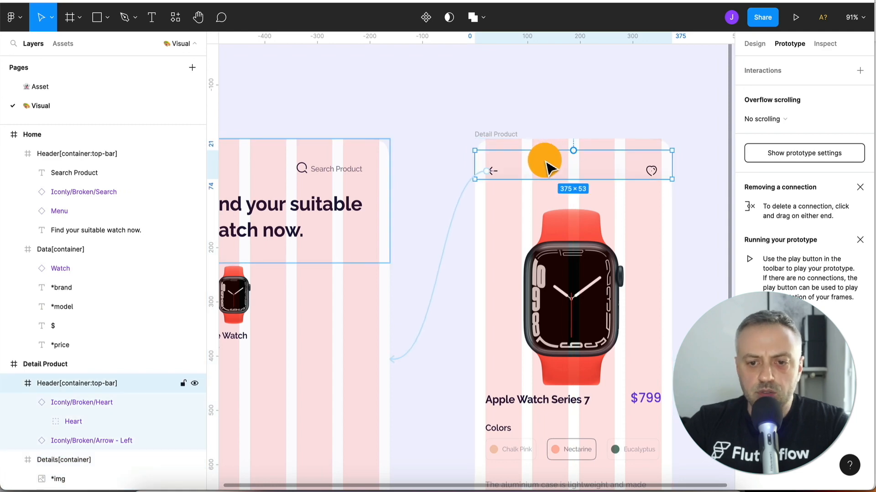
# Move the Heart and Arrow - Left icons together slightly lower within the Detail Product header.
pyautogui.click(492, 159)
pyautogui.click(28, 309)
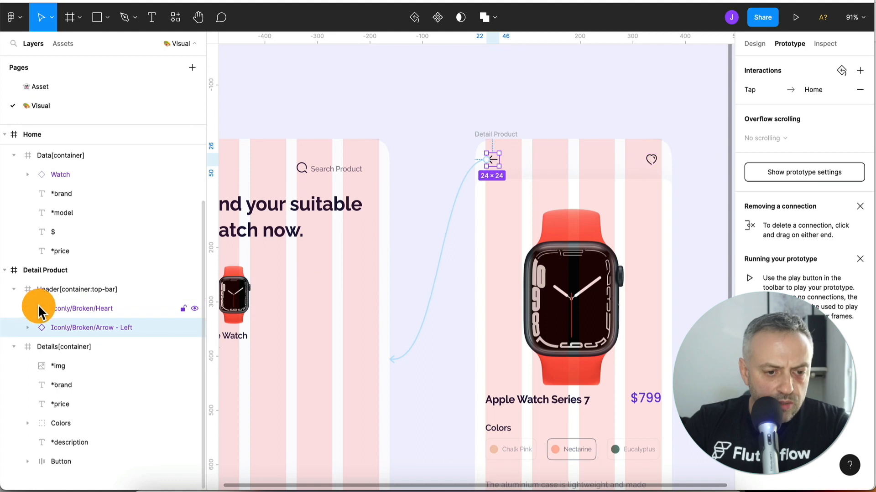
pyautogui.click(69, 308)
pyautogui.keyDown('shift'); pyautogui.click(77, 327); pyautogui.keyUp('shift')
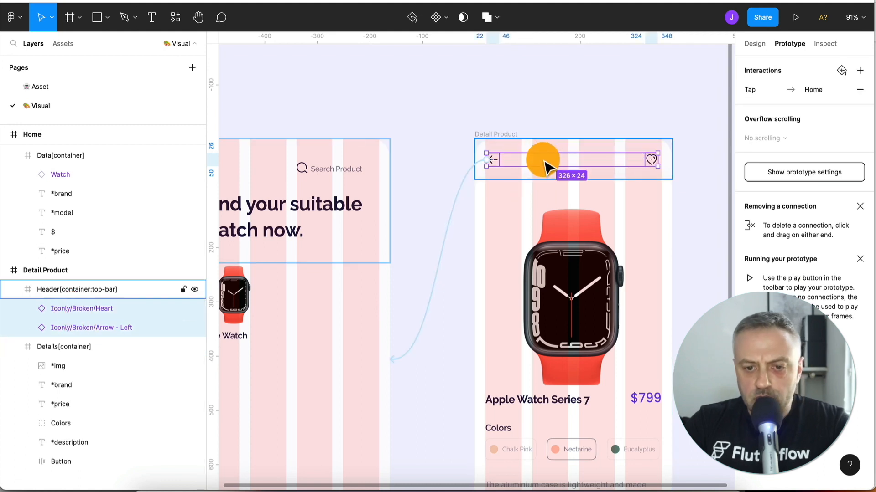
pyautogui.moveTo(545, 163)
pyautogui.mouseDown()
pyautogui.moveTo(546, 174)
pyautogui.moveTo(536, 168)
pyautogui.mouseUp()
pyautogui.click(542, 109)
pyautogui.press('super+z')
pyautogui.click(536, 114)
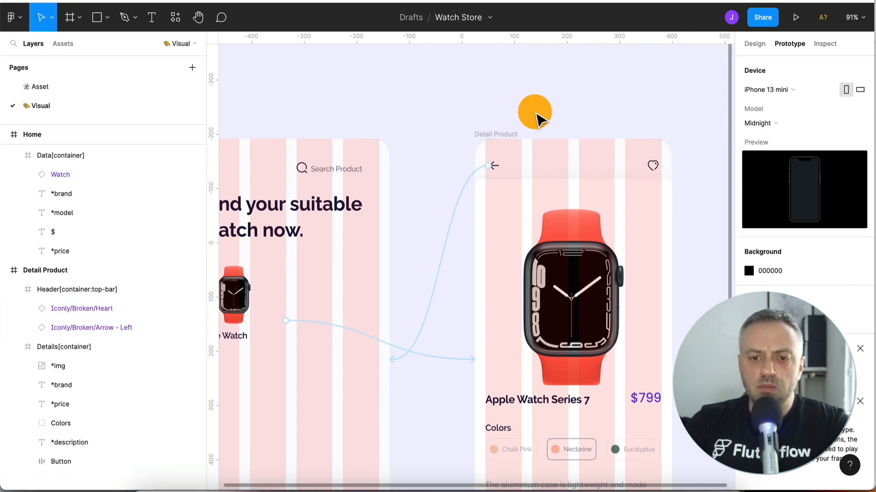
# Extend the $799 price text box on the Detail Product screen downward to a height of about 31 px.
pyautogui.scroll(-7, 424, 230)
pyautogui.hscroll(-2, 424, 230)
pyautogui.click(592, 300)
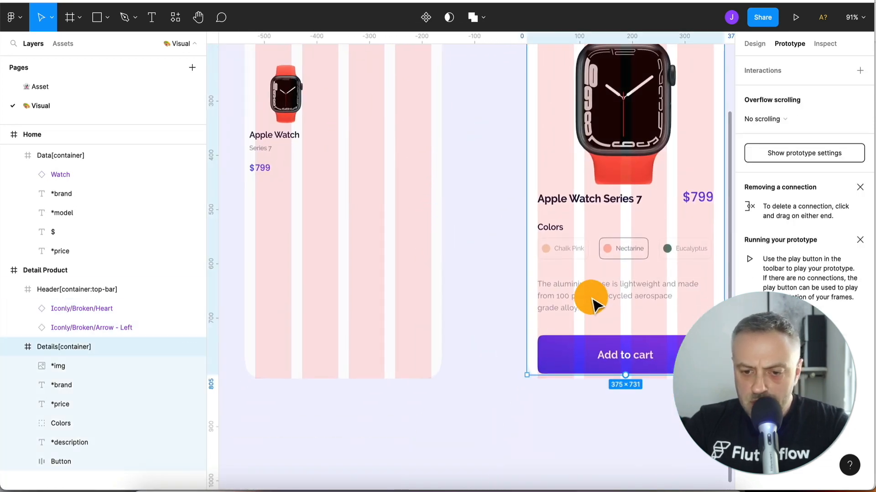
pyautogui.hscroll(5, 592, 300)
pyautogui.scroll(1, 592, 300)
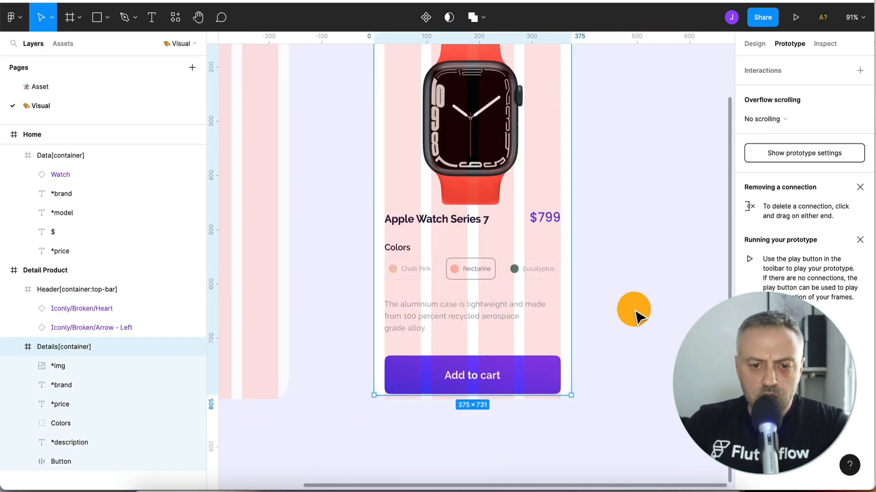
pyautogui.scroll(-3, 600, 289)
pyautogui.scroll(5, 580, 251)
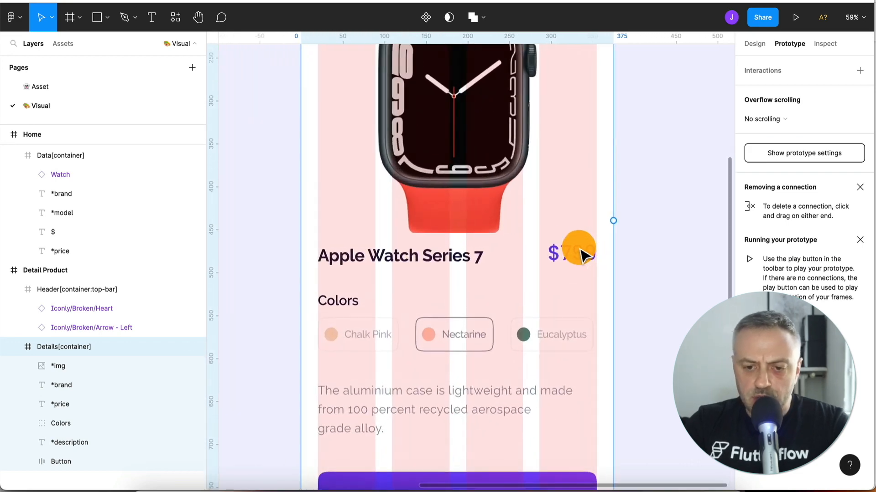
pyautogui.click(576, 263)
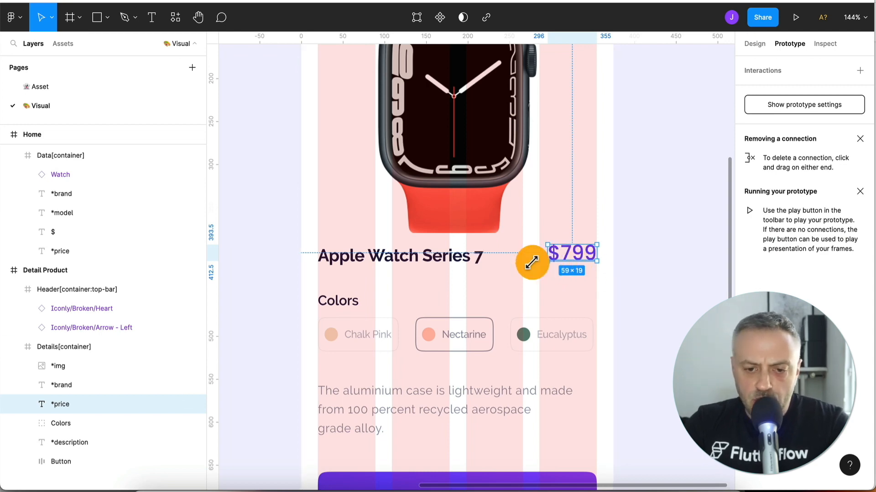
pyautogui.click(470, 255)
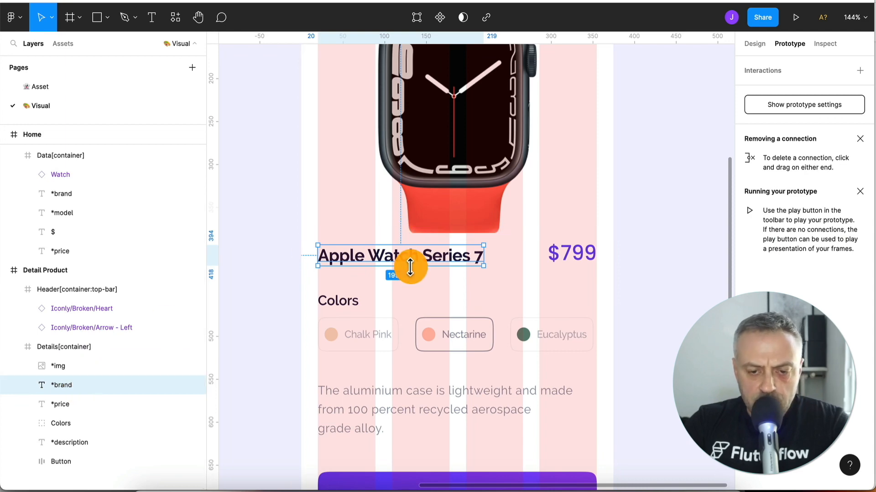
pyautogui.click(561, 252)
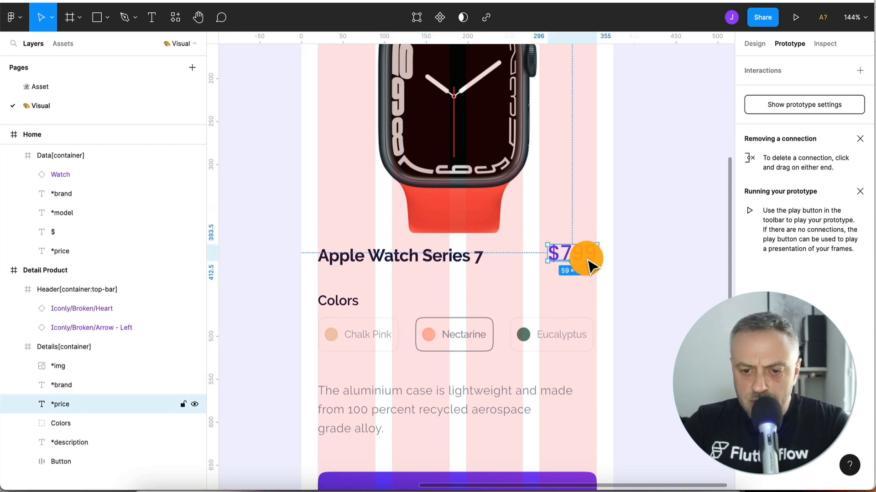
pyautogui.scroll(5, 588, 265)
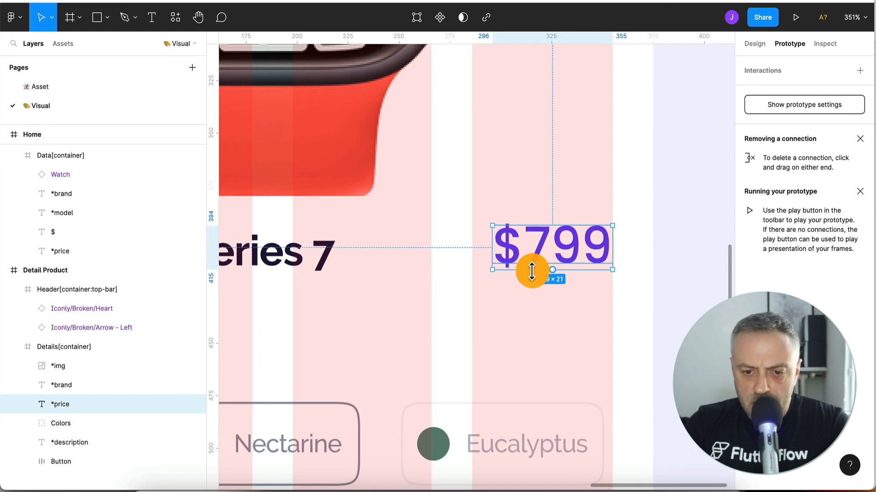
pyautogui.moveTo(532, 272); pyautogui.dragTo(528, 279)
pyautogui.doubleClick(548, 251)
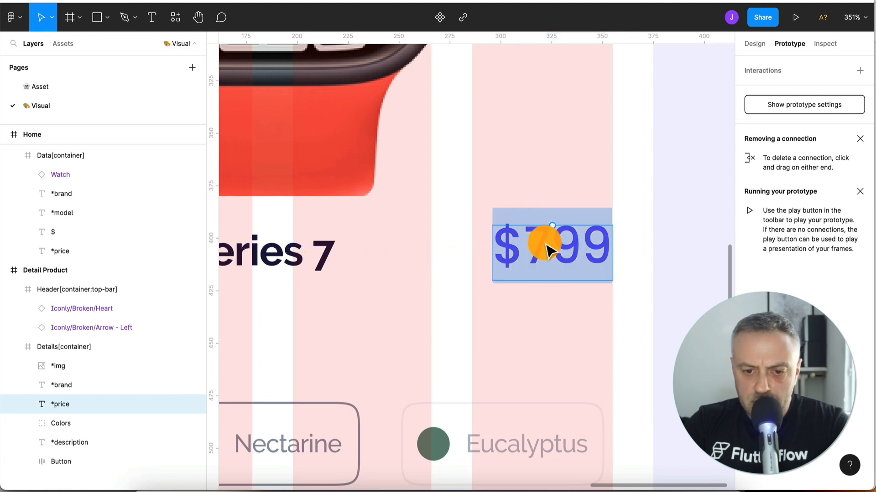
pyautogui.press('Escape')
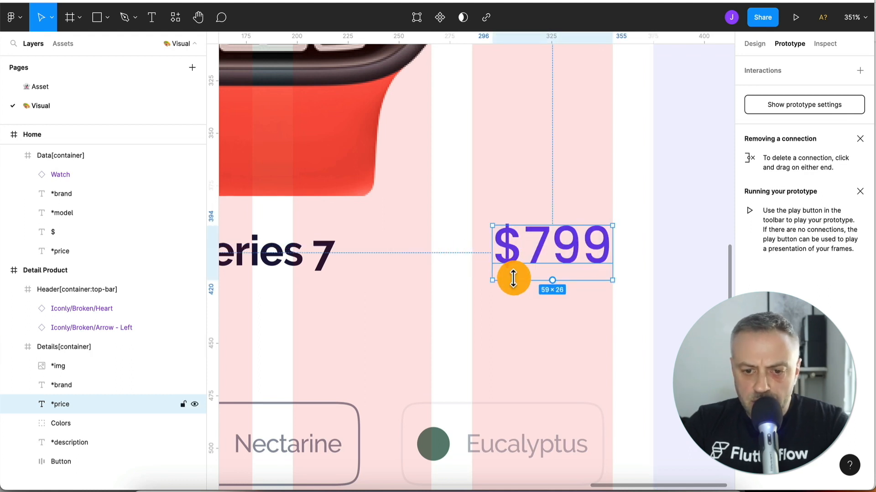
pyautogui.moveTo(513, 279); pyautogui.dragTo(512, 291)
pyautogui.scroll(-1, 436, 305)
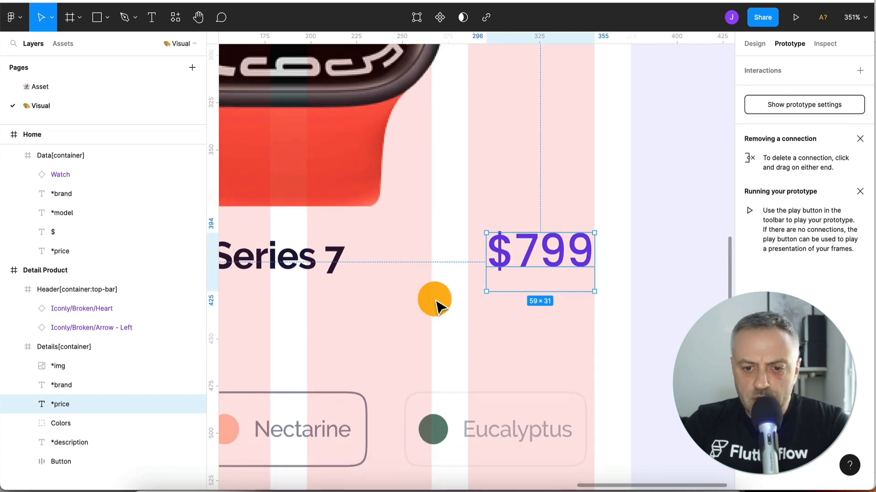
# Move the Apple Watch Series 7 title on the Detail Product screen up slightly to line up with the price.
pyautogui.scroll(-3, 436, 301)
pyautogui.click(426, 301)
pyautogui.hscroll(-3, 314, 276)
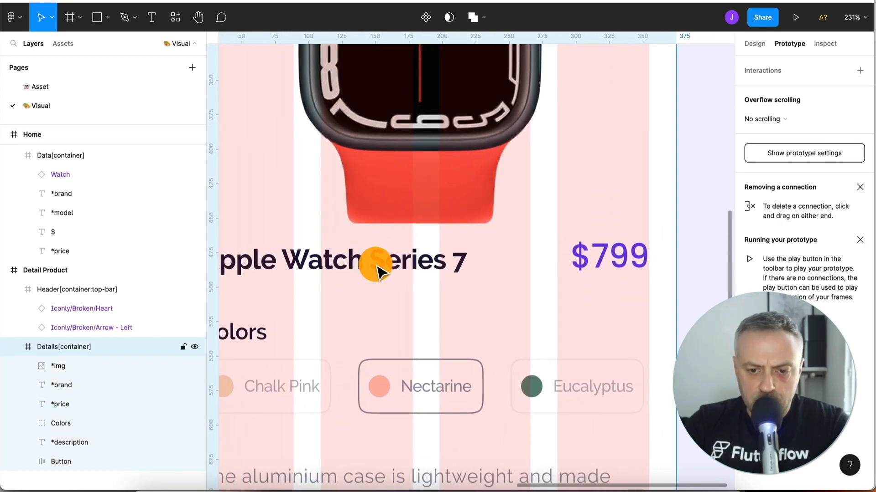
pyautogui.hscroll(-4, 355, 264)
pyautogui.click(396, 253)
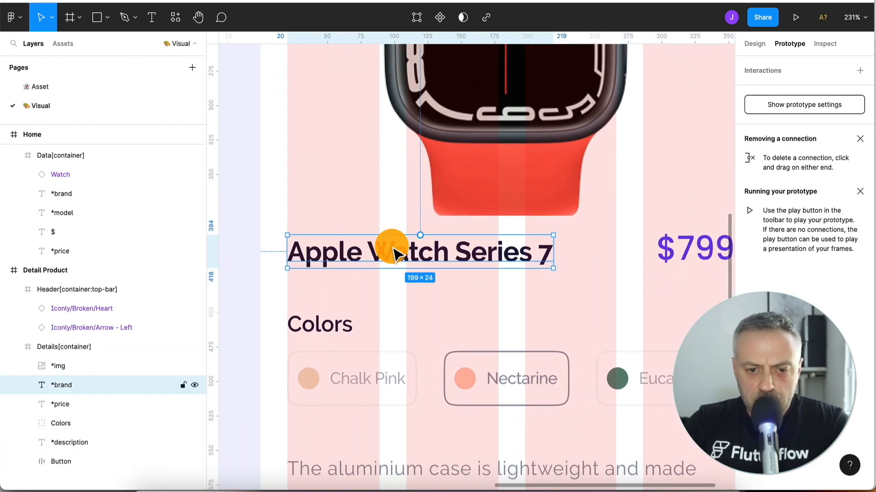
pyautogui.moveTo(396, 254); pyautogui.dragTo(392, 246)
pyautogui.click(684, 245)
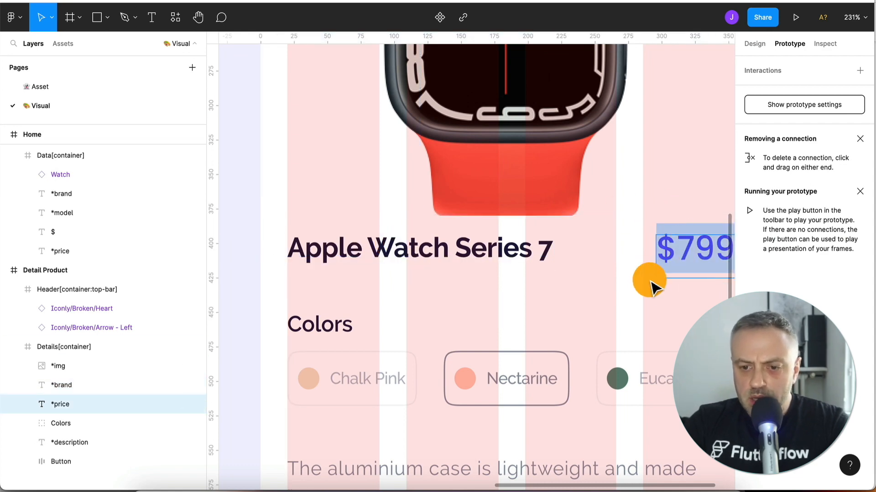
pyautogui.click(622, 284)
pyautogui.scroll(-3, 622, 286)
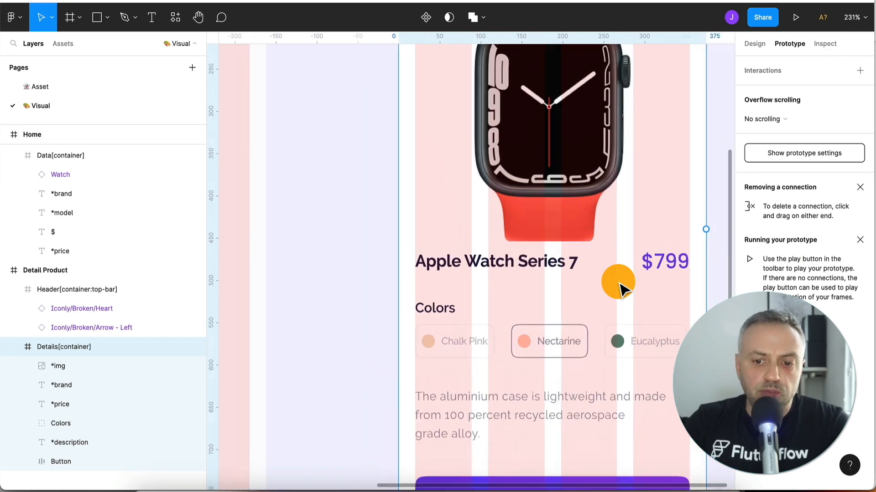
pyautogui.scroll(-5, 618, 285)
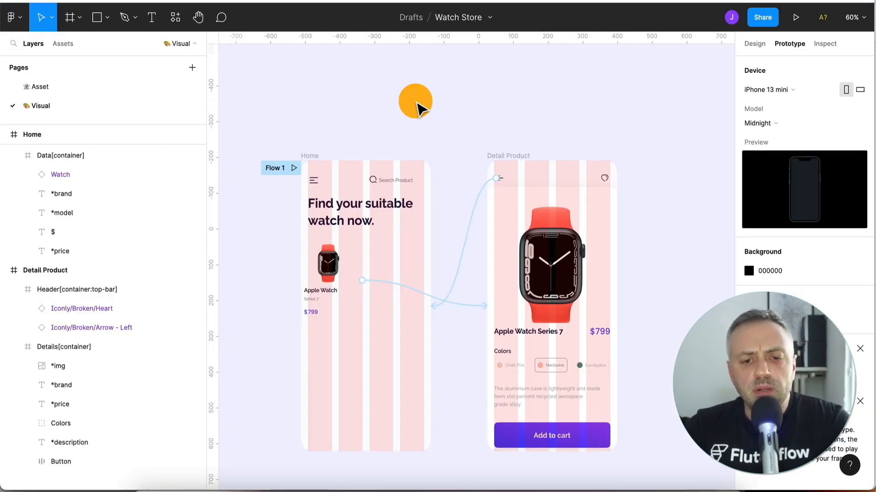
pyautogui.click(354, 266)
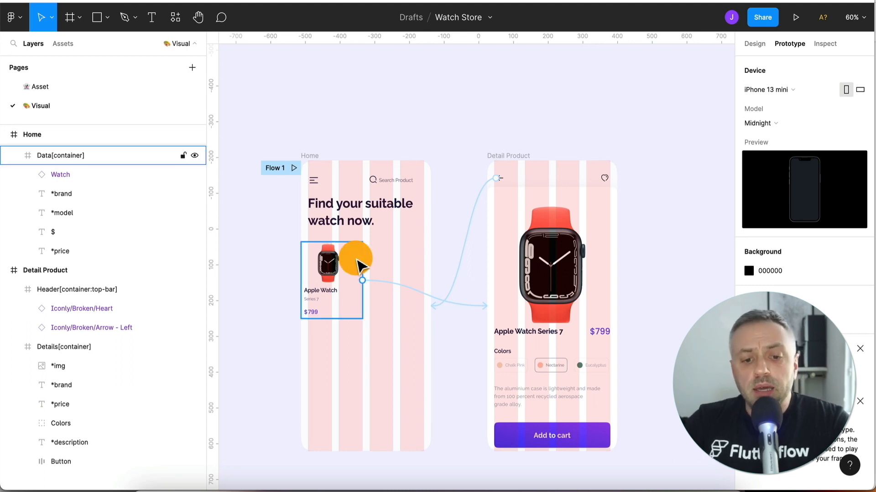
pyautogui.click(369, 321)
pyautogui.click(344, 299)
pyautogui.click(554, 268)
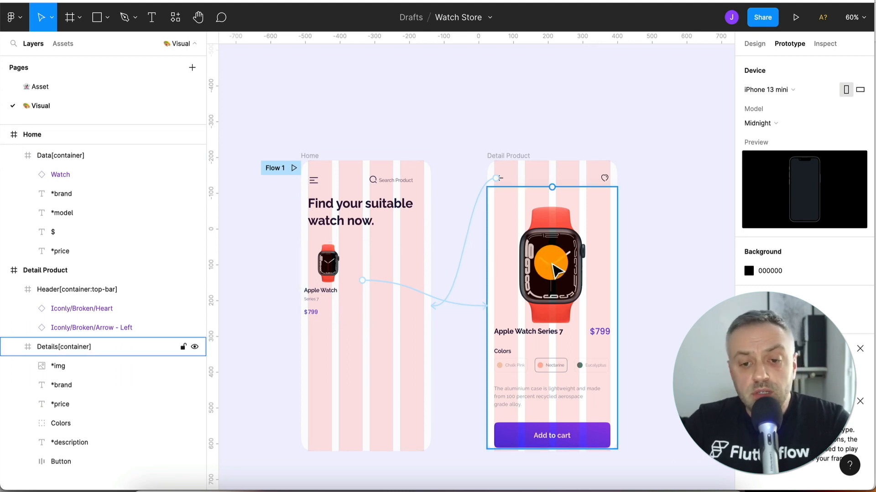
pyautogui.click(381, 208)
pyautogui.click(554, 185)
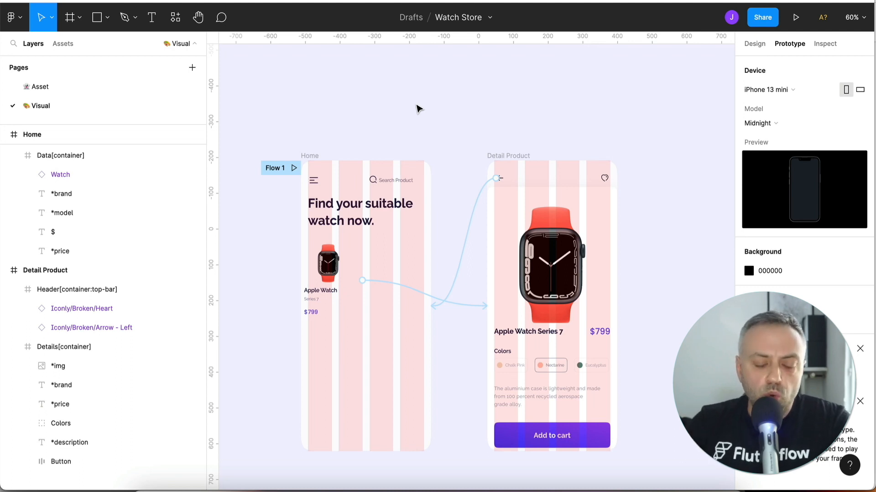
pyautogui.click(328, 264)
pyautogui.click(377, 172)
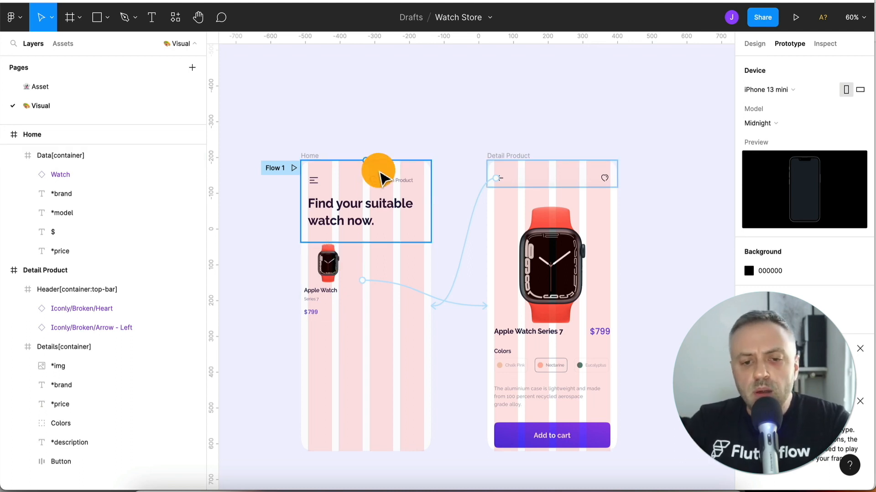
pyautogui.click(397, 280)
pyautogui.click(347, 257)
pyautogui.click(525, 326)
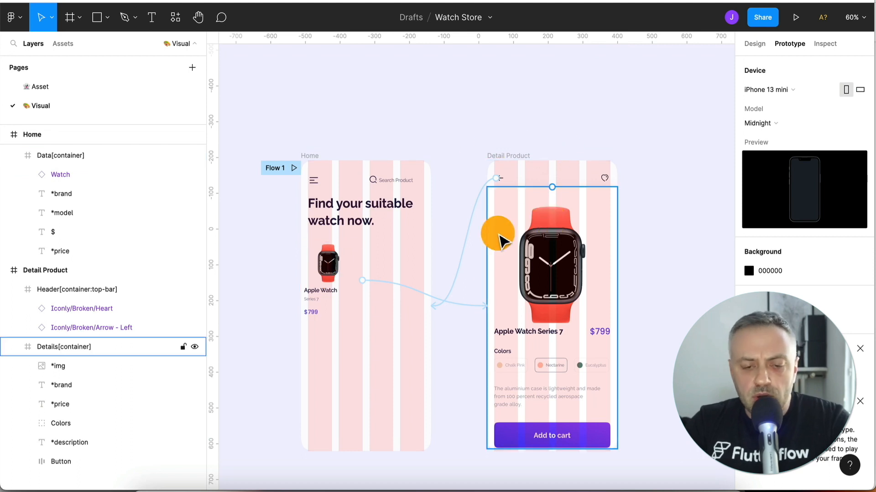
pyautogui.click(328, 268)
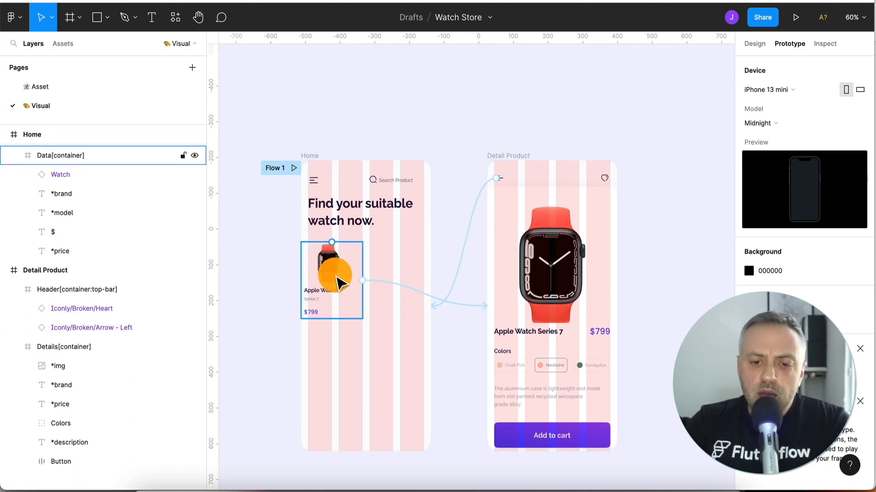
pyautogui.click(563, 180)
pyautogui.click(577, 221)
pyautogui.click(580, 171)
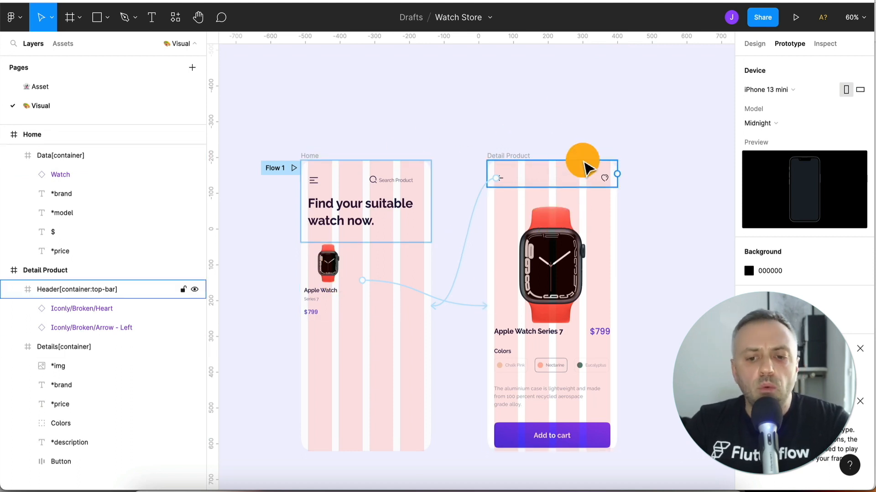
pyautogui.click(556, 203)
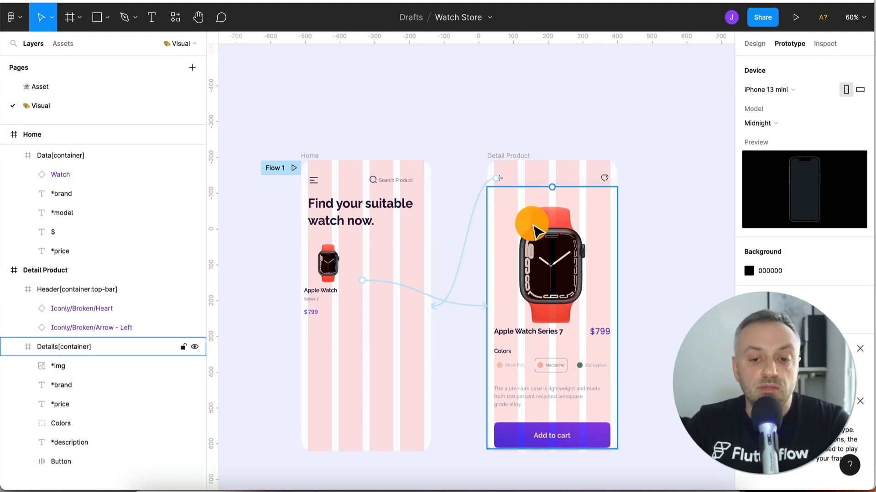
pyautogui.click(514, 157)
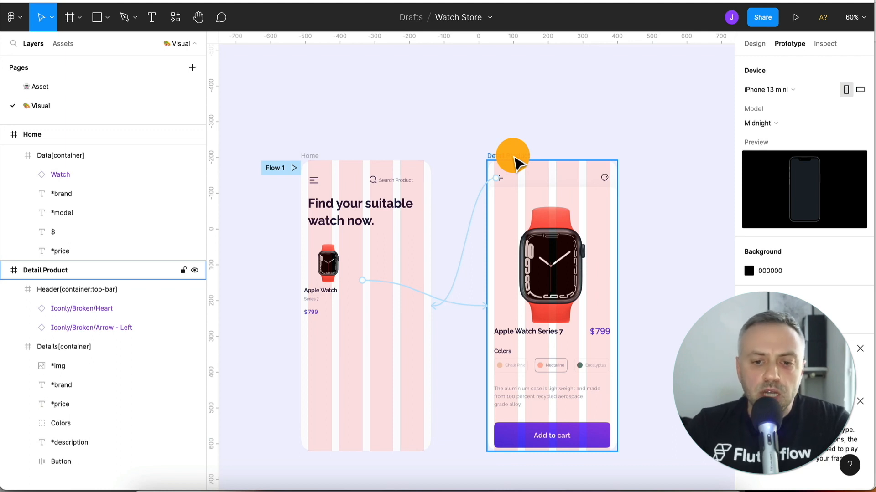
pyautogui.click(507, 180)
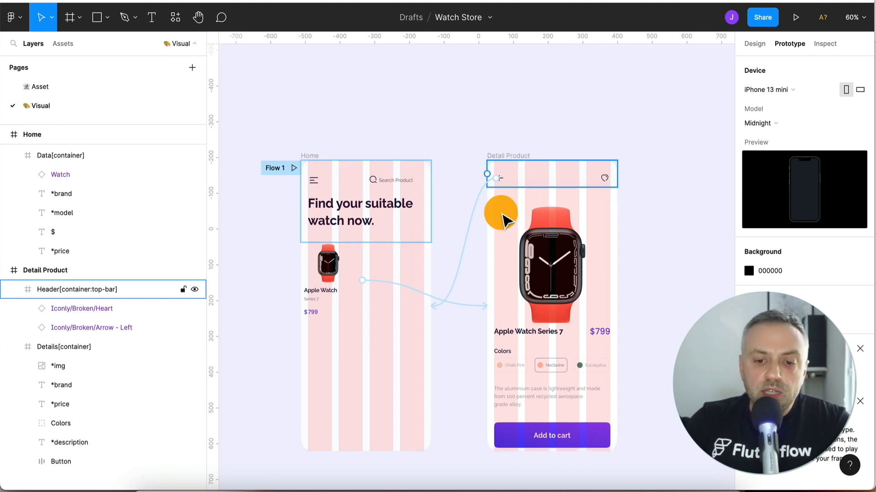
pyautogui.click(553, 215)
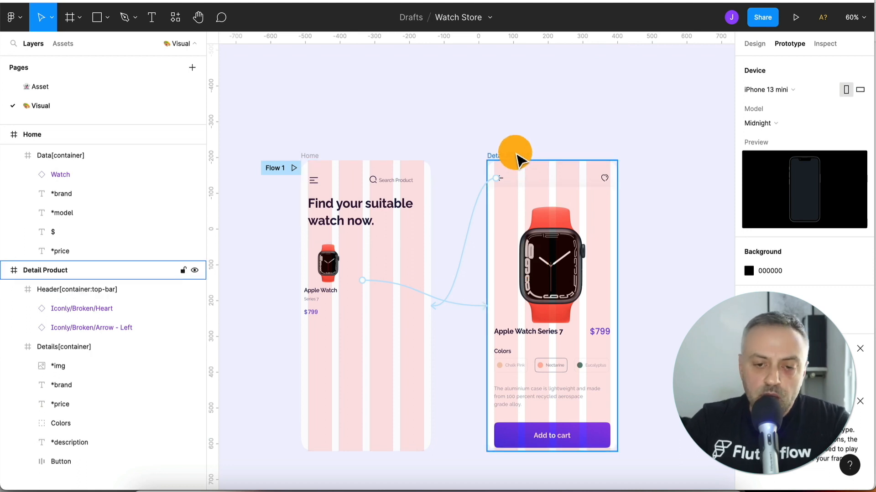
# Move the Detail Product frame farther right of Home, leaving a gap wide enough for another screen between them.
pyautogui.moveTo(517, 155); pyautogui.dragTo(643, 155)
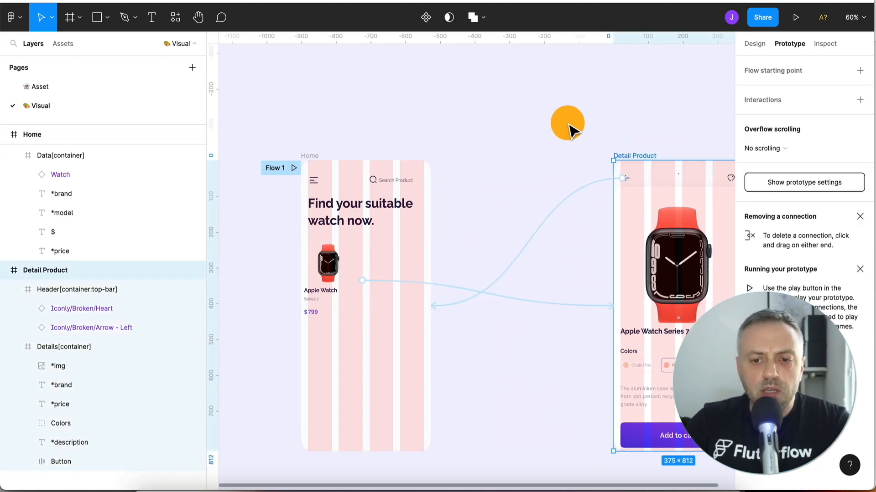
pyautogui.click(566, 125)
pyautogui.hscroll(3, 557, 124)
pyautogui.hscroll(-2, 456, 137)
# Place a copy of the Home screen between Home and Detail Product with 76 px gaps, and name it Wait.
pyautogui.click(284, 156)
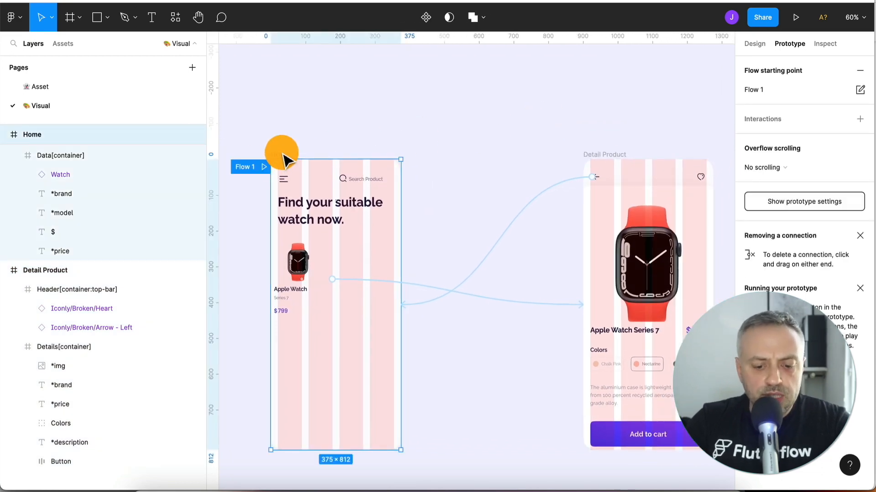
pyautogui.press('super+v')
pyautogui.moveTo(422, 154); pyautogui.dragTo(434, 154)
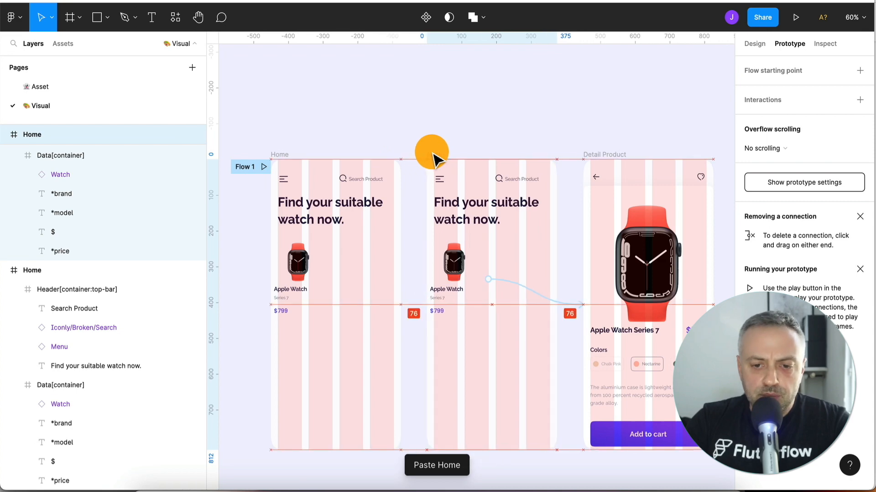
pyautogui.press('Escape')
pyautogui.doubleClick(440, 154)
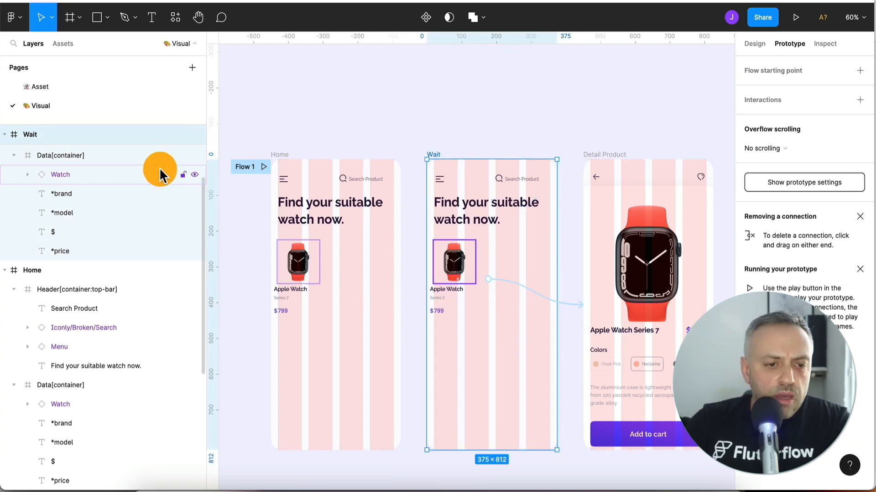
# Delete the Watch, *brand, *model, $ and *price layers from the Wait screen's Data container.
pyautogui.click(24, 155)
pyautogui.click(77, 179)
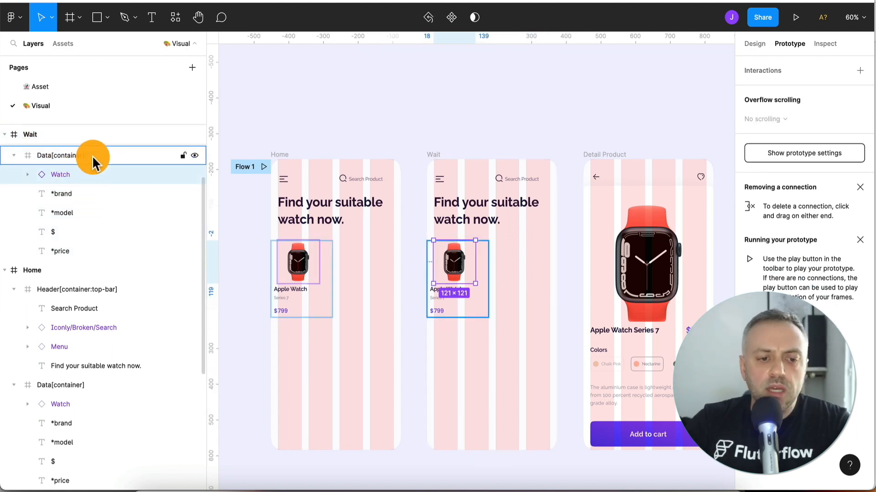
pyautogui.keyDown('shift'); pyautogui.click(73, 251); pyautogui.keyUp('shift')
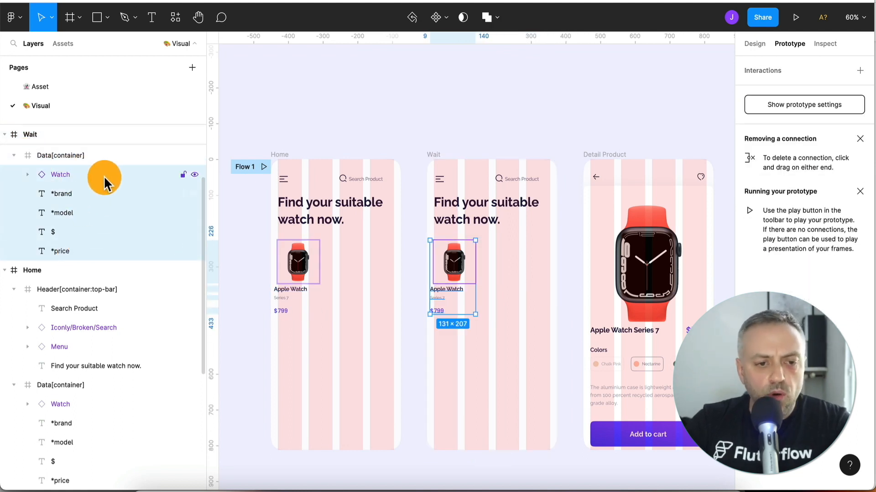
pyautogui.press('Delete')
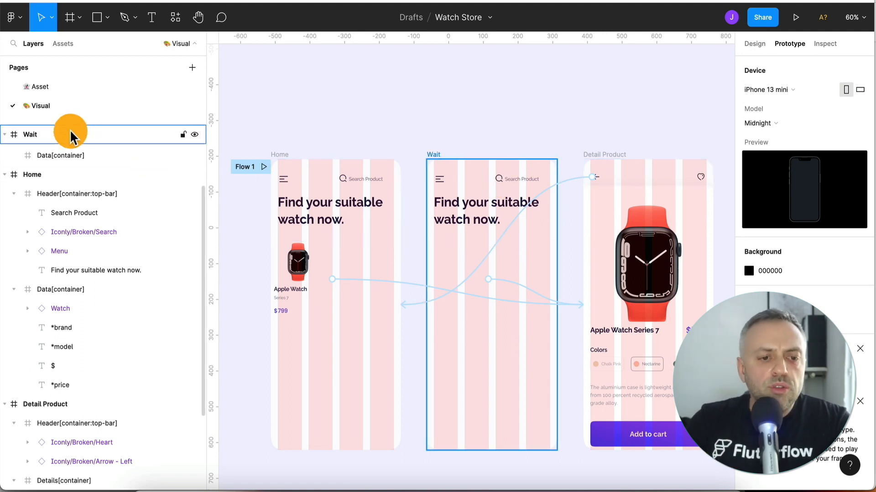
# Delete the header with its menu, search and heading text from the Wait screen, keeping the empty Data container.
pyautogui.click(51, 156)
pyautogui.click(27, 134)
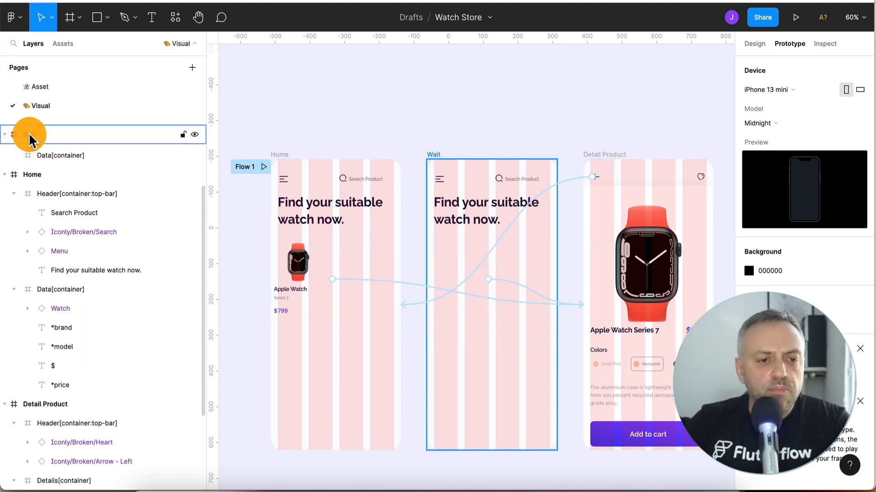
pyautogui.click(511, 214)
pyautogui.press('Delete')
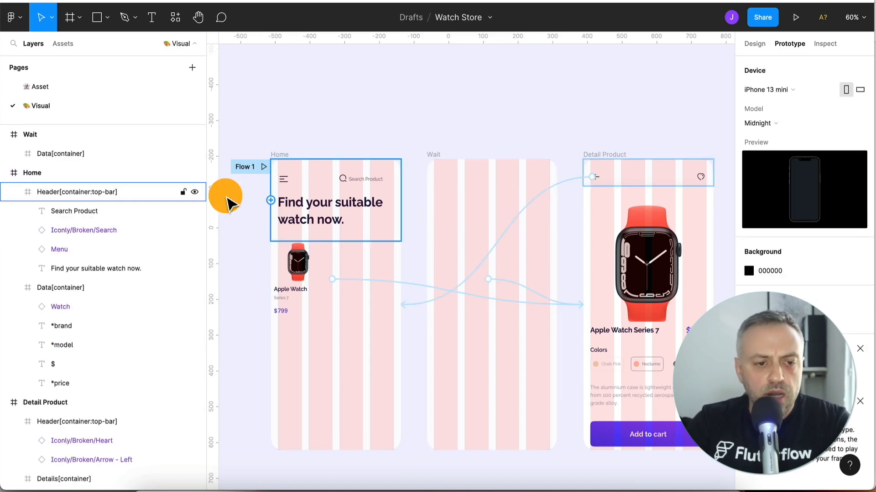
# Enlarge the Wait screen's empty Data container to about 374 × 812 so that it fills the screen.
pyautogui.click(5, 135)
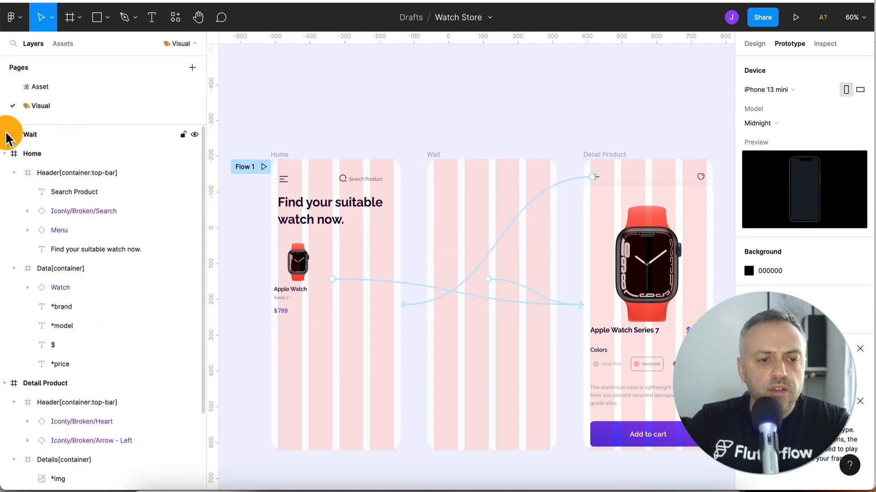
pyautogui.click(5, 135)
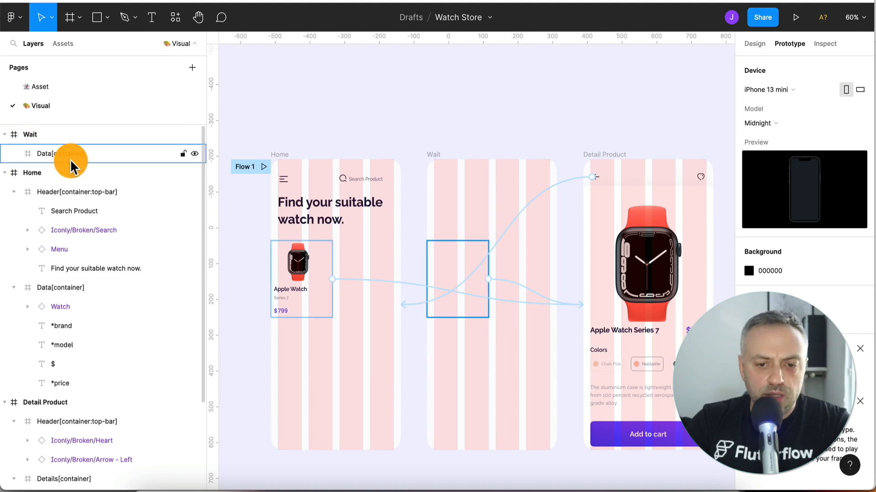
pyautogui.click(475, 293)
pyautogui.click(465, 240)
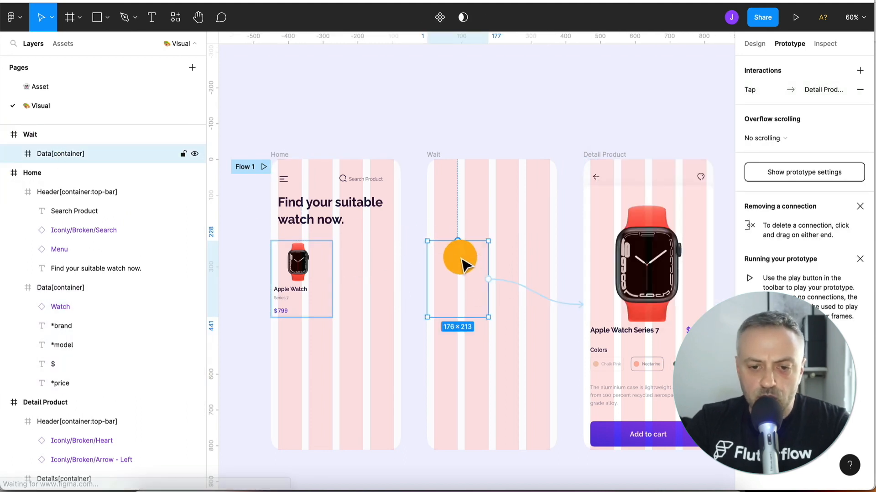
pyautogui.moveTo(488, 238); pyautogui.dragTo(558, 161)
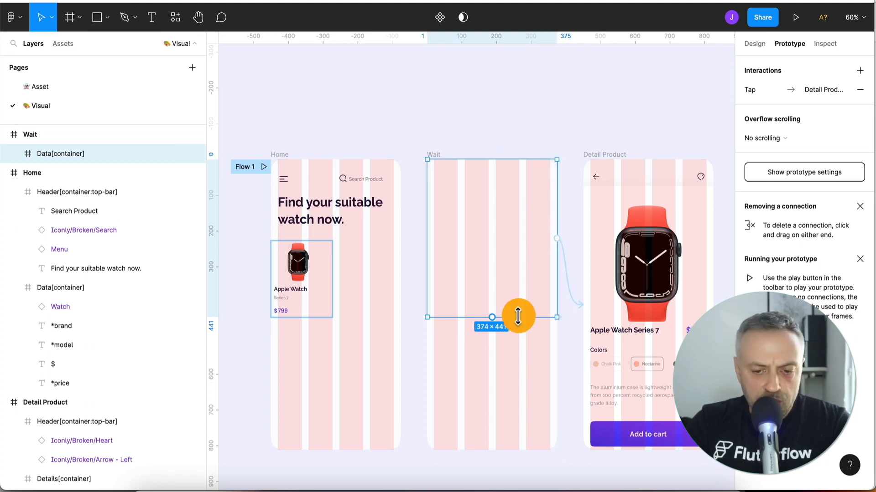
pyautogui.moveTo(517, 316); pyautogui.dragTo(513, 450)
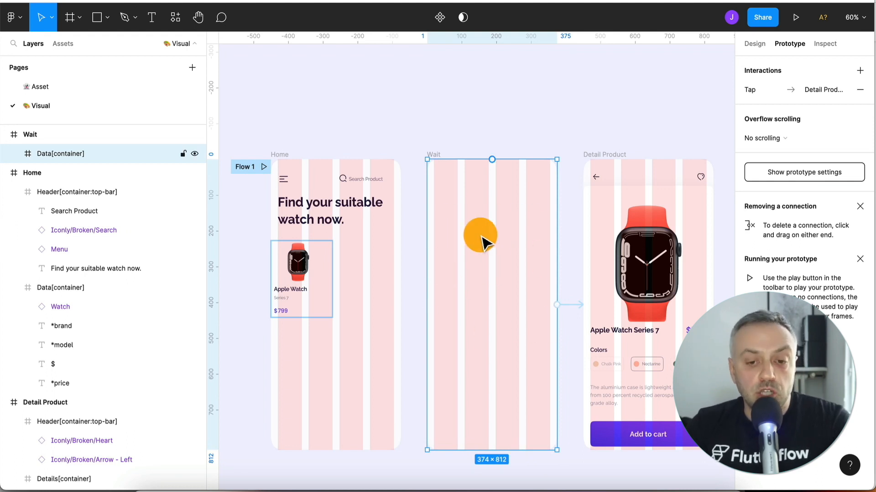
# Draw a rectangle about 234 × 251 centred in the Wait screen's Data container and set its horizontal constraint to Left and right.
pyautogui.click(98, 17)
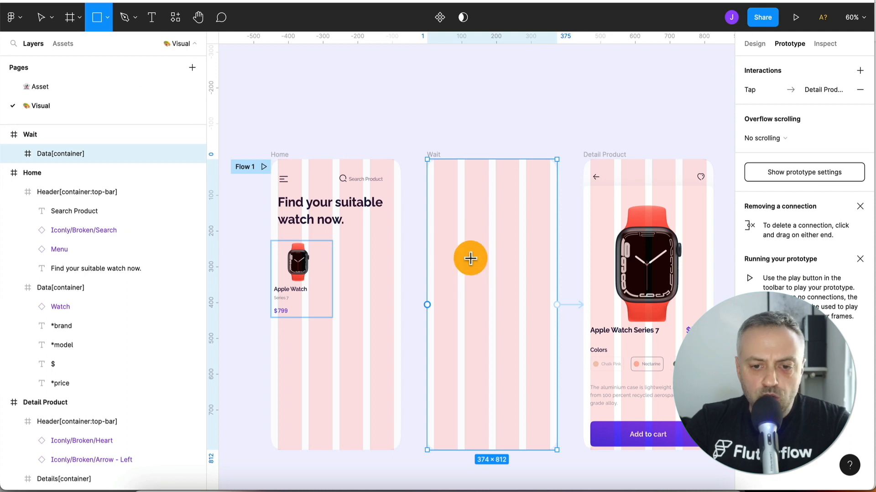
pyautogui.moveTo(458, 243); pyautogui.dragTo(538, 334)
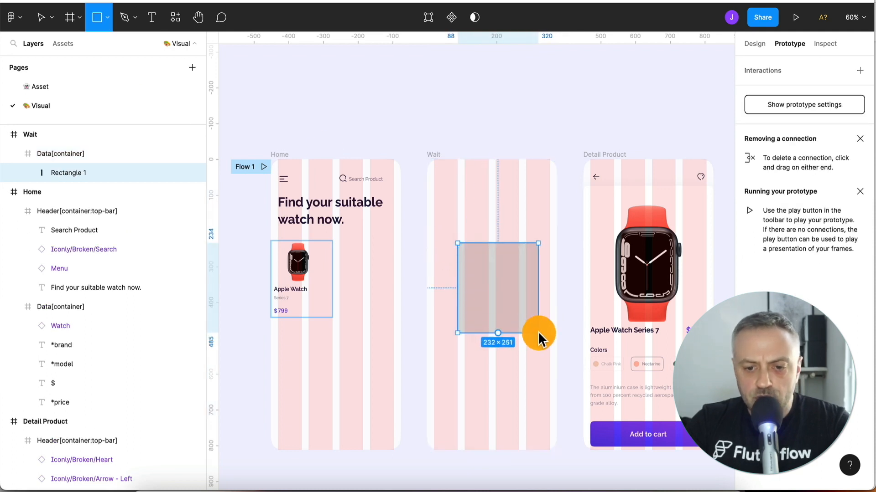
pyautogui.moveTo(510, 286)
pyautogui.mouseDown()
pyautogui.moveTo(514, 305)
pyautogui.moveTo(507, 303)
pyautogui.mouseUp()
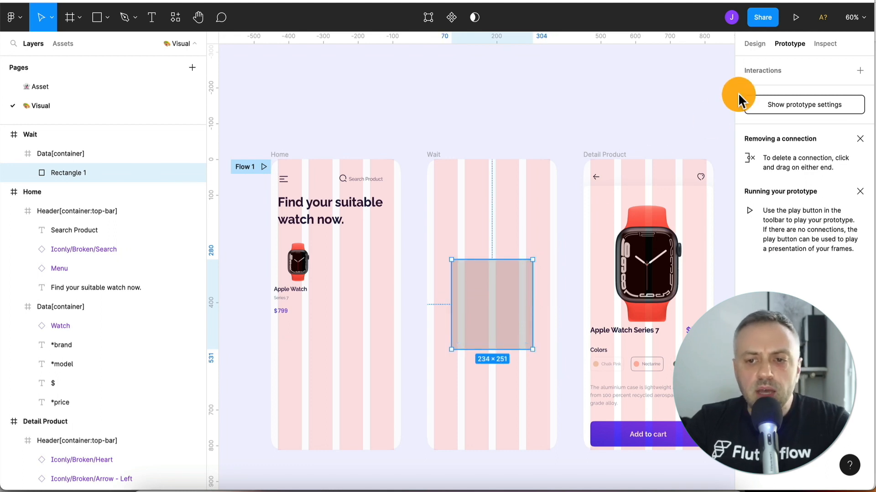
pyautogui.click(754, 43)
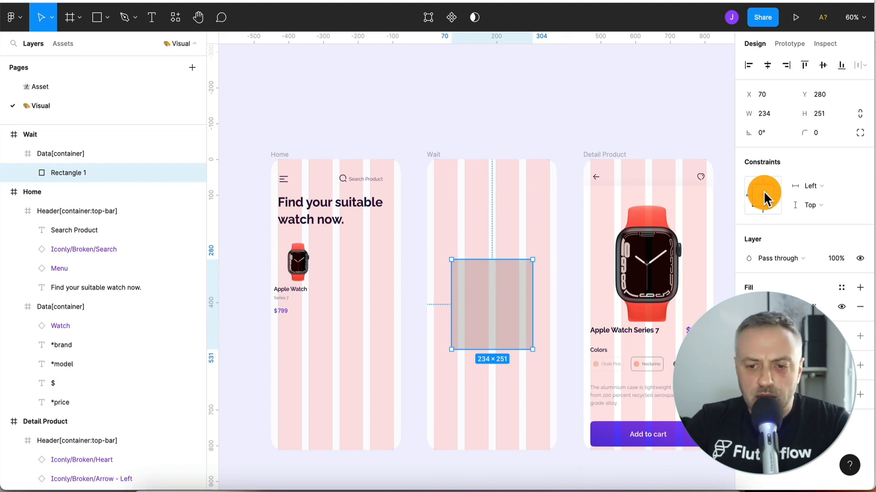
pyautogui.click(814, 185)
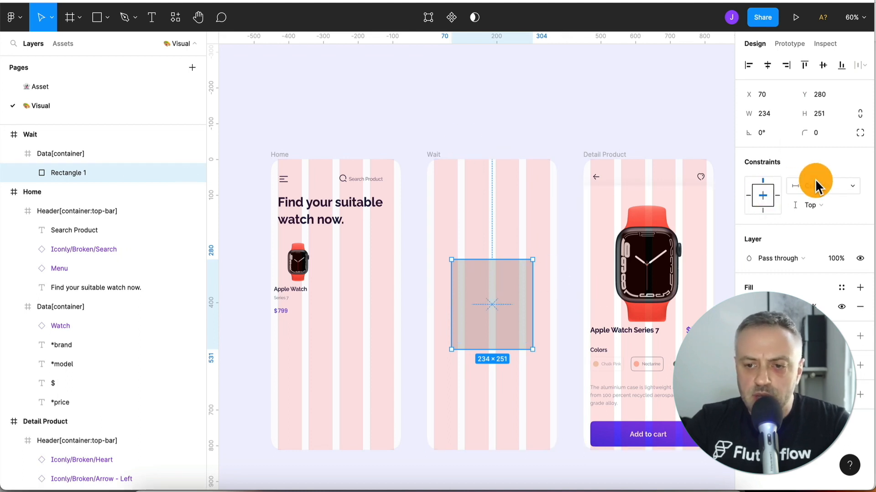
pyautogui.click(819, 173)
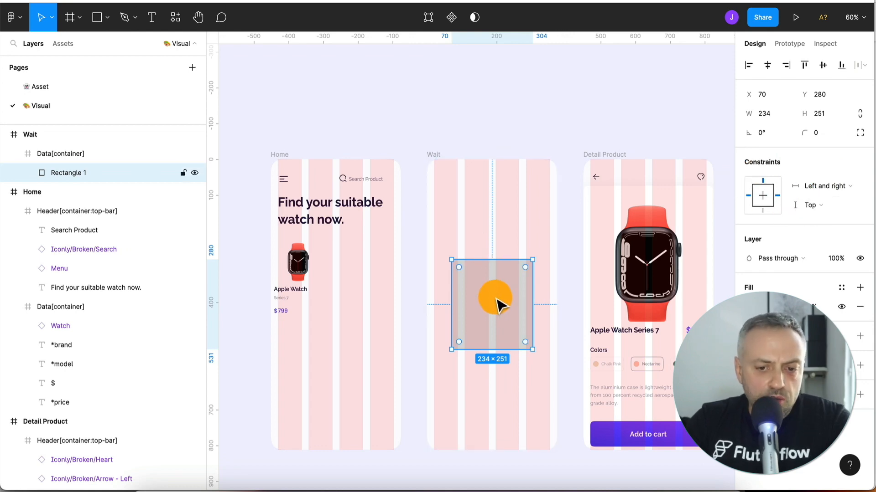
# Tag the Wait frame as a custom loading page with [state:loading] using the Bravorizer plugin.
pyautogui.click(441, 152)
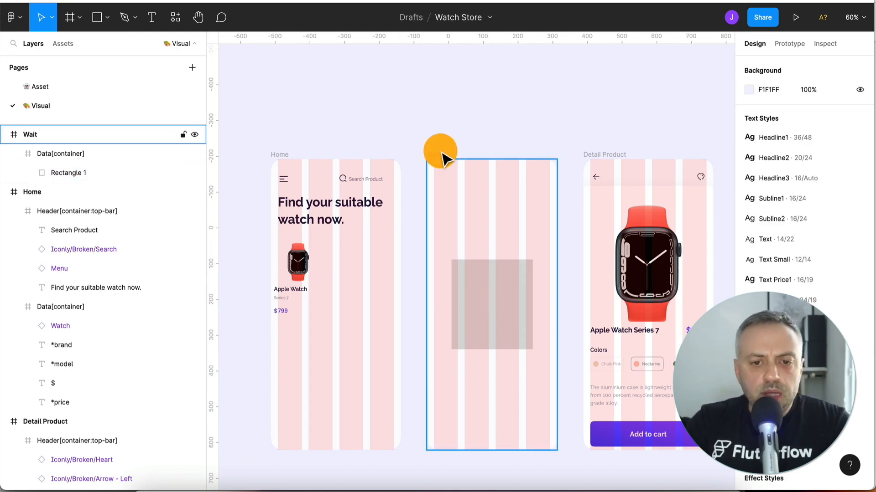
pyautogui.click(438, 157)
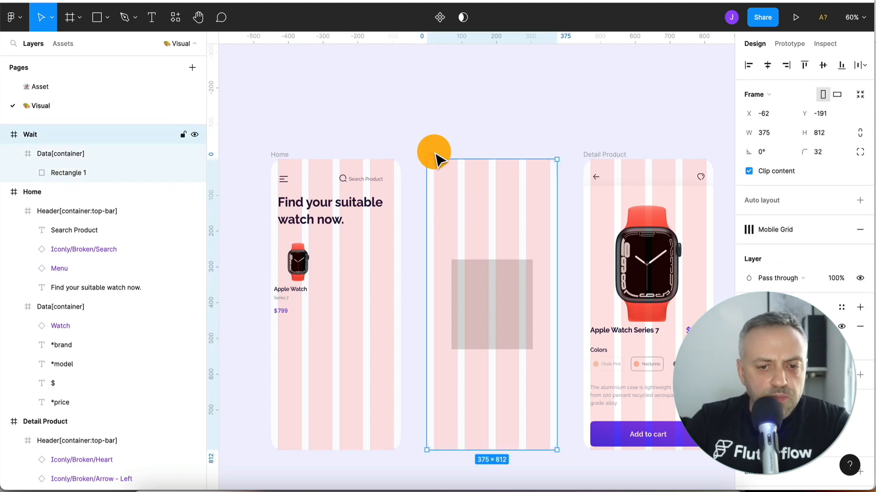
pyautogui.click(177, 18)
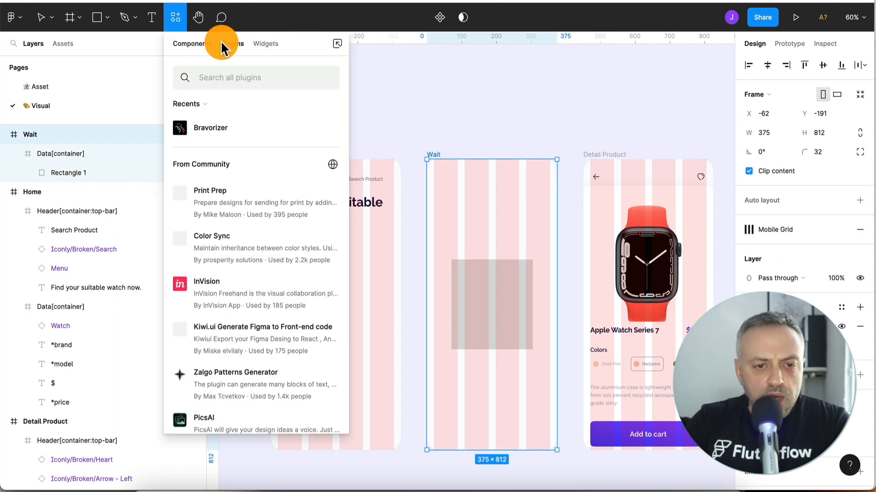
pyautogui.click(216, 127)
pyautogui.click(232, 205)
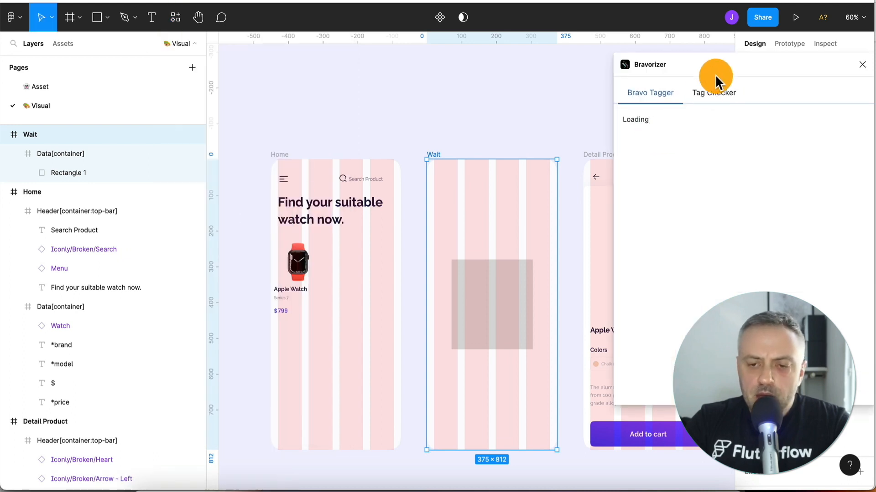
pyautogui.click(701, 171)
pyautogui.write('loading')
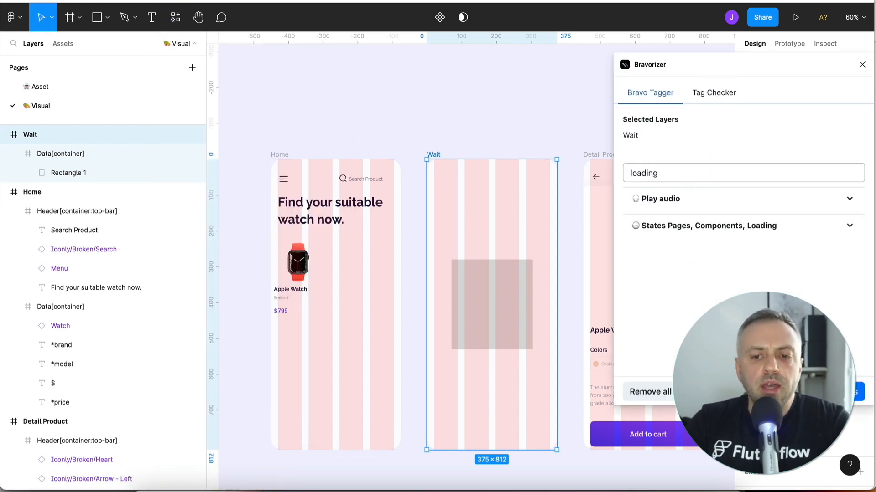
pyautogui.click(655, 183)
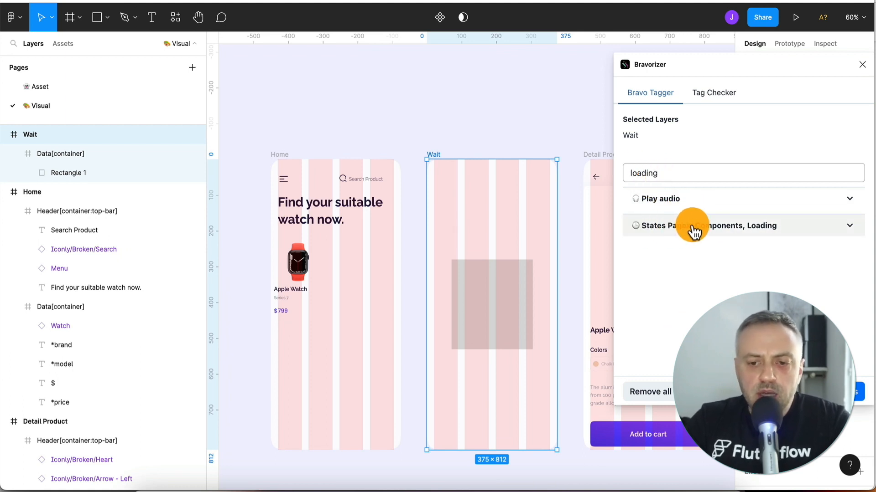
pyautogui.click(847, 227)
pyautogui.moveTo(631, 273)
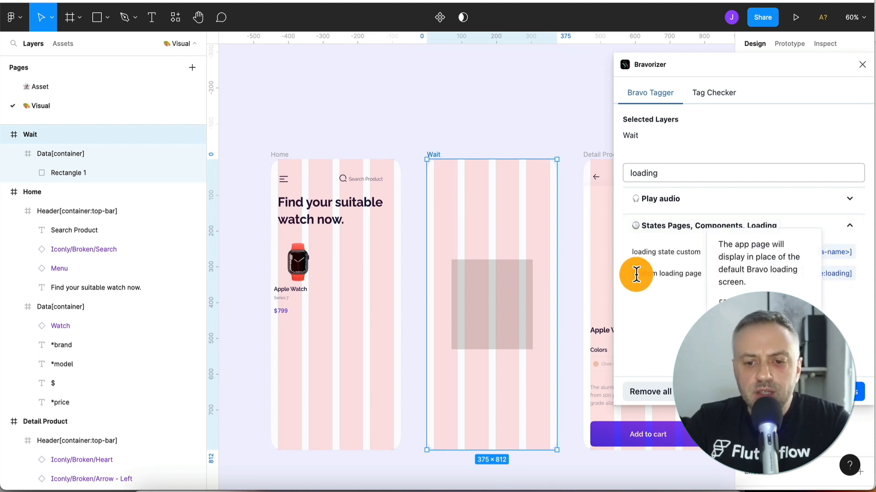
pyautogui.click(841, 275)
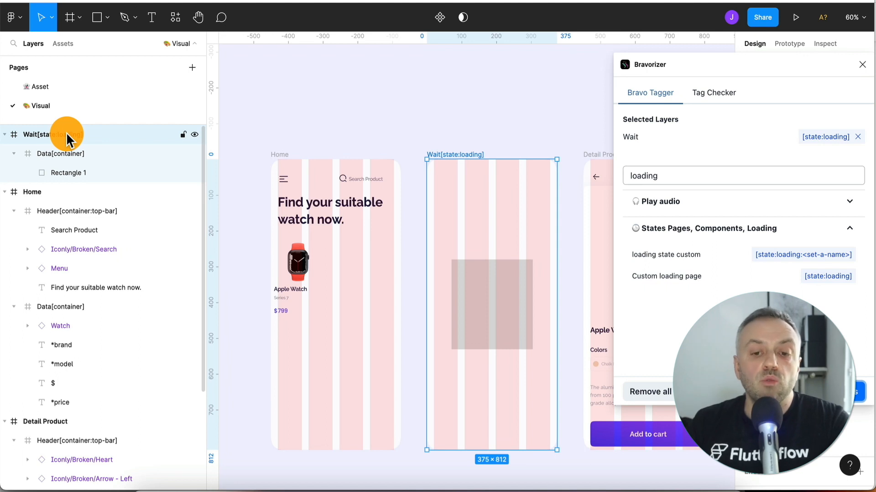
pyautogui.click(861, 64)
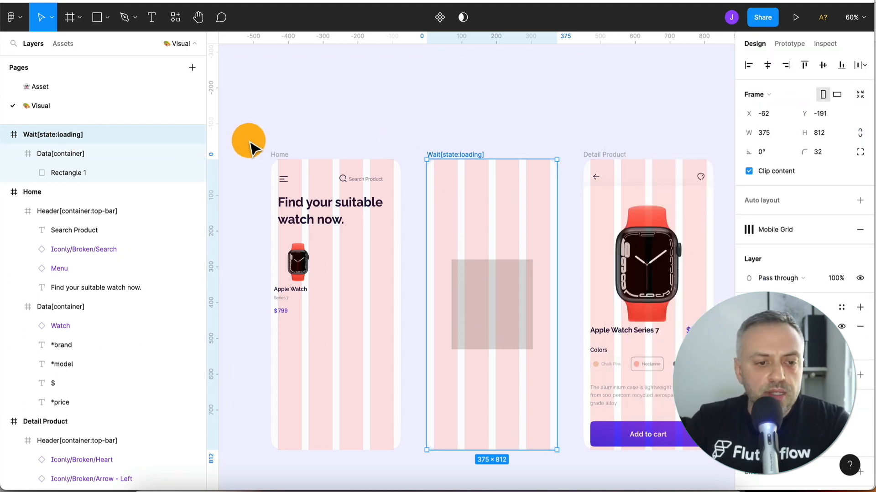
pyautogui.click(90, 173)
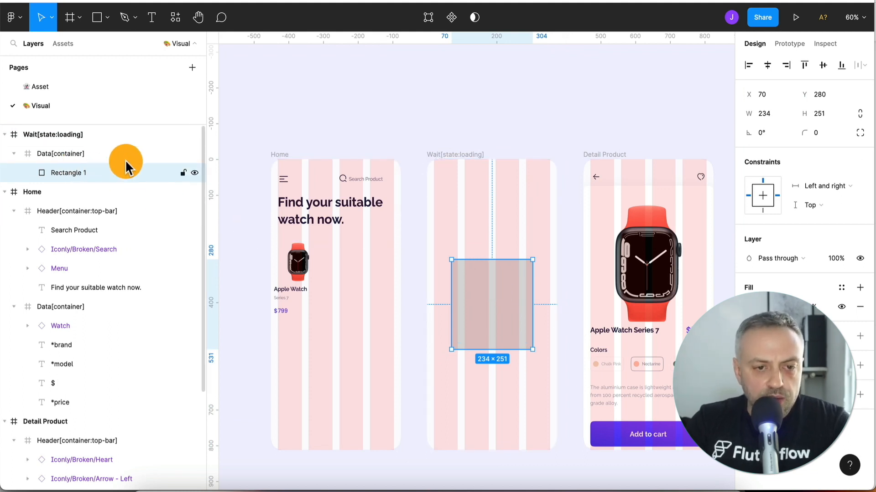
pyautogui.click(176, 17)
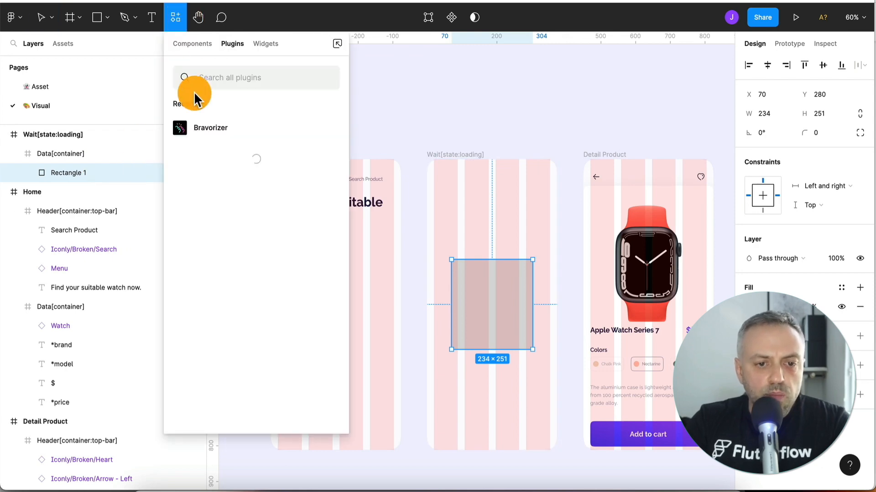
pyautogui.click(330, 127)
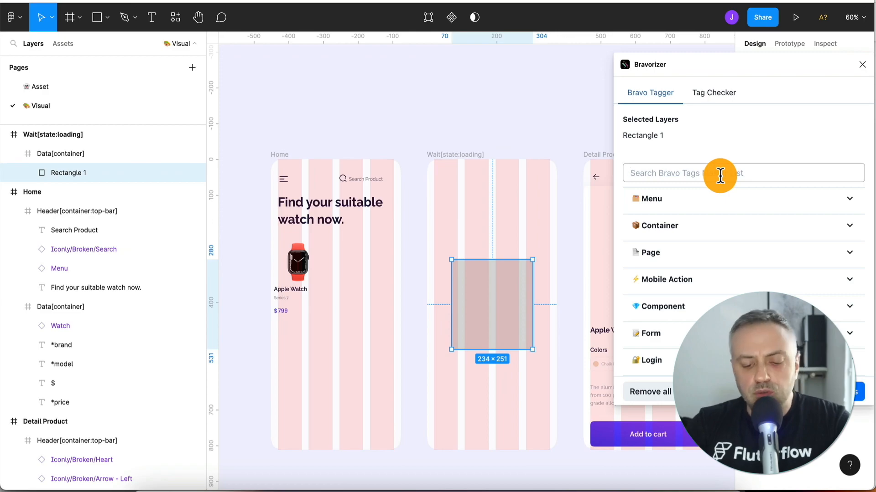
pyautogui.click(720, 175)
pyautogui.write('lott')
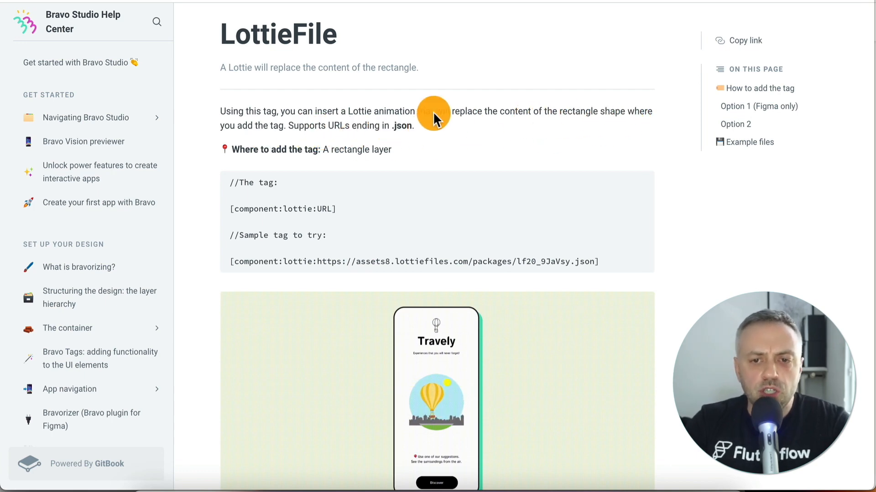
pyautogui.doubleClick(84, 174)
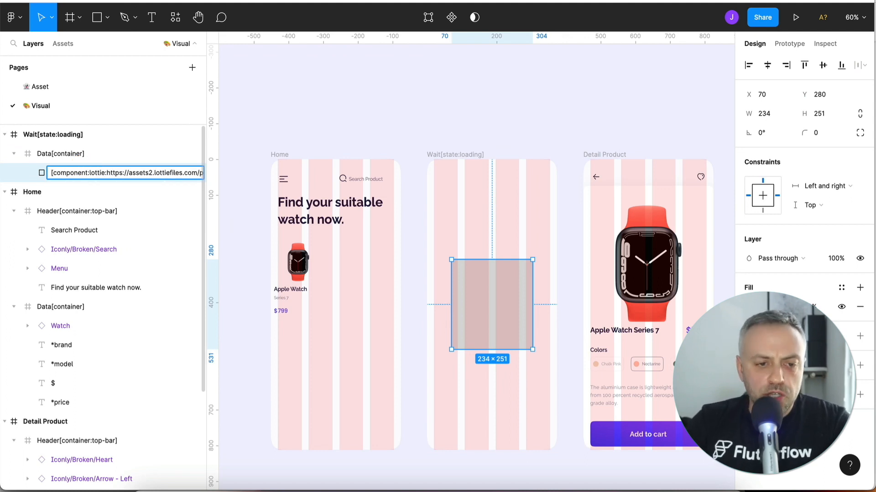
pyautogui.press('Return')
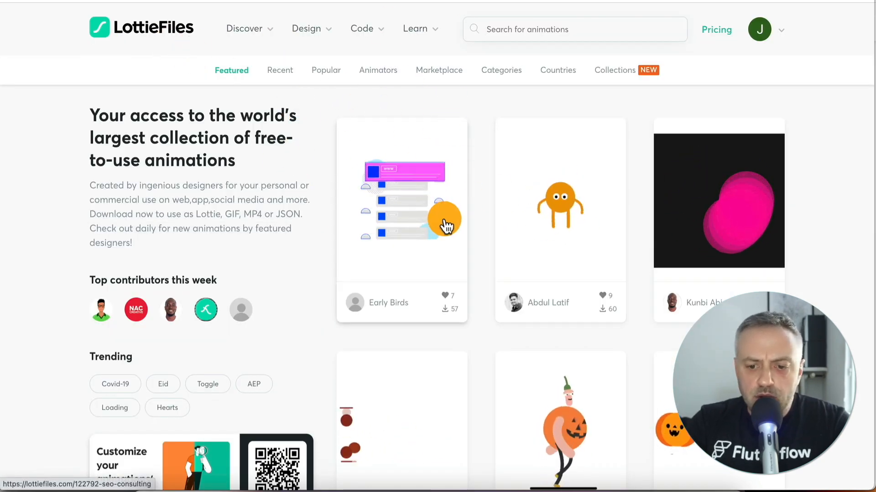
# Browse the featured animations on LottieFiles, open the Ball icon Lottie JSON animation and copy its animation URL.
pyautogui.scroll(-9, 446, 227)
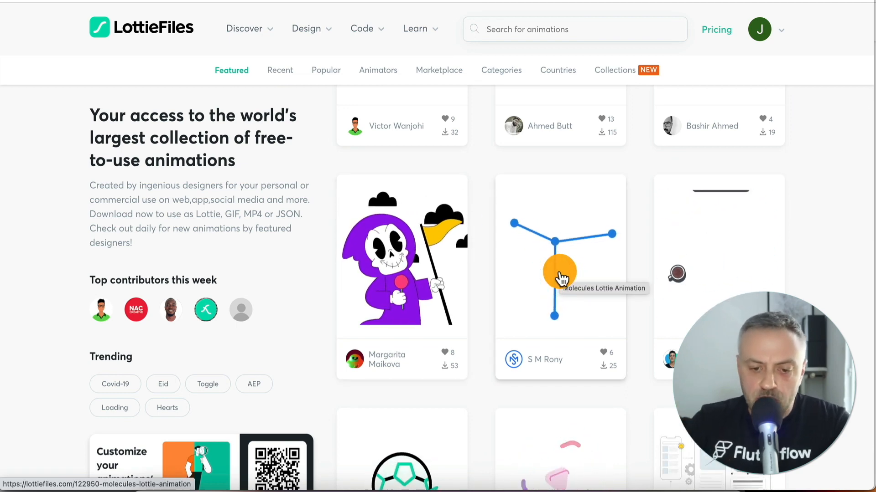
pyautogui.scroll(-5, 561, 278)
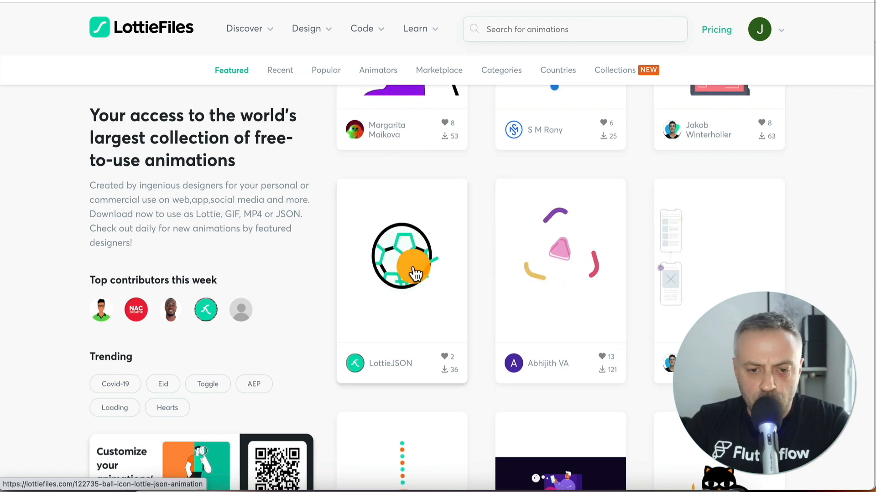
pyautogui.scroll(-6, 401, 270)
pyautogui.scroll(8, 402, 270)
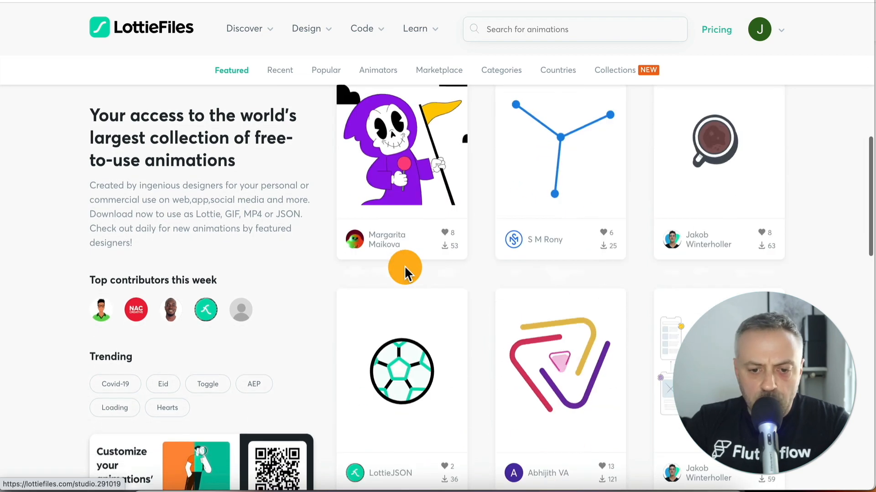
pyautogui.click(400, 377)
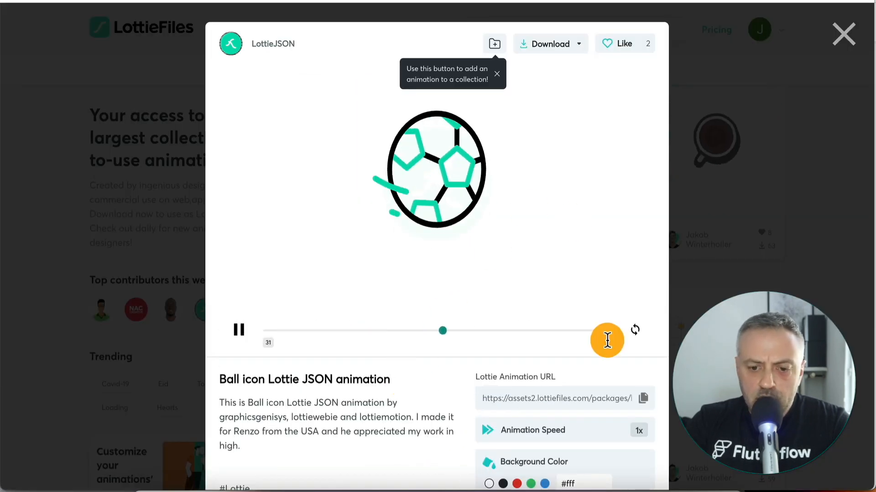
pyautogui.click(643, 399)
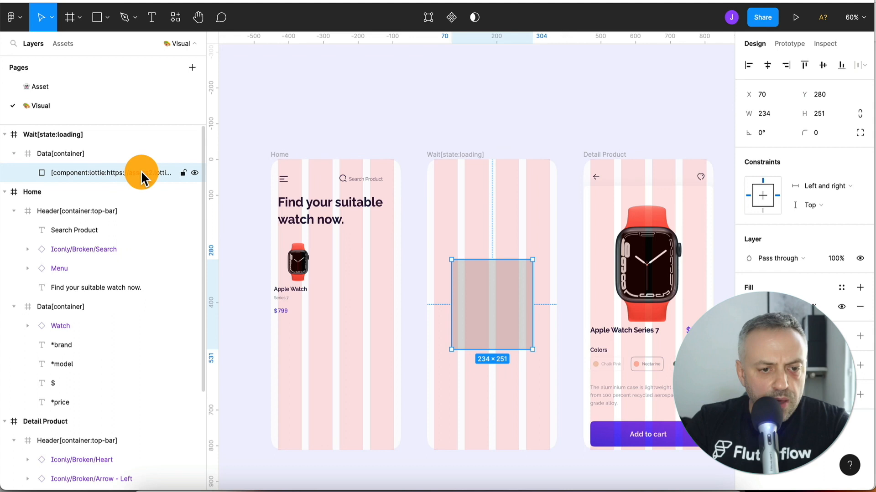
# Inspect the full Lottie tag in the Wait screen's rectangle name in Figma, including the end of its JSON URL.
pyautogui.doubleClick(127, 172)
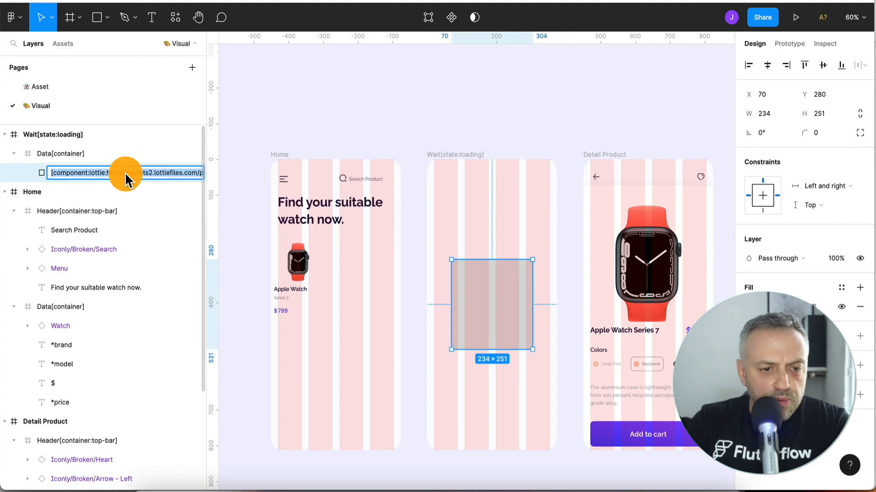
pyautogui.click(111, 173)
pyautogui.press('super+a')
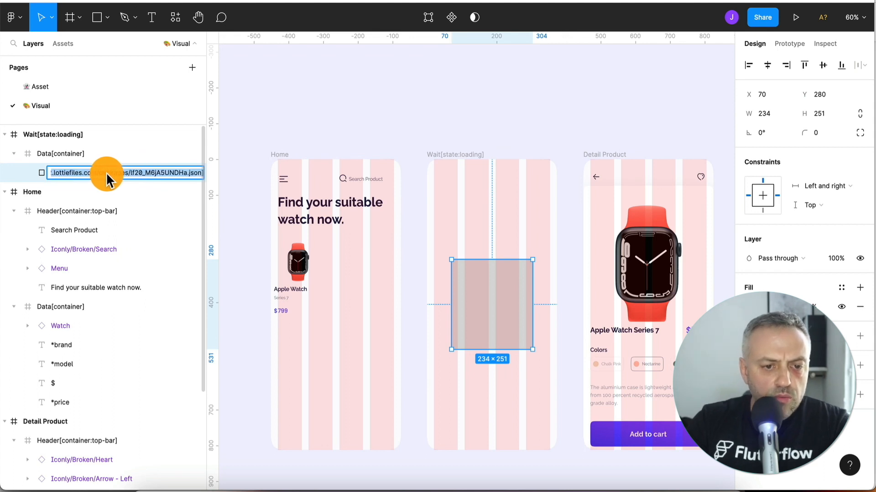
pyautogui.press('Right')
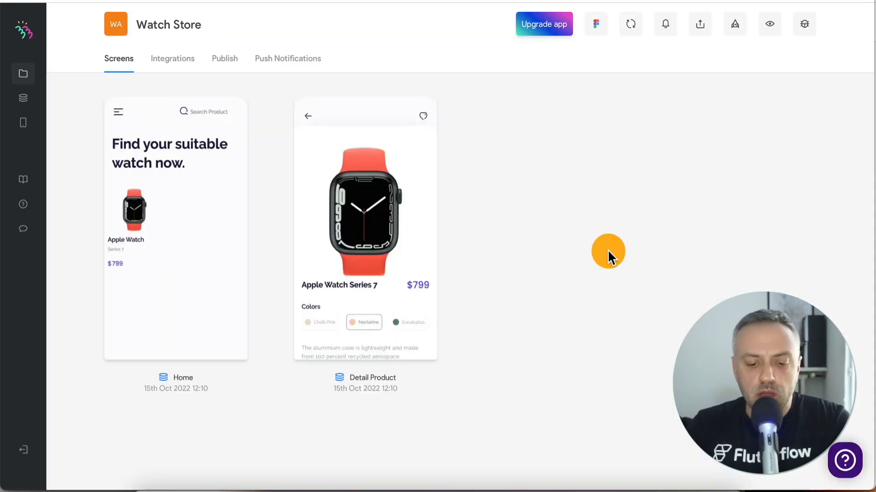
# Switch to Bravo Studio and sync the Watch Store app with the updated Figma design.
pyautogui.click(630, 25)
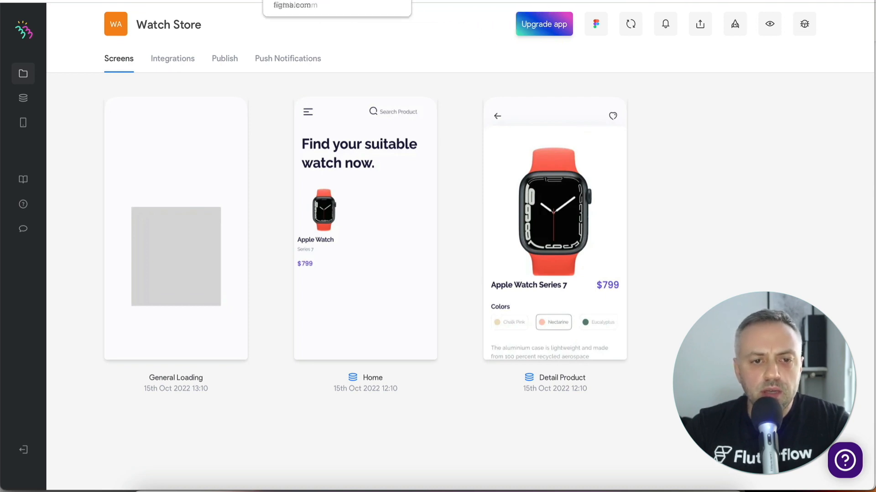
# Switch to LottieFiles, open the featured Shape animation and copy its Lottie animation URL.
pyautogui.click(232, 1)
pyautogui.click(765, 255)
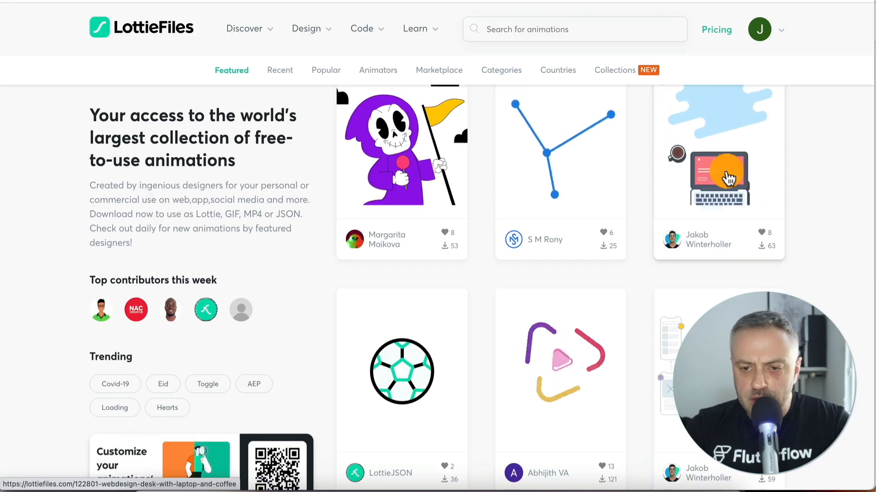
pyautogui.click(568, 283)
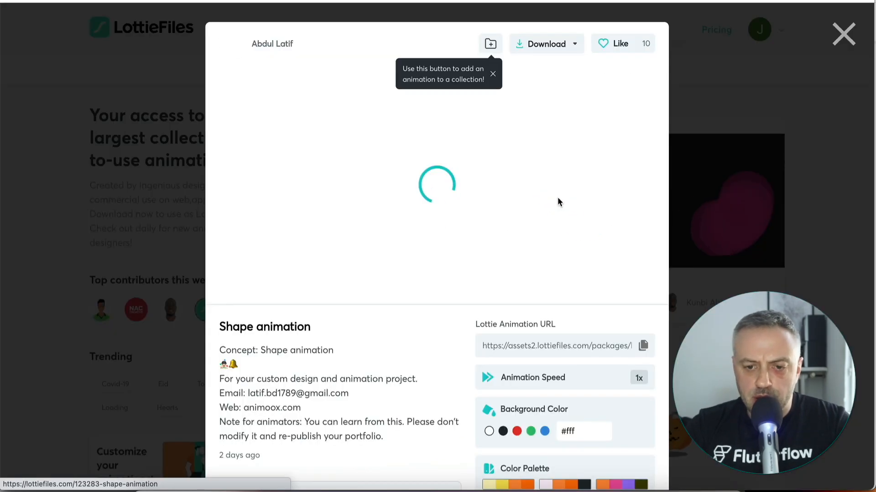
pyautogui.click(643, 335)
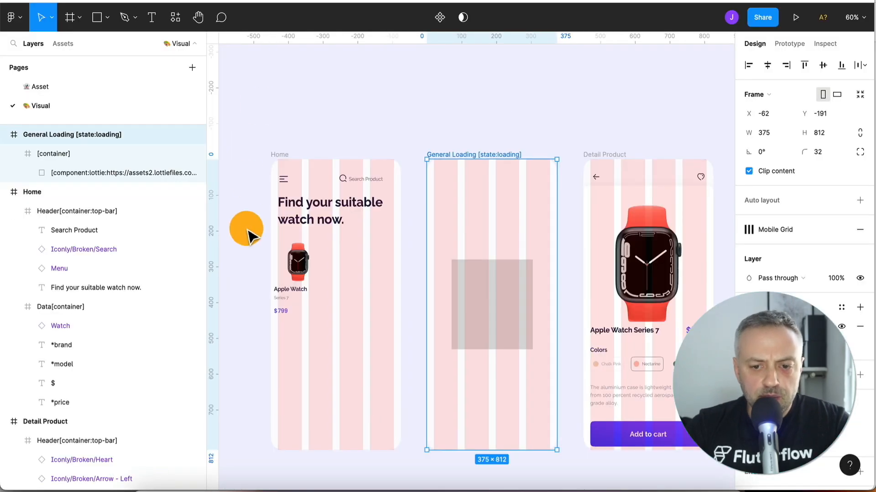
# Replace the URL in the General Loading rectangle's Lottie tag in Figma with the copied one and sync Watch Store in Bravo Studio.
pyautogui.doubleClick(109, 171)
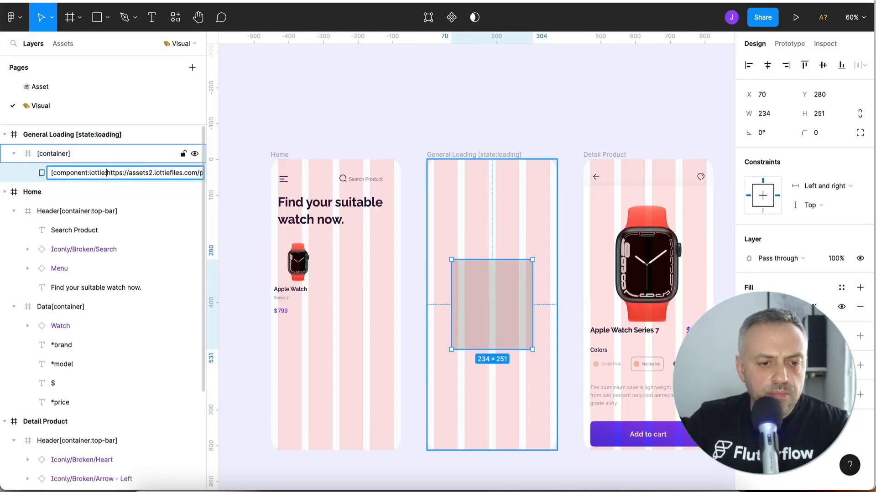
pyautogui.press('Return')
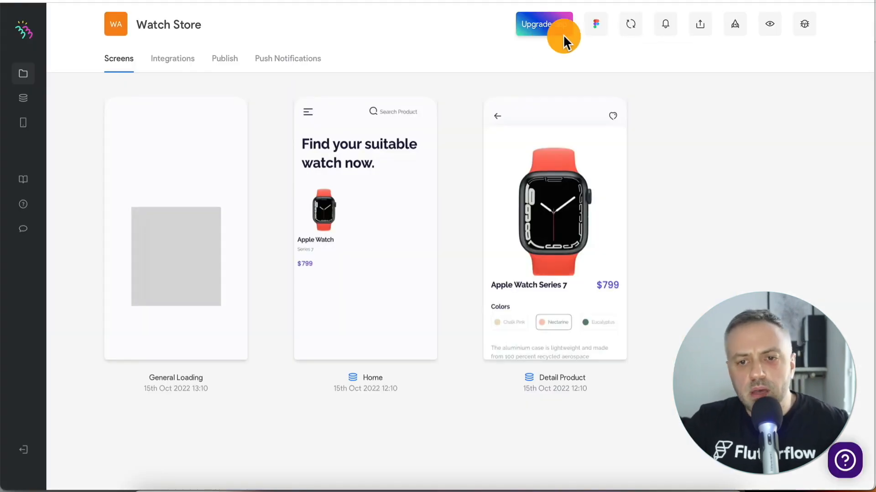
pyautogui.click(635, 28)
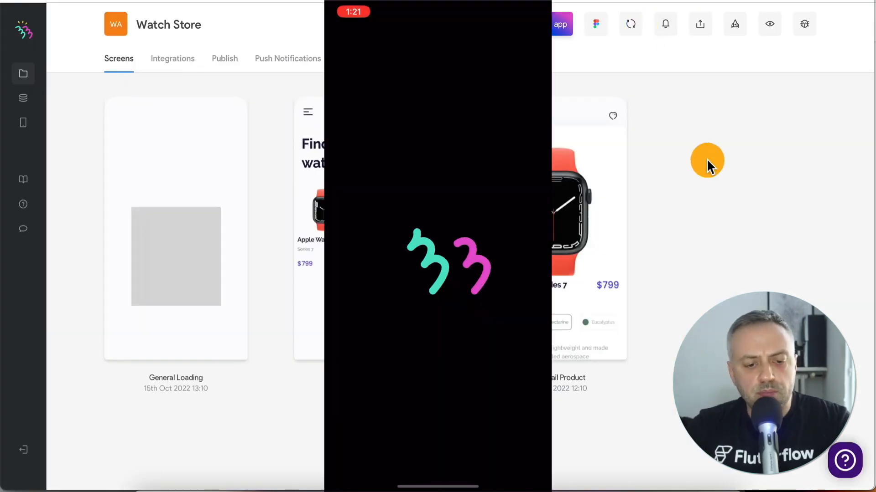